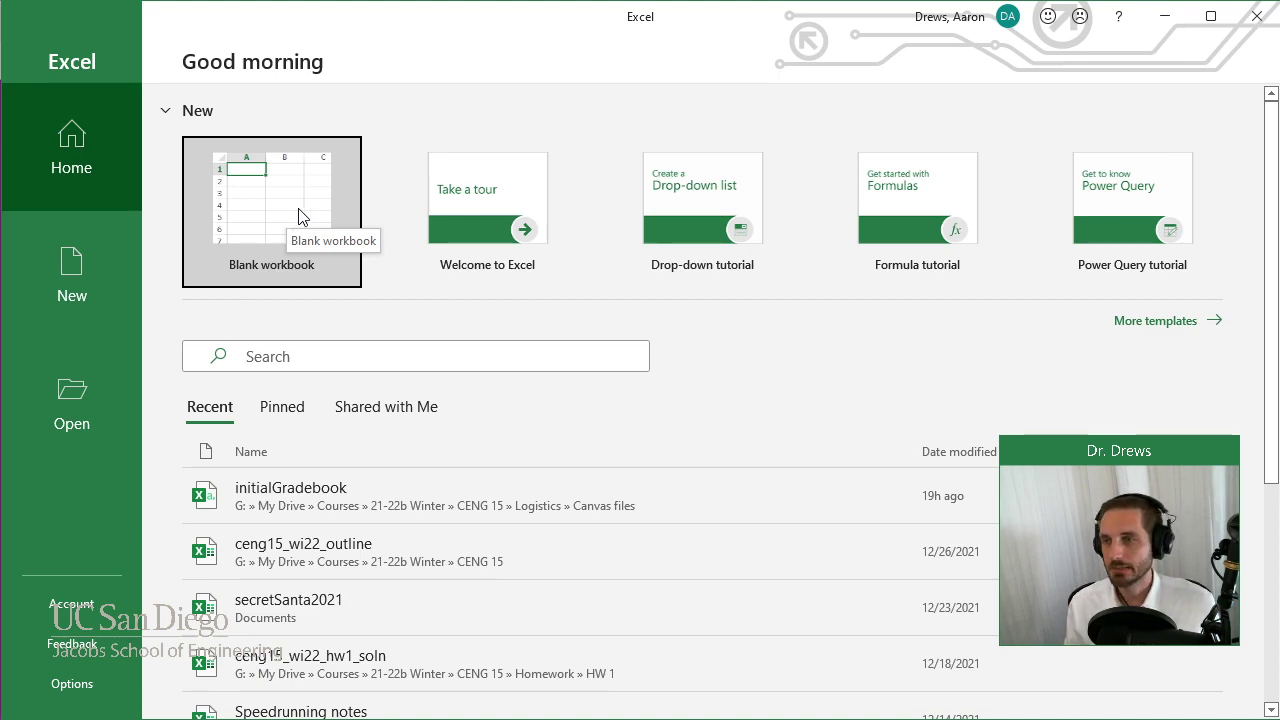
Step: Create a blank workbook, select cell A1 and set the sheet zoom to 130%
click(298, 217)
click(298, 217)
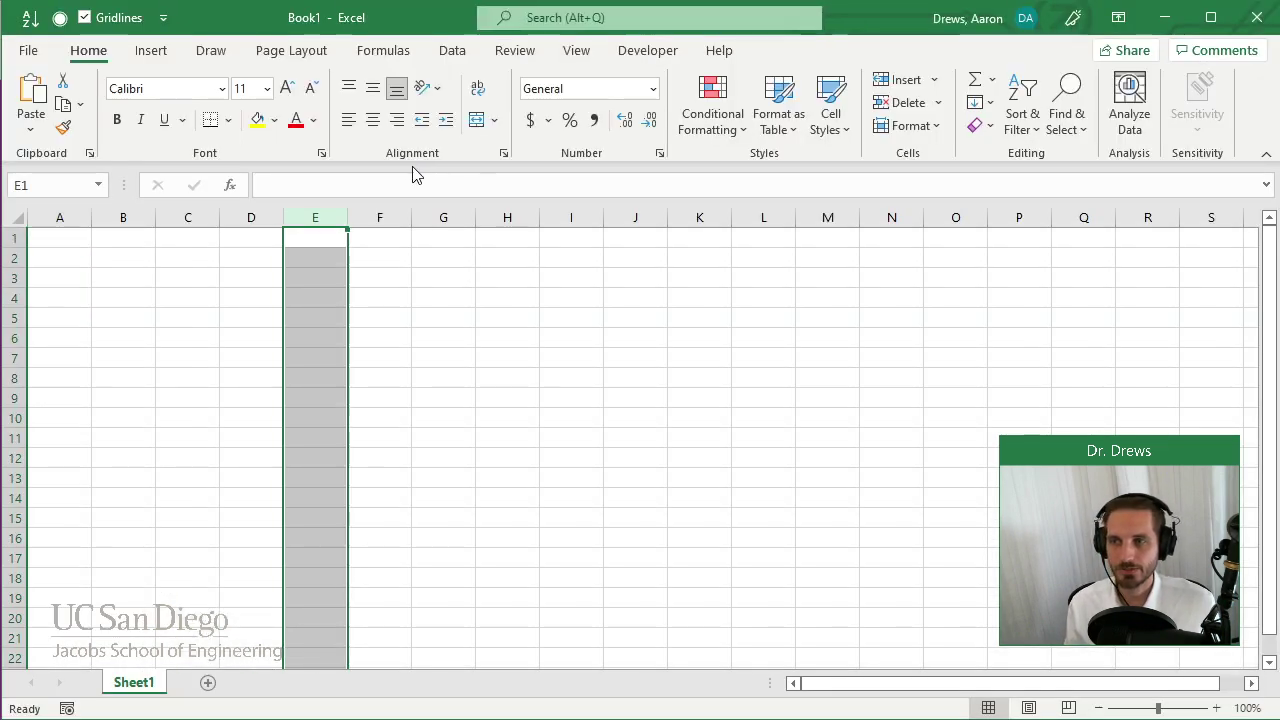
click(80, 241)
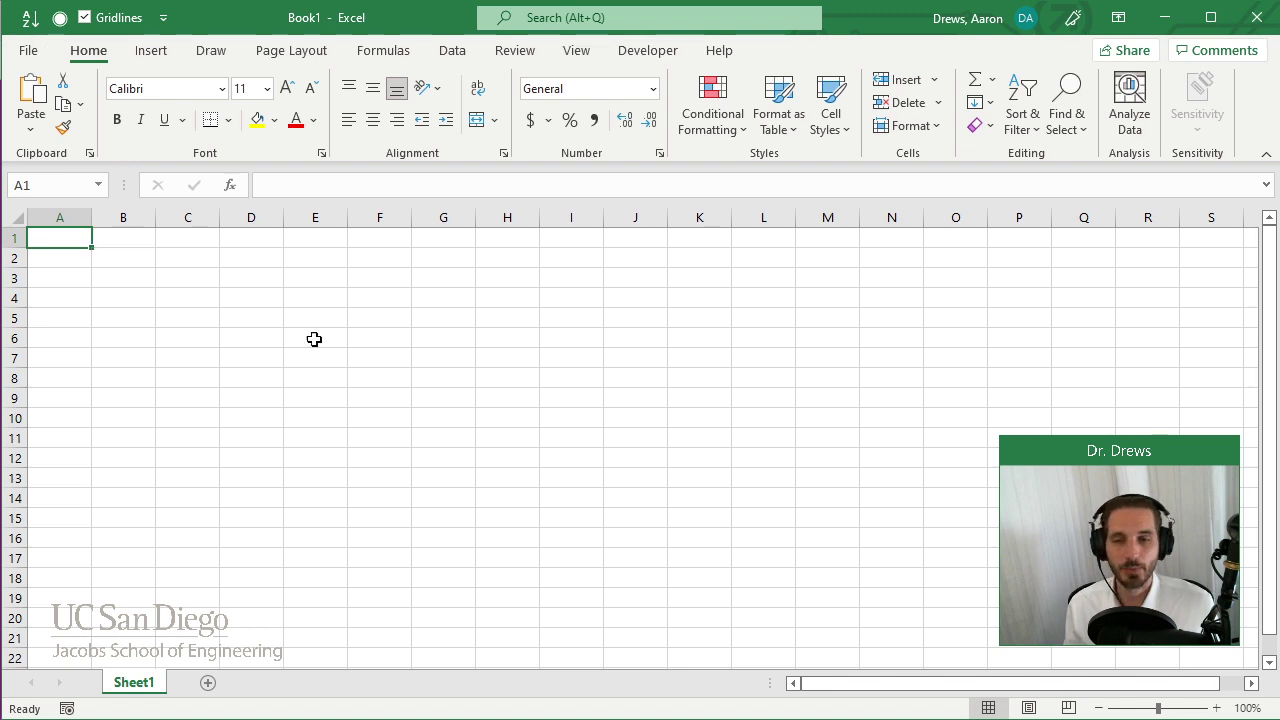
click(1216, 708)
click(1216, 708)
click(1216, 708)
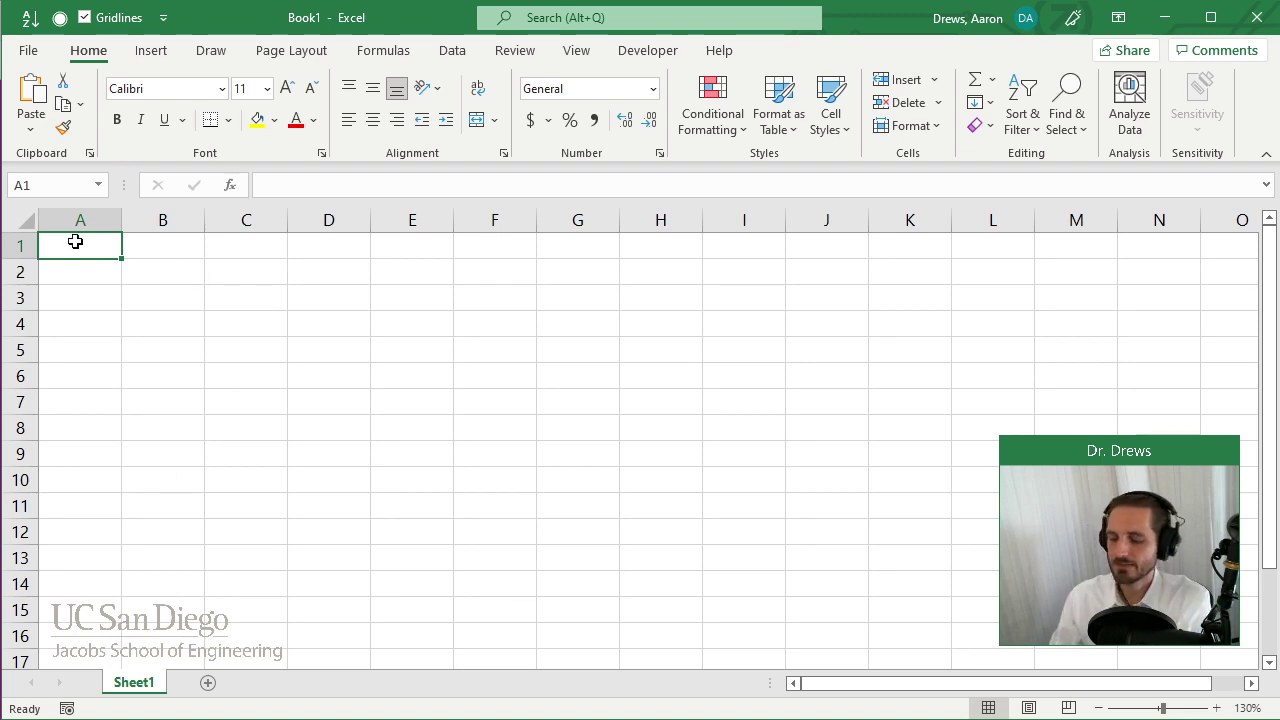
Step: Enter "This is text" in cell A1
text(This is)
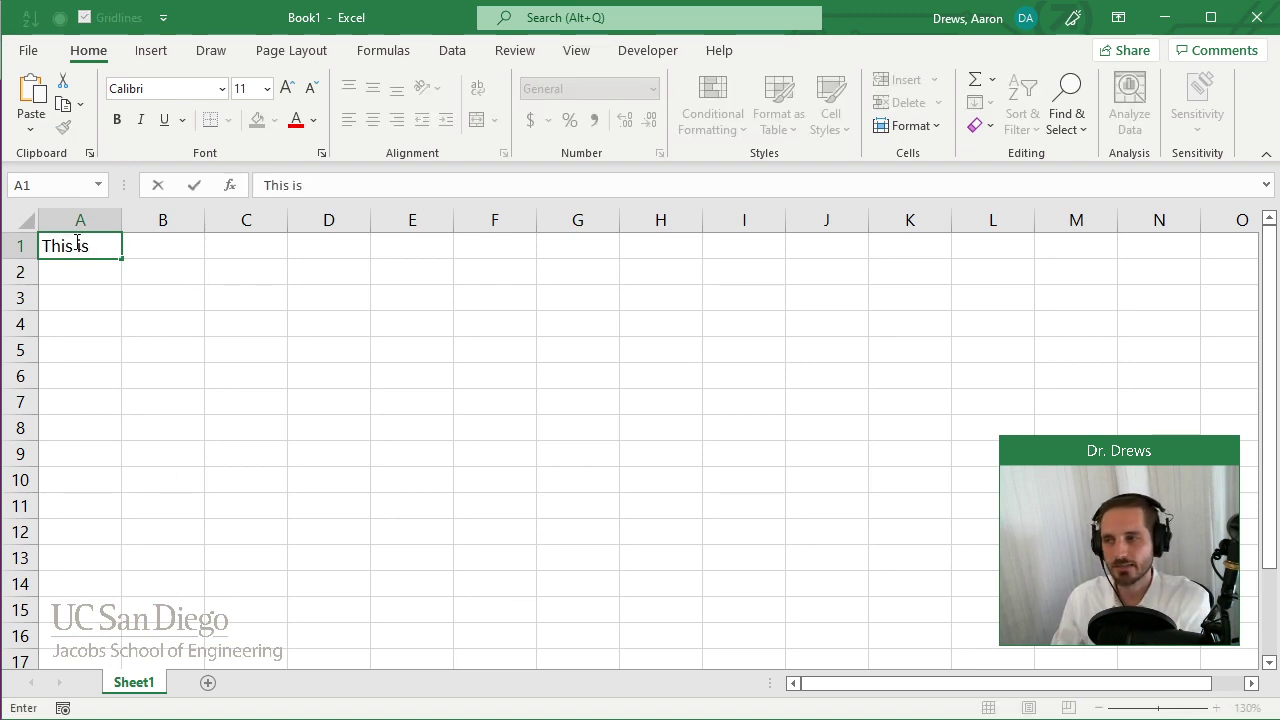
text( text)
key(Return)
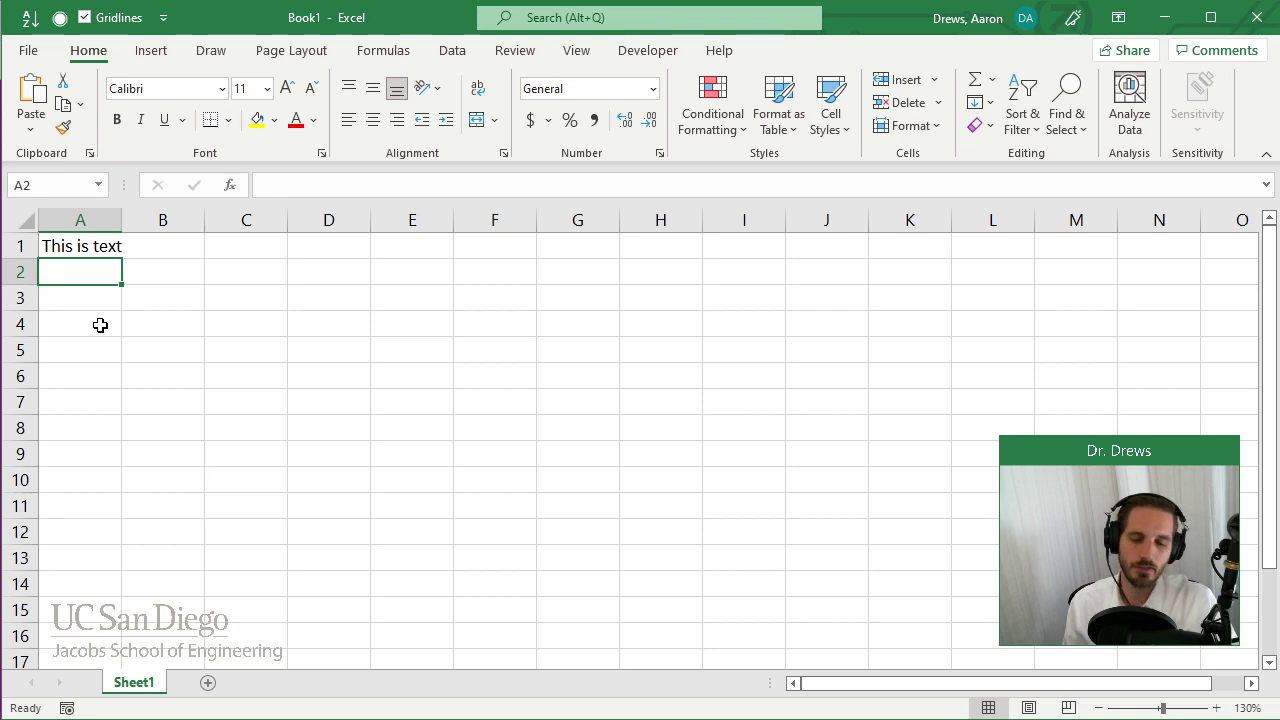
key(ctrl+shift+3)
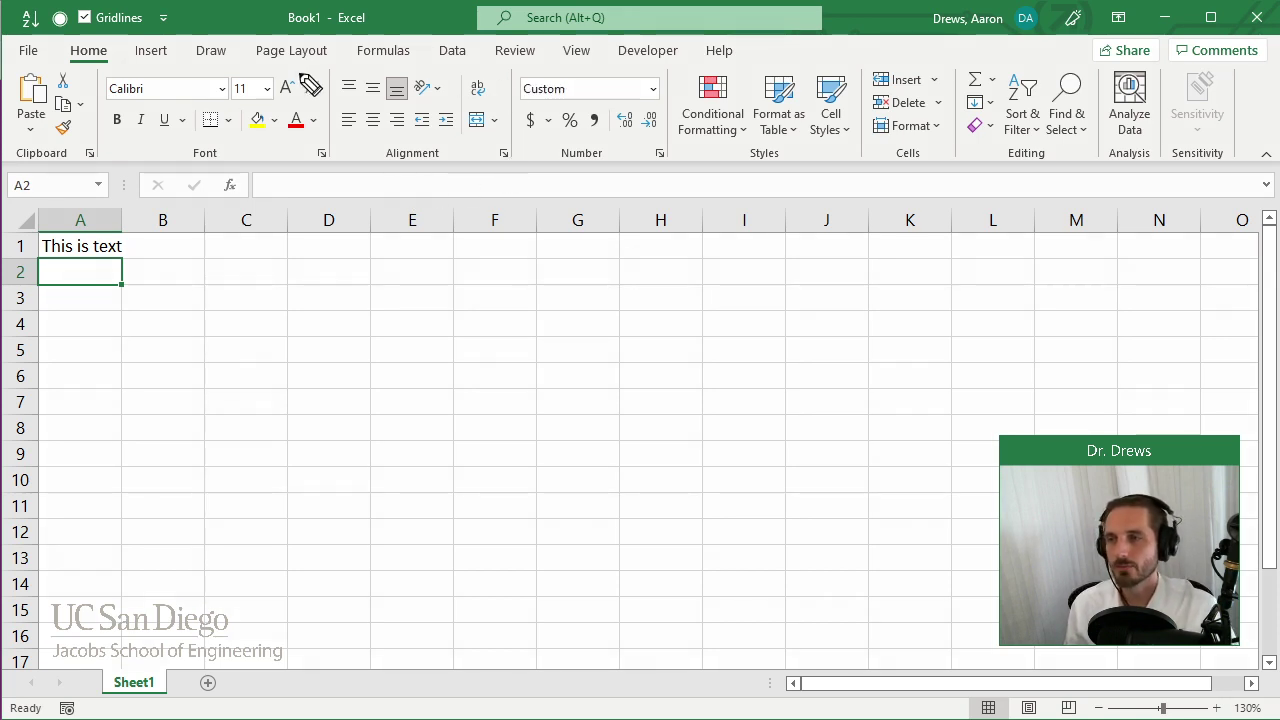
drag(188, 18, 268, 12)
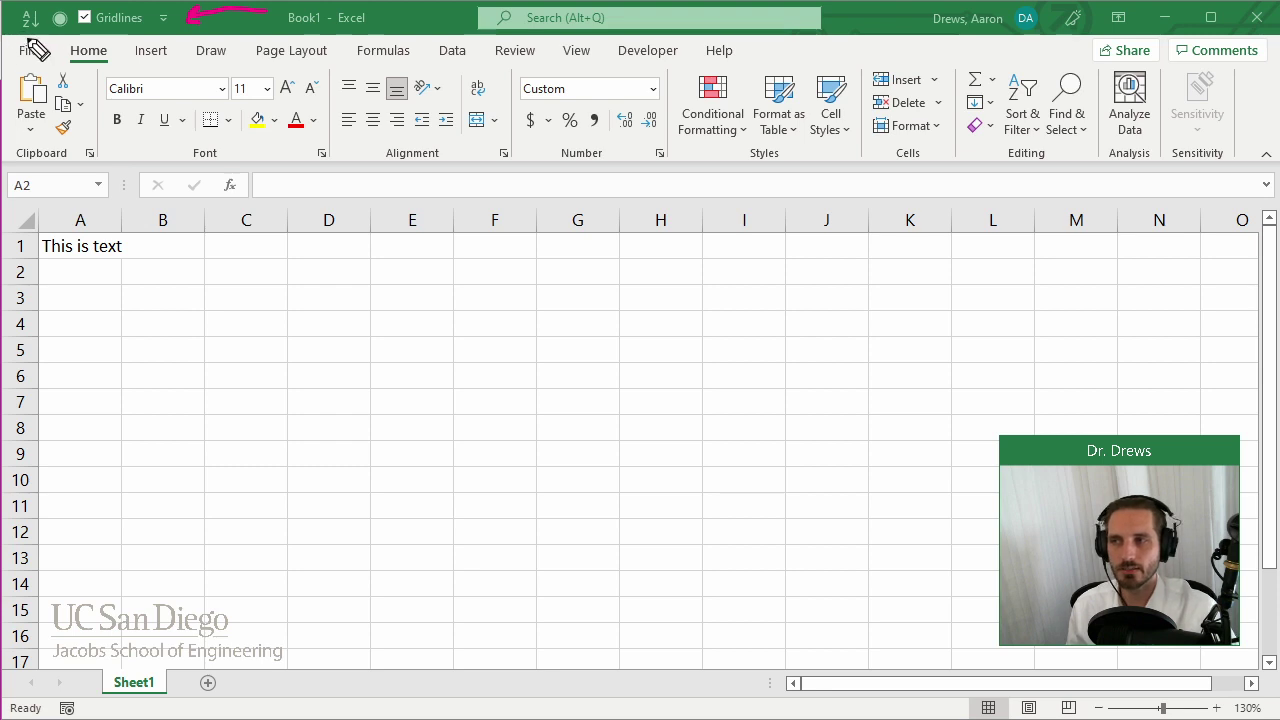
mouse_move(26, 56)
mouse_down()
mouse_move(24, 38)
mouse_move(110, 46)
mouse_up()
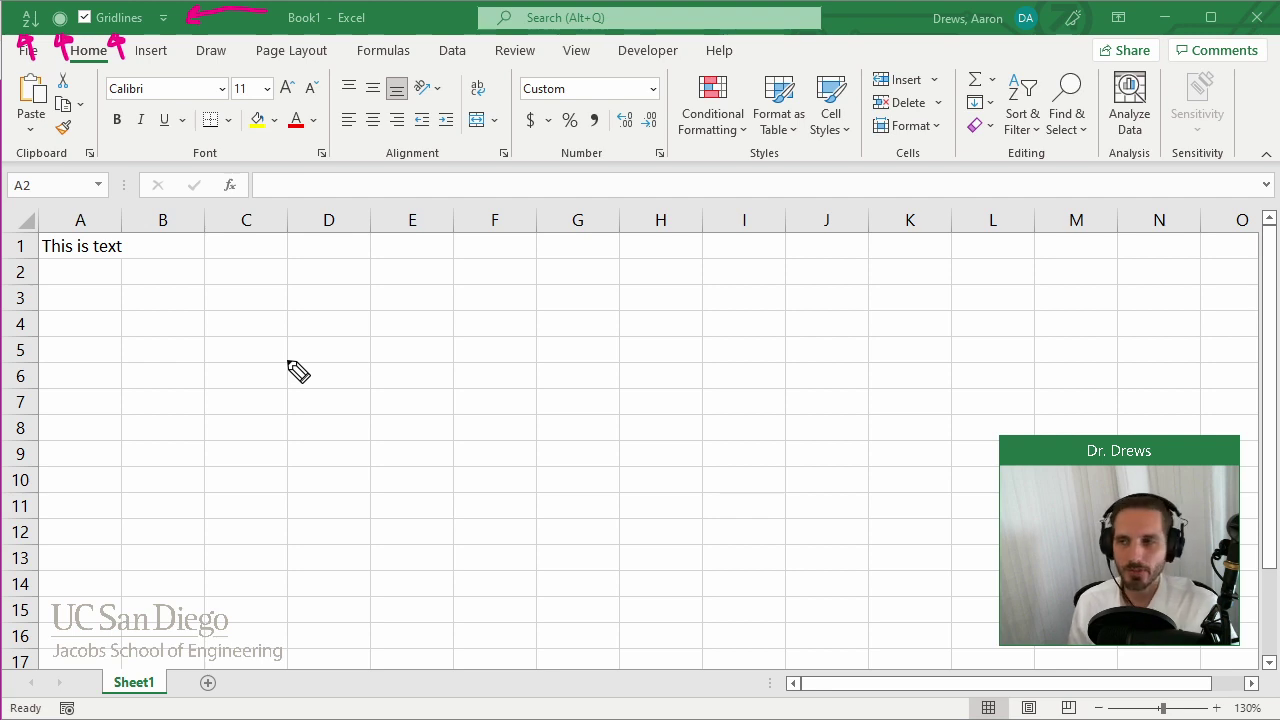
key(e)
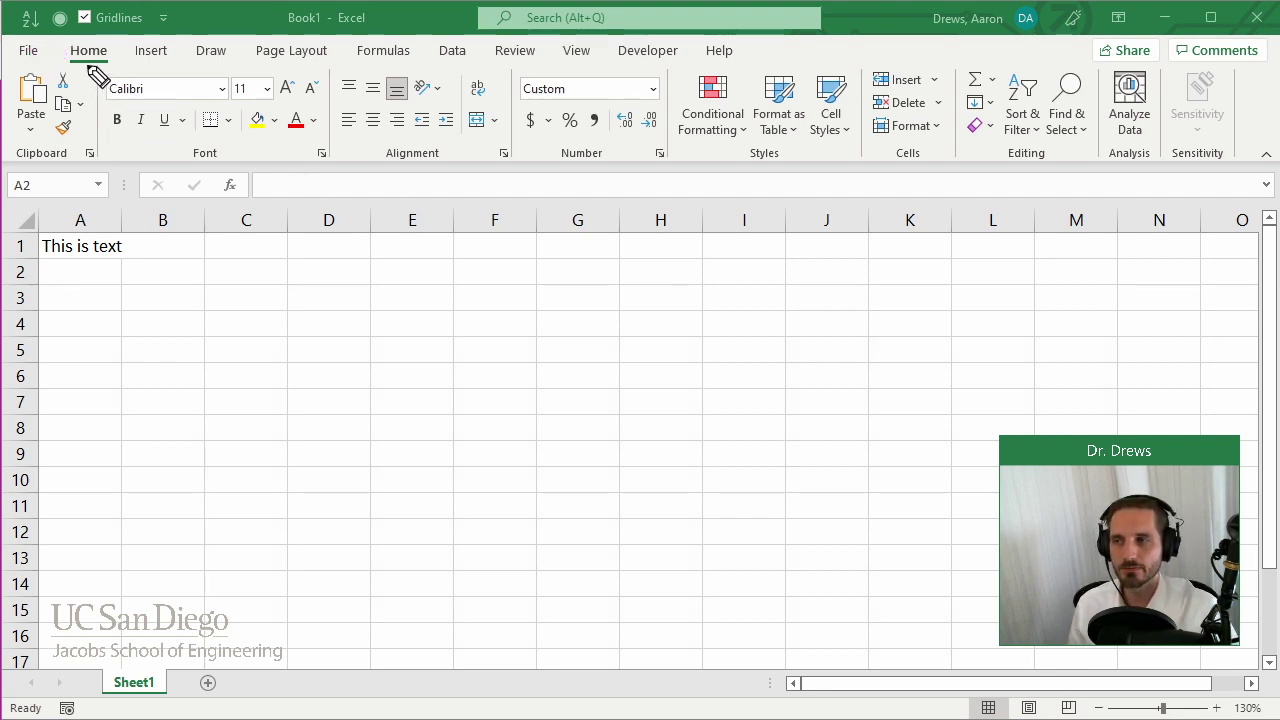
mouse_move(88, 63)
mouse_down()
mouse_move(95, 88)
mouse_move(86, 63)
mouse_move(98, 70)
mouse_up()
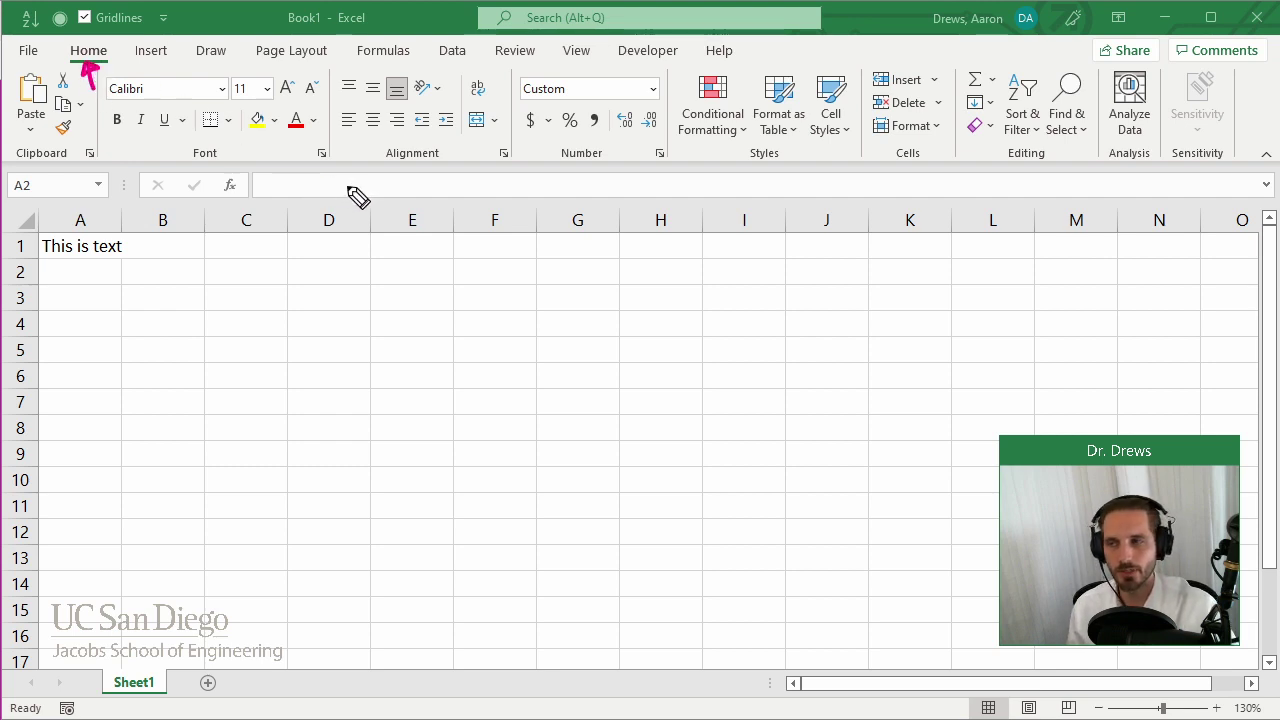
mouse_move(214, 64)
mouse_down()
mouse_move(209, 40)
mouse_move(200, 54)
mouse_move(238, 48)
mouse_up()
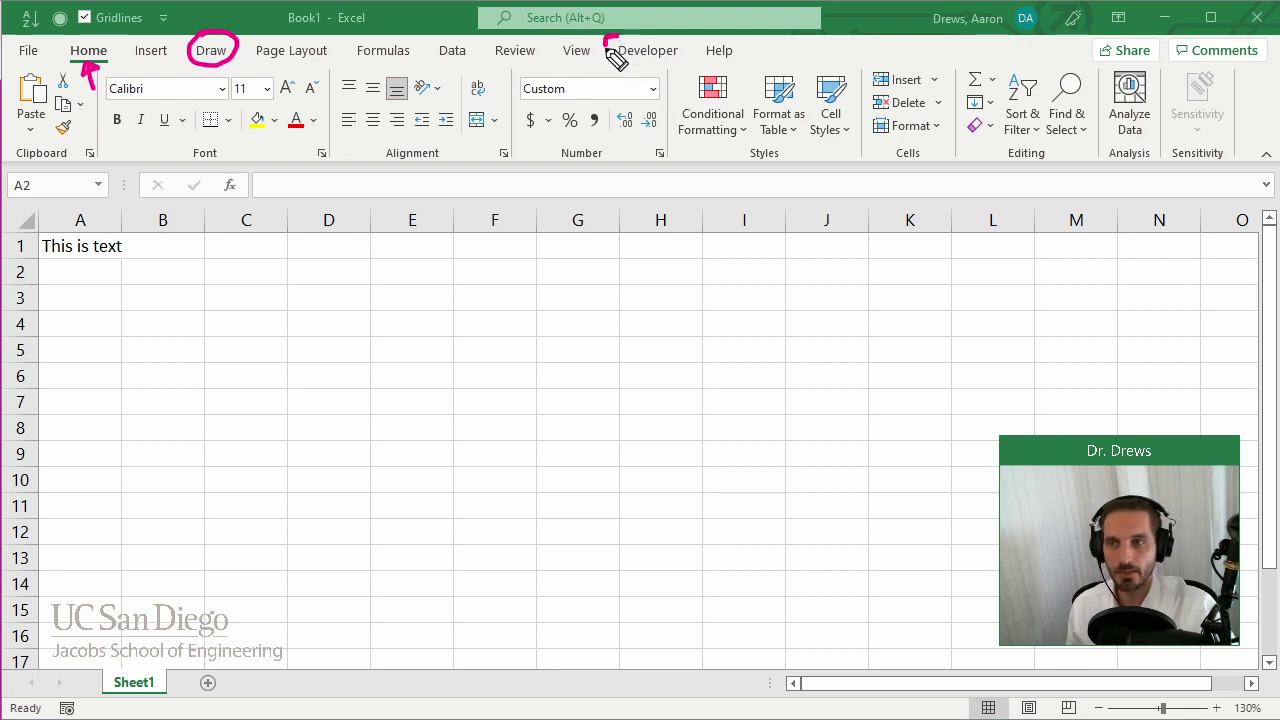
drag(617, 38, 613, 70)
drag(670, 40, 689, 62)
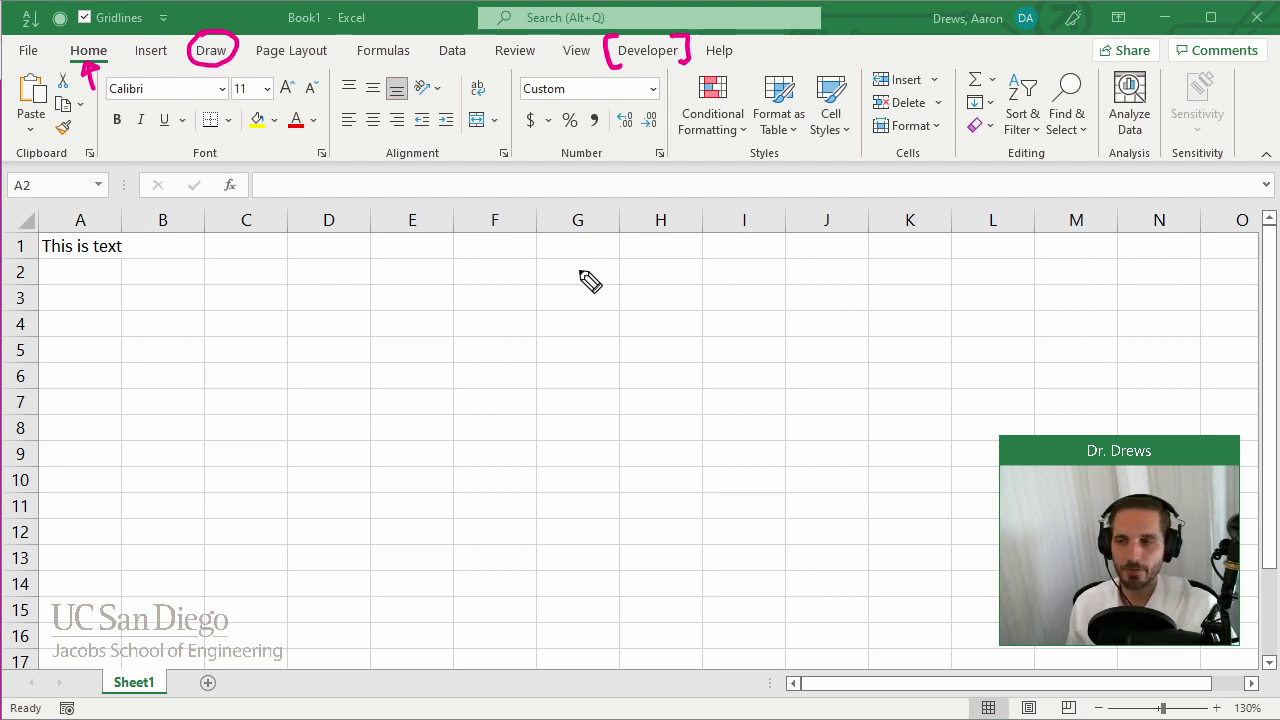
key(Escape)
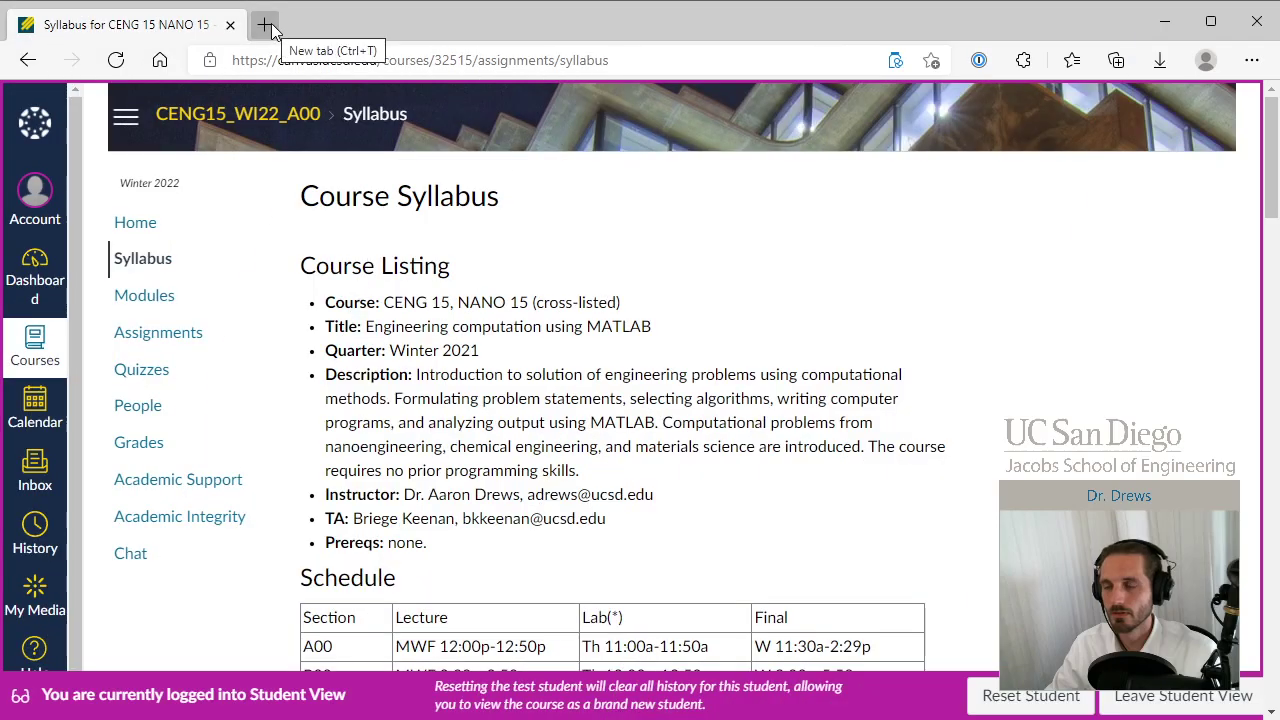
Step: In a new web browser tab, search for "excel add developer tab" and open the Office Support article "Show the Developer tab"
click(265, 25)
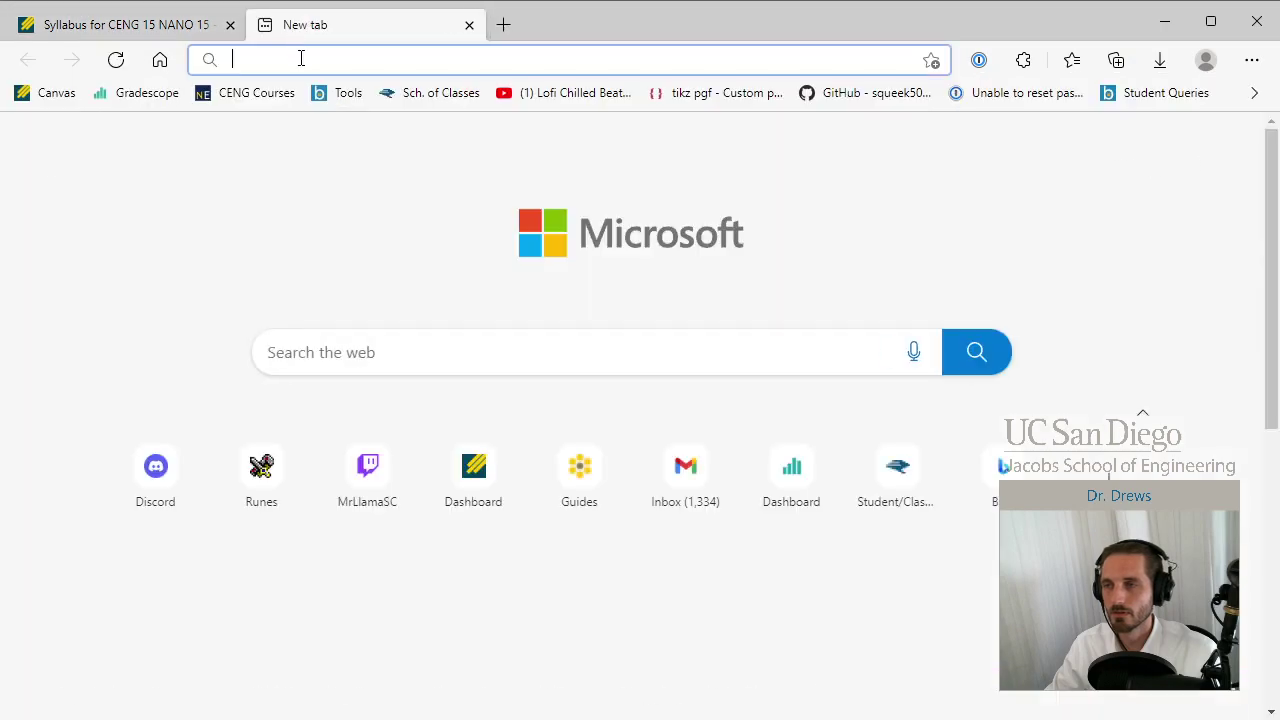
text(excel add de)
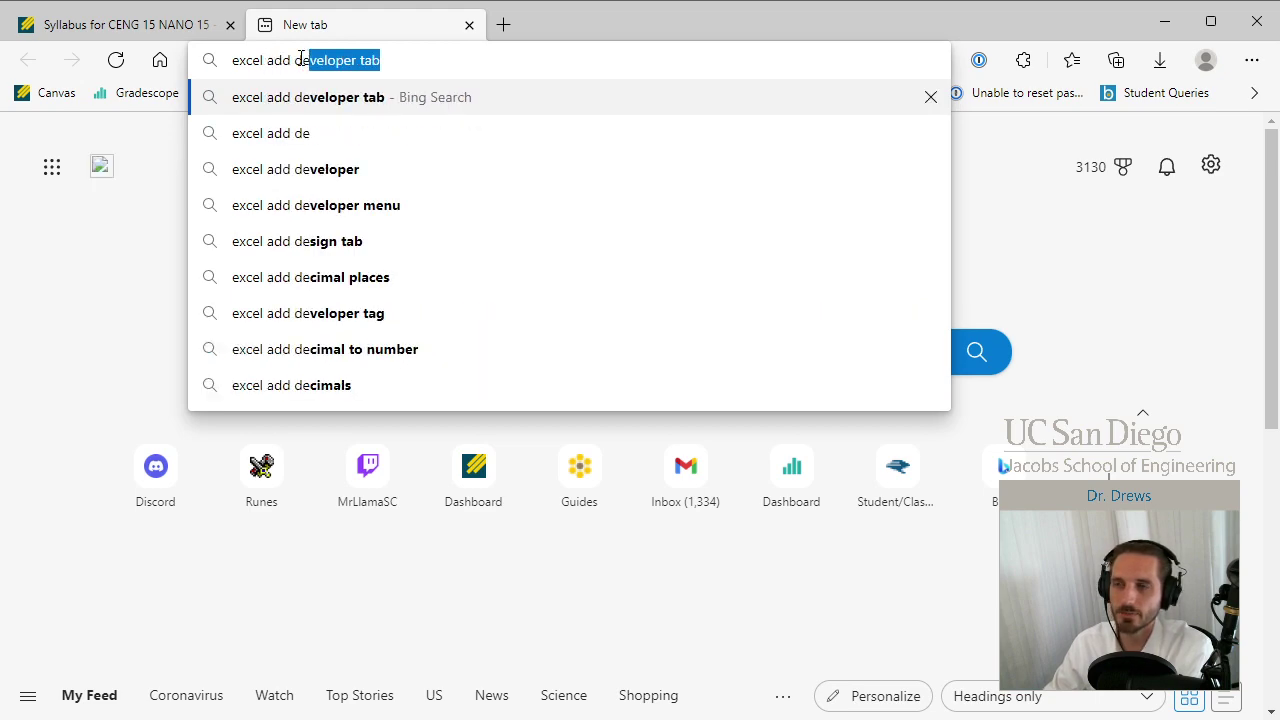
key(Return)
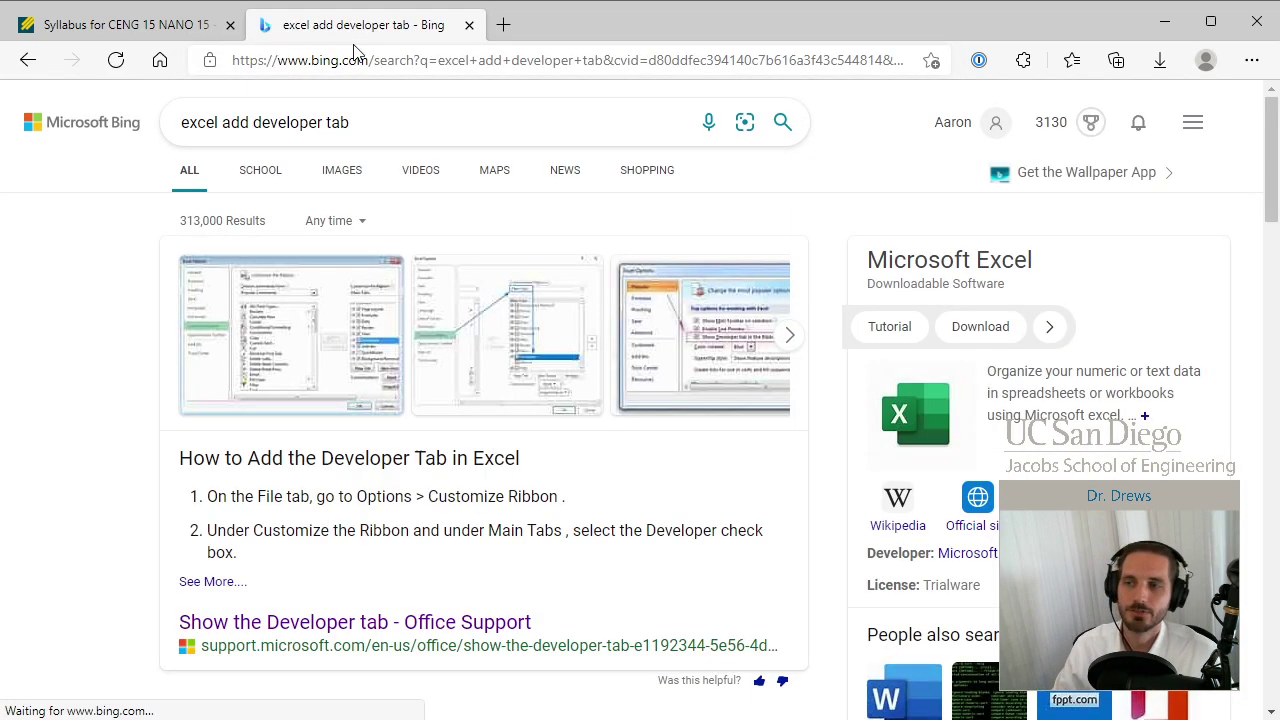
mouse_move(200, 290)
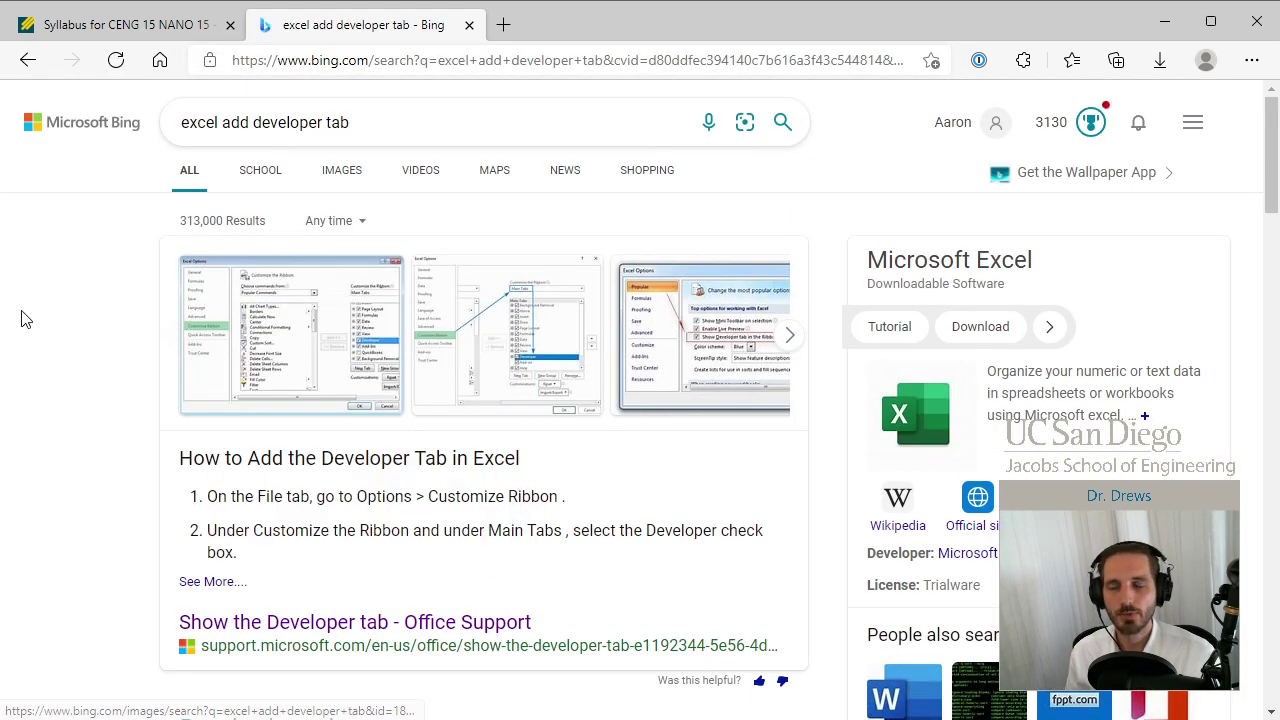
scroll(85, 376, down, 1)
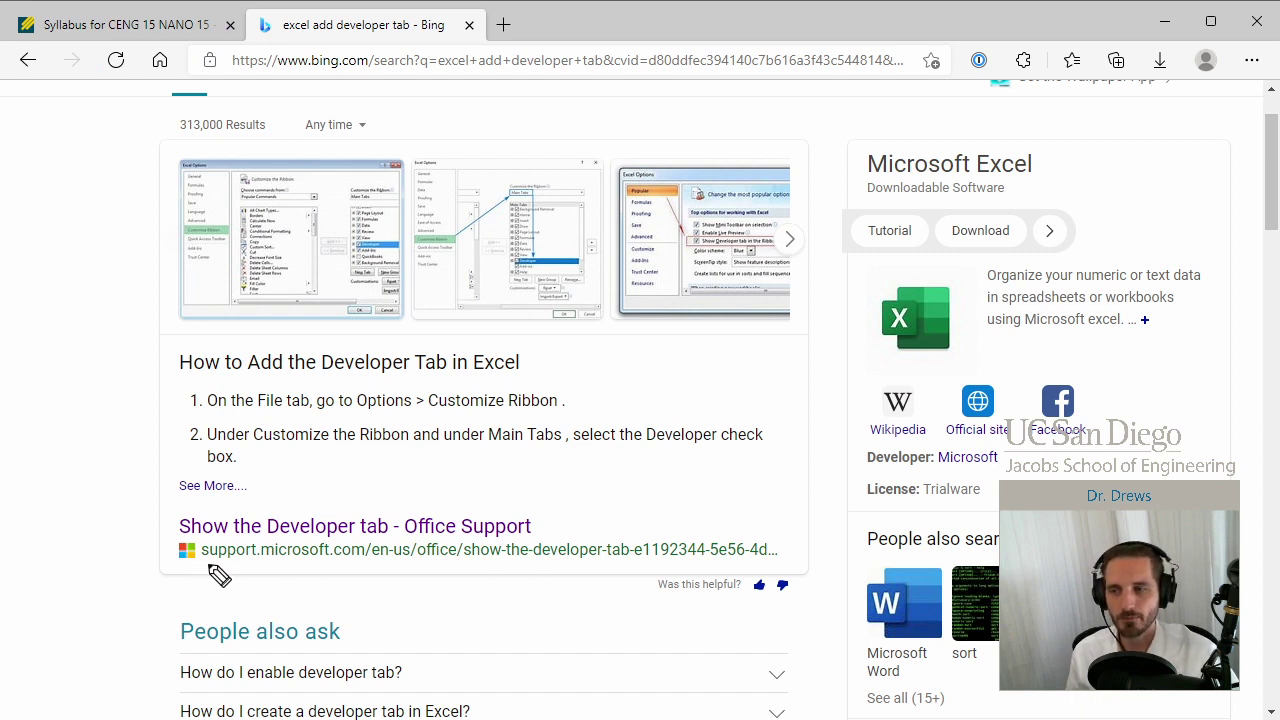
drag(201, 566, 373, 568)
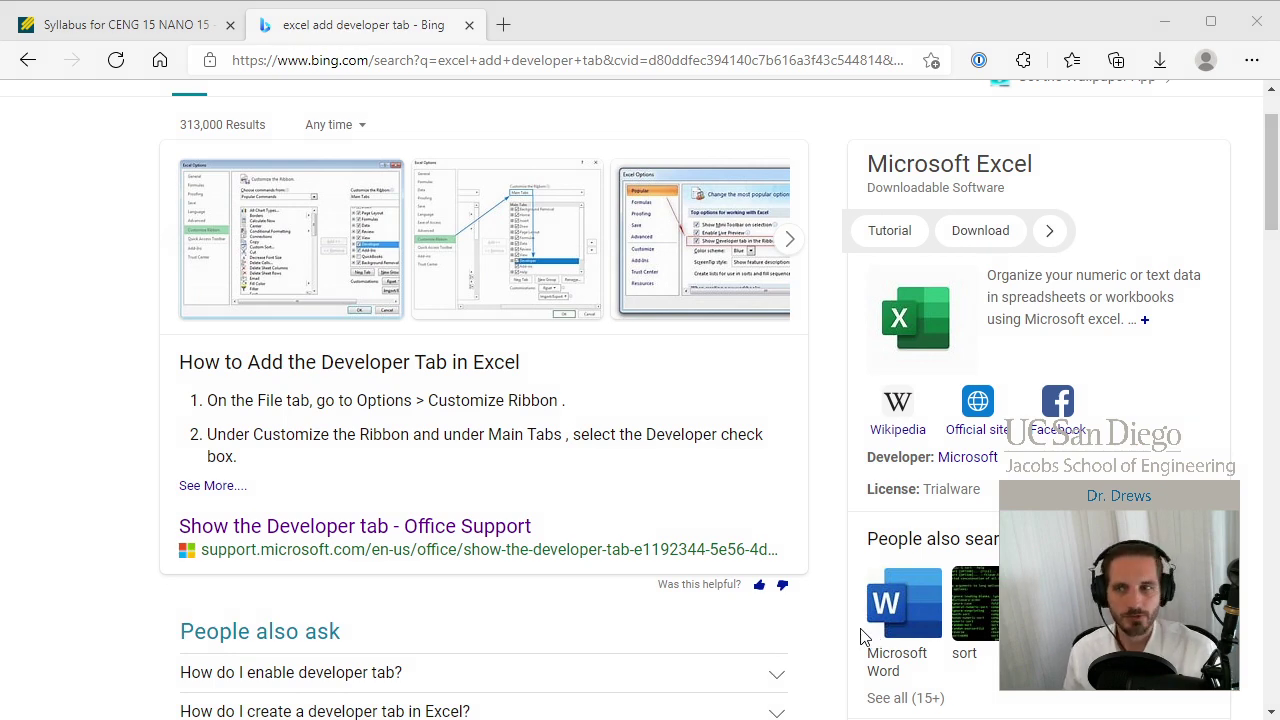
click(352, 530)
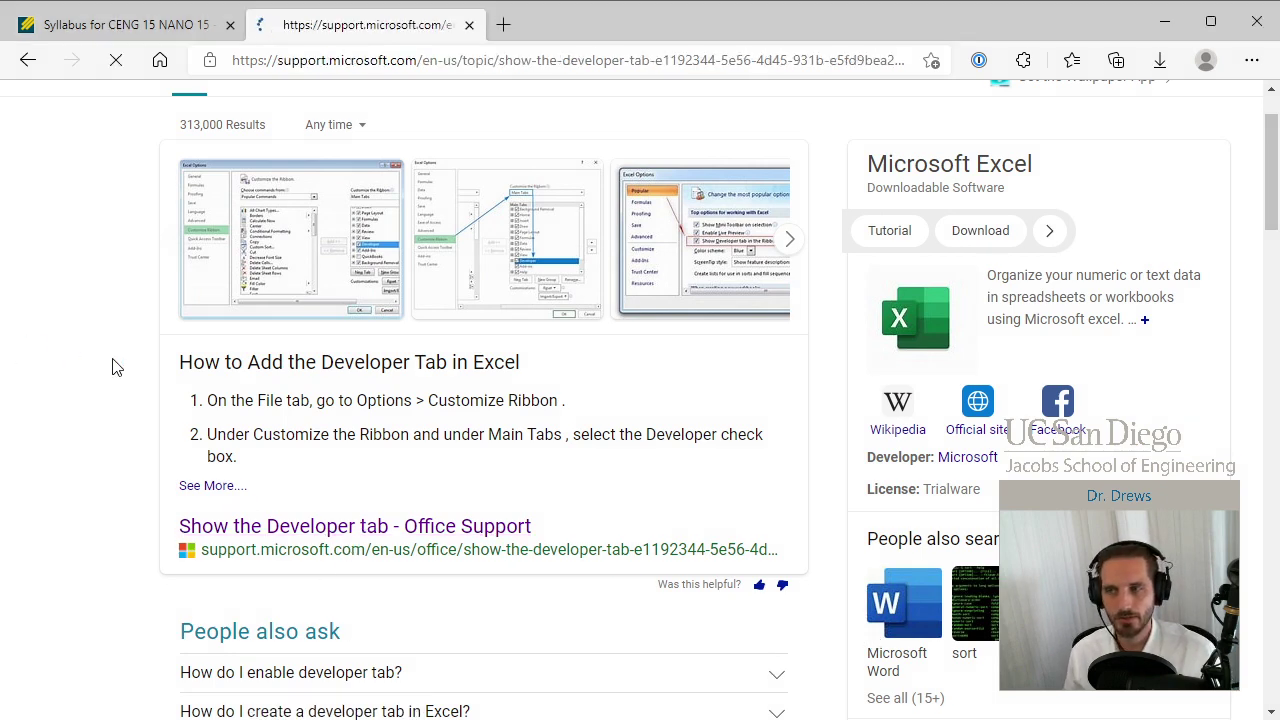
scroll(586, 428, down, 1)
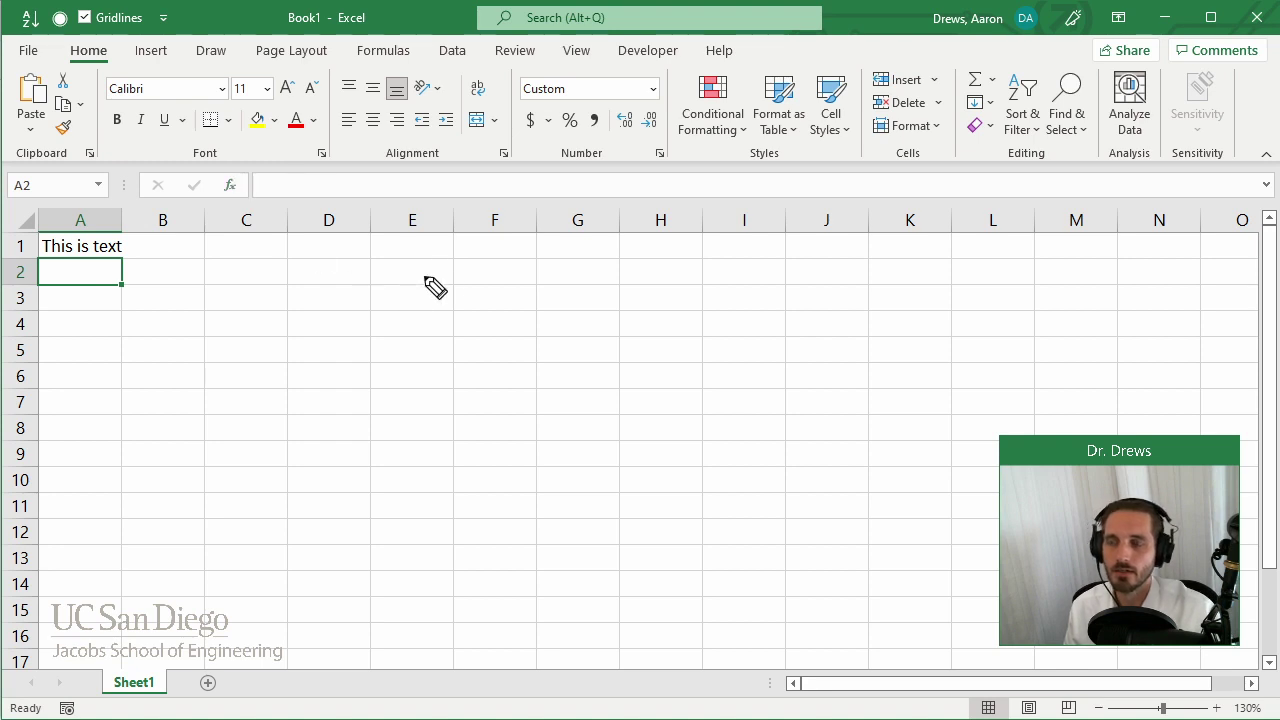
drag(740, 56, 770, 72)
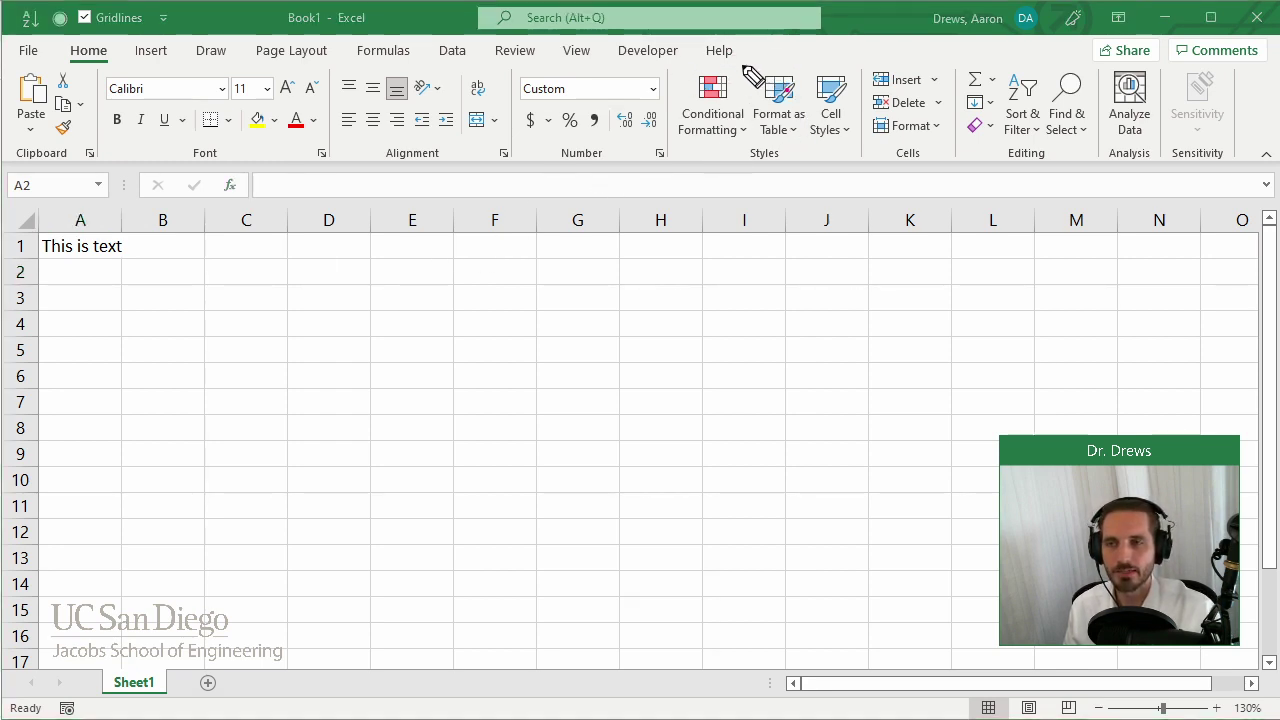
drag(808, 58, 888, 60)
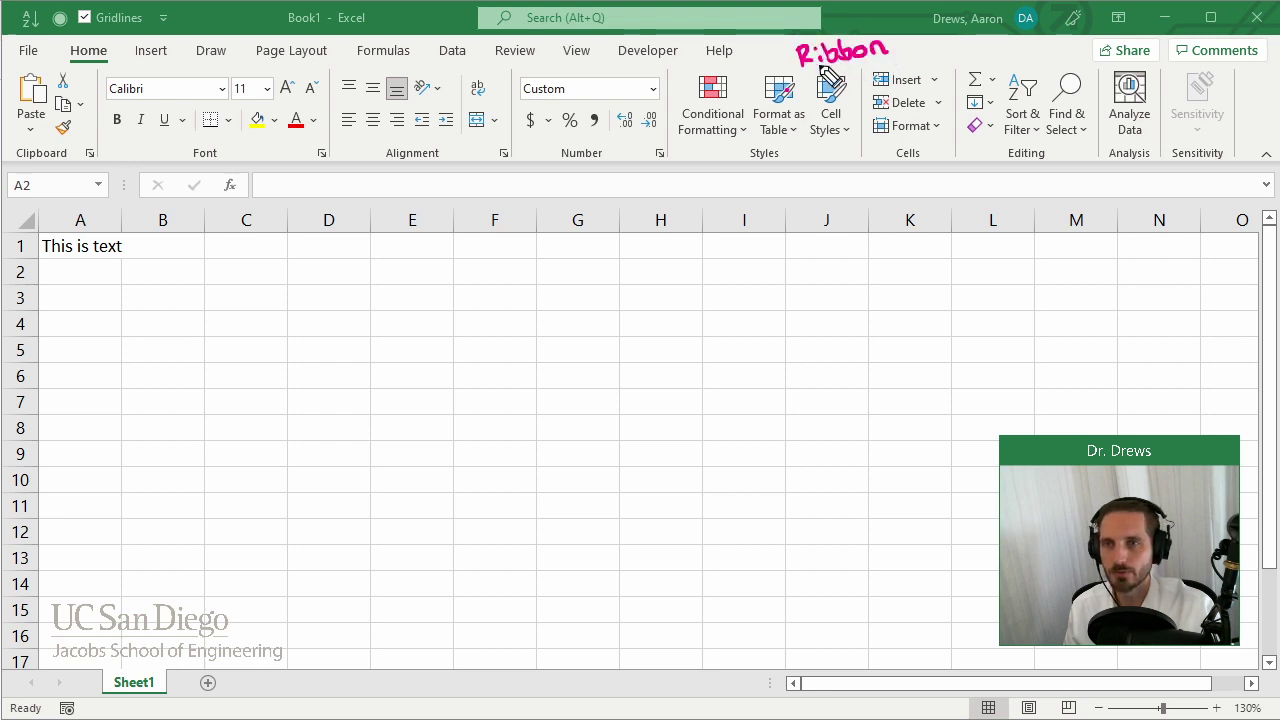
mouse_move(794, 40)
mouse_down()
mouse_move(905, 70)
mouse_move(800, 75)
mouse_move(829, 91)
mouse_move(795, 105)
mouse_up()
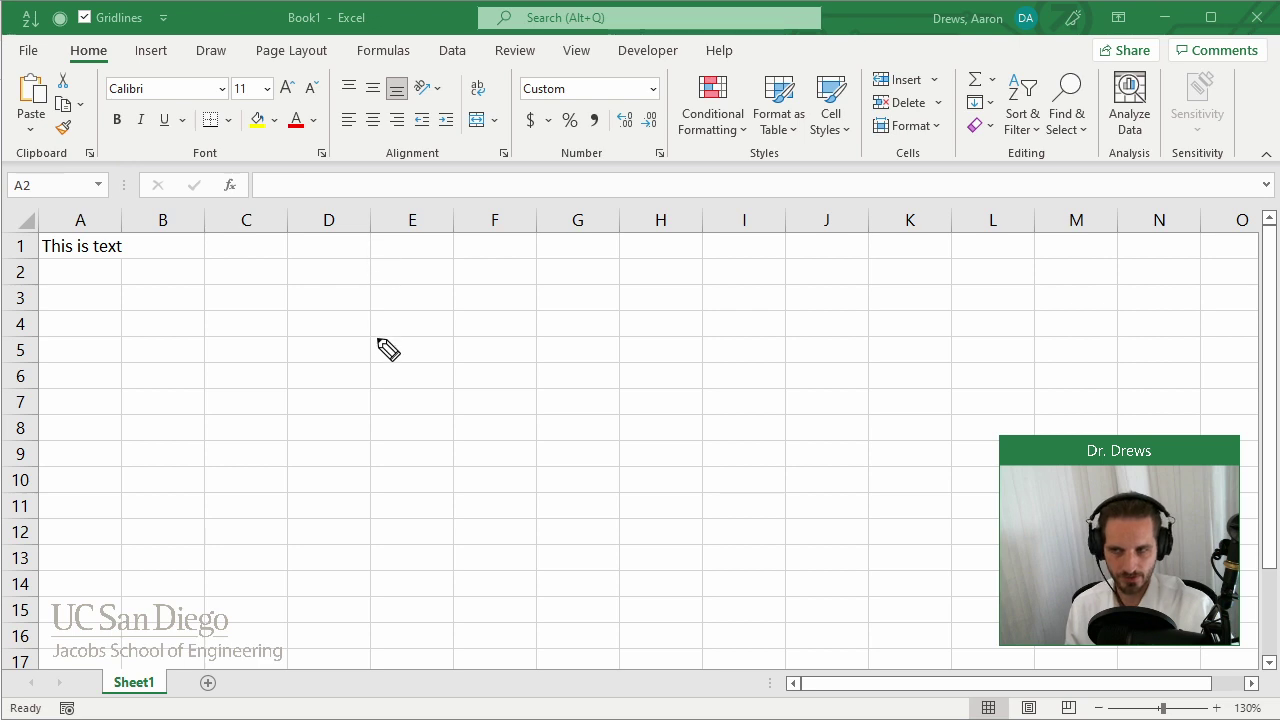
key(Escape)
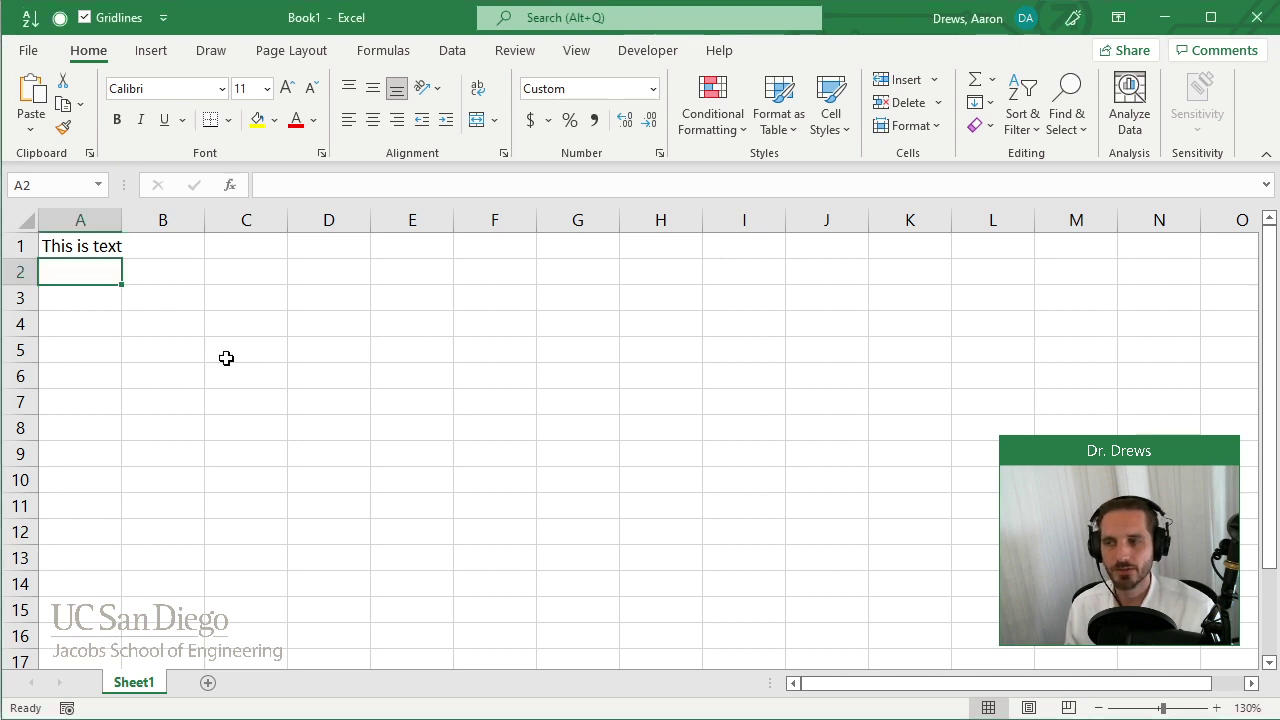
Step: Replace the text in cell A1 of the Excel workbook with the bold heading "Notes"
click(88, 250)
key(Delete)
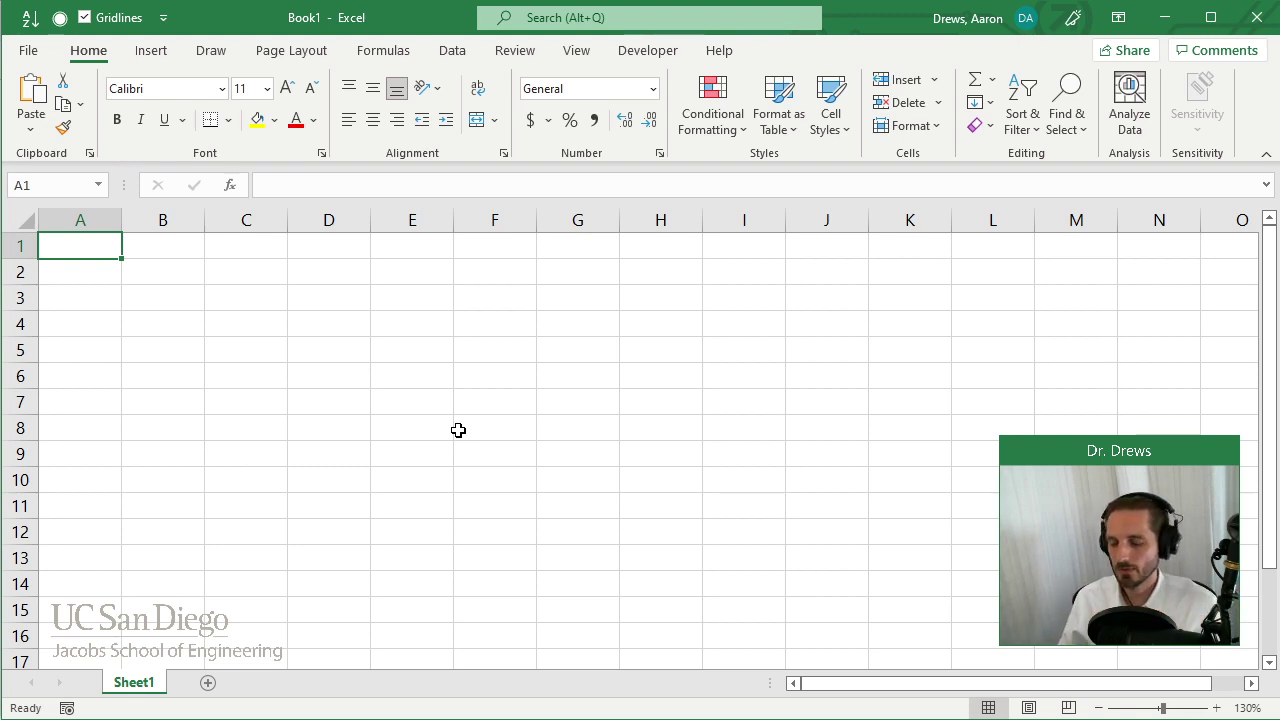
key(ctrl+b)
text(Notes)
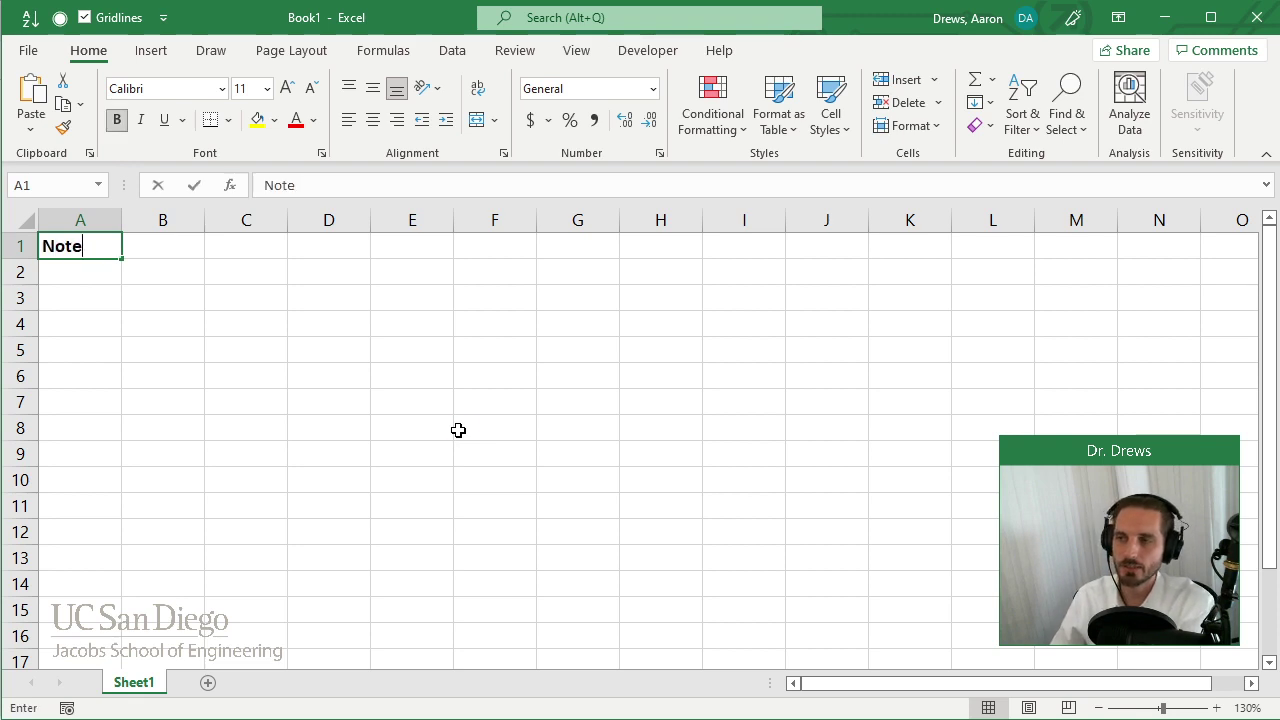
key(Tab)
Step: Enter the heading "Work" in cell F1 and make it bold
key(Tab)
key(Tab)
key(Tab)
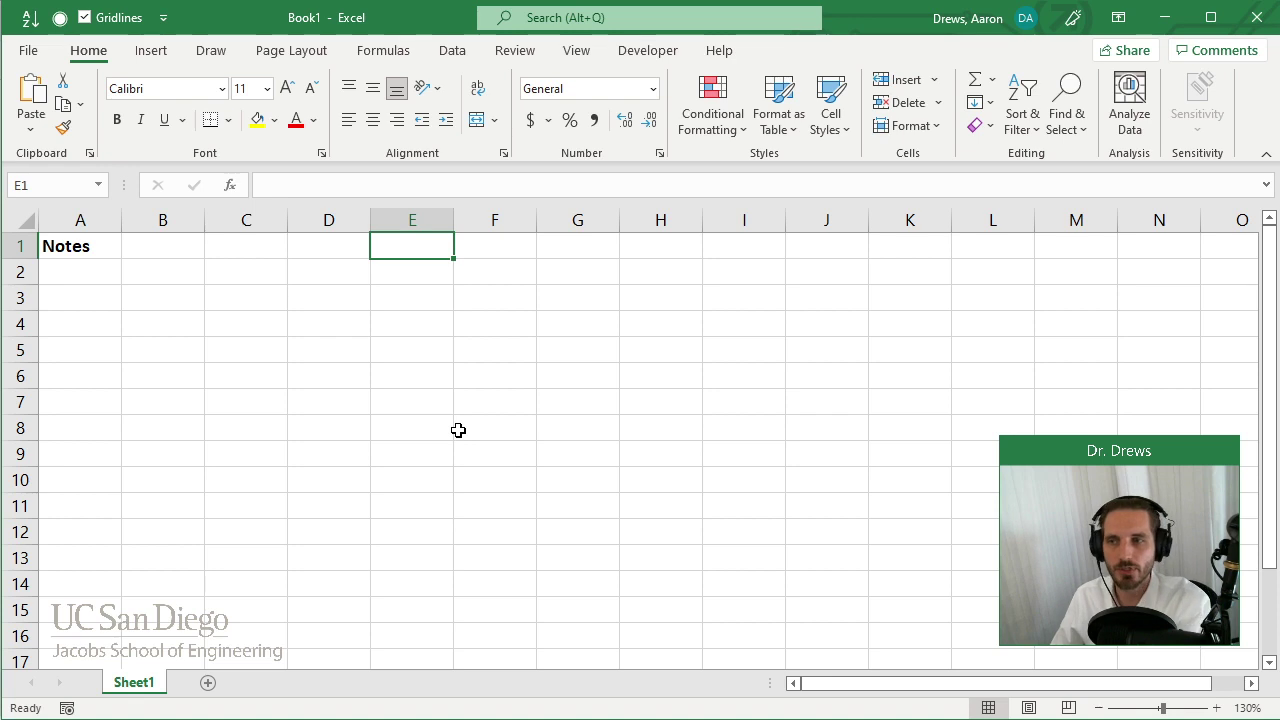
key(Tab)
text(Work)
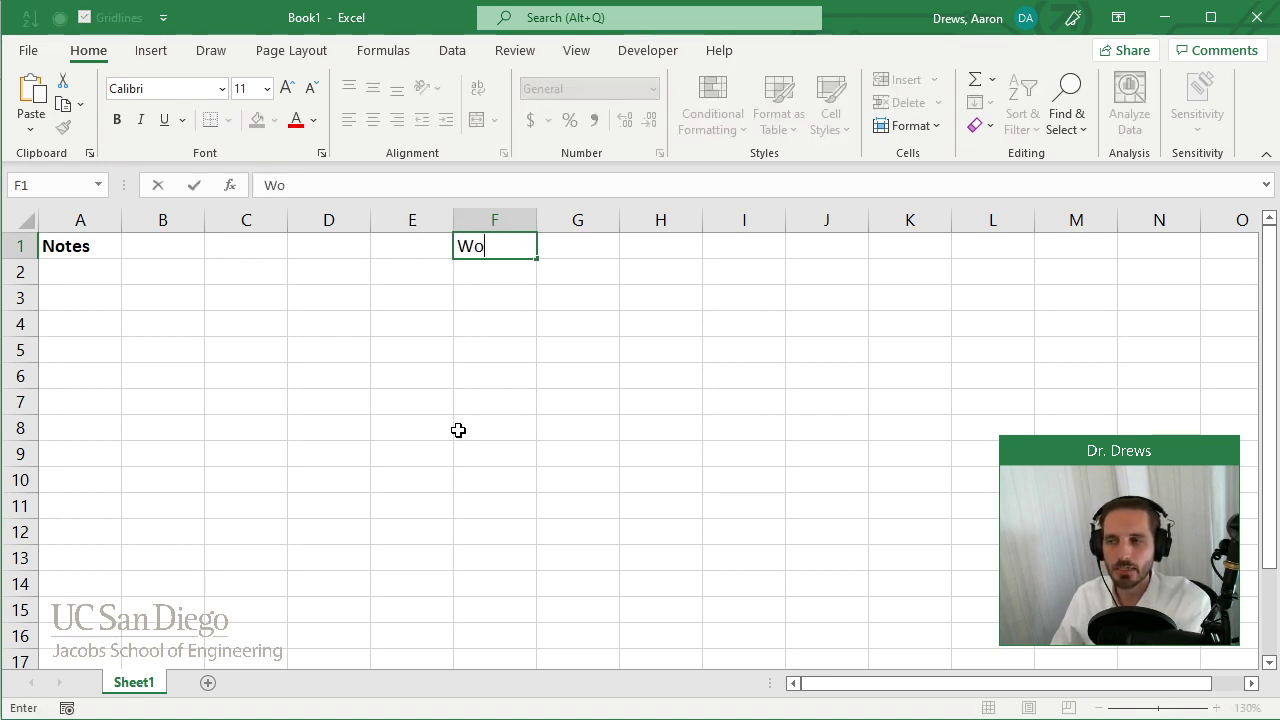
key(Return)
key(Up)
key(ctrl+b)
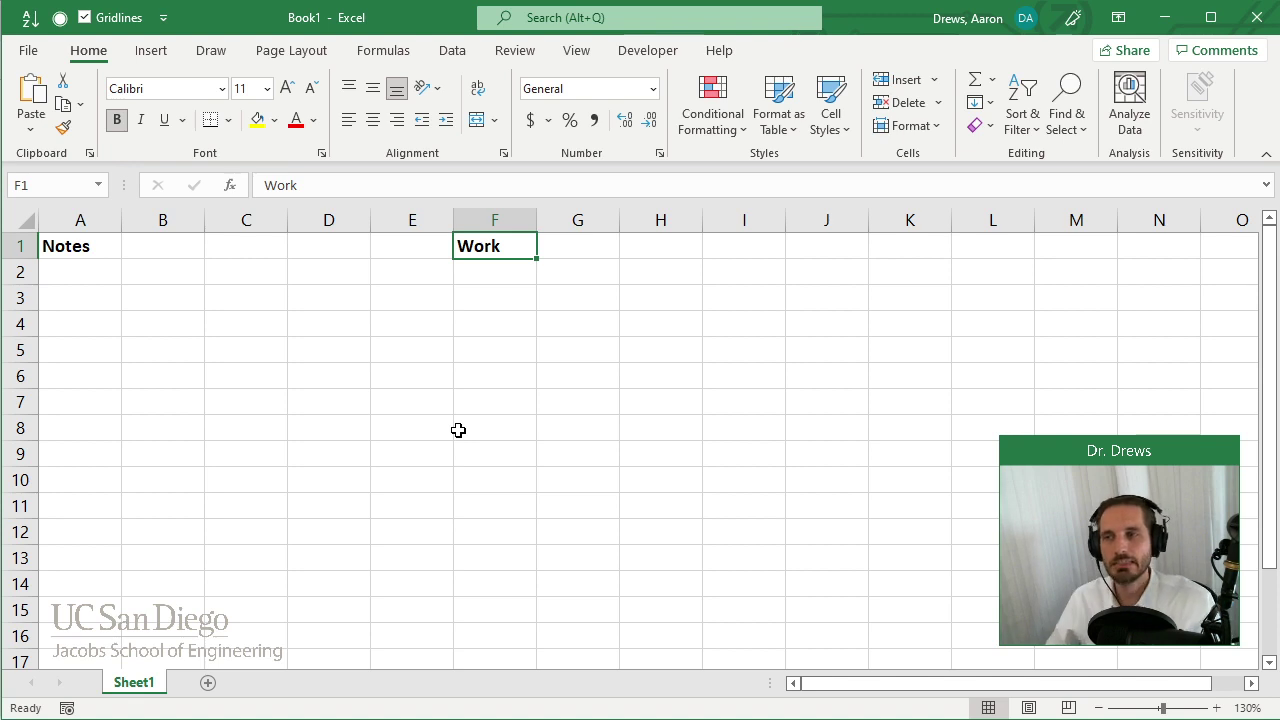
Step: Enter the note "To get notes to stay visible, use freeze panes." in cell A3
key(Down)
key(Down)
key(Home)
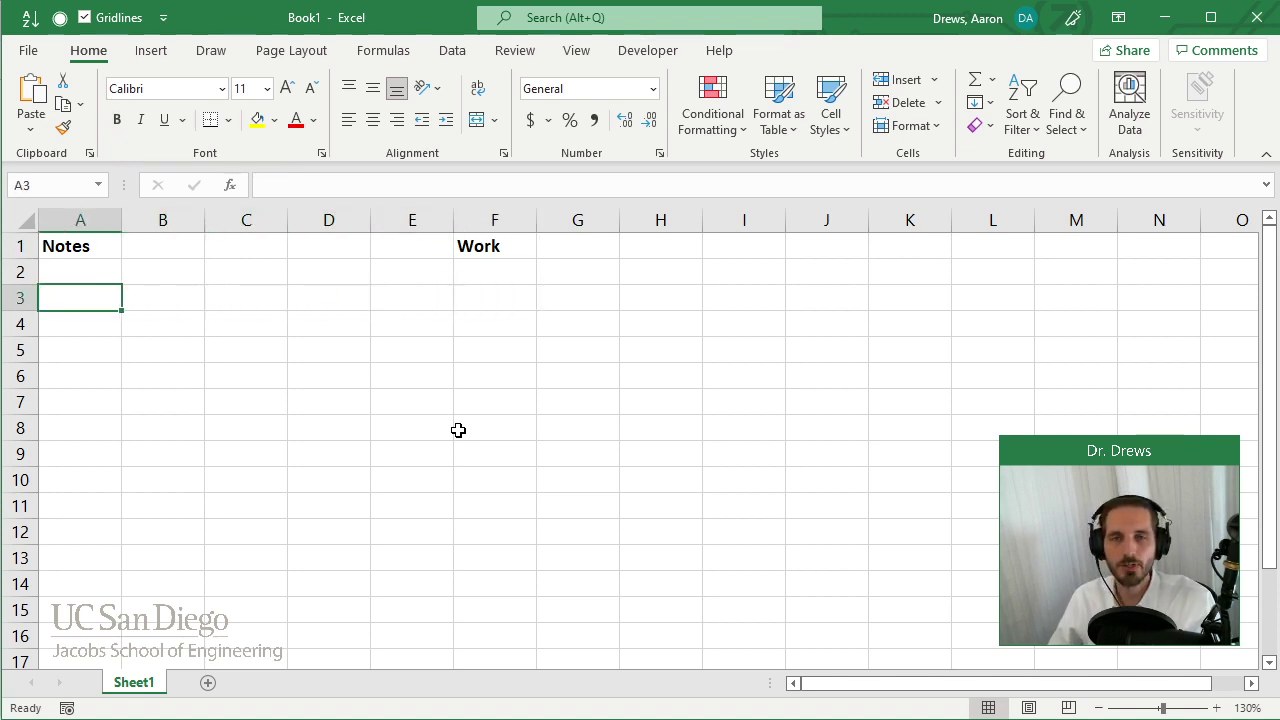
text(To)
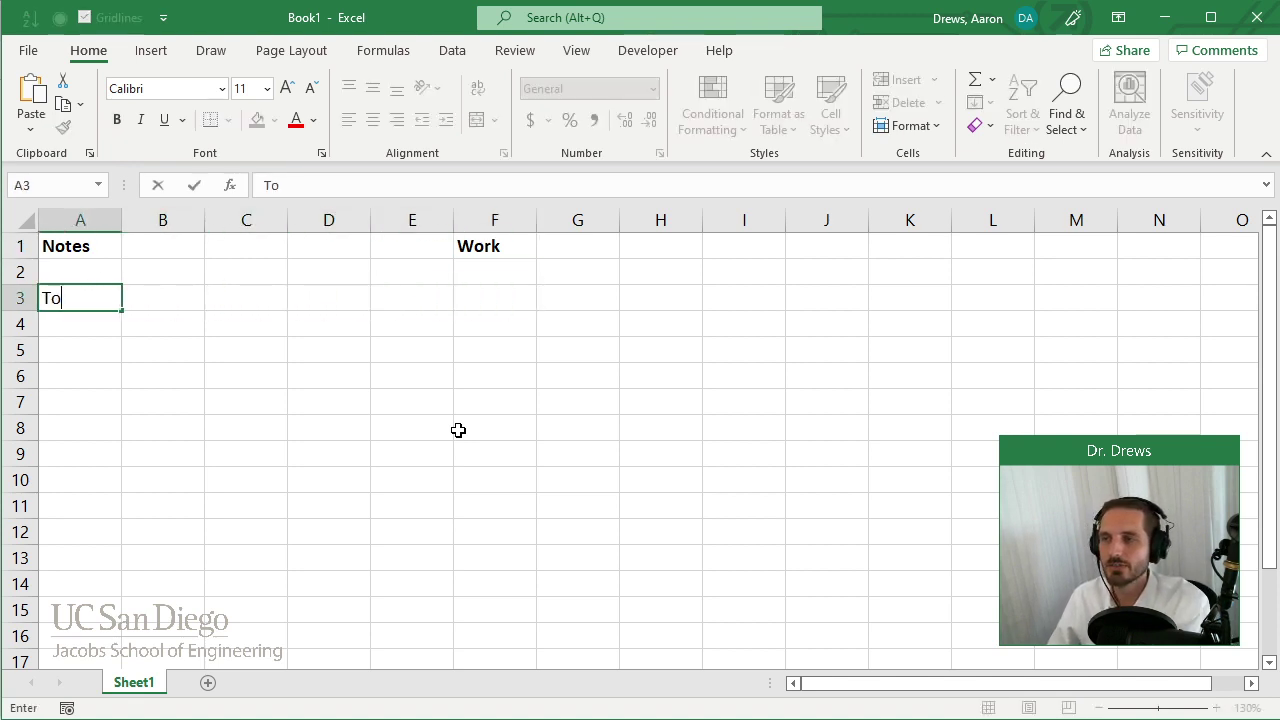
text( get notes to )
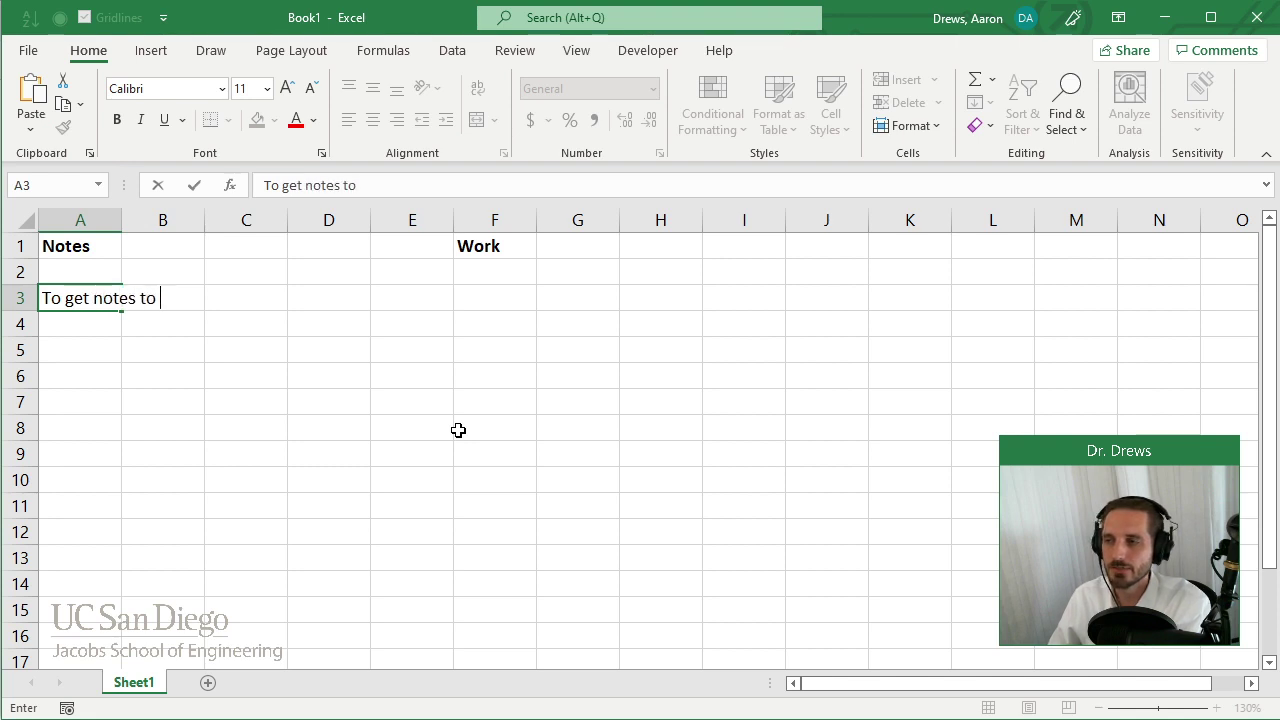
text(stay visible, use)
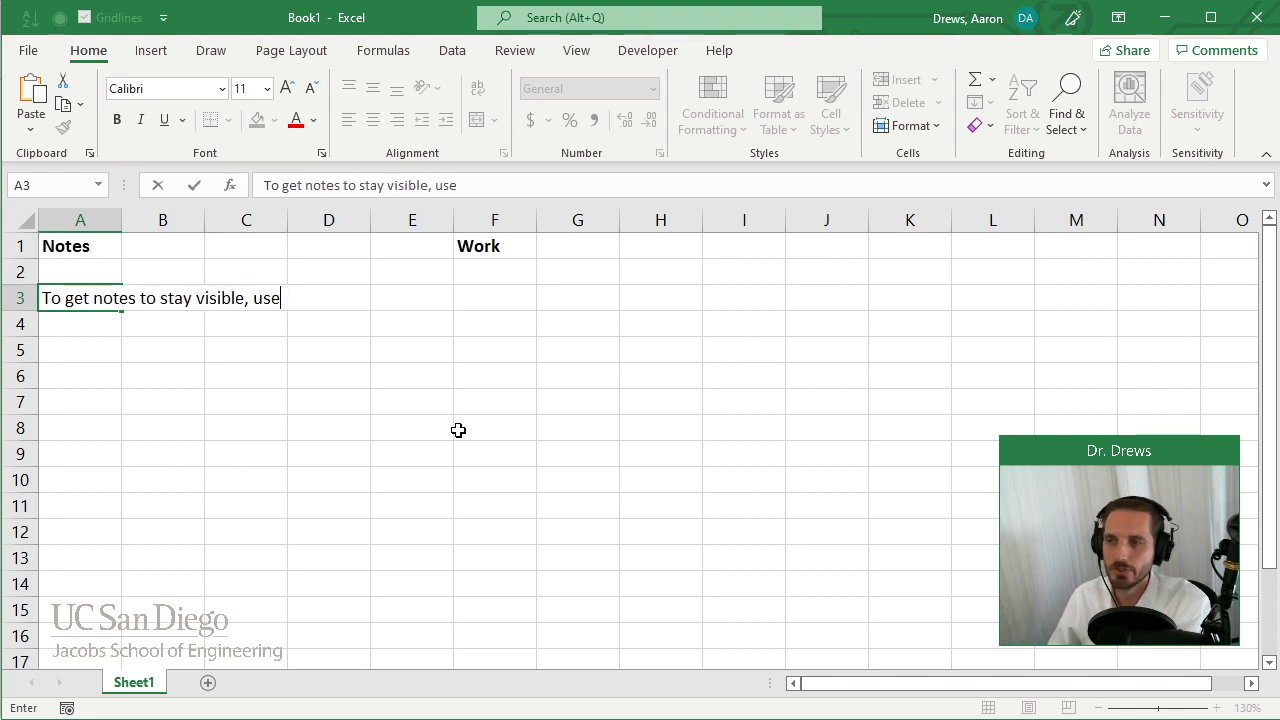
text( freeze panes.)
key(Return)
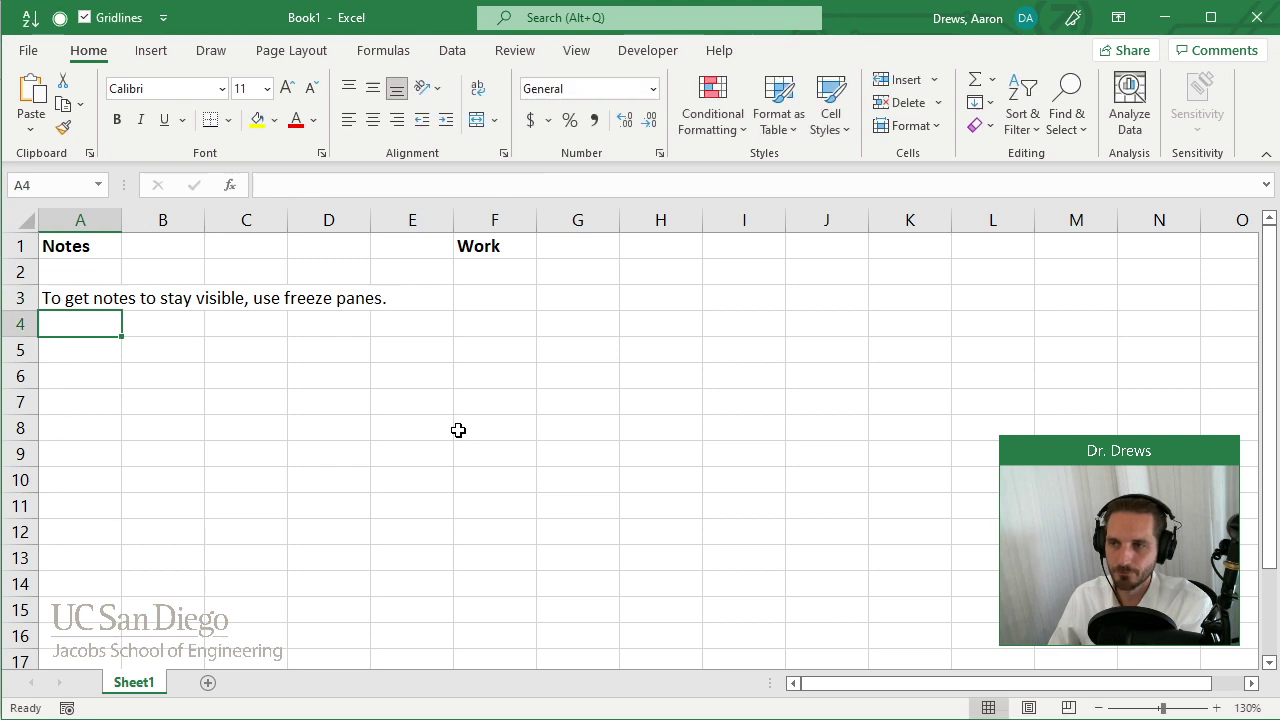
Step: Freeze the panes at the Work heading in cell F1 so that the Notes columns A to E stay visible
click(1251, 683)
click(1251, 683)
click(1251, 683)
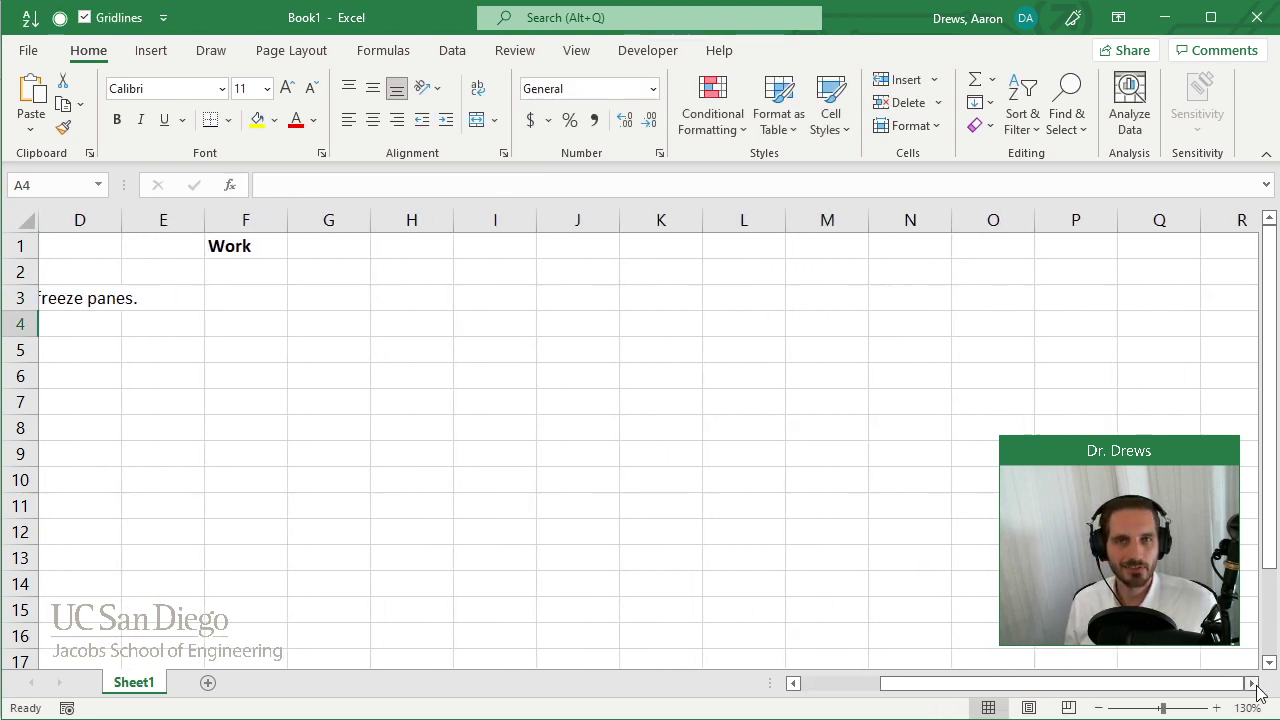
drag(971, 689, 832, 690)
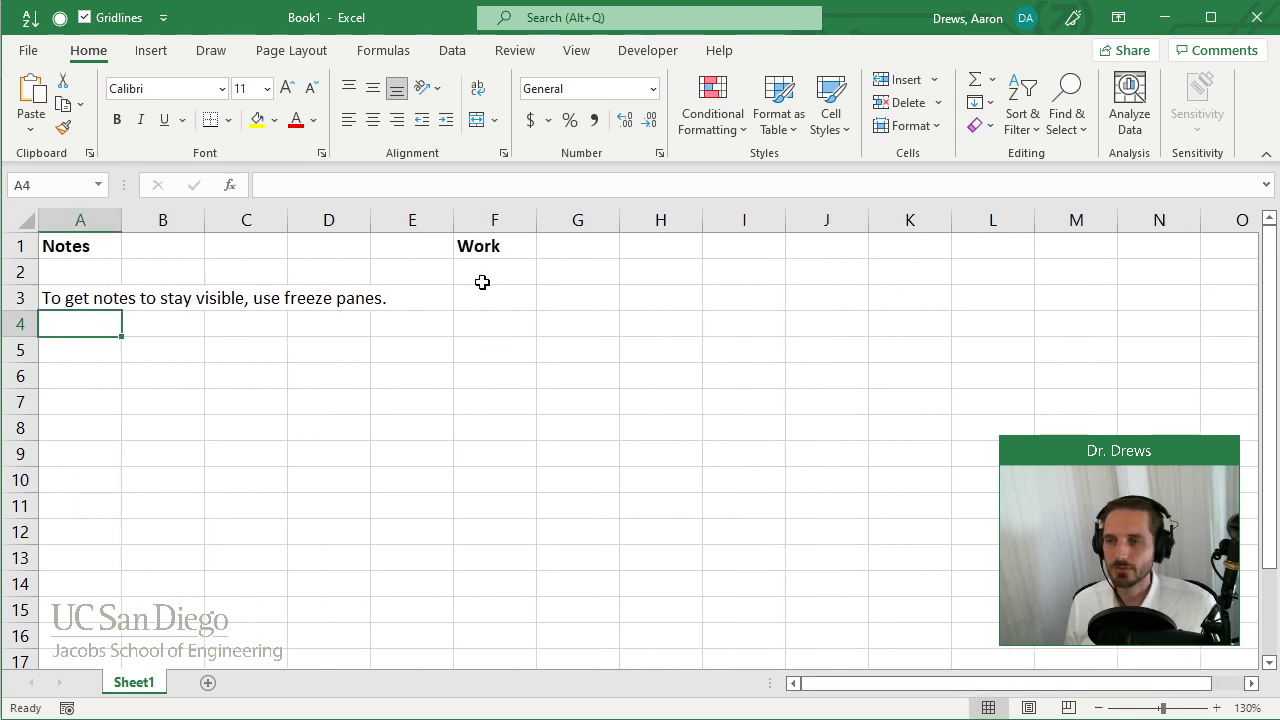
click(488, 247)
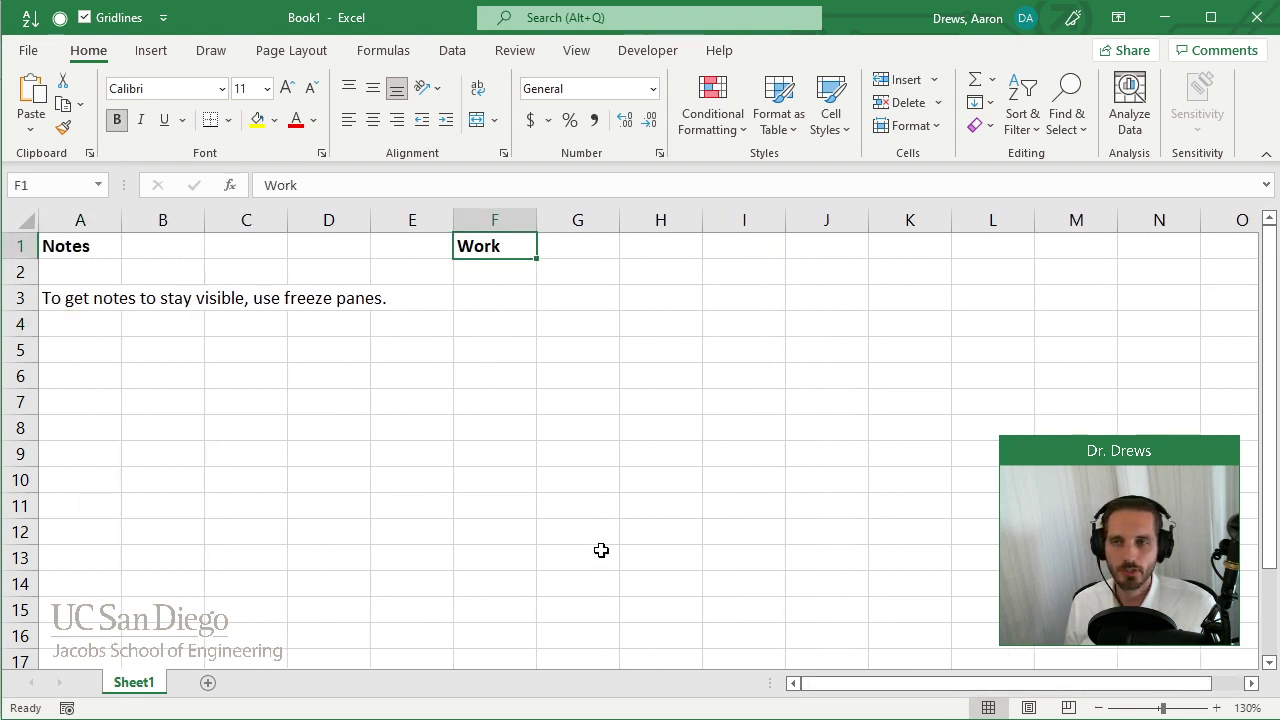
click(573, 55)
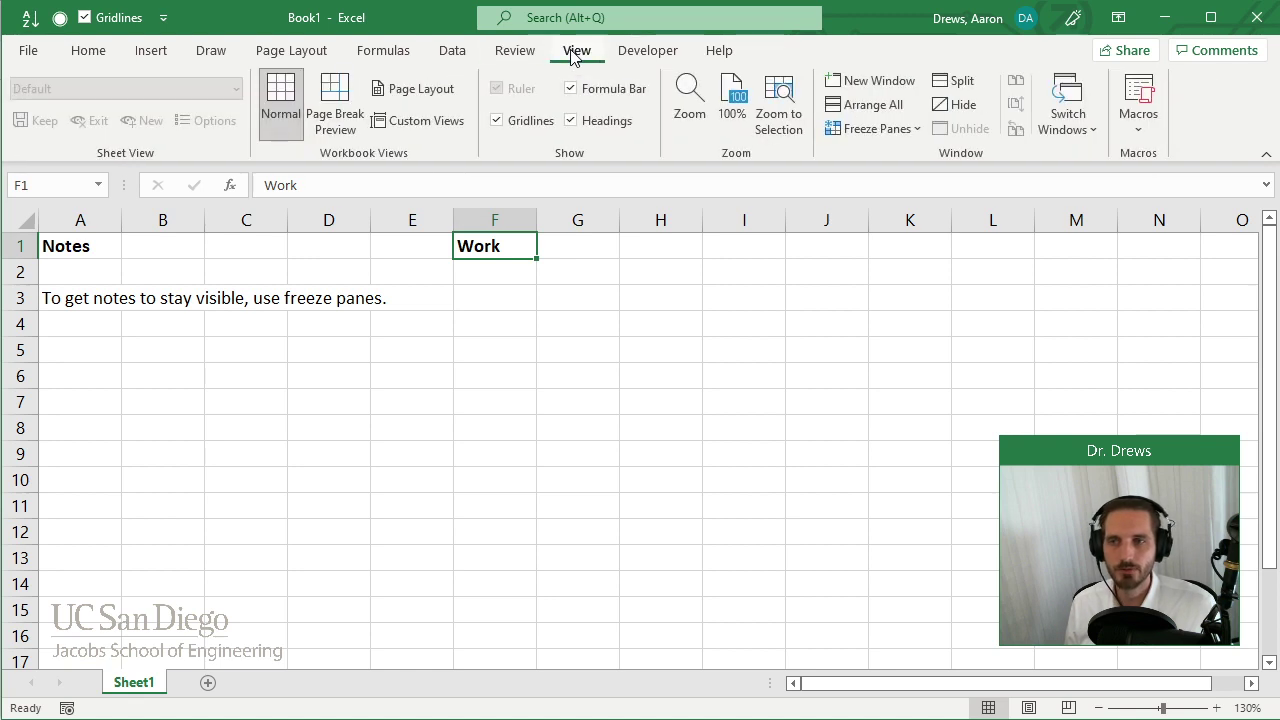
click(882, 132)
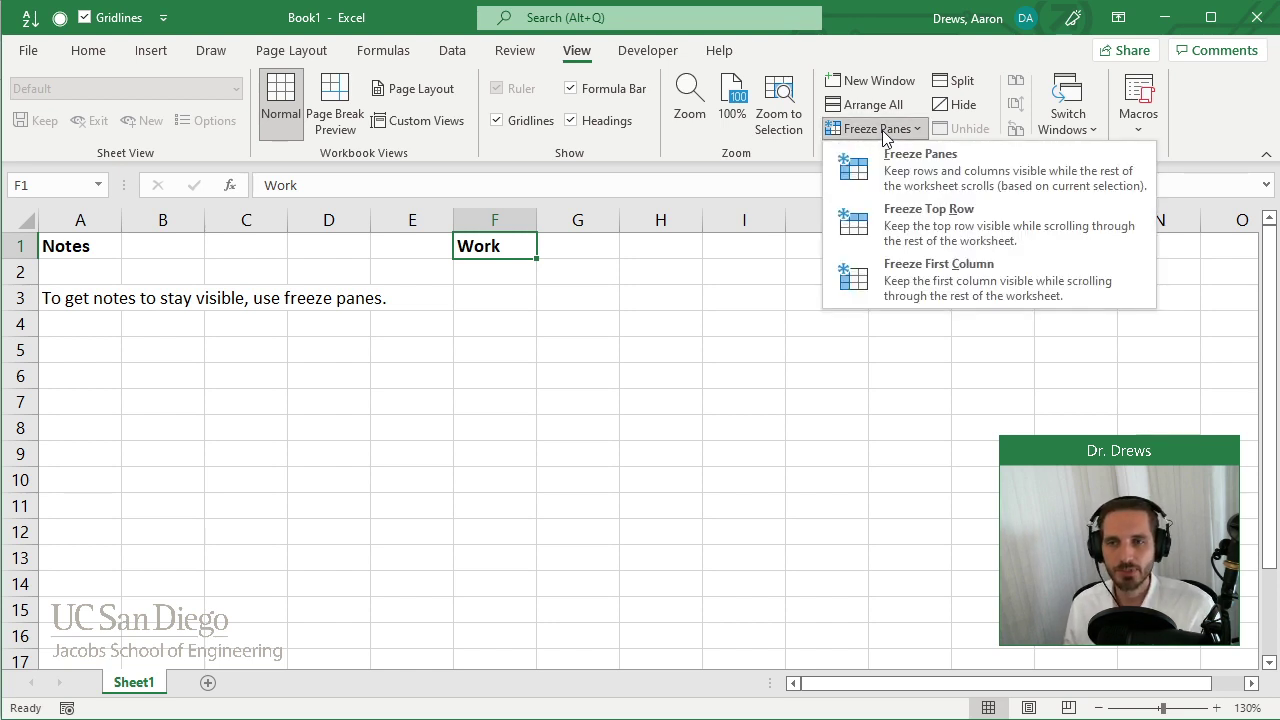
click(971, 164)
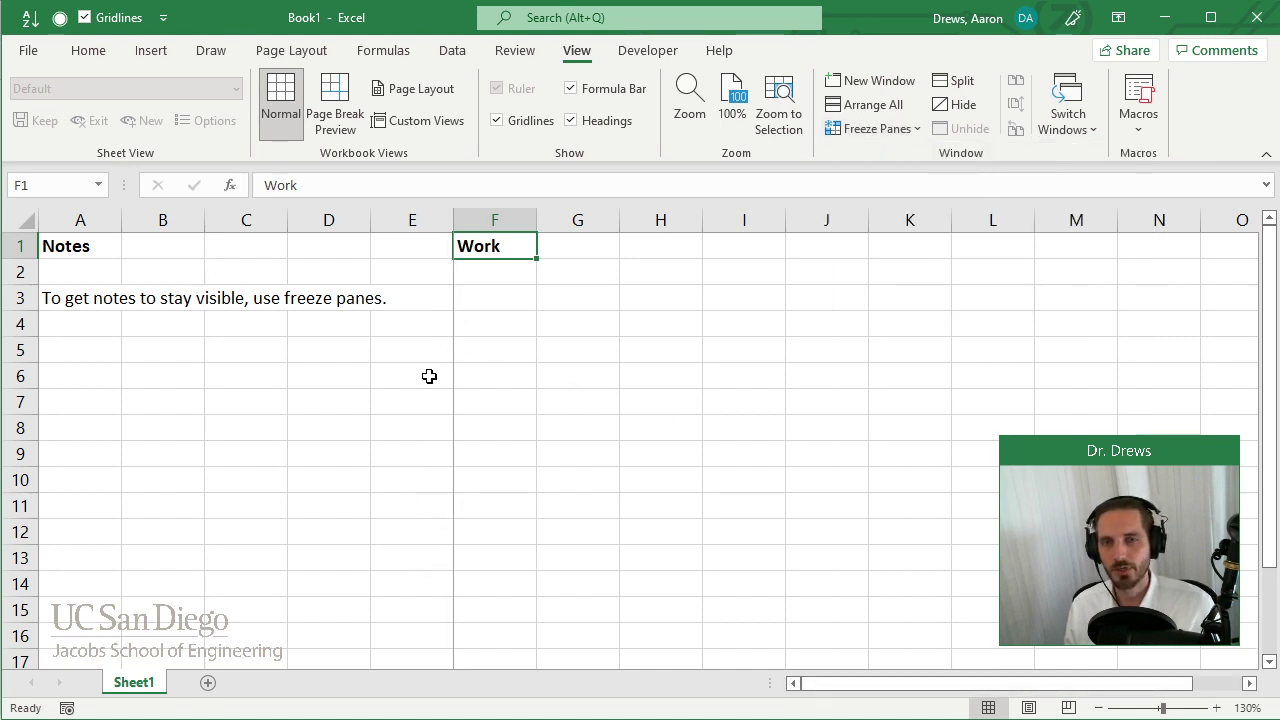
Step: Check how the frozen Notes columns behave when moving sideways through the worksheet and back
click(1250, 684)
click(1250, 684)
click(1250, 684)
click(1250, 684)
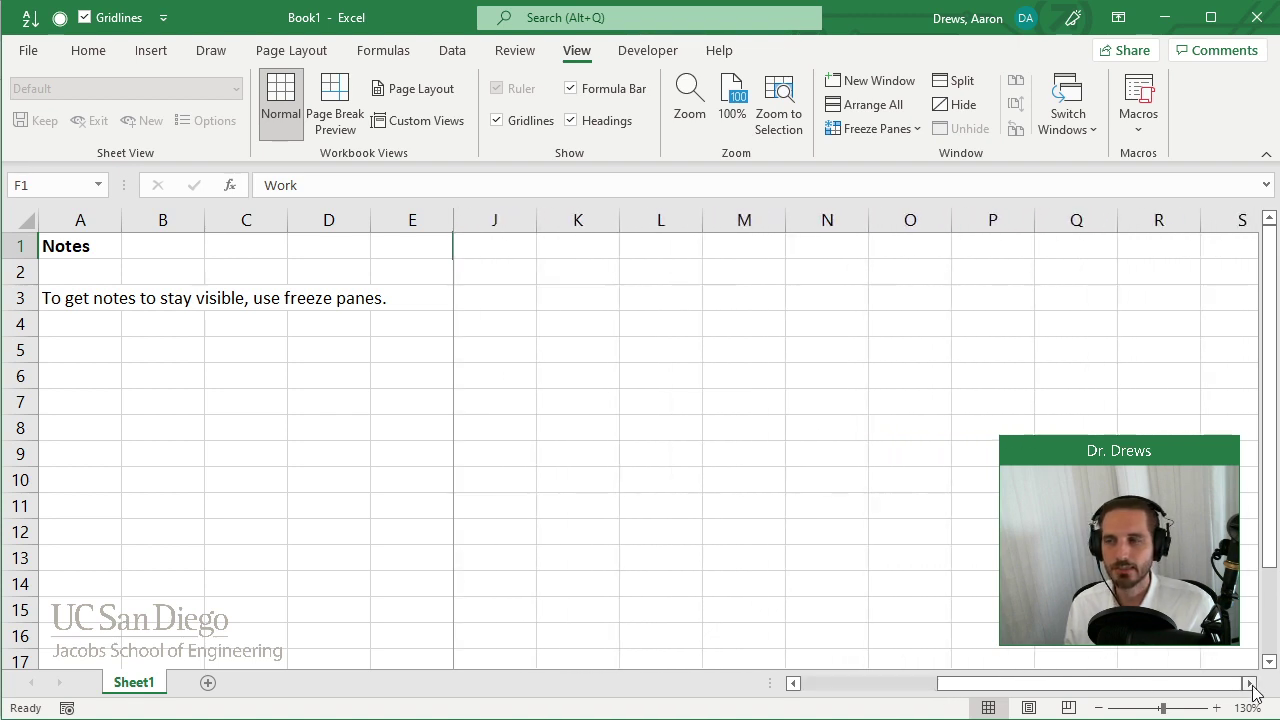
click(1250, 684)
click(1250, 684)
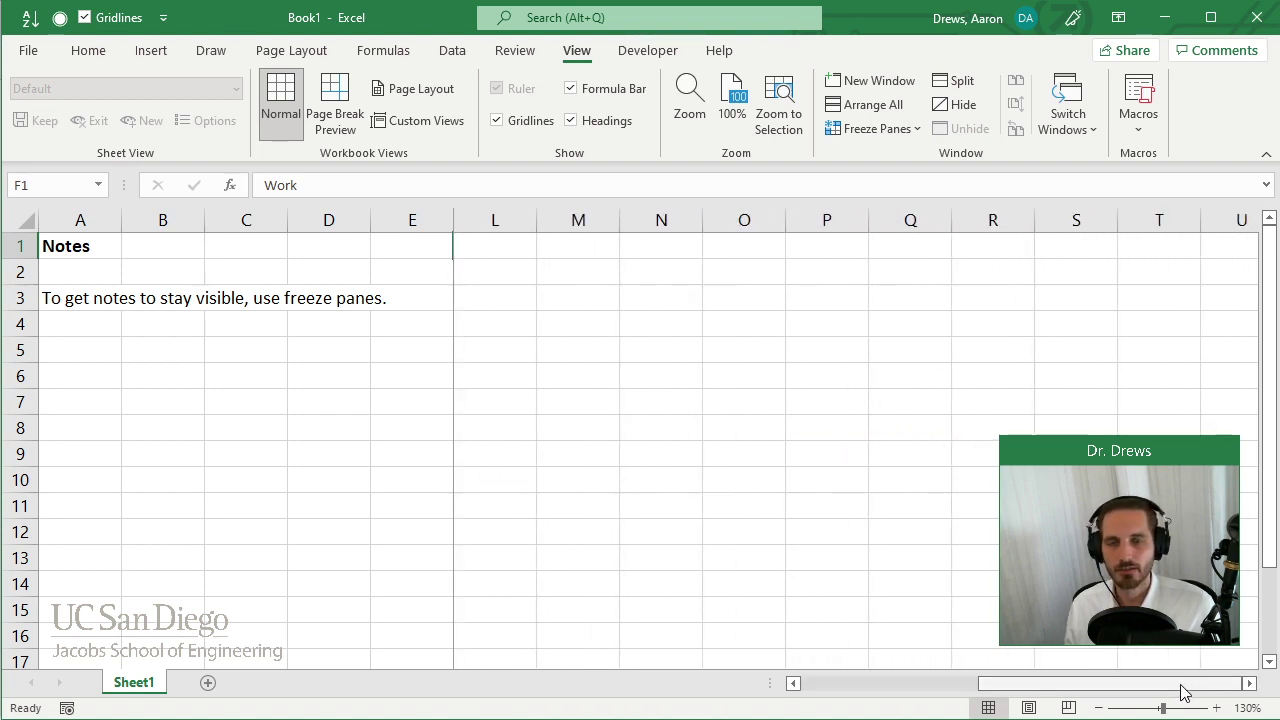
drag(1184, 692, 997, 691)
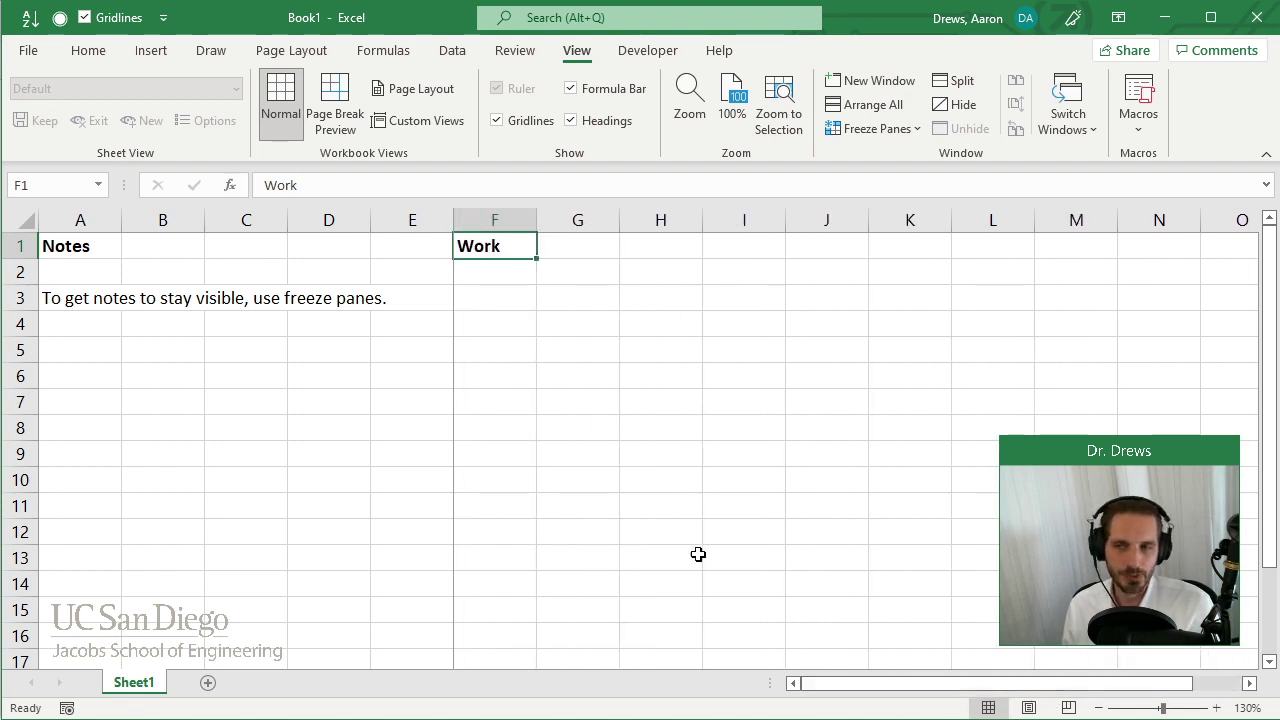
Step: Enter the note "To make a plot," in cell A5
click(500, 302)
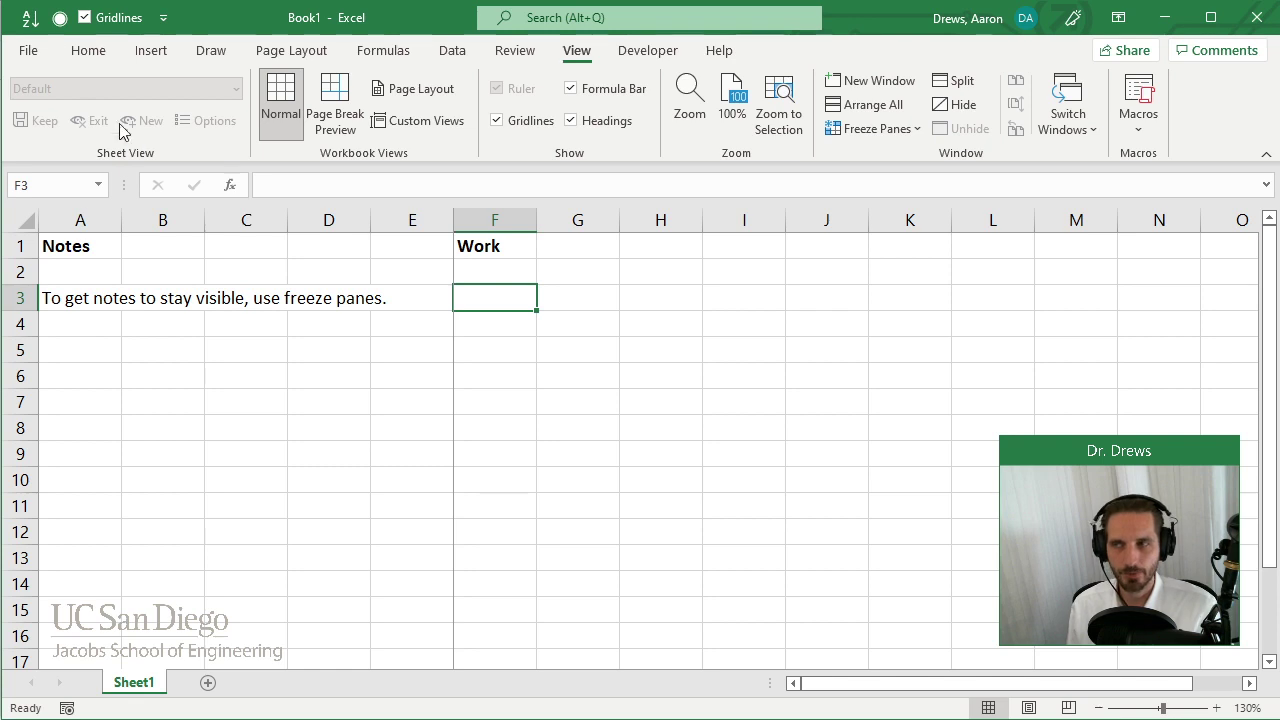
click(88, 50)
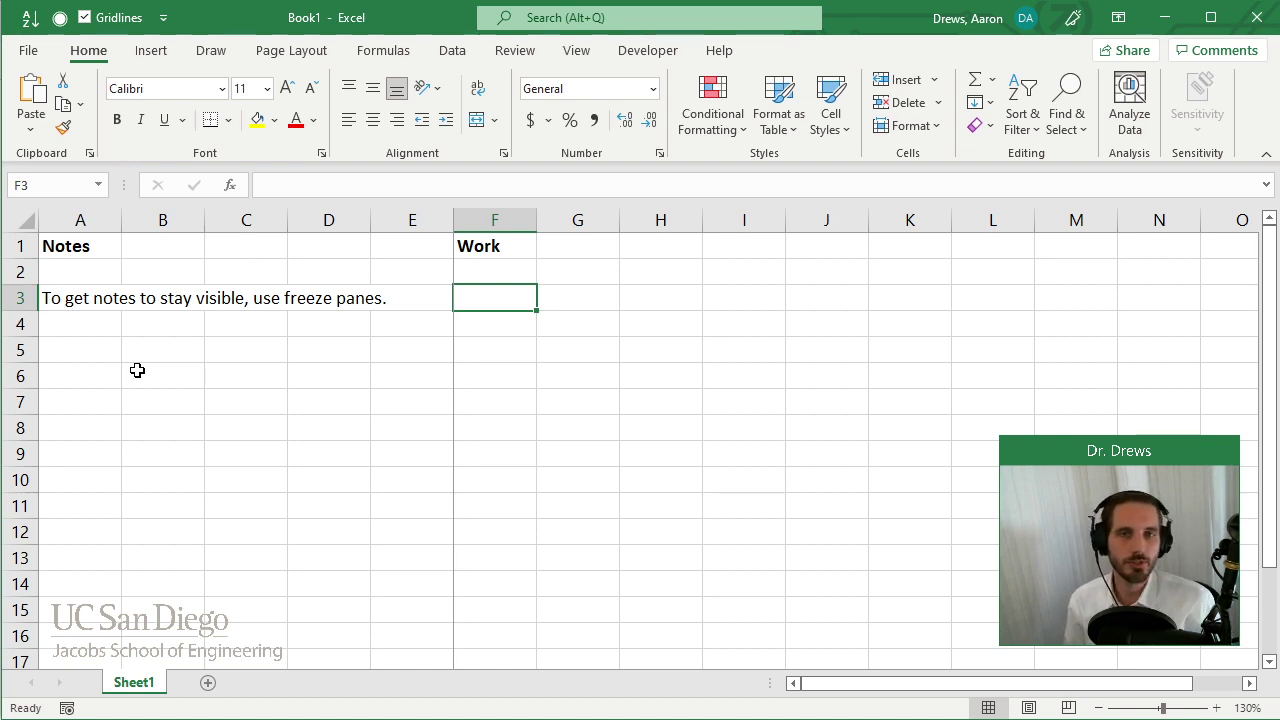
click(96, 344)
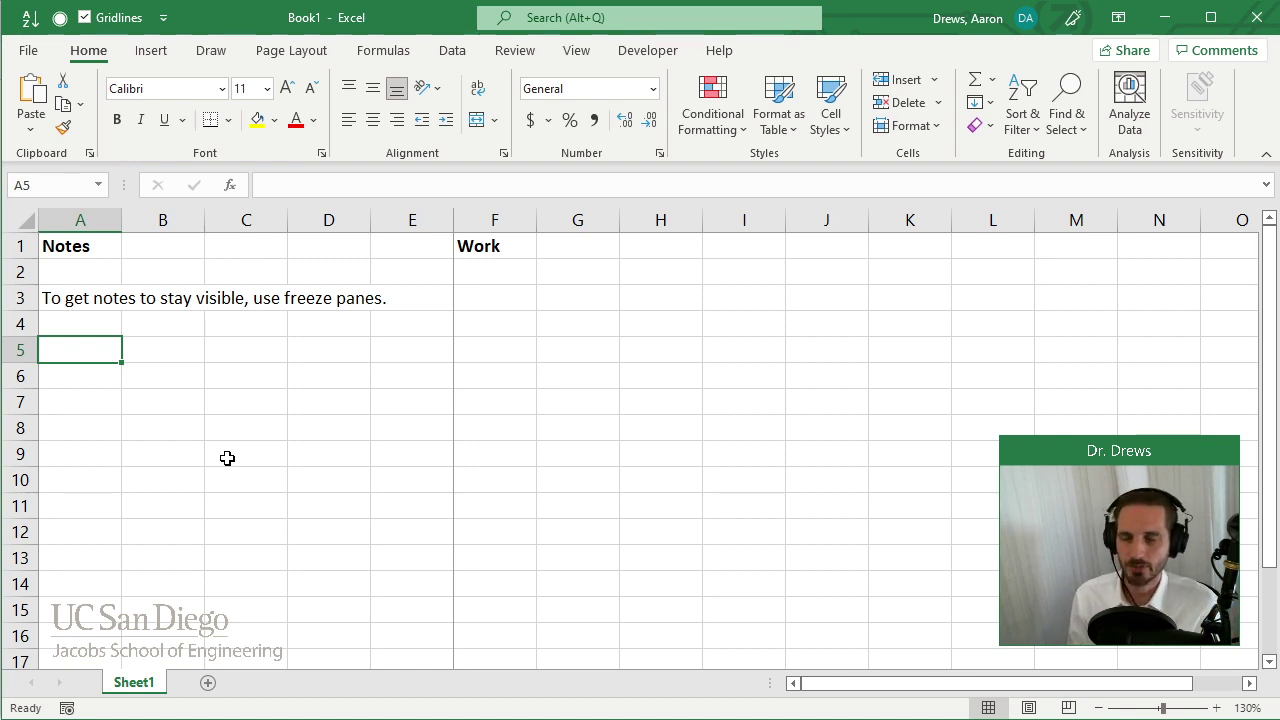
text(To make a plot,)
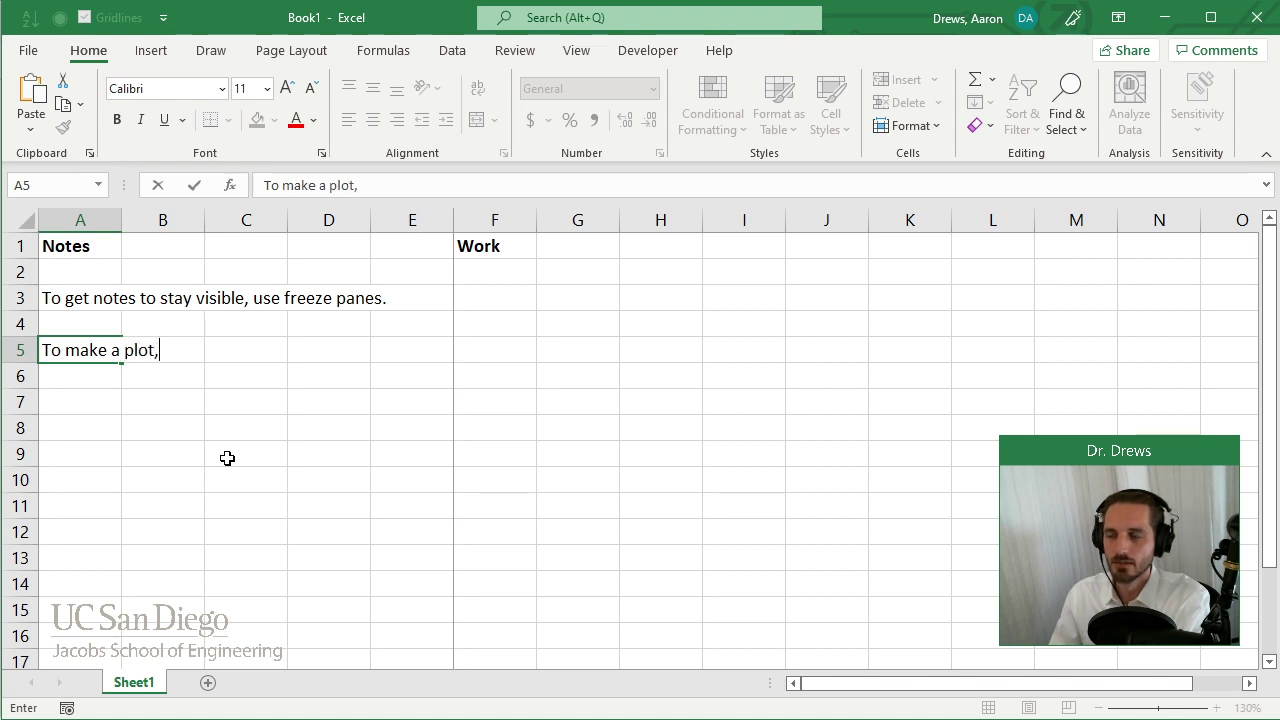
key(Return)
Step: Enter "1) Make a vector of x-values" in cell B6 and "2) Make a vector of y-values" in cell B7
key(Right)
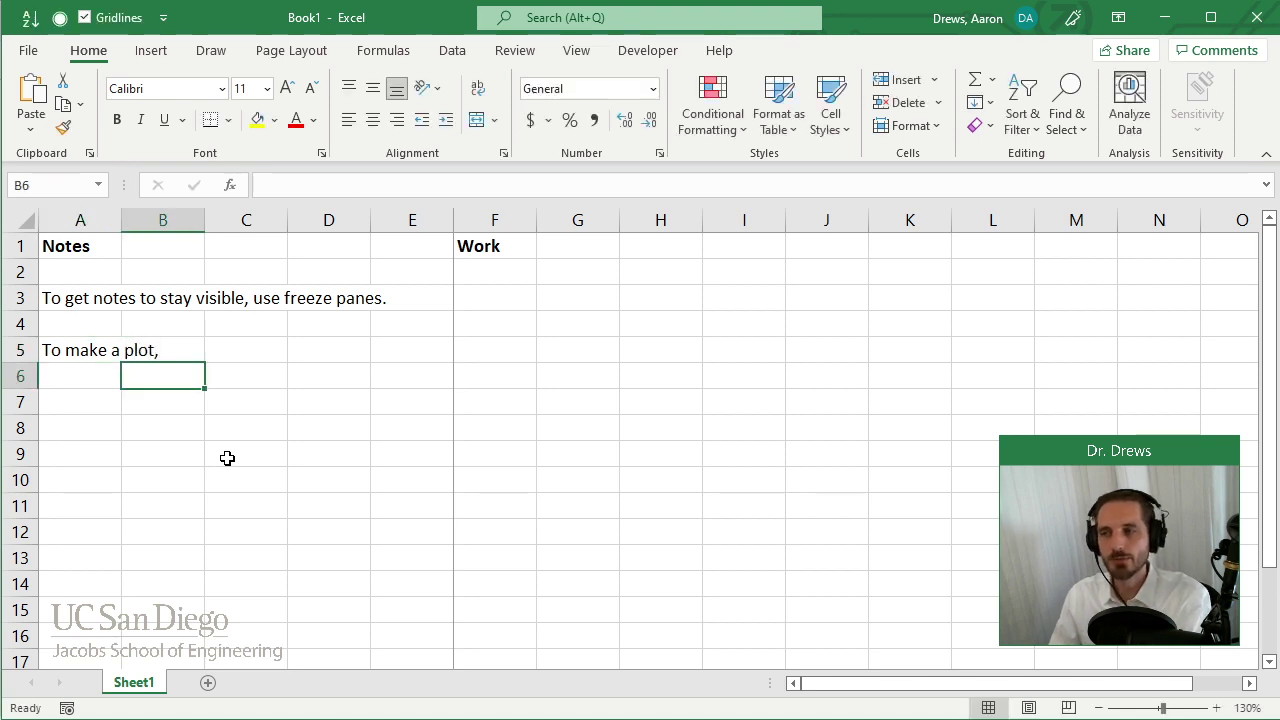
text(1)
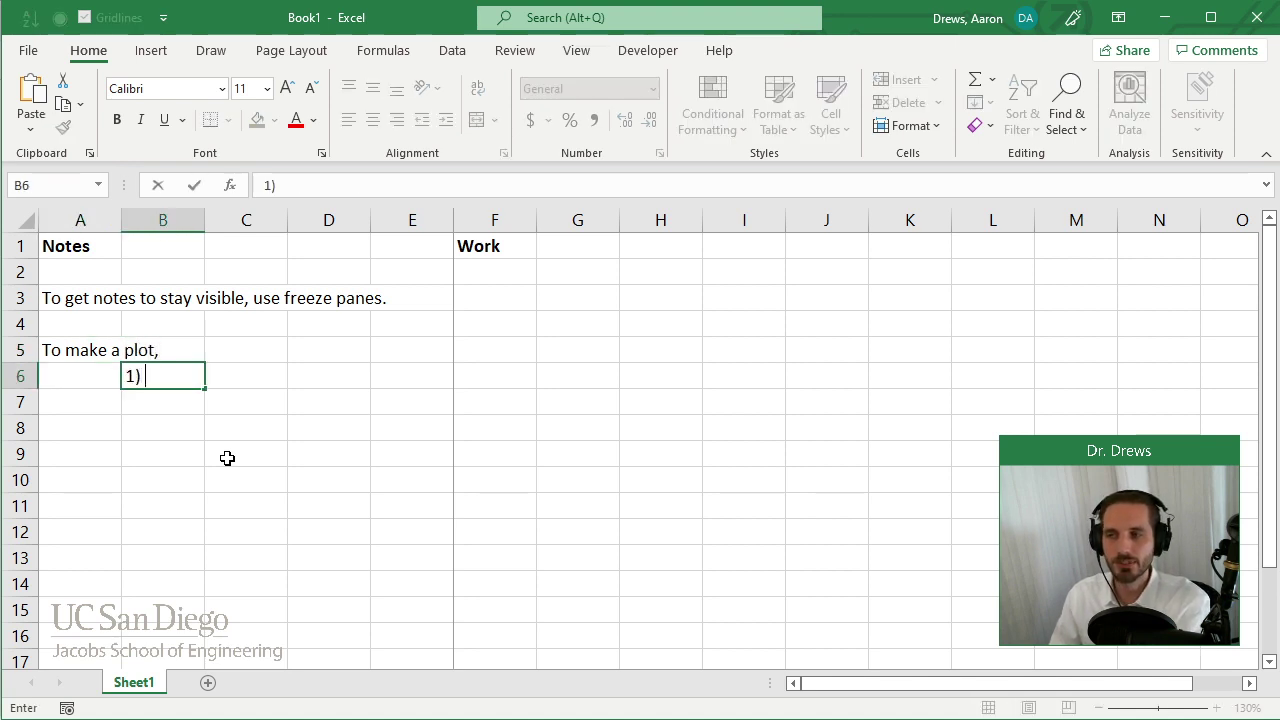
text() Make a vect)
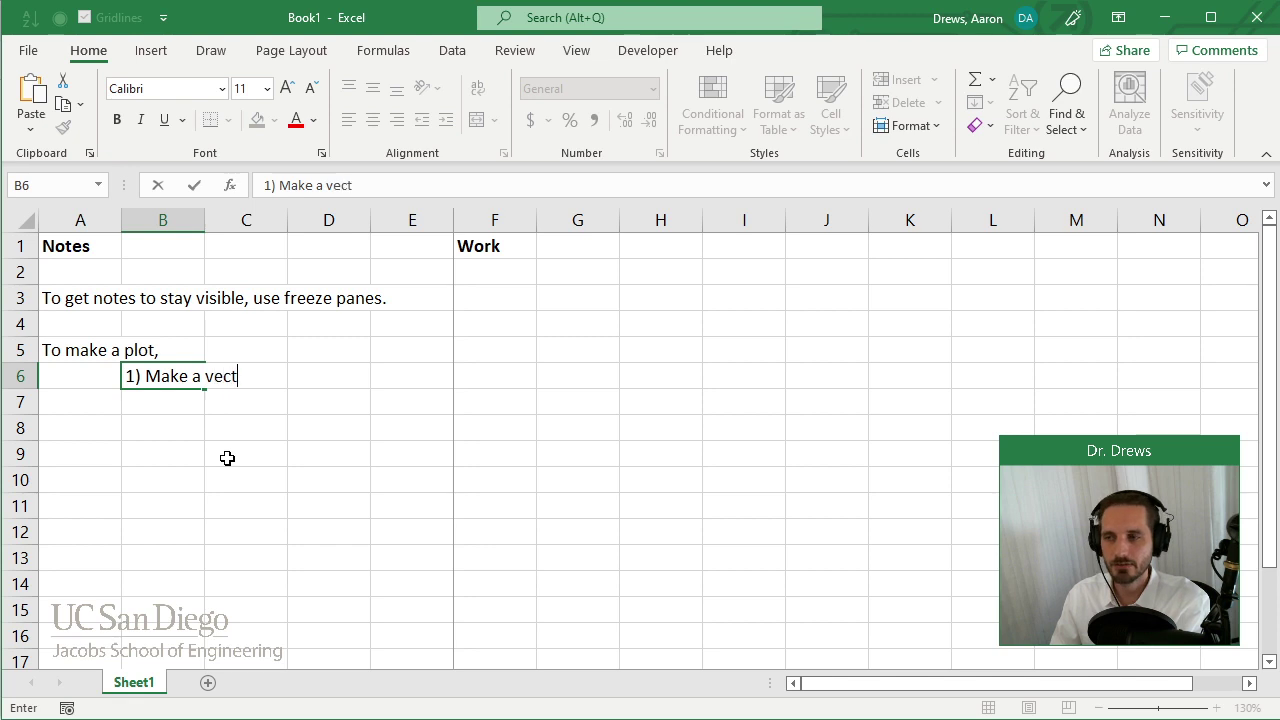
text(or of x-values)
key(Return)
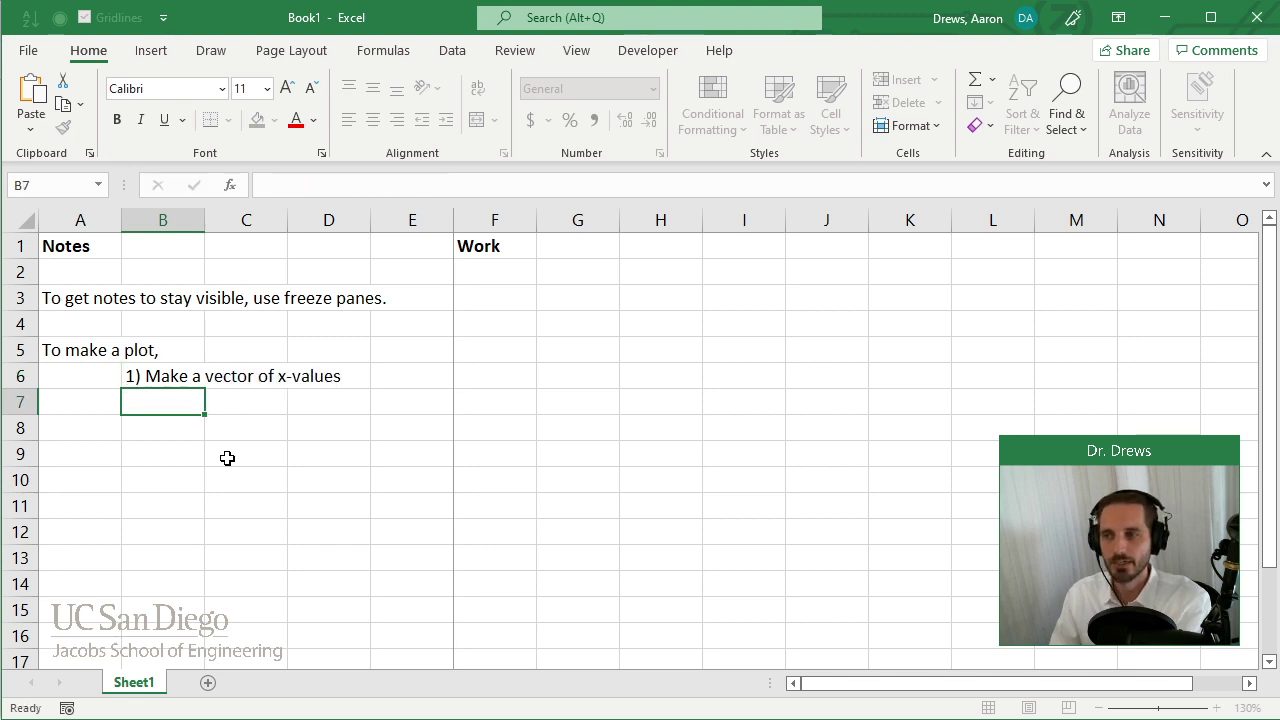
text(2) Make a v)
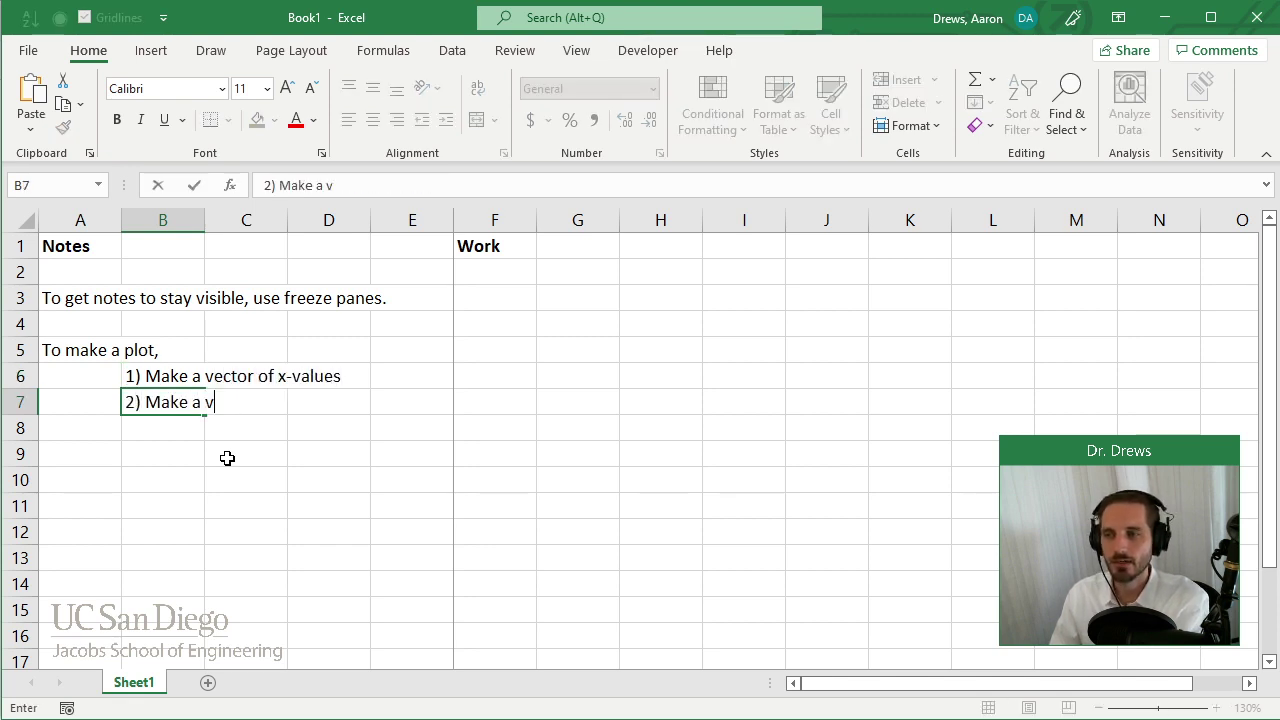
text(ector of y-values)
key(Return)
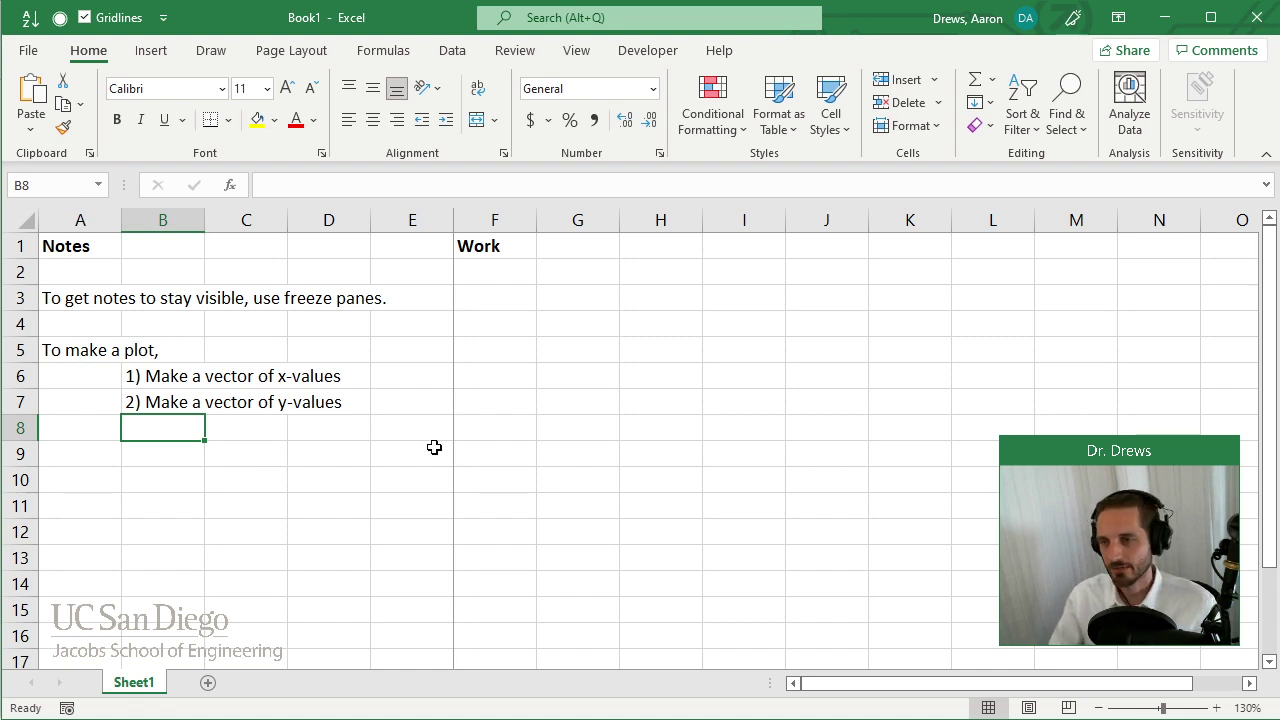
Step: Enter the text "Example: the normal function" in cell A11
click(600, 357)
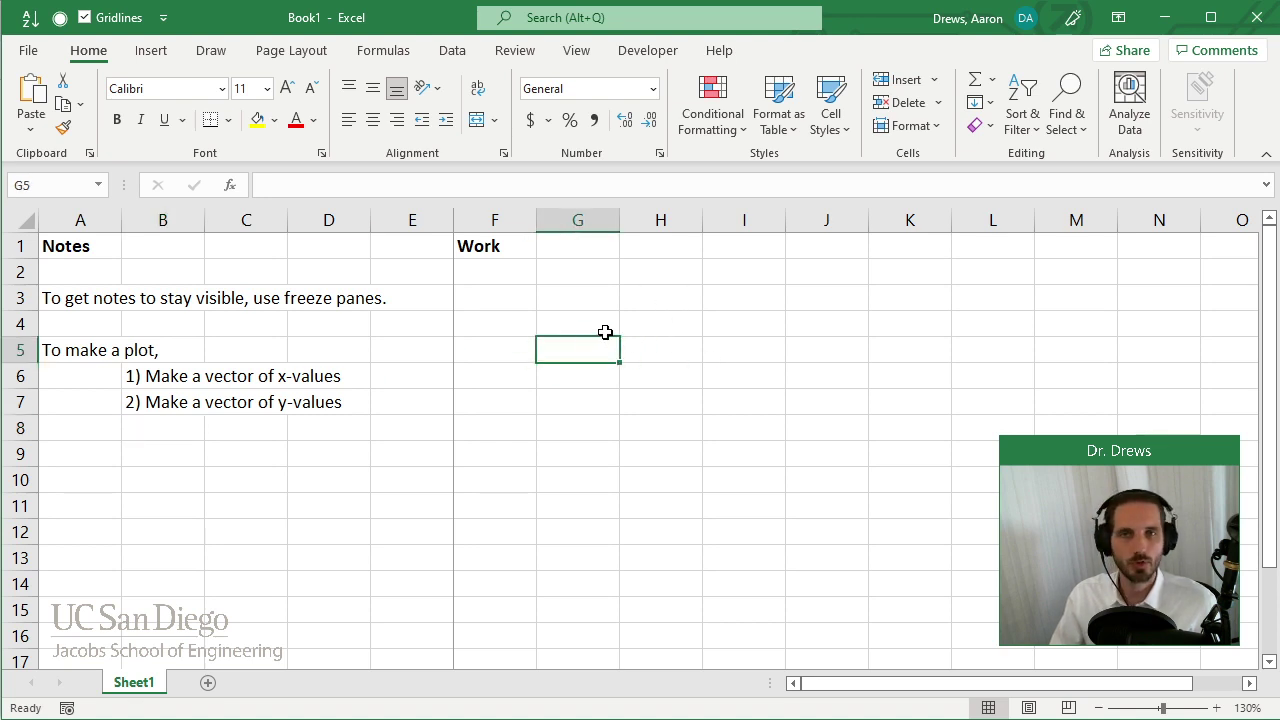
click(62, 506)
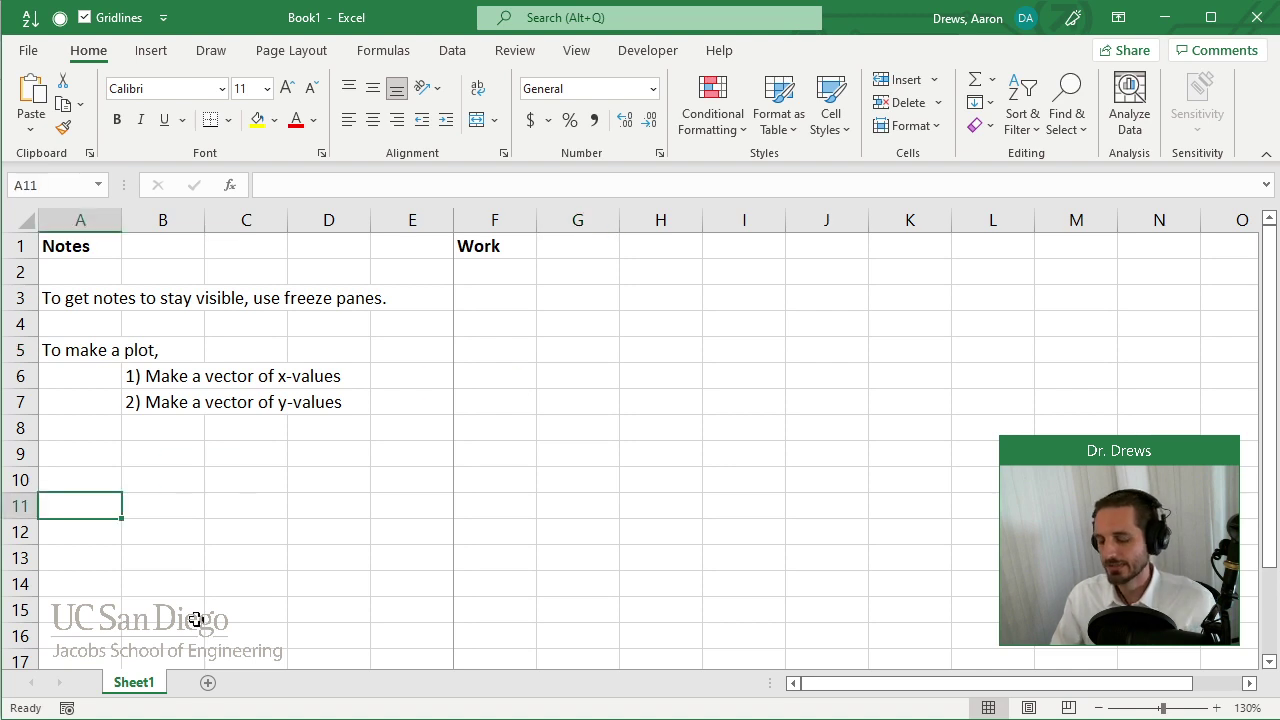
text(Example: the)
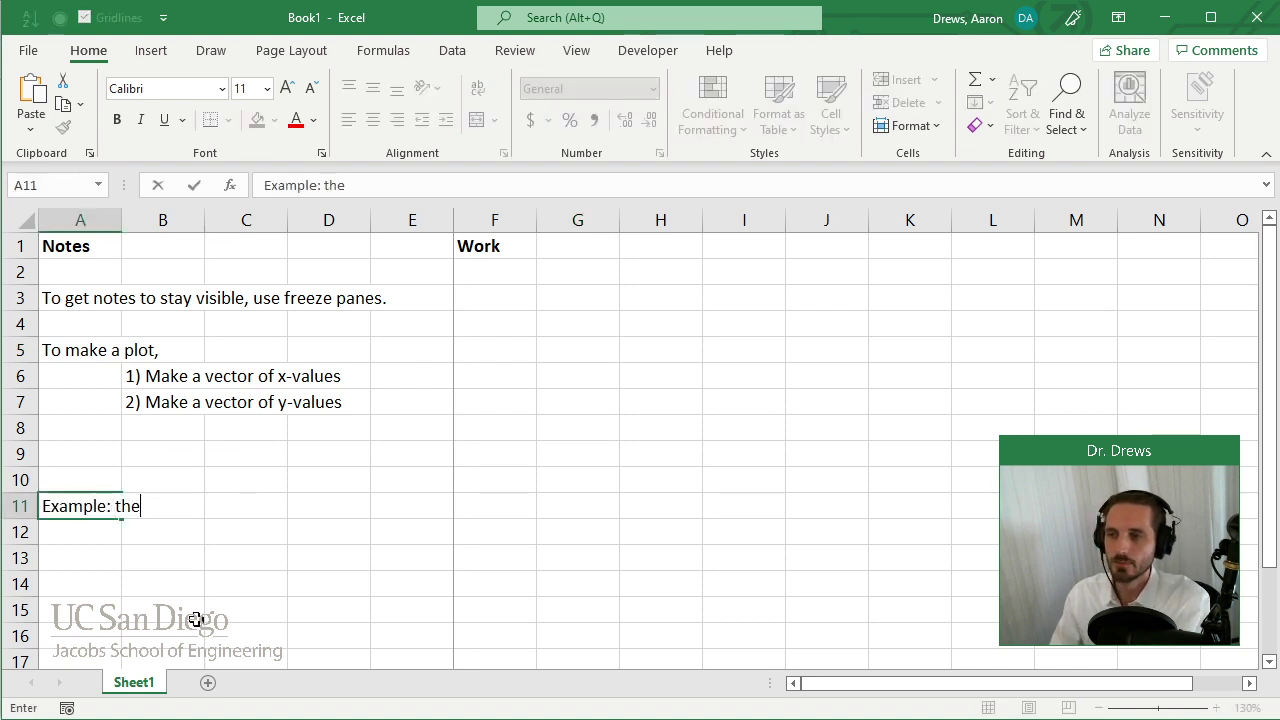
text( normal fu)
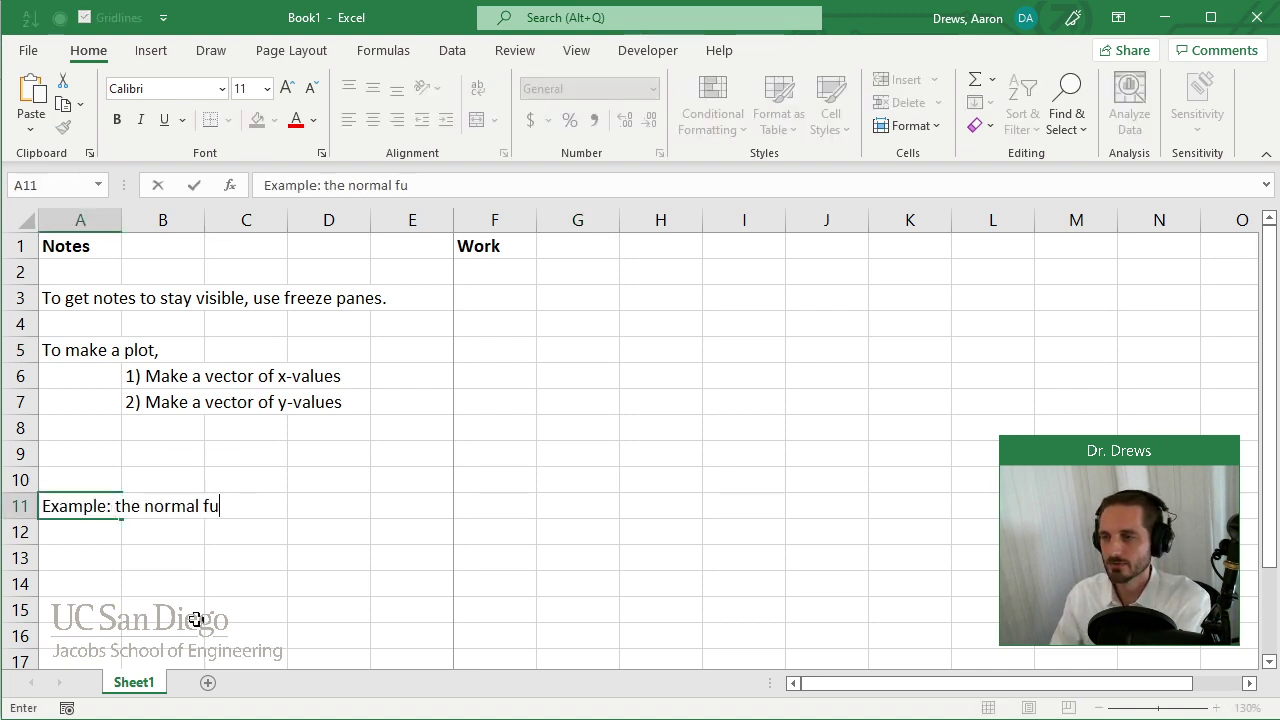
text(nctor)
key(BackSpace)
key(BackSpace)
text(ion)
key(Return)
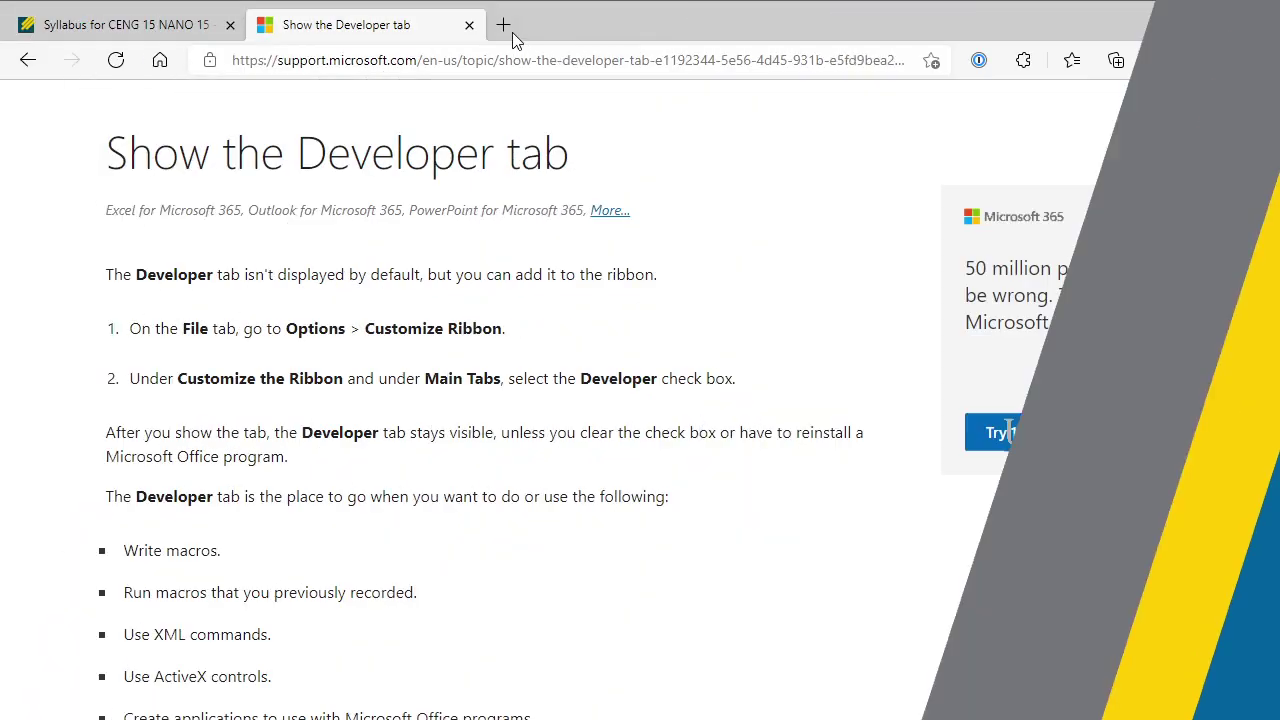
Step: In a new web browser tab, search for "normal function" and open the Wikipedia article "Normal distribution"
click(505, 27)
text(normal func)
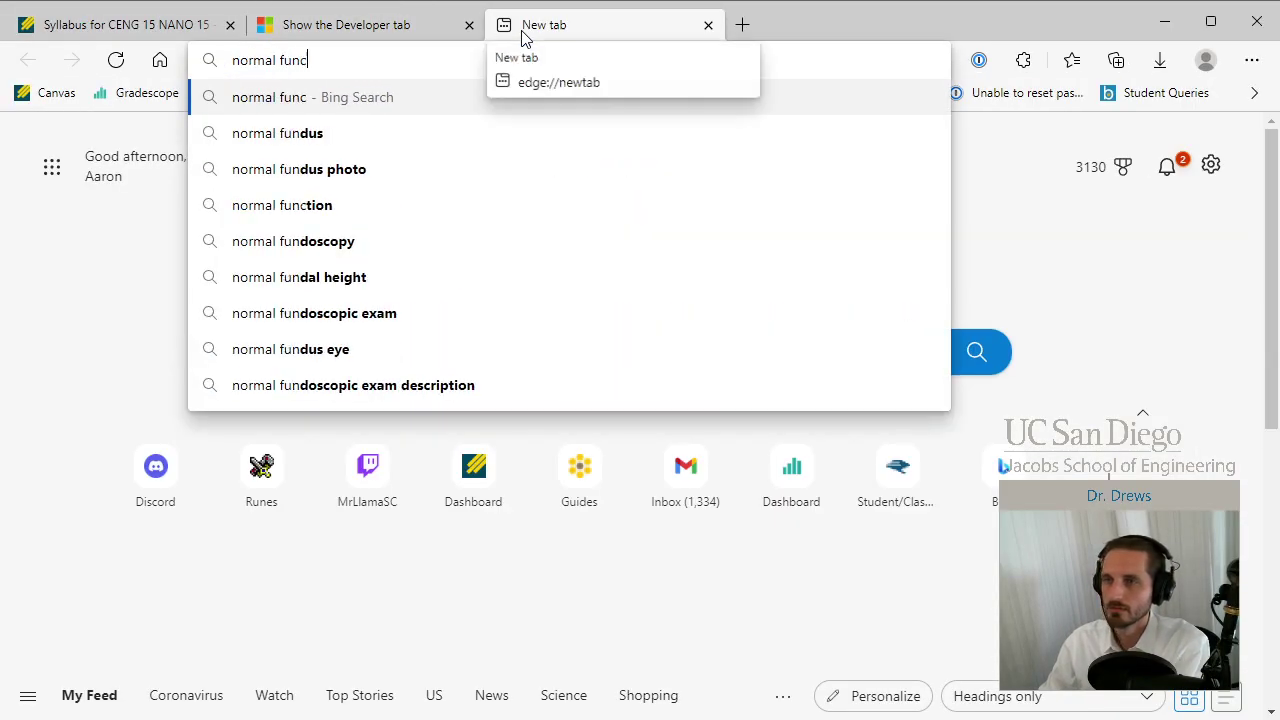
text(tion)
key(Return)
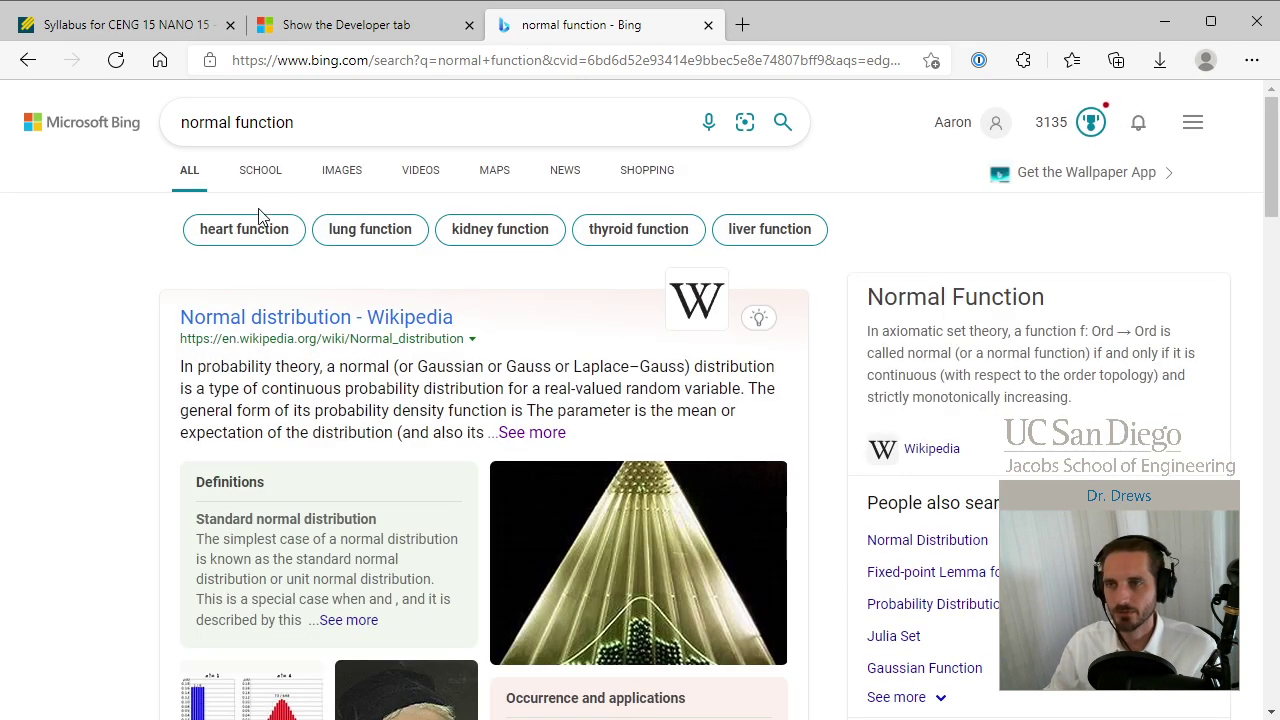
click(263, 320)
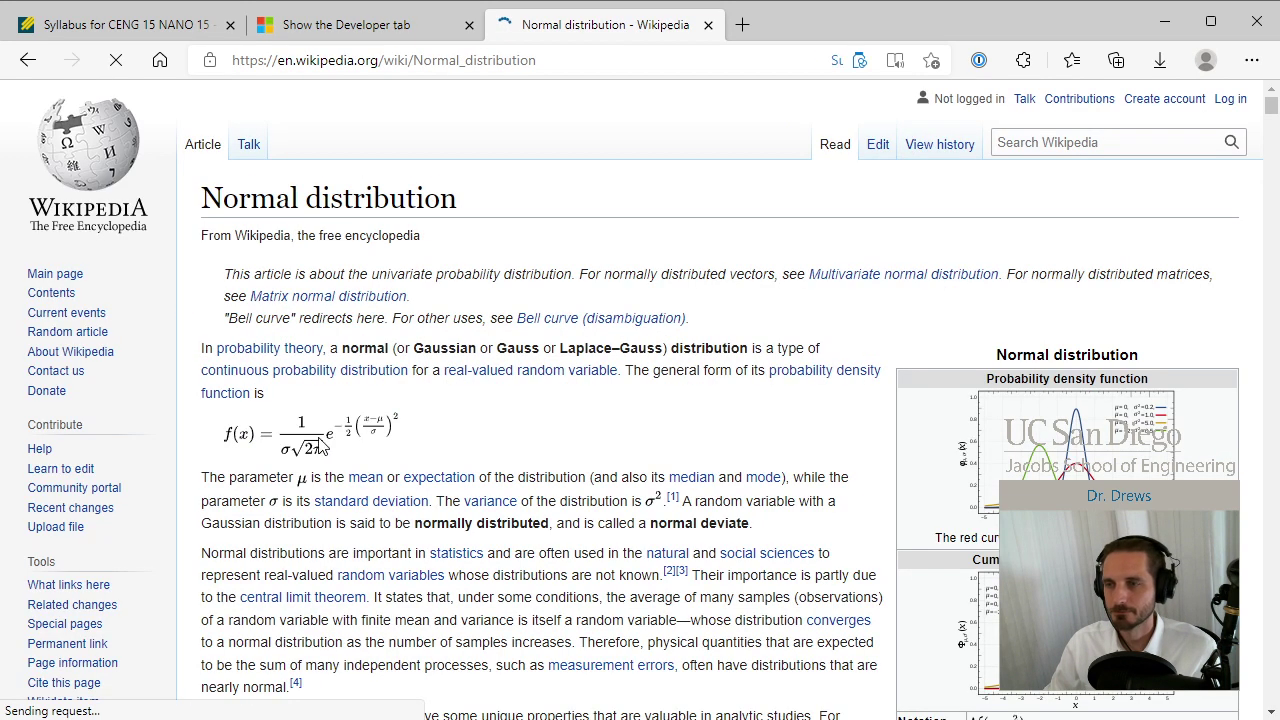
Step: Capture the f(x) density formula from the Wikipedia article as an image and paste it at cell A12 of the Excel worksheet
key(ctrl+plus)
key(ctrl+plus)
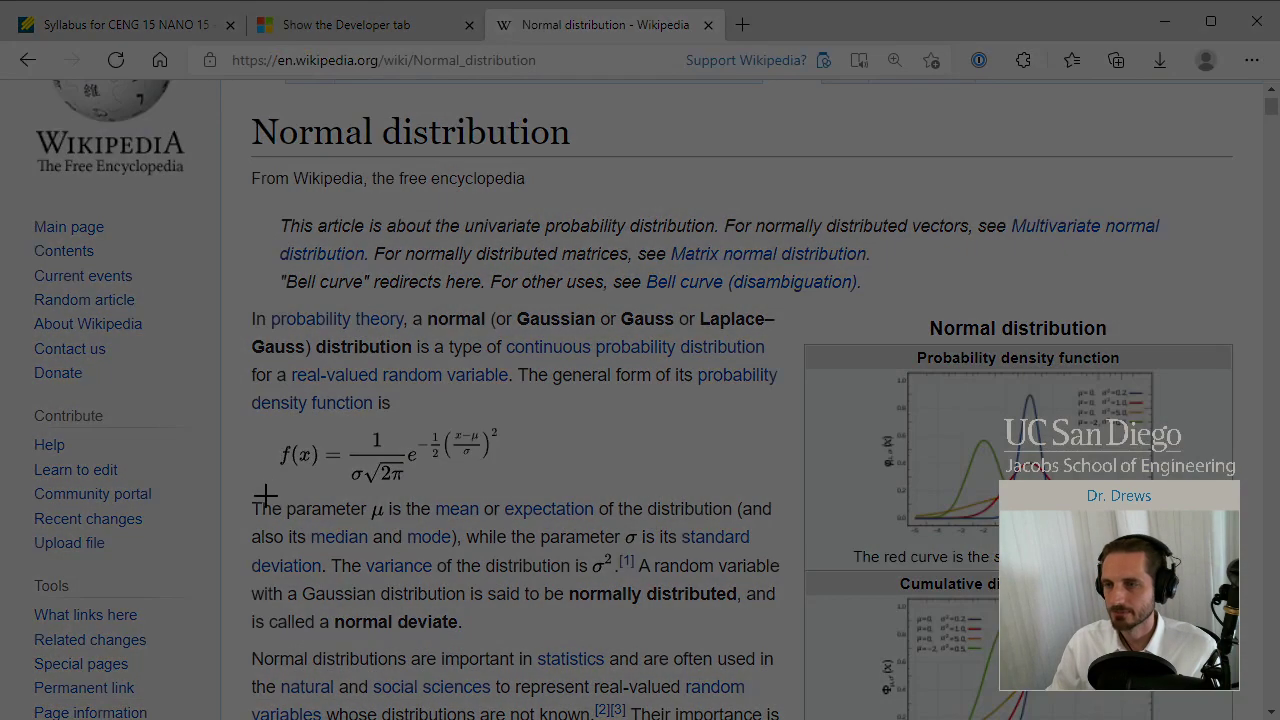
drag(265, 495, 514, 404)
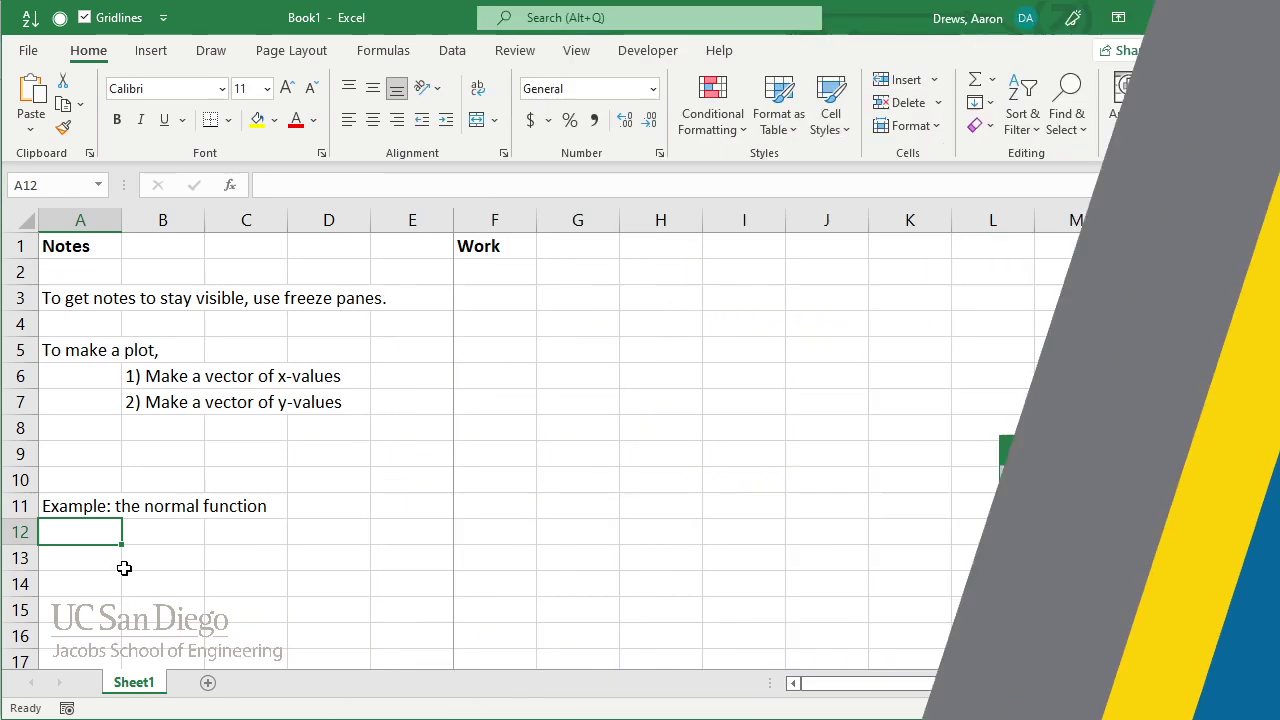
key(ctrl+v)
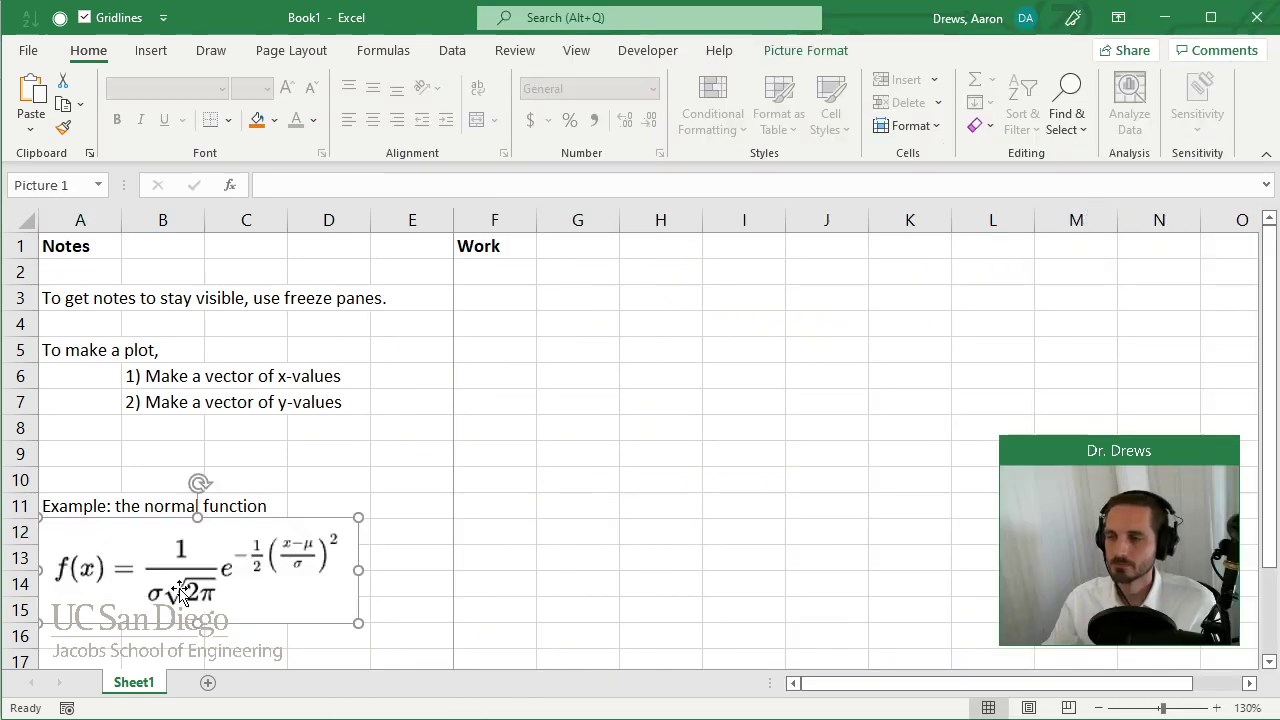
Step: Resize and position the formula picture beneath the "Example: the normal function" note, spanning about rows 12 to 15
mouse_move(345, 625)
mouse_down()
mouse_move(395, 643)
mouse_move(337, 606)
mouse_up()
click(138, 452)
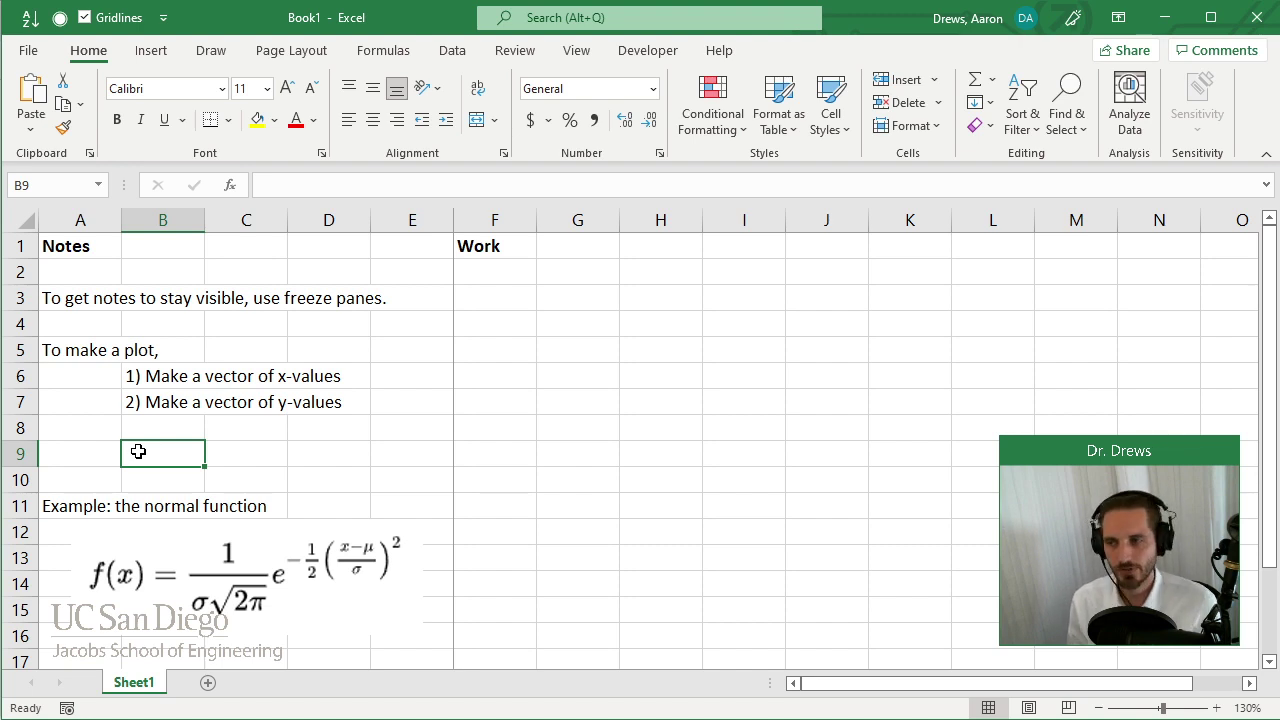
click(372, 605)
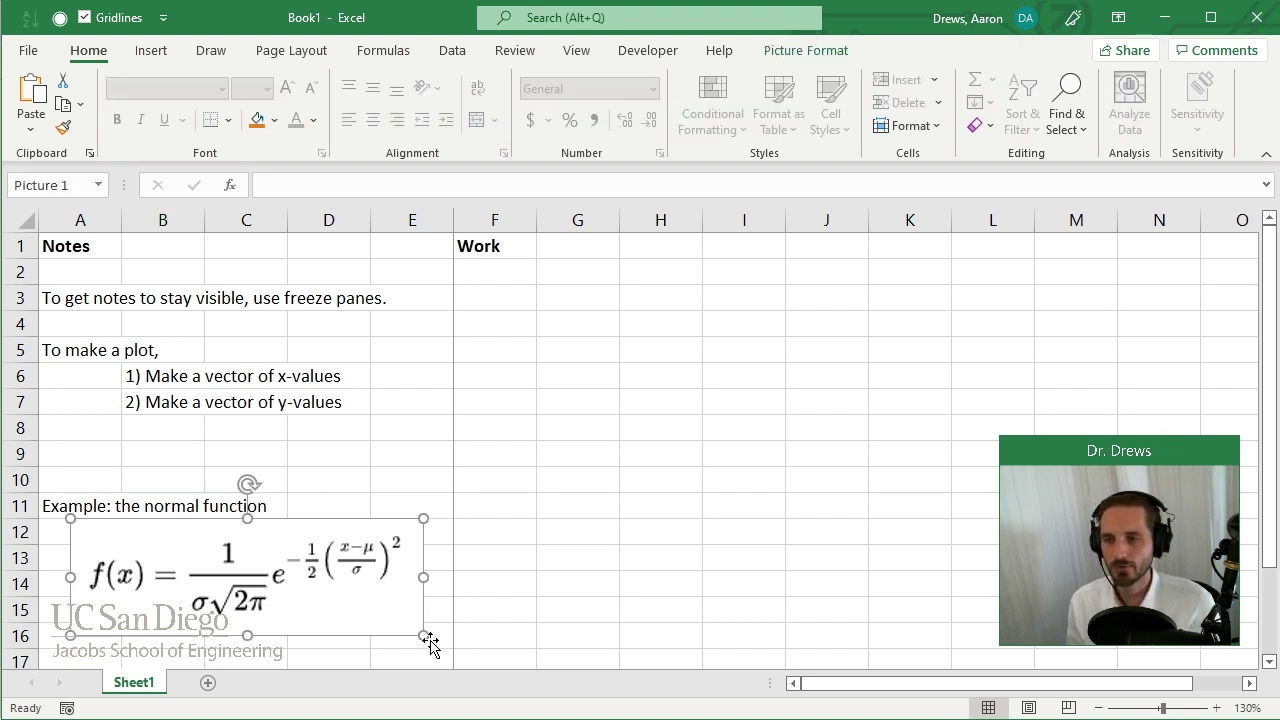
drag(426, 637, 307, 589)
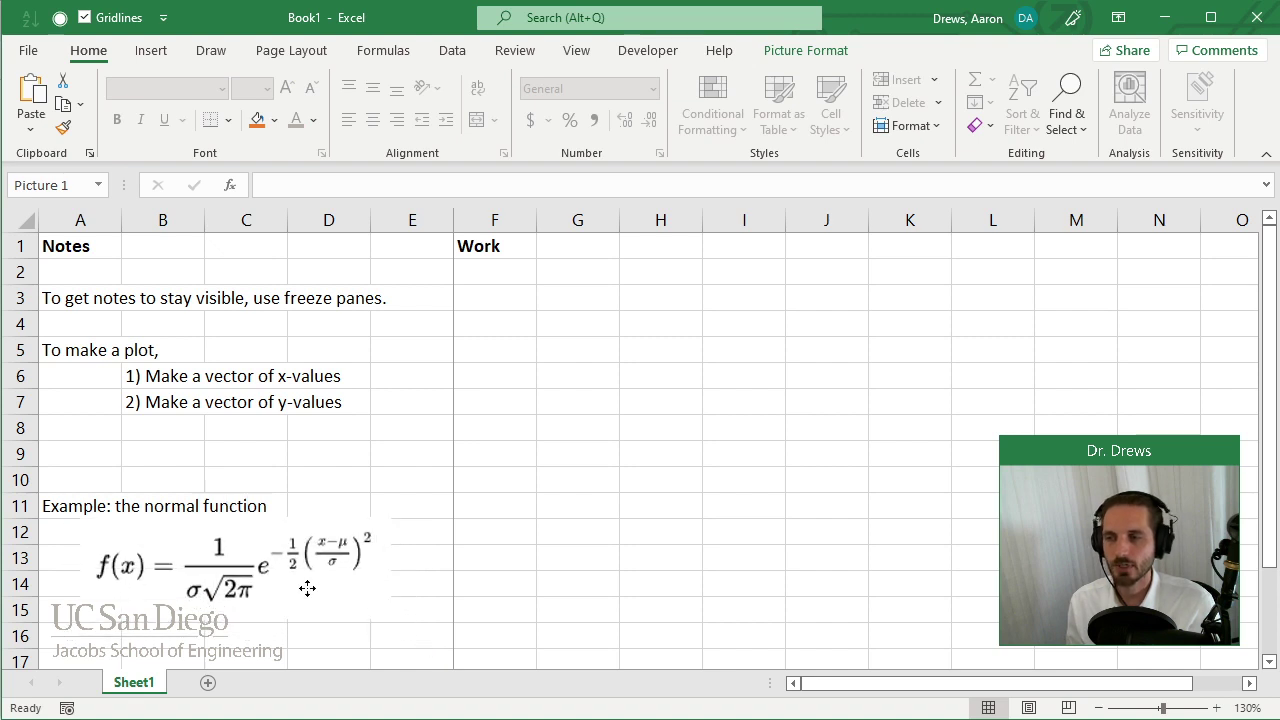
click(348, 488)
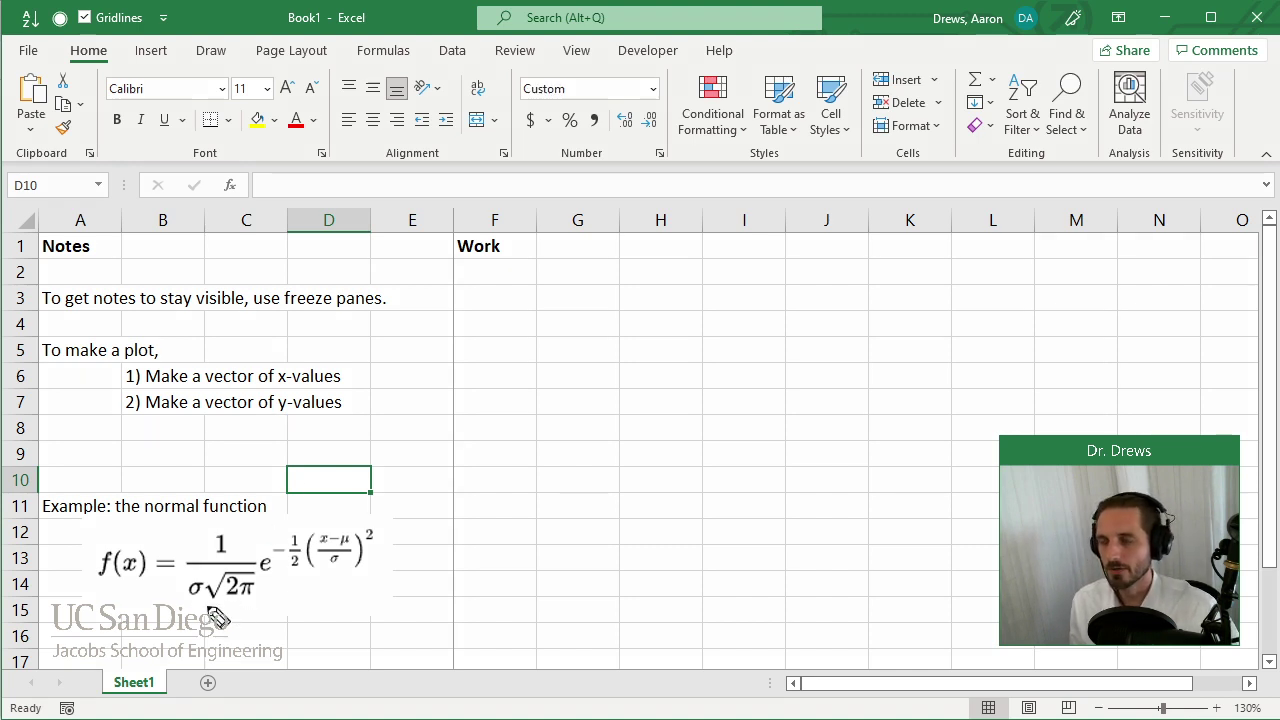
Step: Circle the σ in the formula's denominator with pink ink and handwrite "std. dev" beside it
mouse_move(190, 582)
mouse_down()
mouse_move(206, 612)
mouse_move(190, 594)
mouse_move(262, 610)
mouse_move(316, 604)
mouse_up()
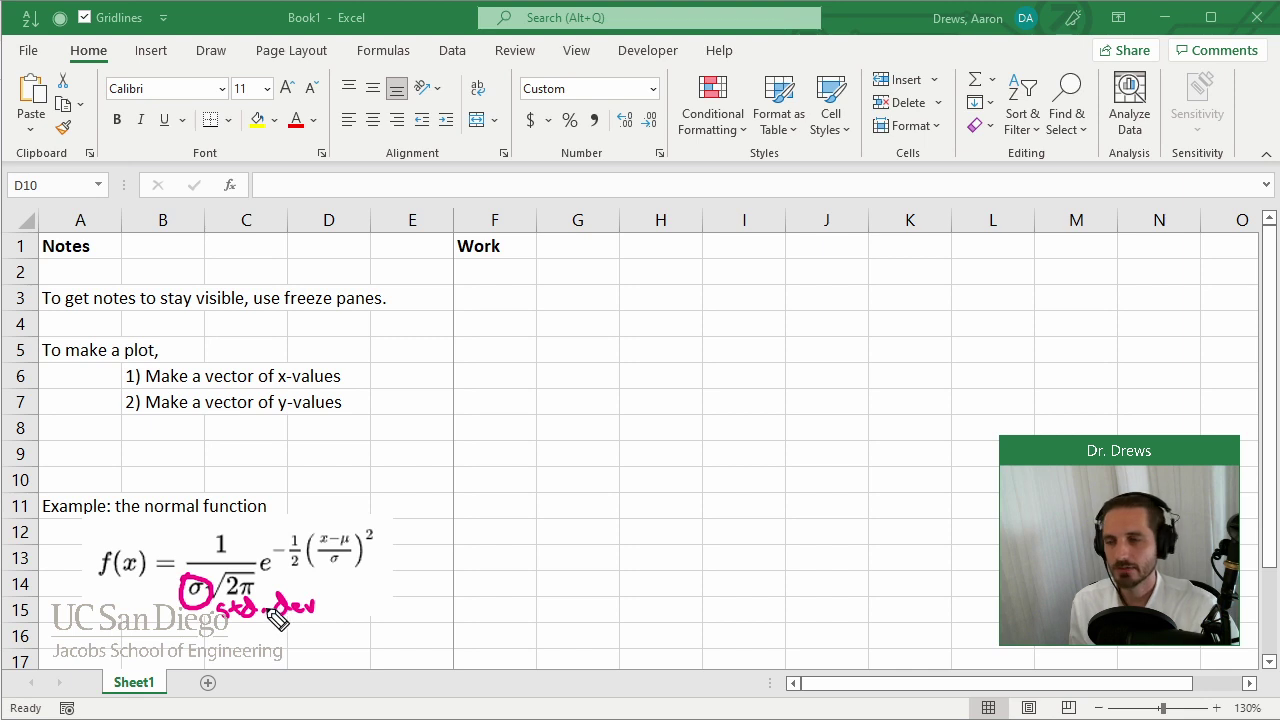
Step: Draw an ink arrow to the μ in the formula, handwrite "mean = 0" above it, and add "= 1" after "std. dev."
click(321, 607)
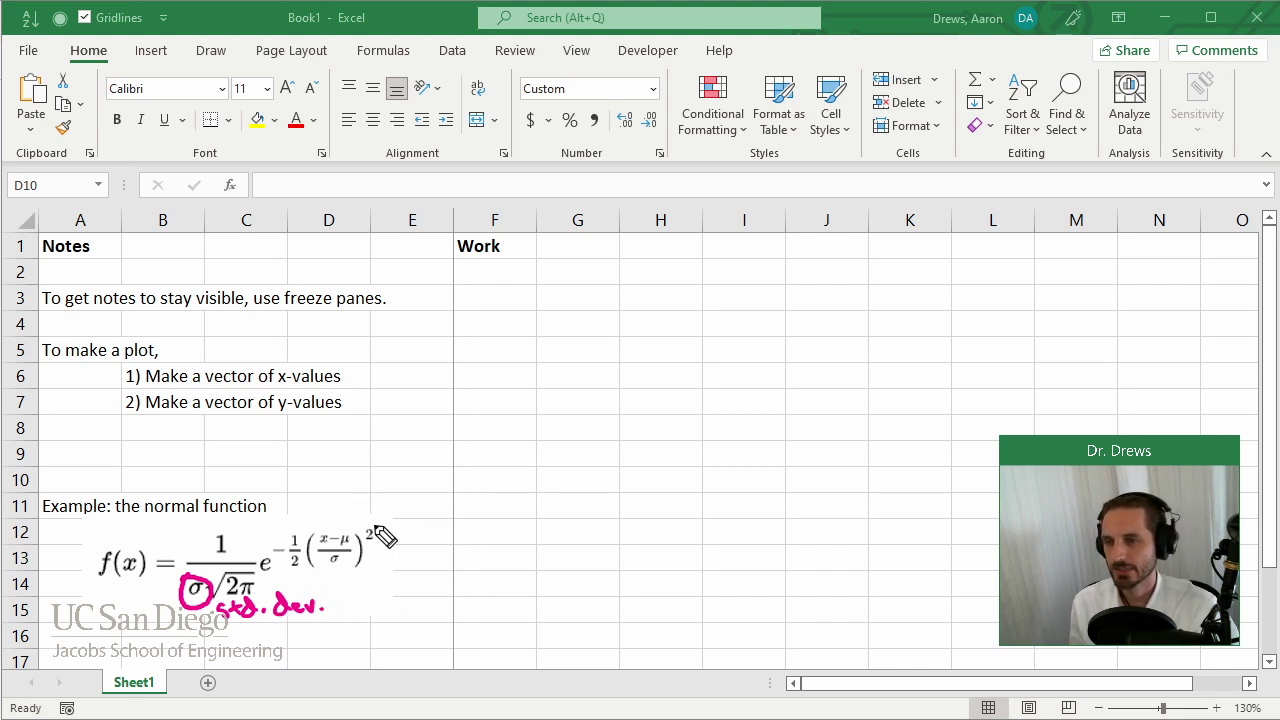
mouse_move(352, 497)
mouse_down()
mouse_move(354, 522)
mouse_move(360, 511)
mouse_up()
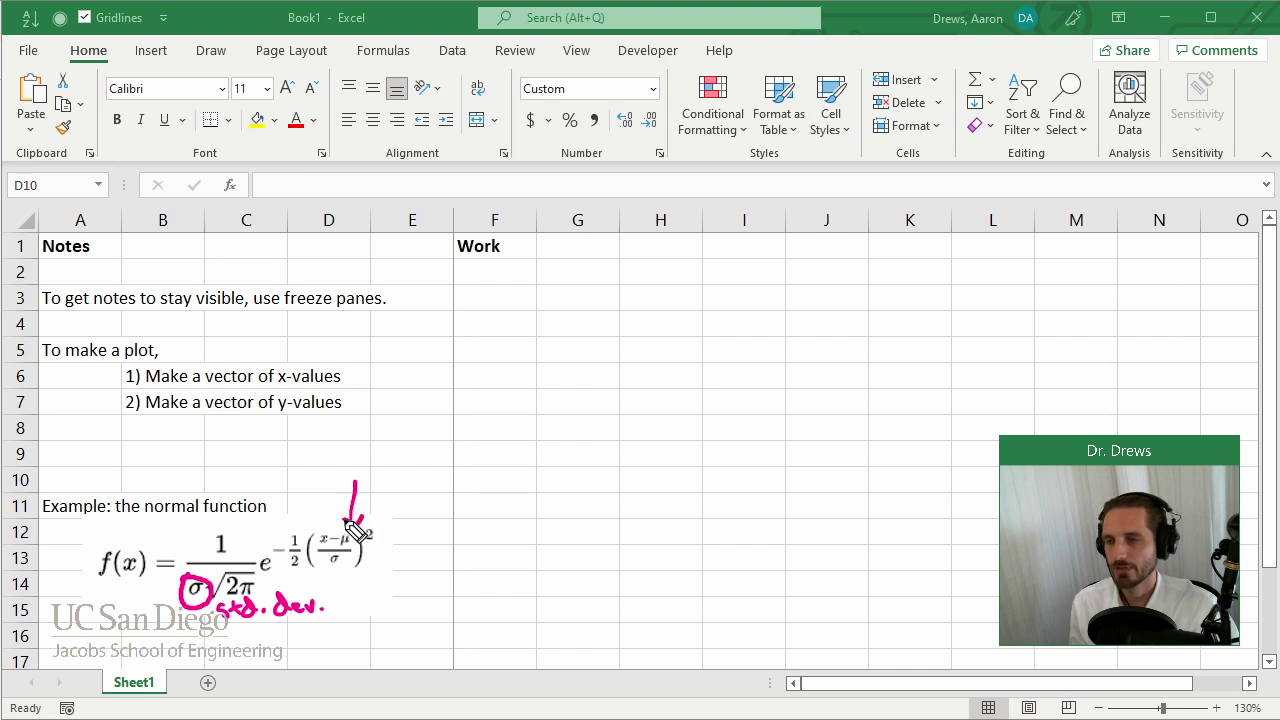
drag(332, 466, 392, 452)
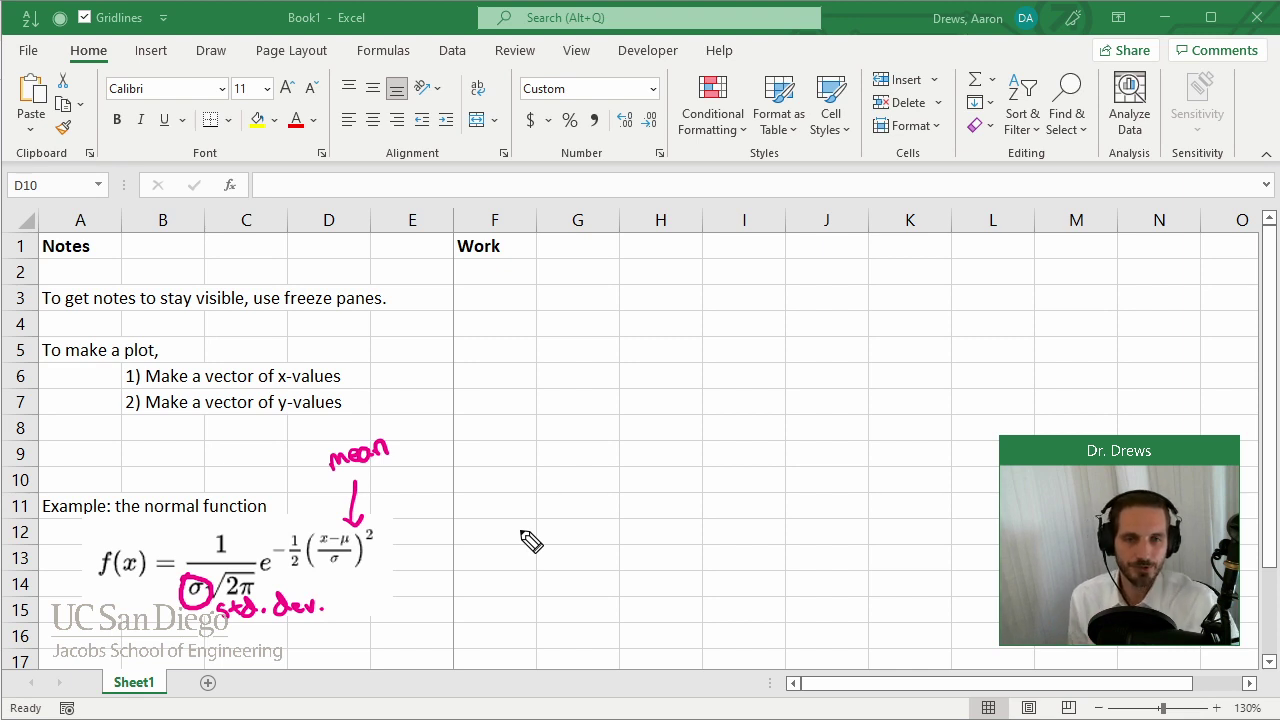
drag(396, 449, 420, 421)
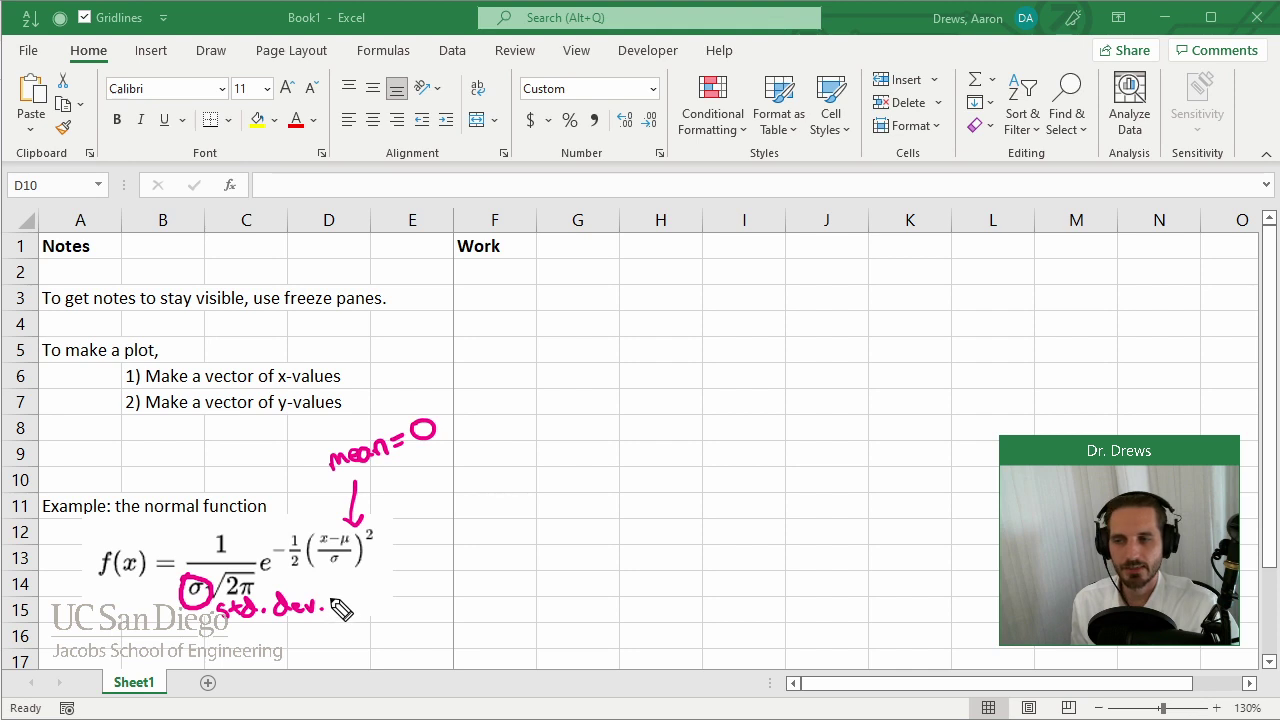
drag(340, 598, 363, 608)
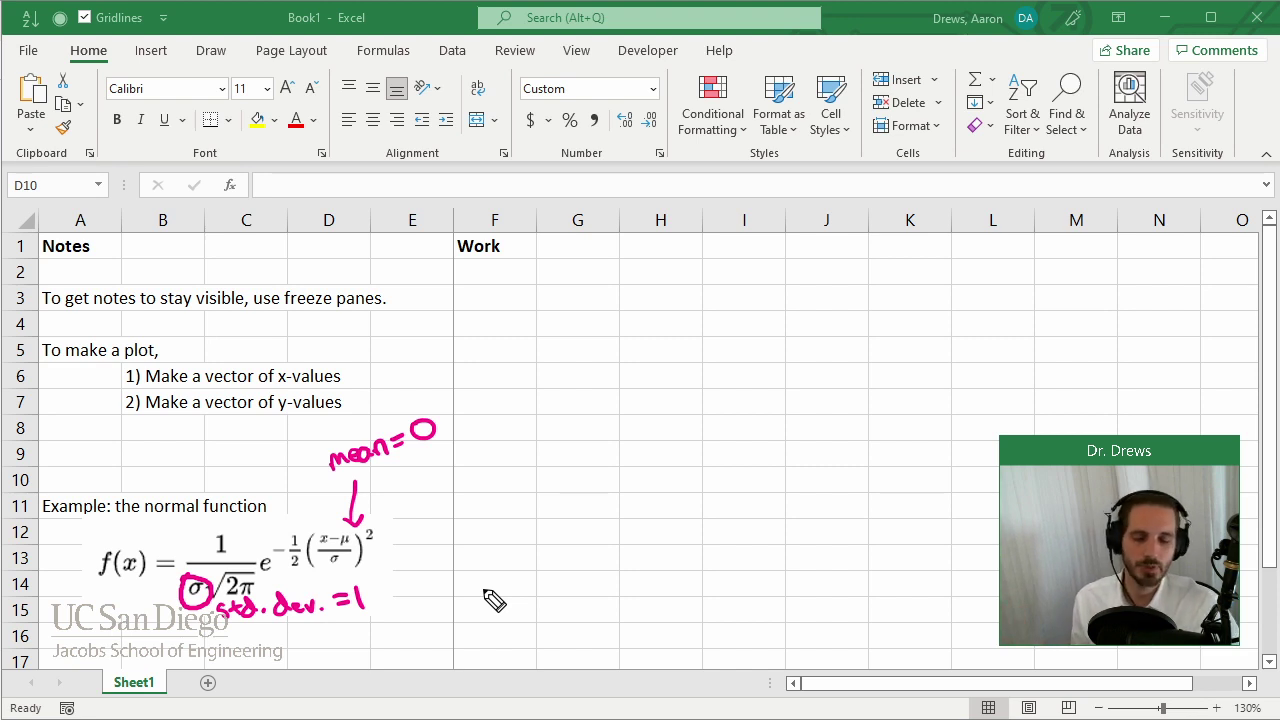
Step: Erase all ink annotations from the screen and leave the drawing mode
key(e)
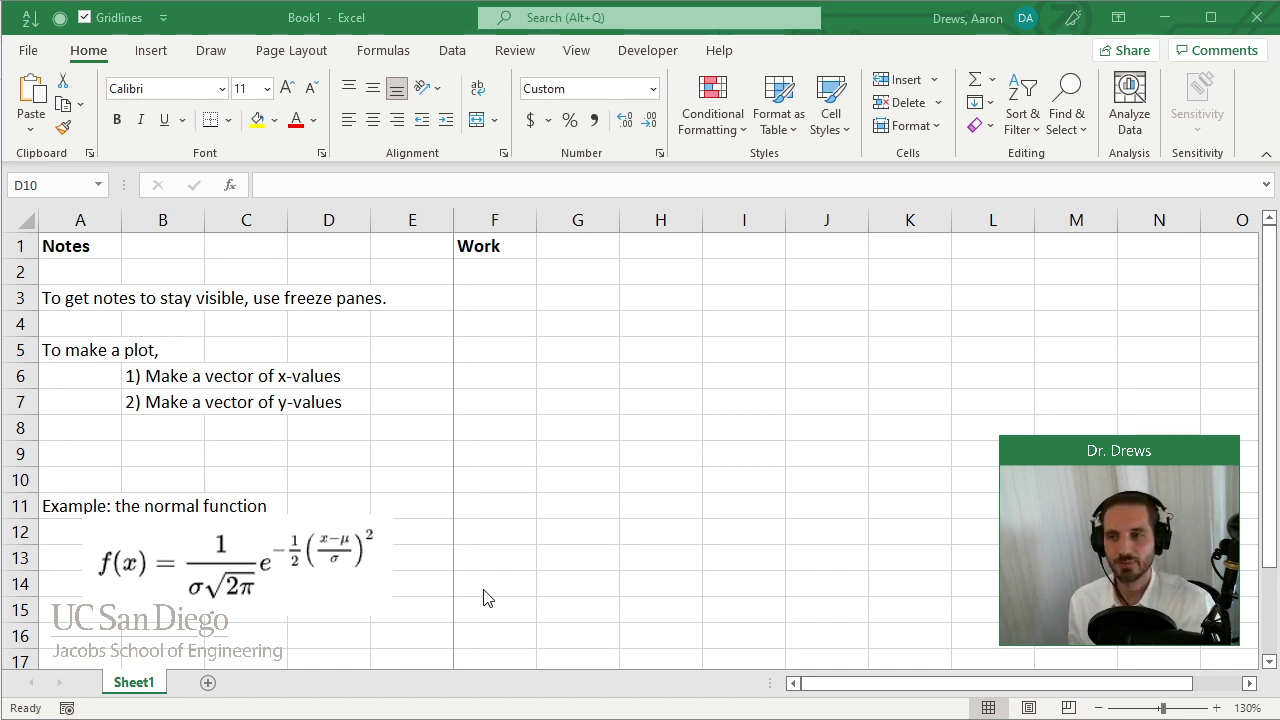
key(Escape)
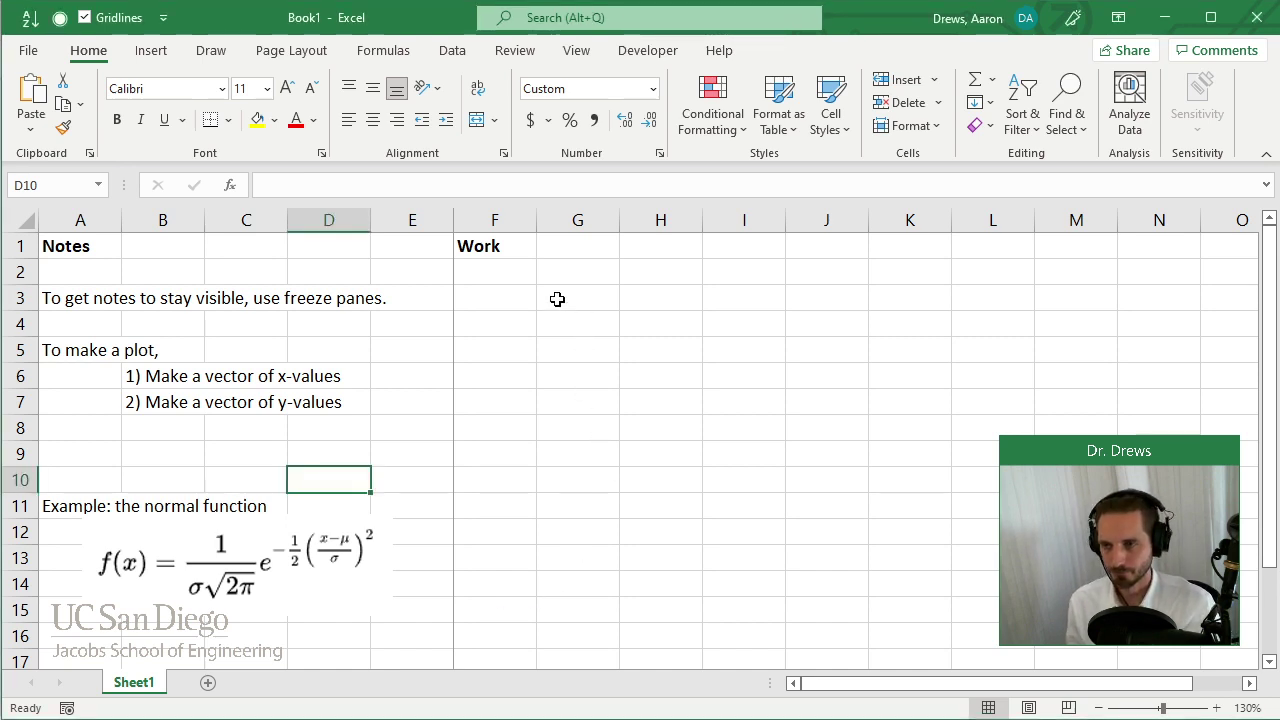
Step: Enter the column headers "x" in cell G3 and "f(x)" in cell H3
click(557, 299)
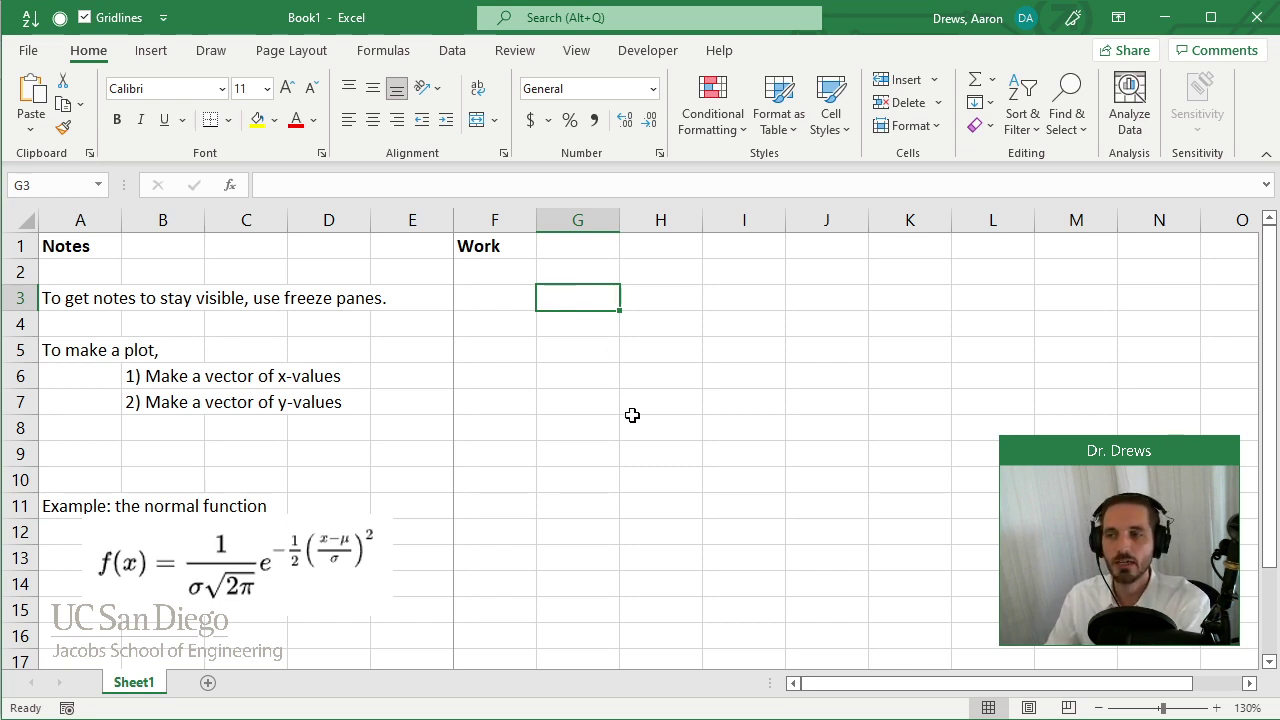
text(x)
key(Tab)
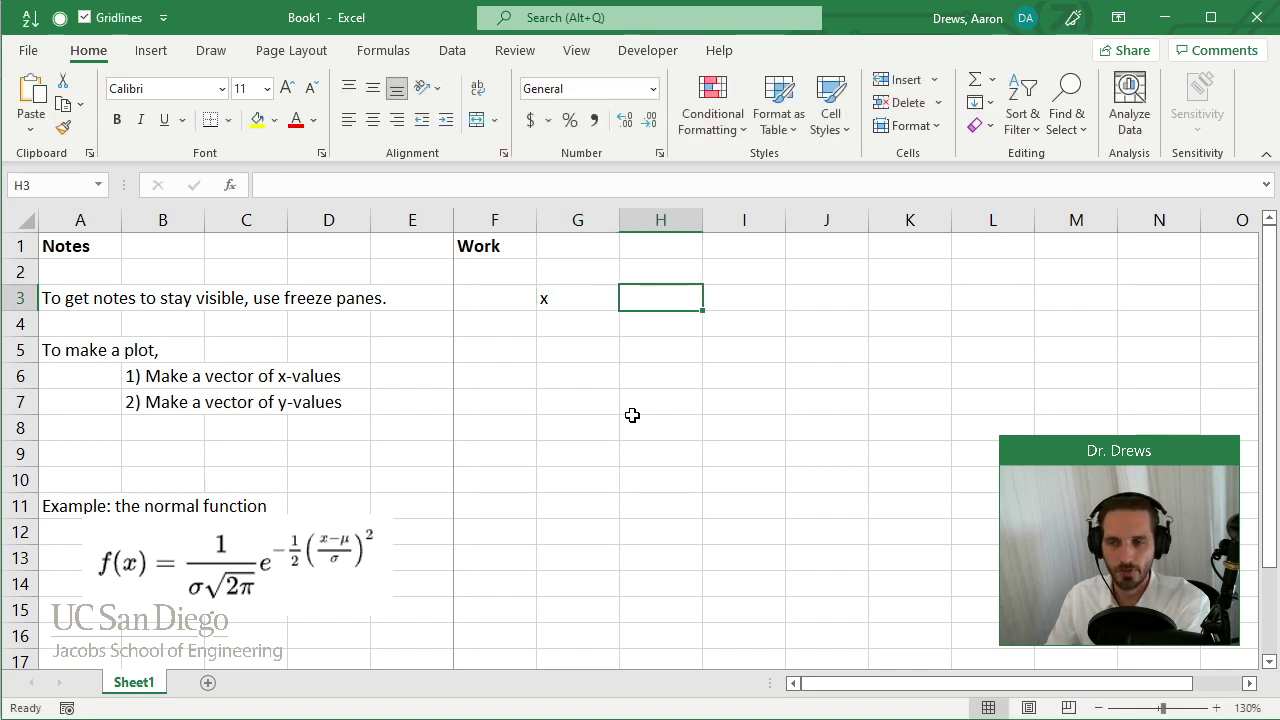
text(f(x))
key(Return)
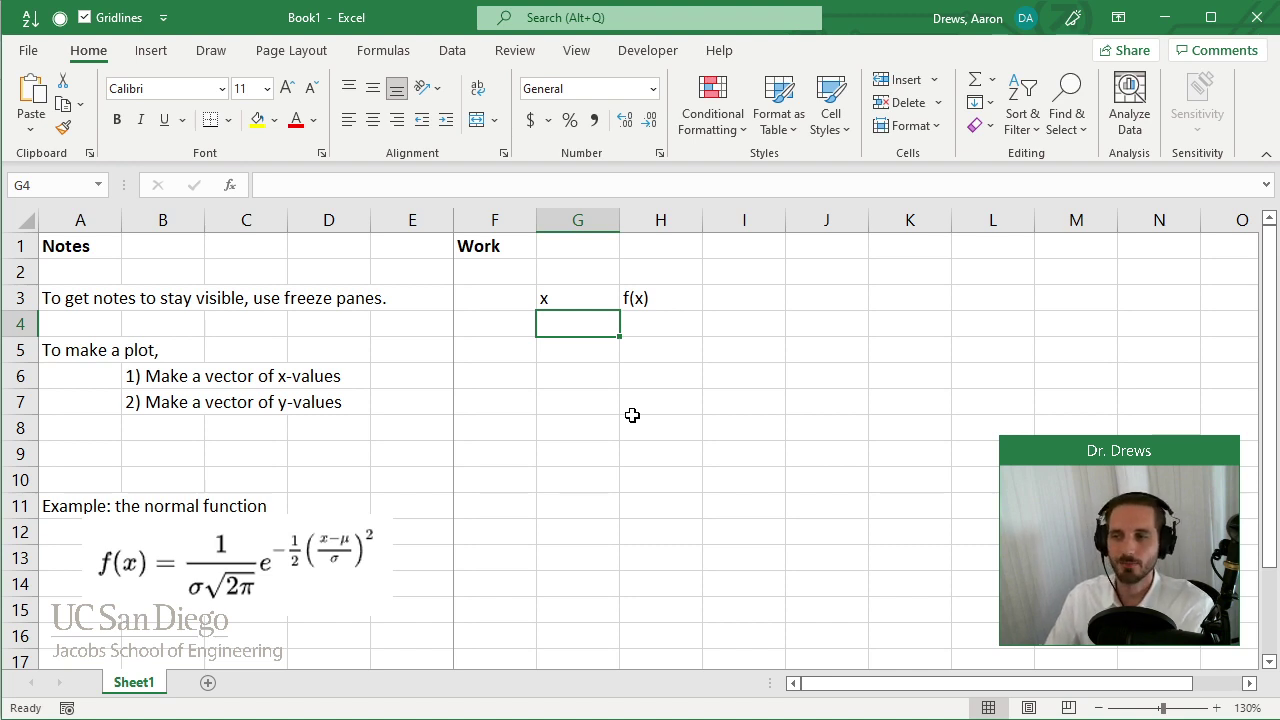
Step: Enter the first two x-values, -3 in cell G4 and -2.5 in cell G5
text(-3)
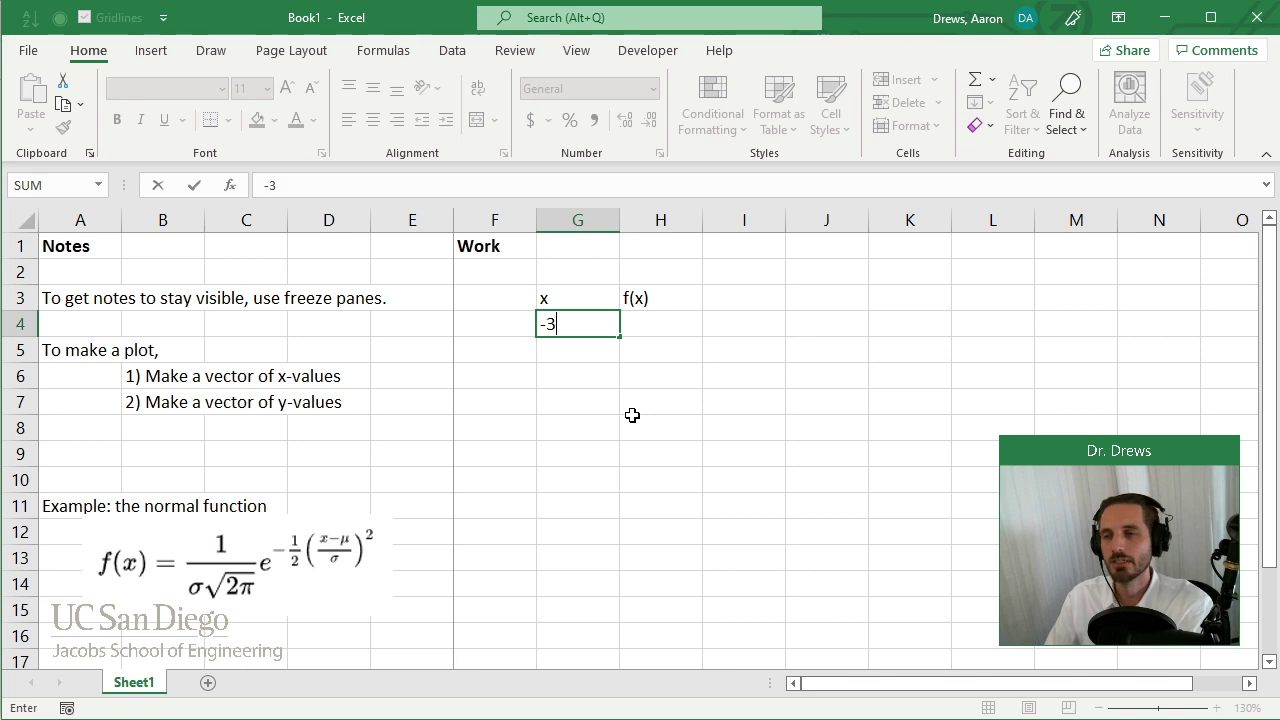
key(Return)
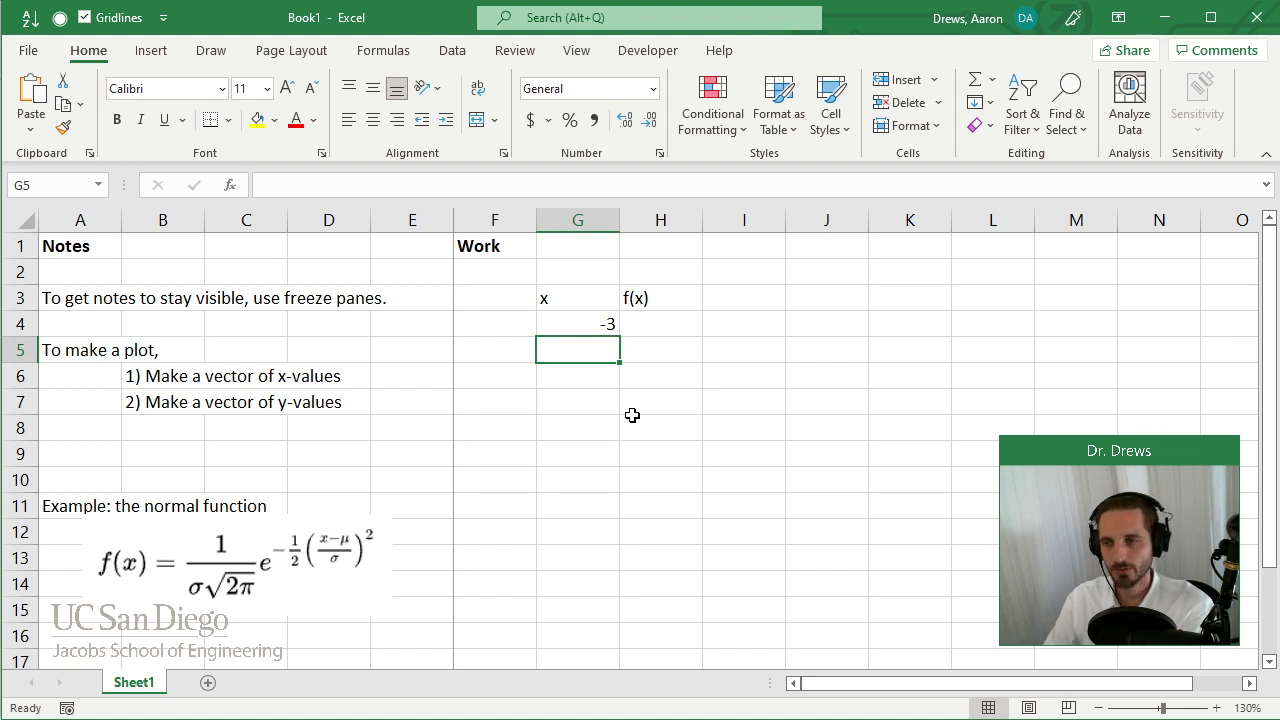
text(-2.5)
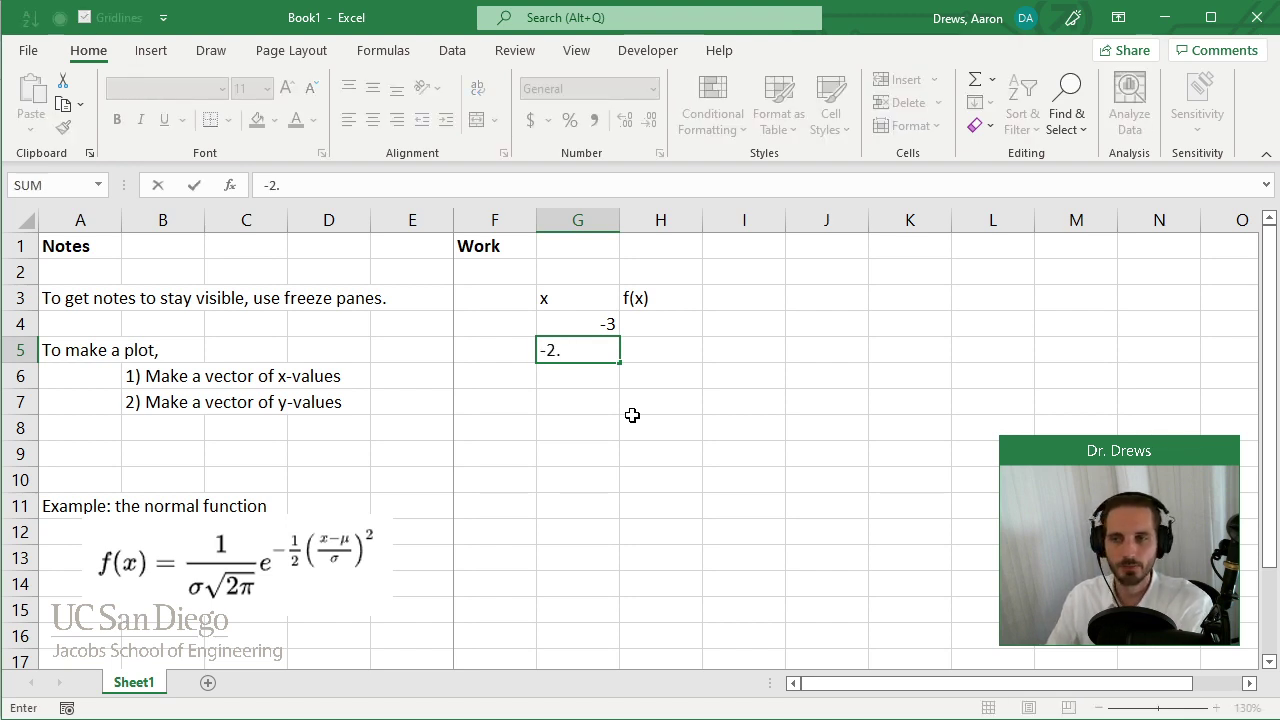
key(Return)
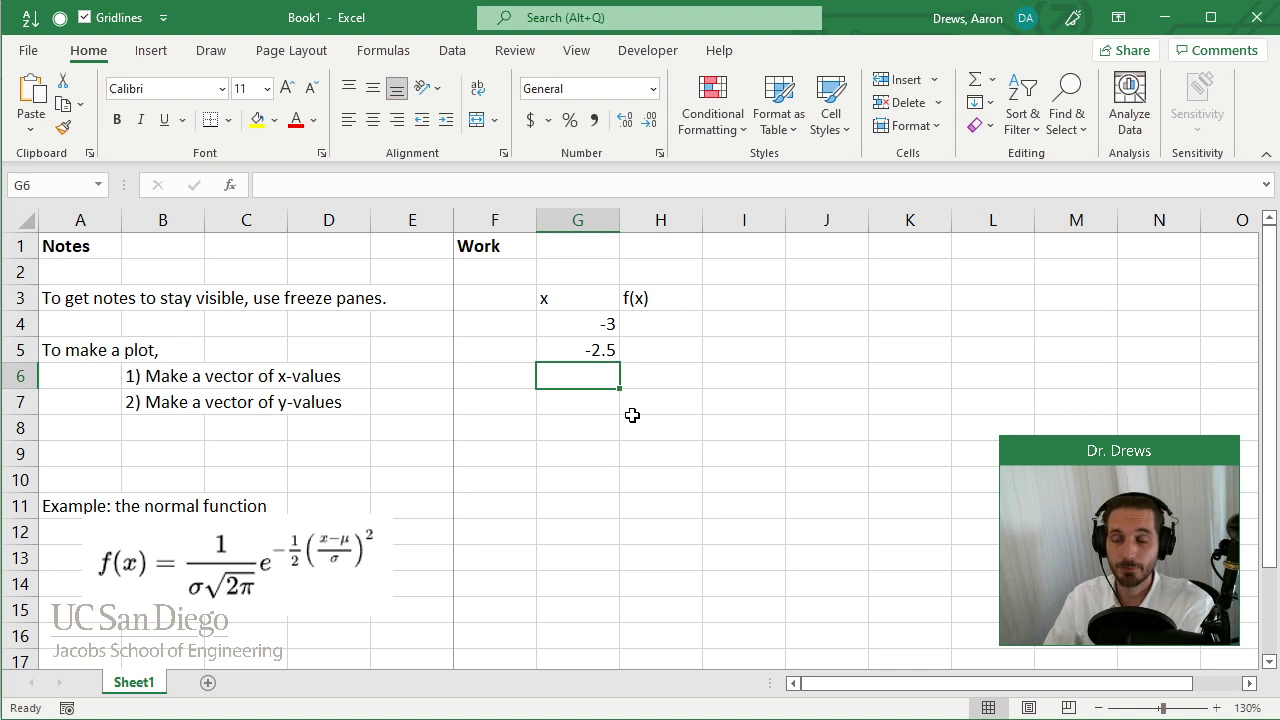
Step: Enter -2 and -1.5 by hand in cells G6 and G7, and clear both cells again
text(-2)
key(Return)
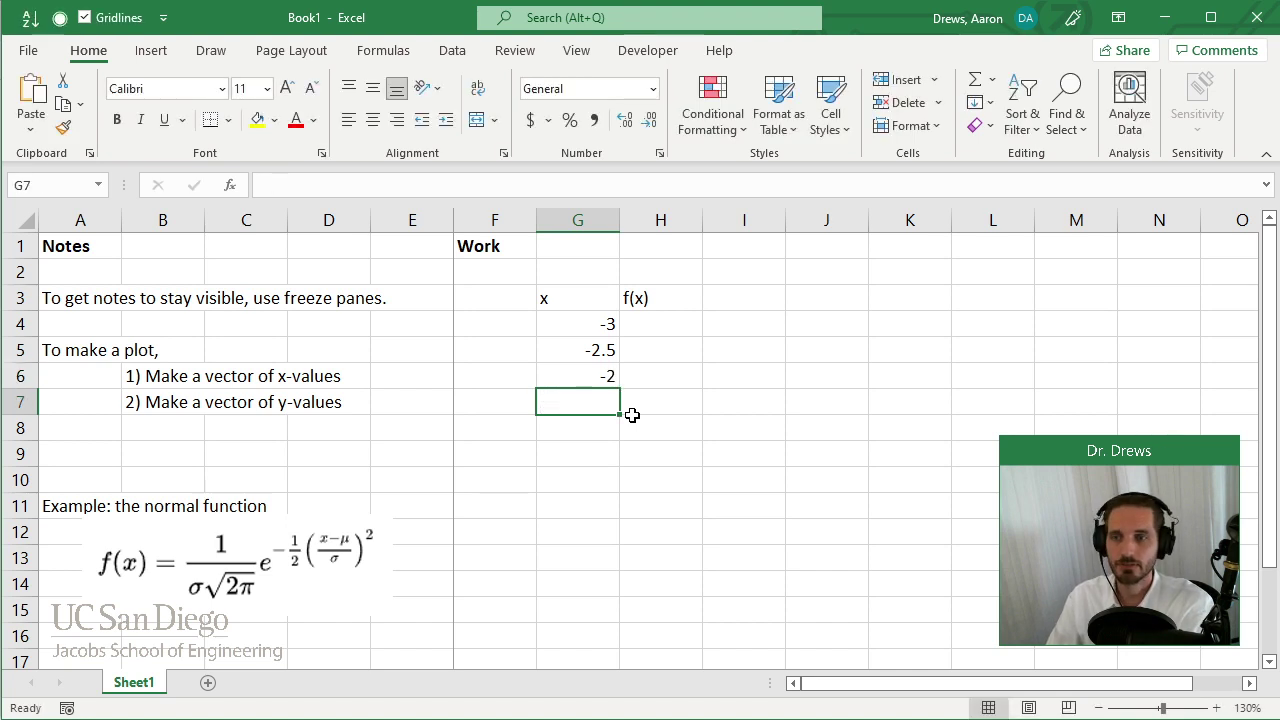
text(-1.5)
key(Return)
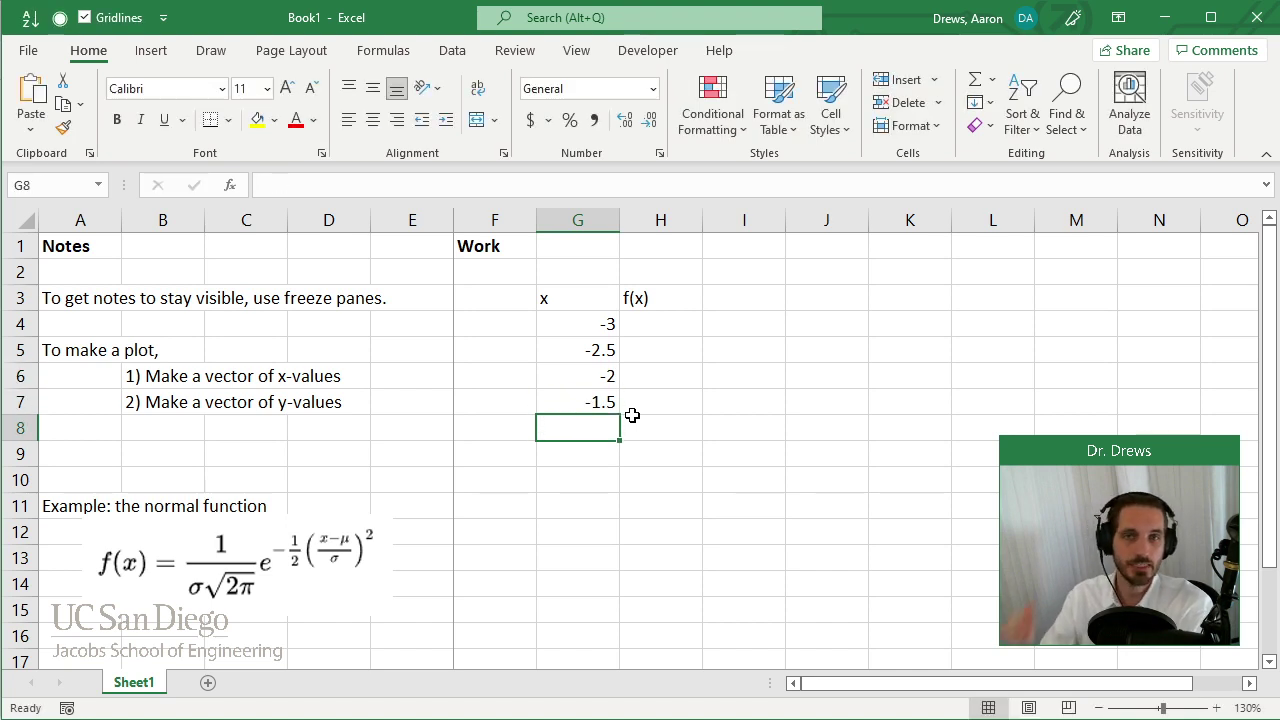
key(Up)
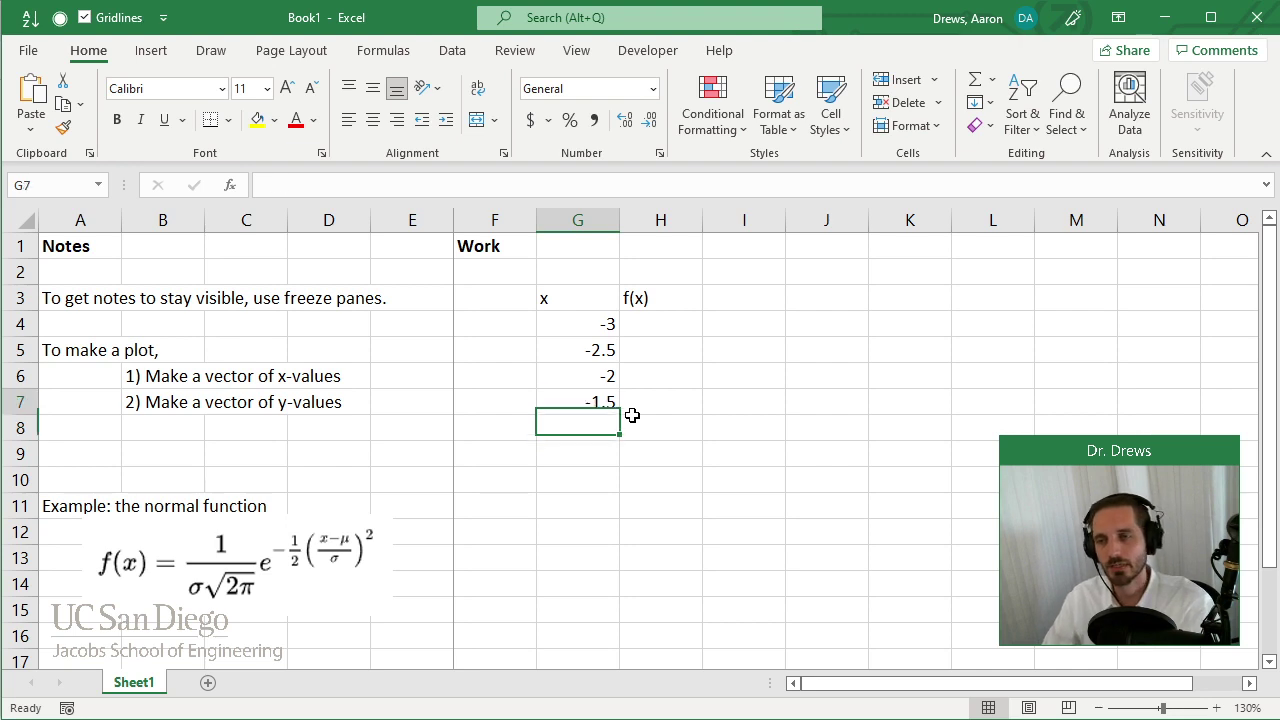
key(shift+Up)
key(Delete)
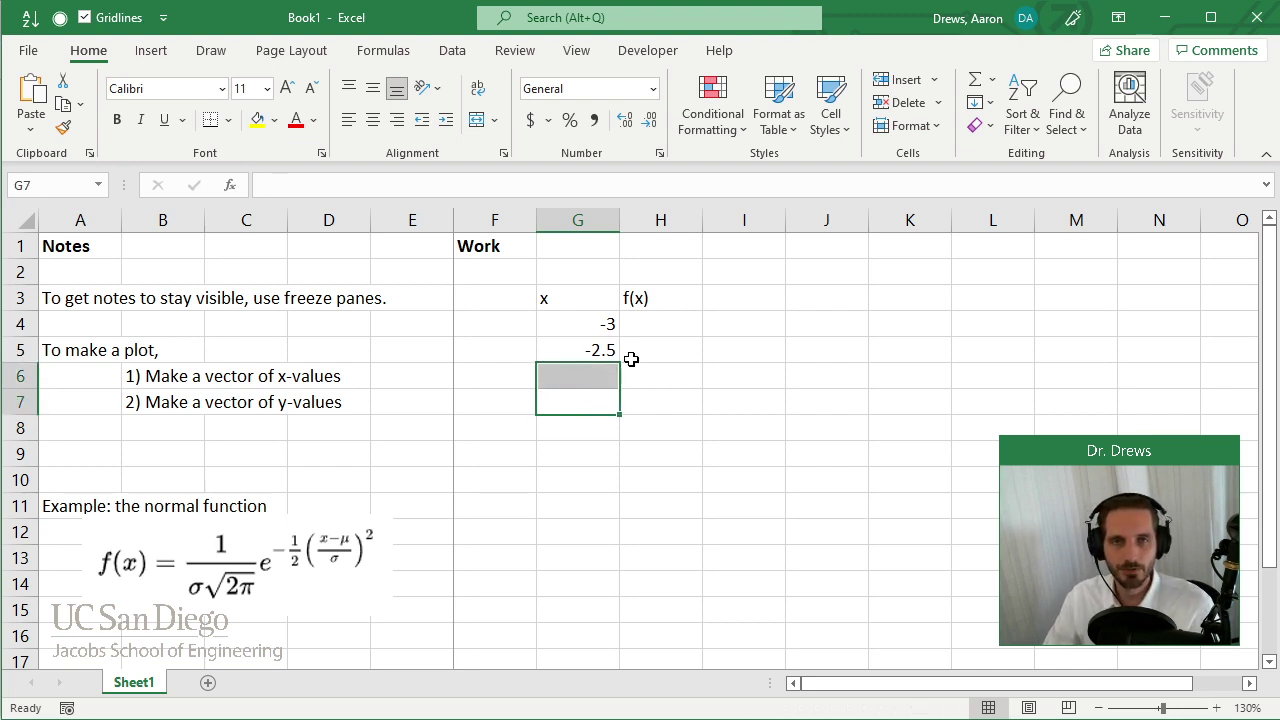
click(631, 359)
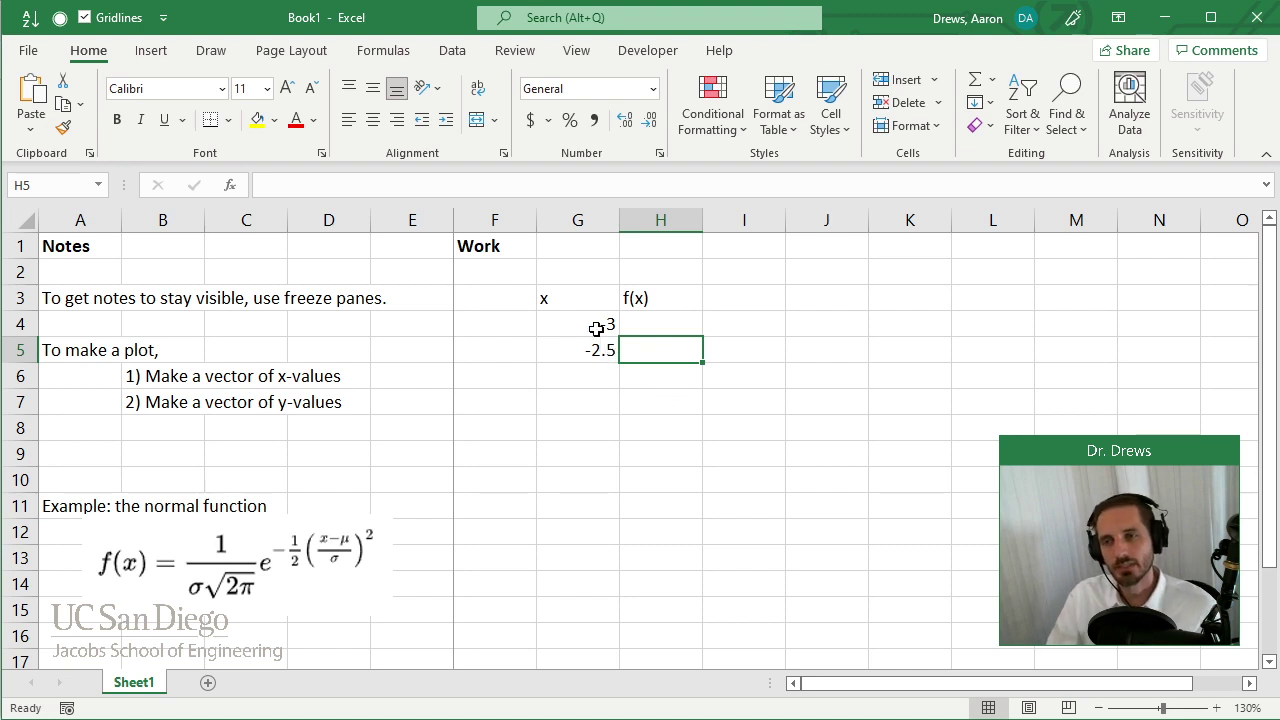
Step: Extend the series in G4:G5 down to 3 in cell G16, and clear the filled values in G6:G16
drag(576, 324, 580, 345)
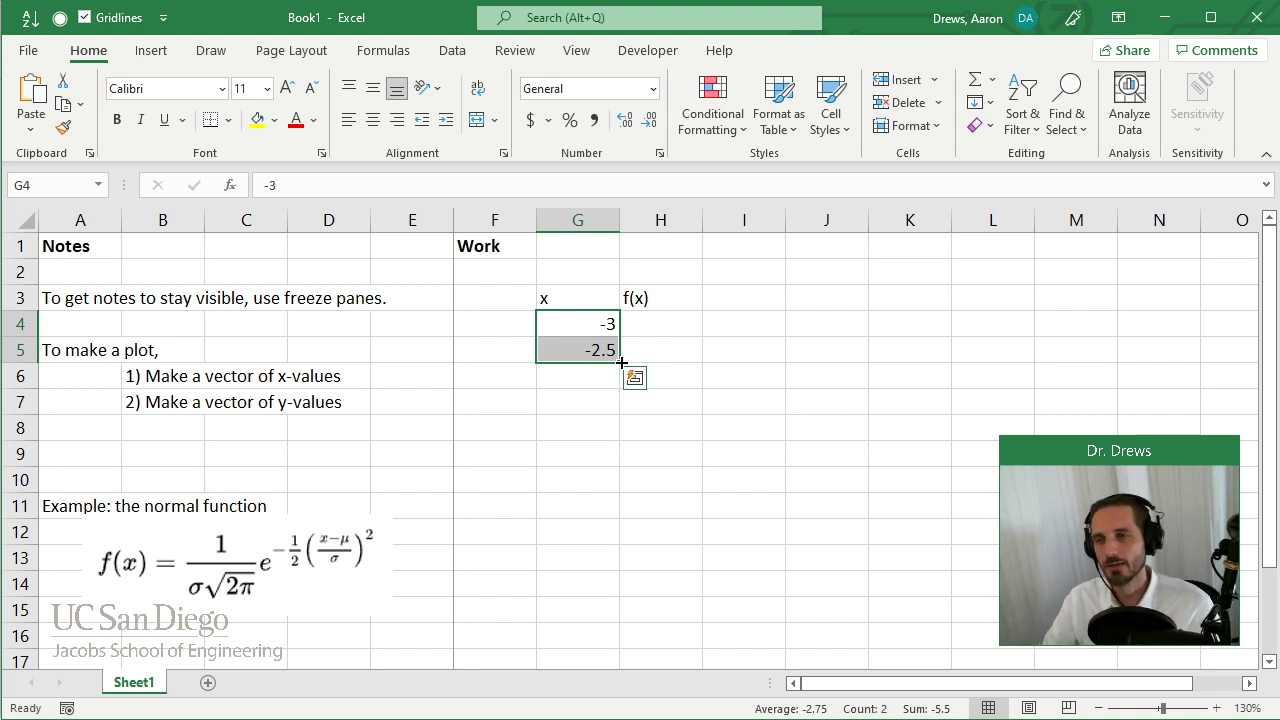
drag(622, 362, 612, 642)
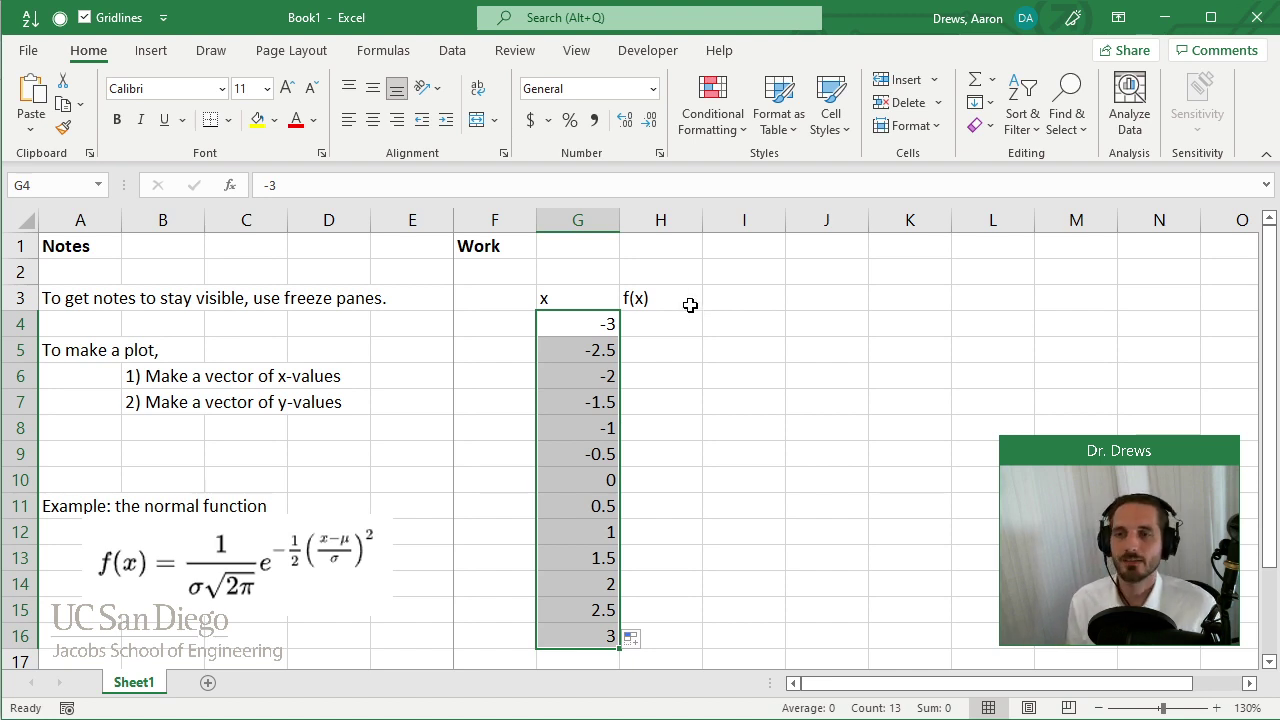
click(689, 349)
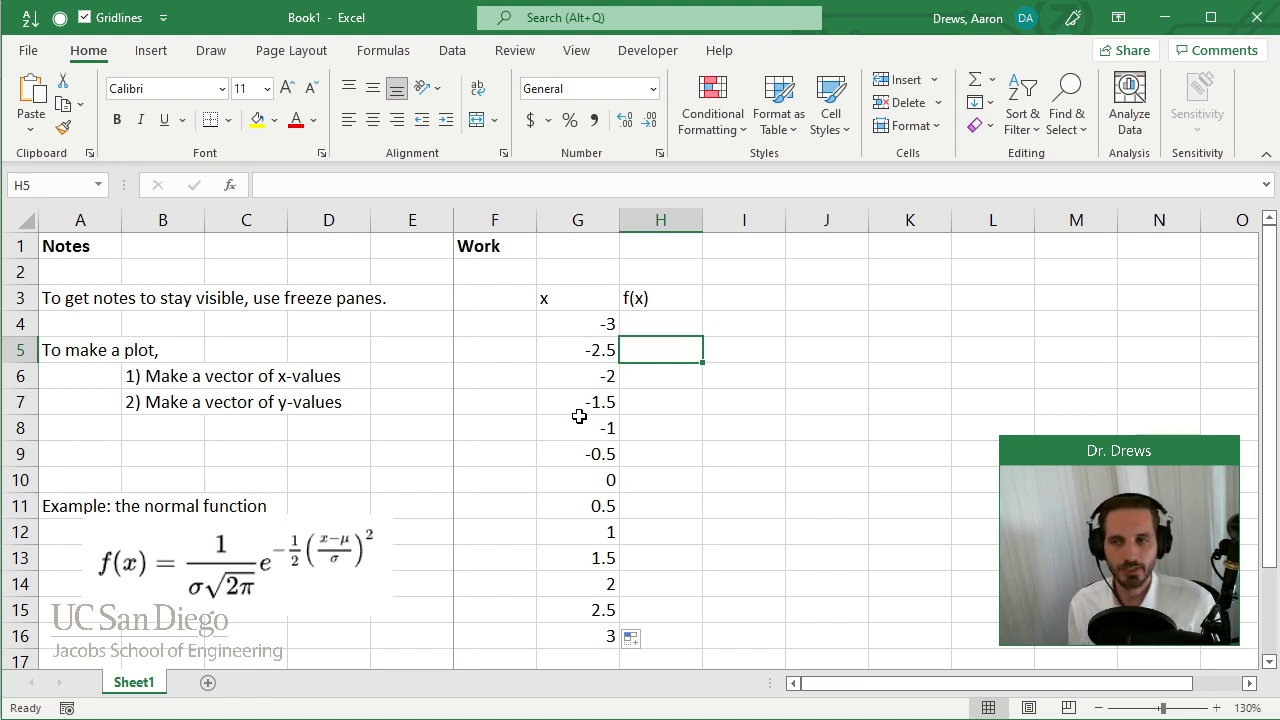
drag(594, 376, 606, 640)
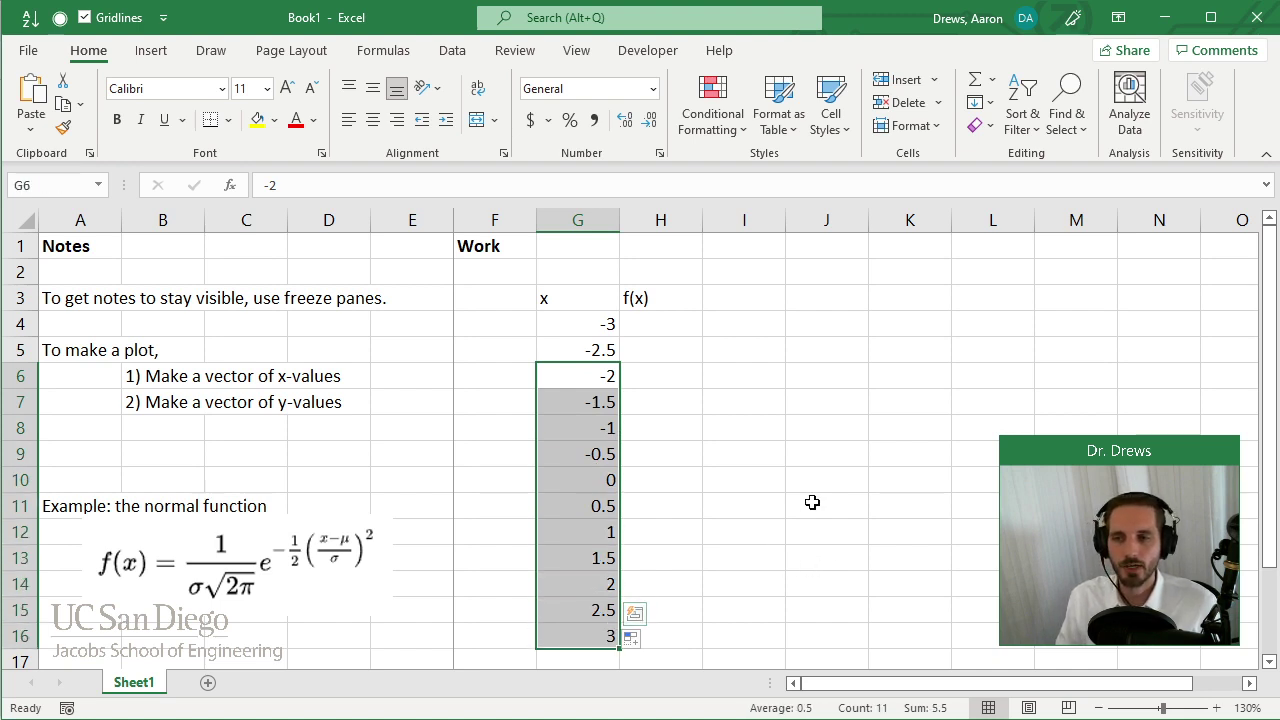
key(Delete)
Step: Enter the header "idx" in cell F3 for an index column beside the x-values
click(526, 329)
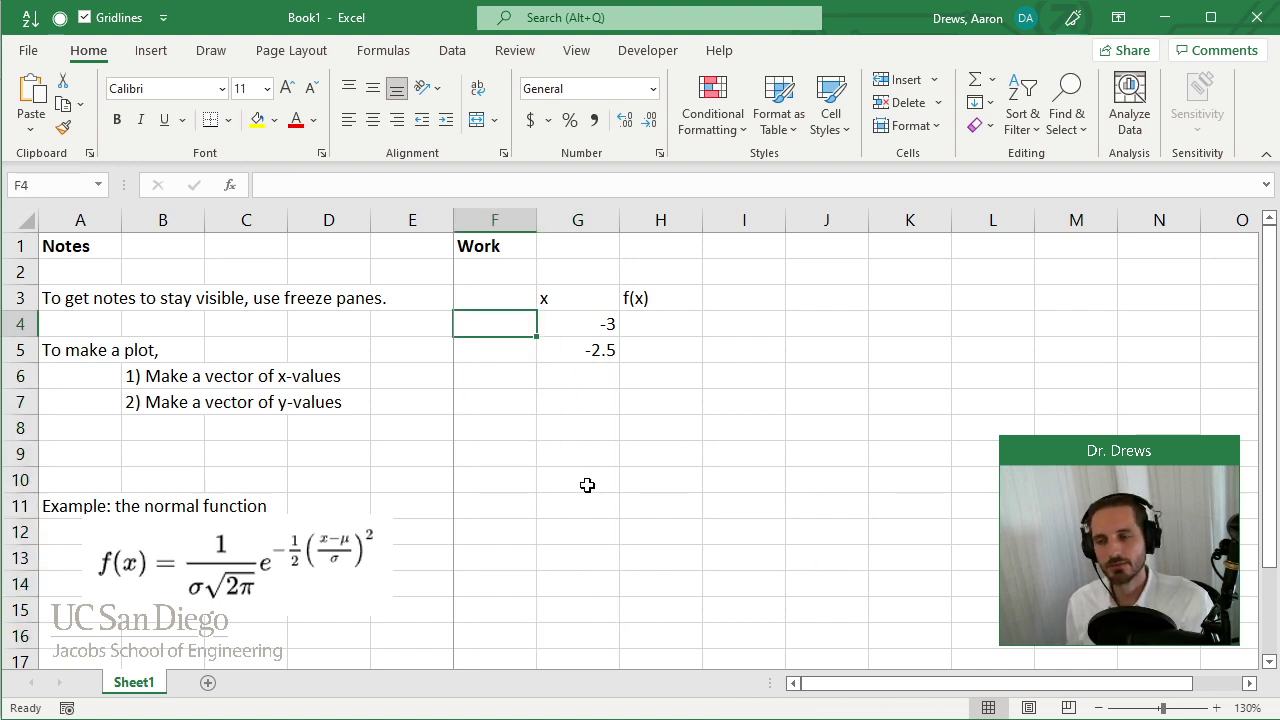
key(Up)
text(idx)
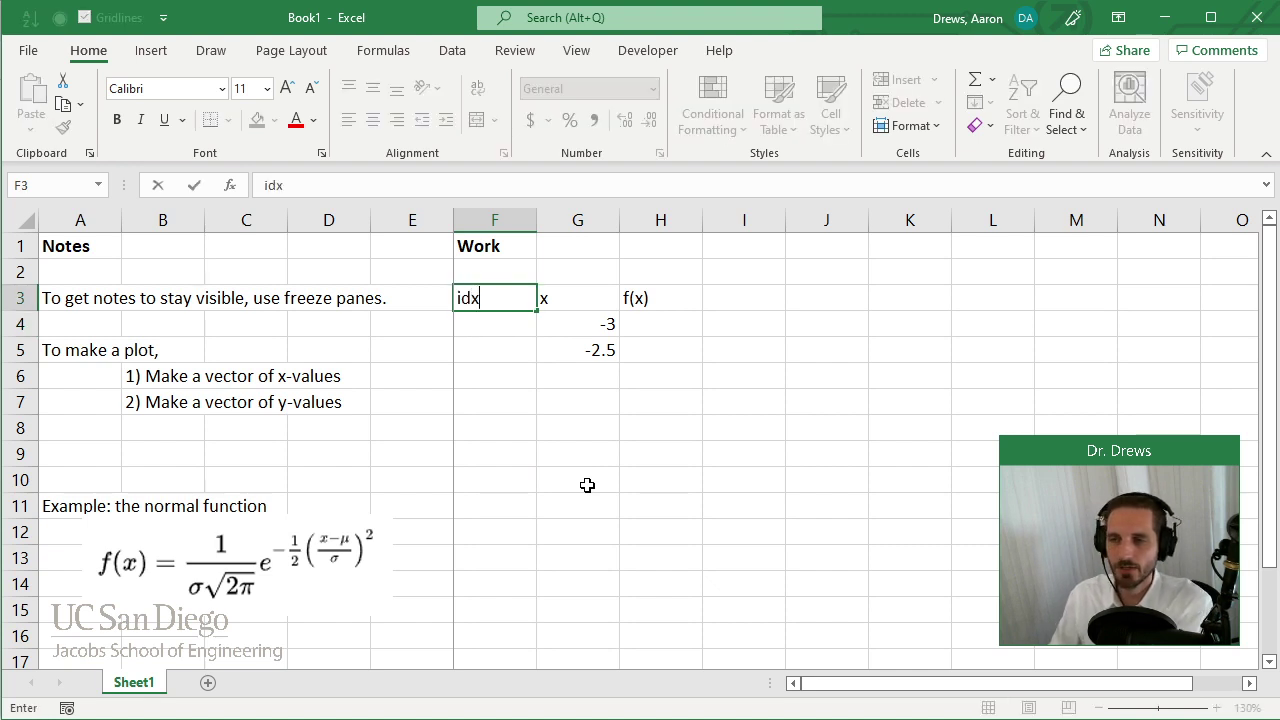
key(Return)
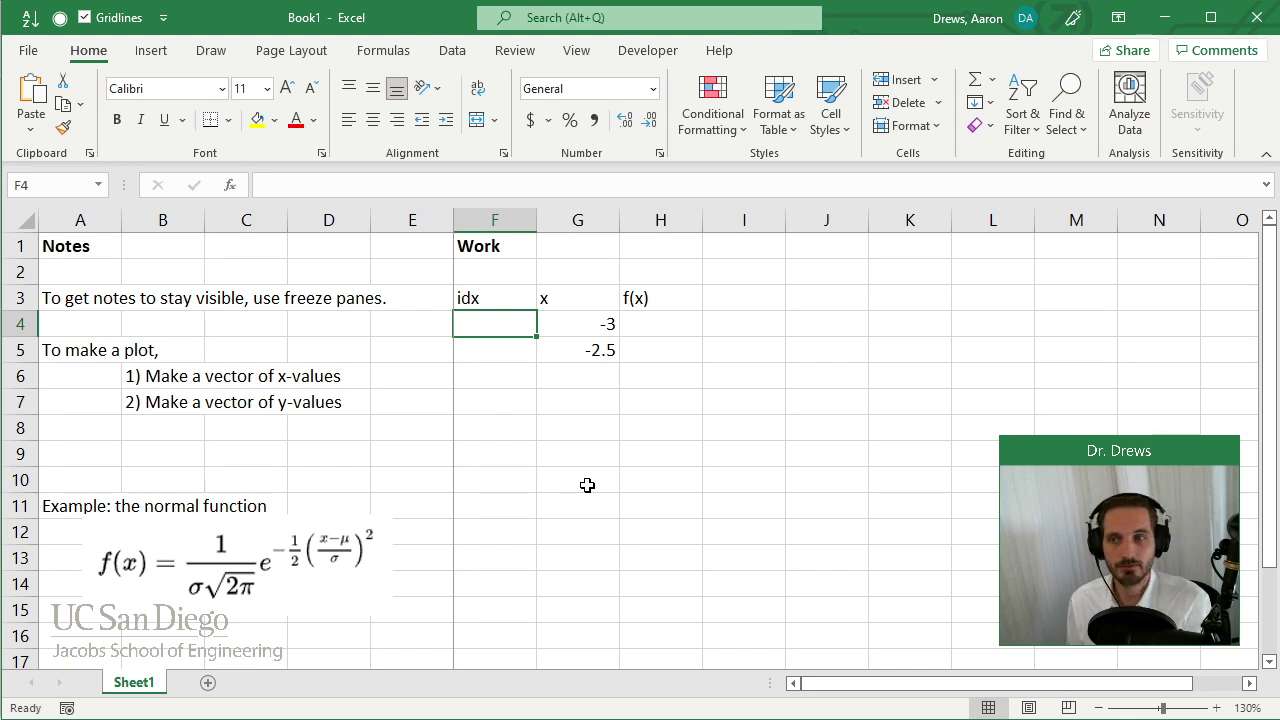
Step: Enter 1, 2 and 3 in cells F4:F6 and extend the index series down to 10 in cell F13
text(1)
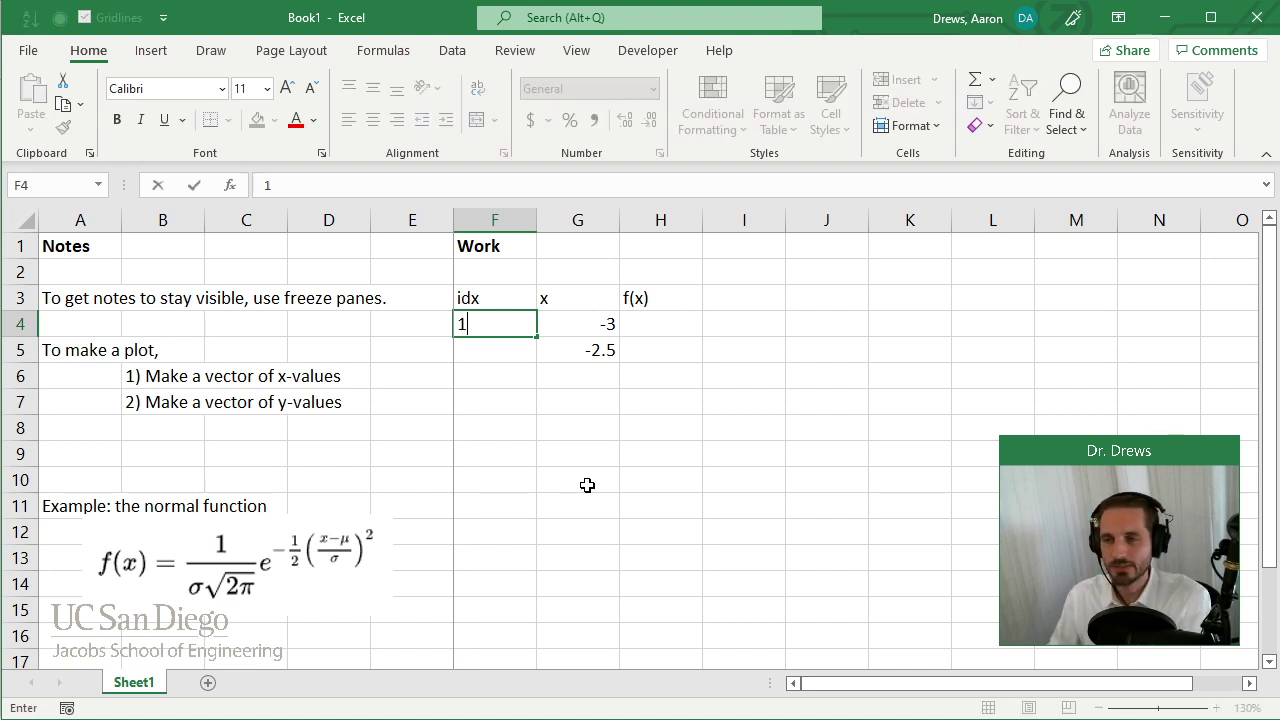
key(Return)
text(2)
key(Return)
text(3)
key(Return)
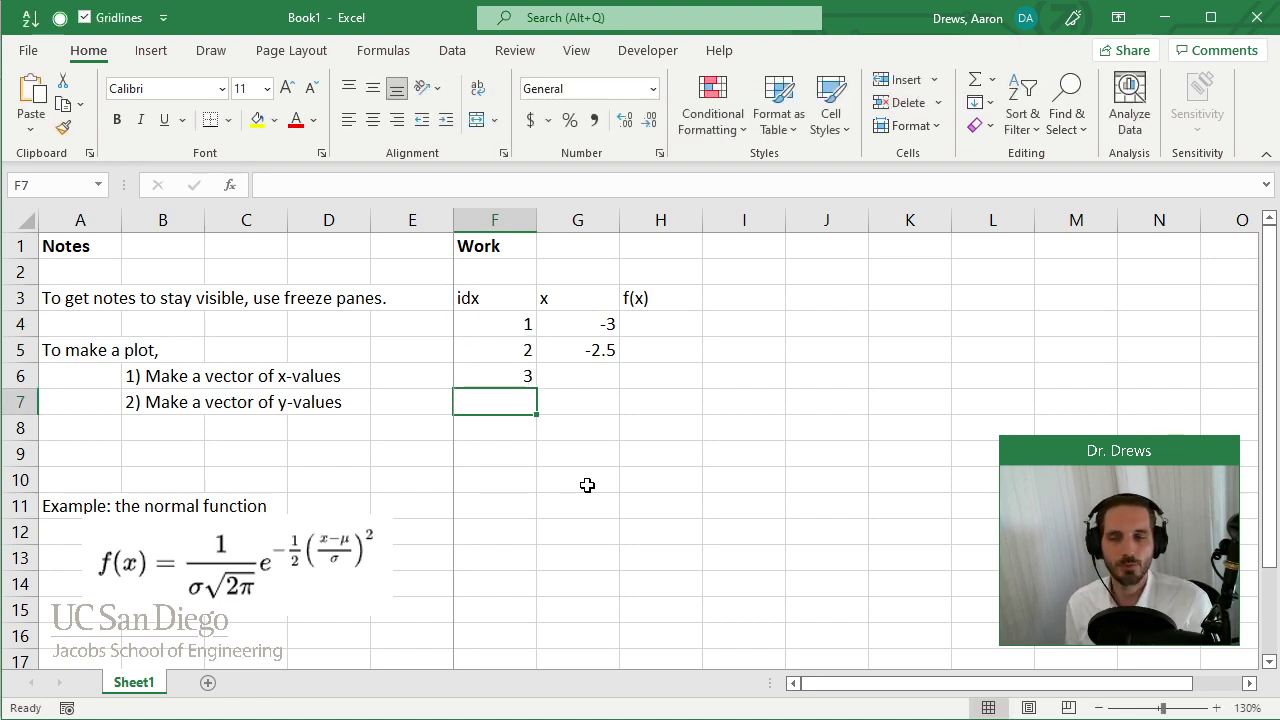
drag(514, 329, 543, 566)
click(823, 495)
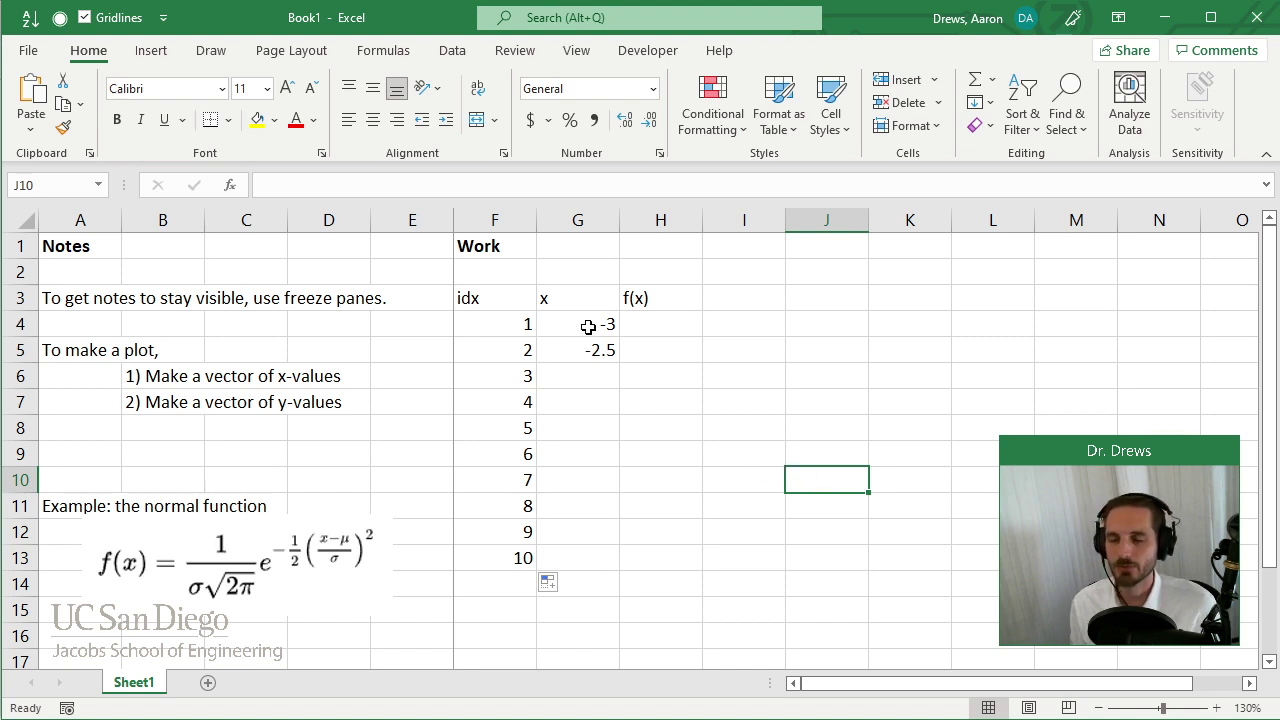
Step: Auto-fill the x series from G4:G5 down to cell G13, matching the length of the index column
drag(588, 327, 589, 350)
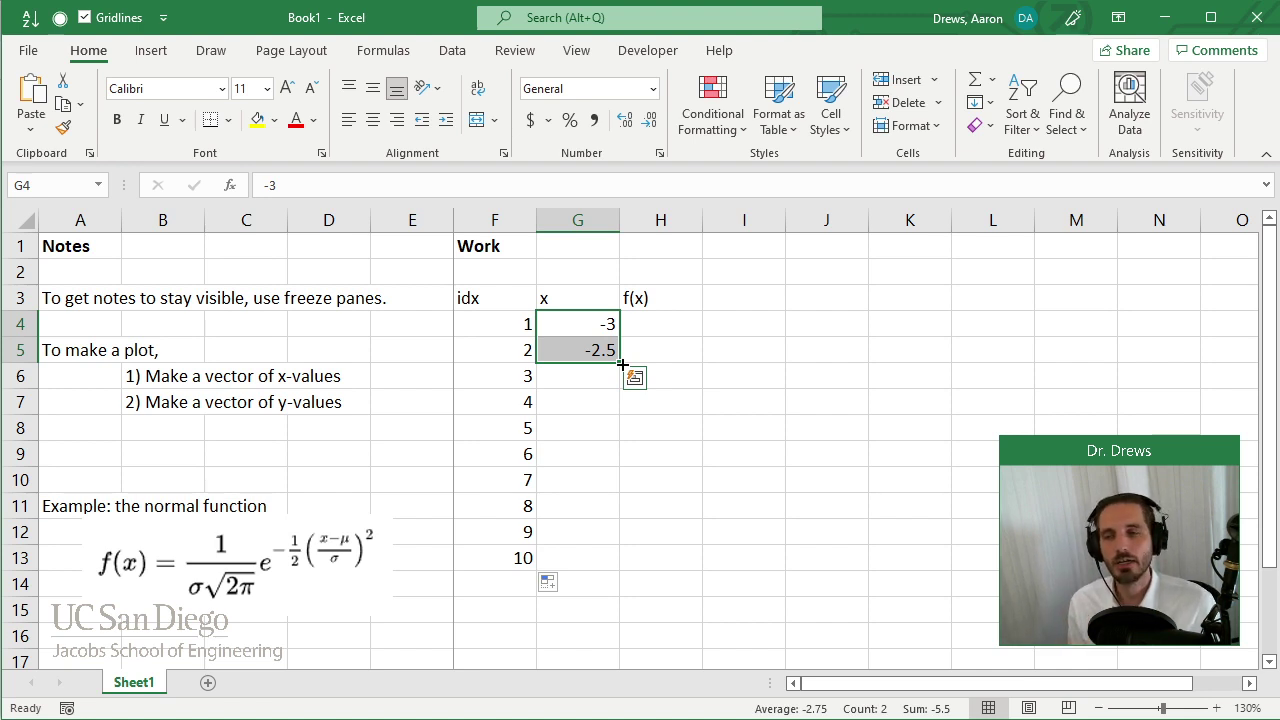
double_click(622, 364)
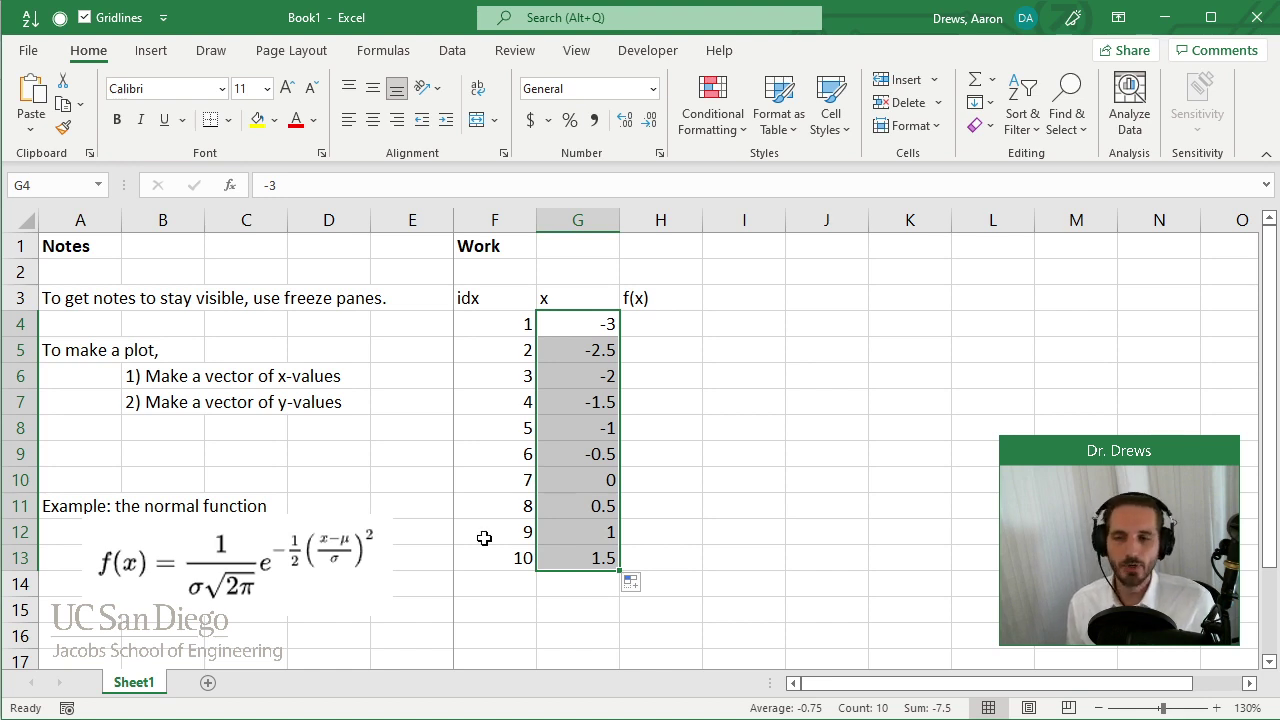
Step: Extend the index column to 13 in cell F16 and the x-values to 3 in cell G16
drag(490, 533, 537, 648)
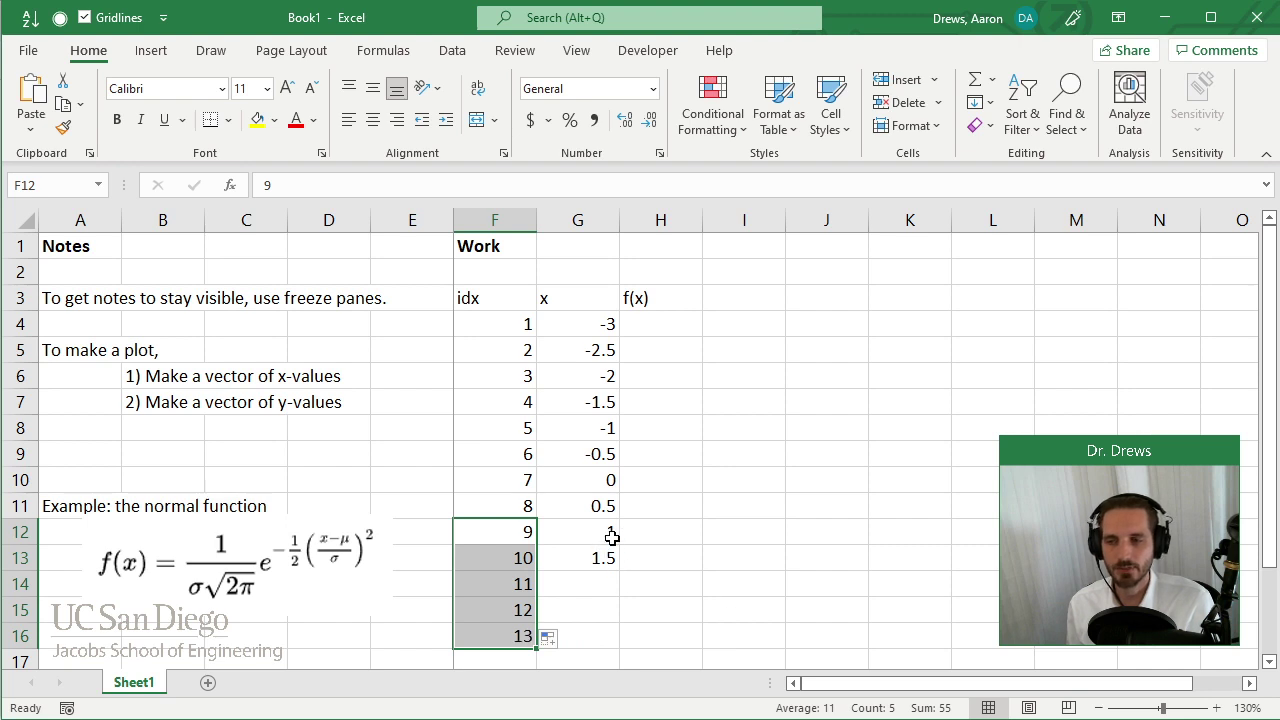
drag(608, 531, 620, 648)
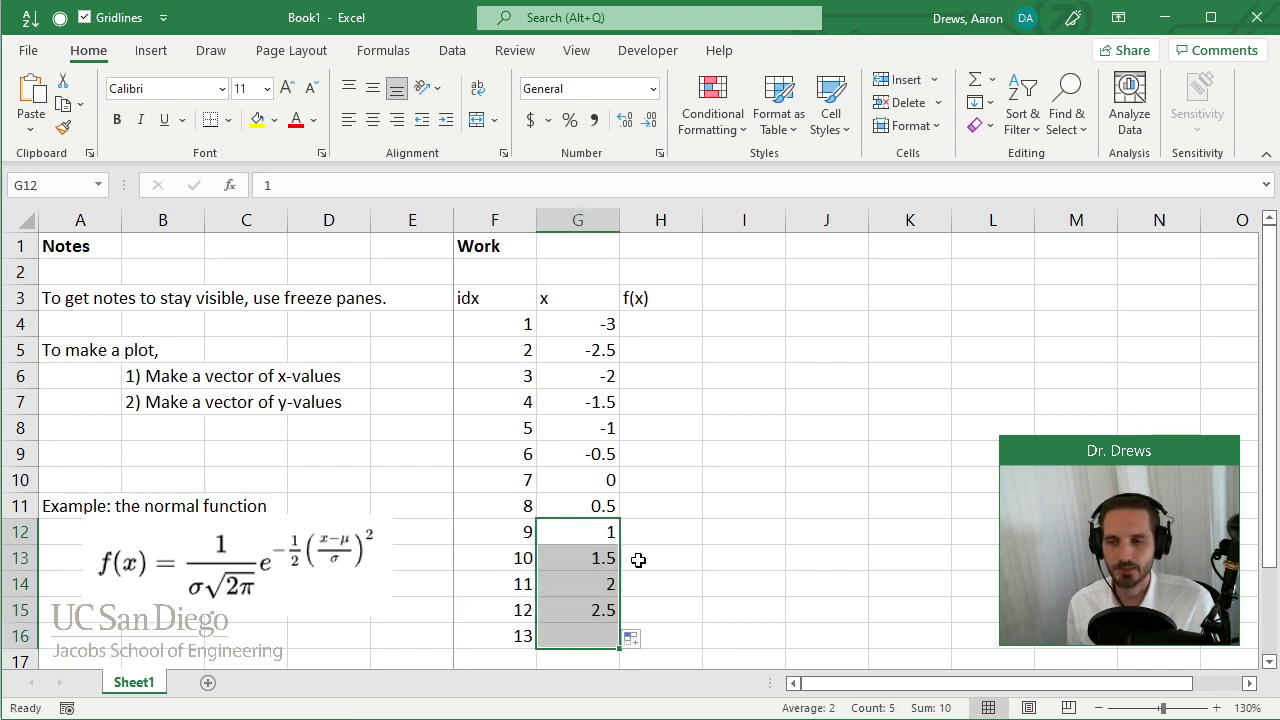
click(700, 532)
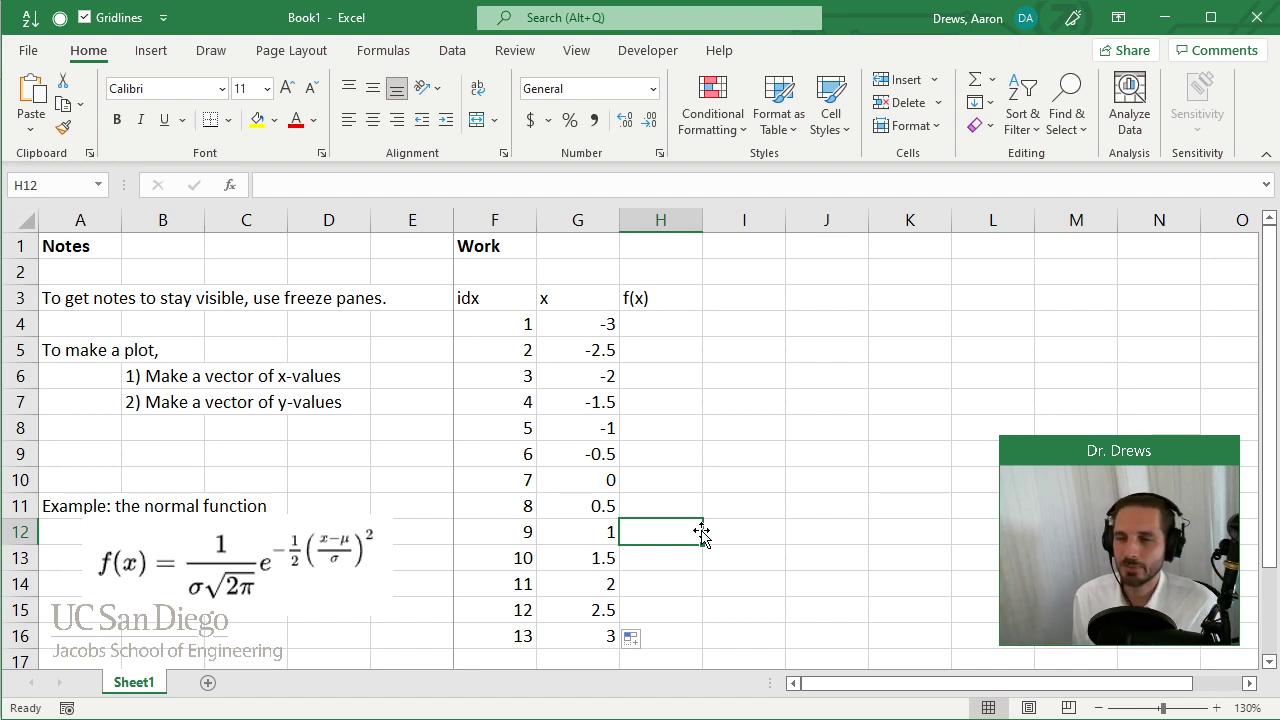
click(508, 301)
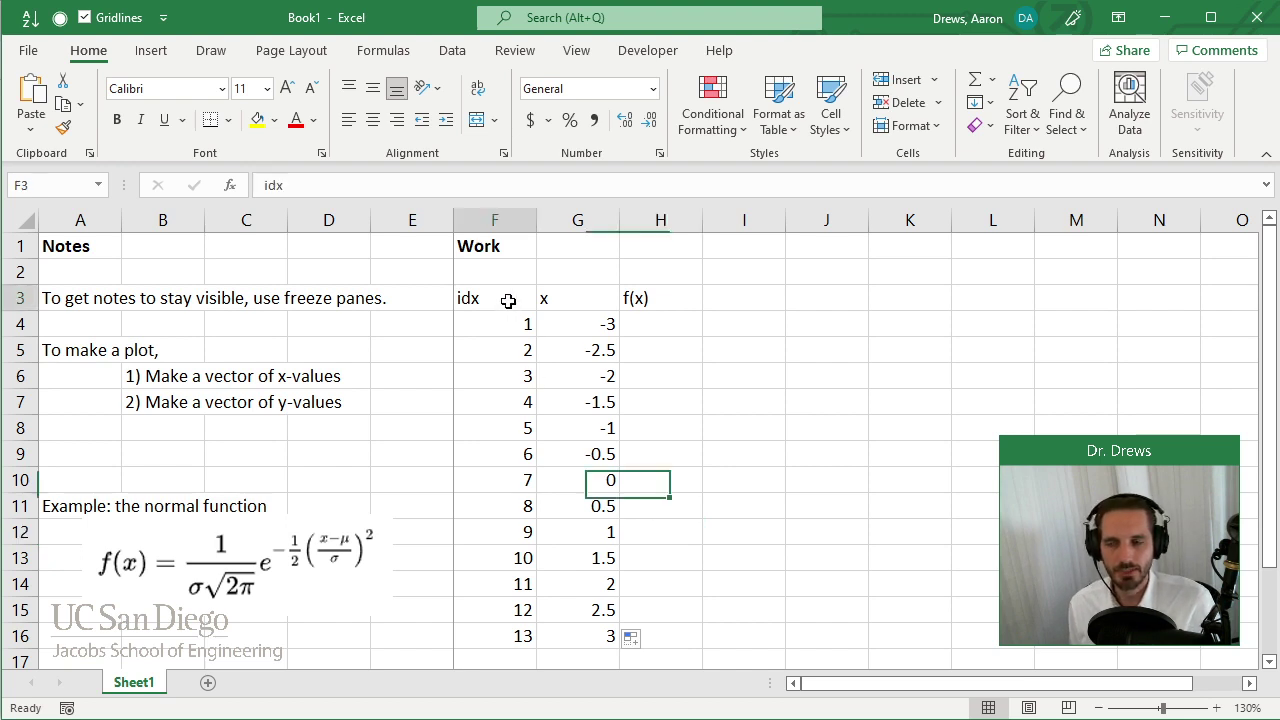
Step: Change the font color of the idx column, cells F3:F16, to gray
drag(508, 301, 495, 640)
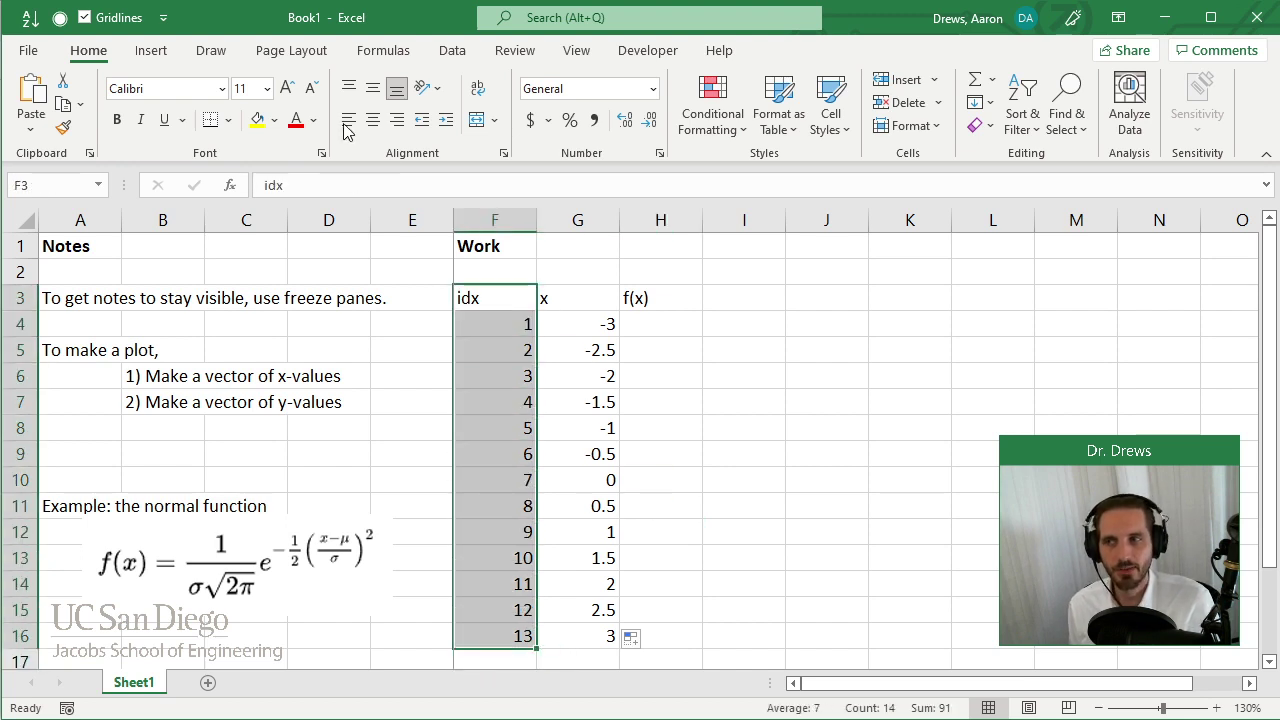
click(313, 120)
click(296, 282)
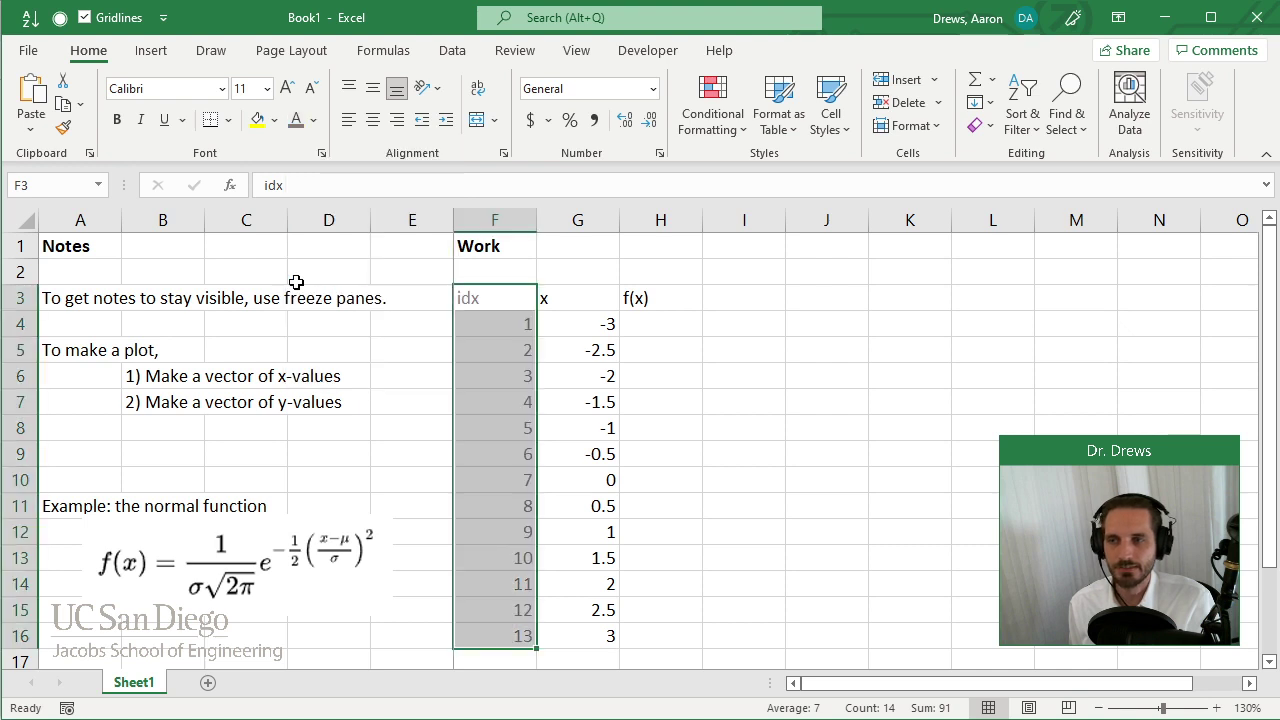
click(690, 430)
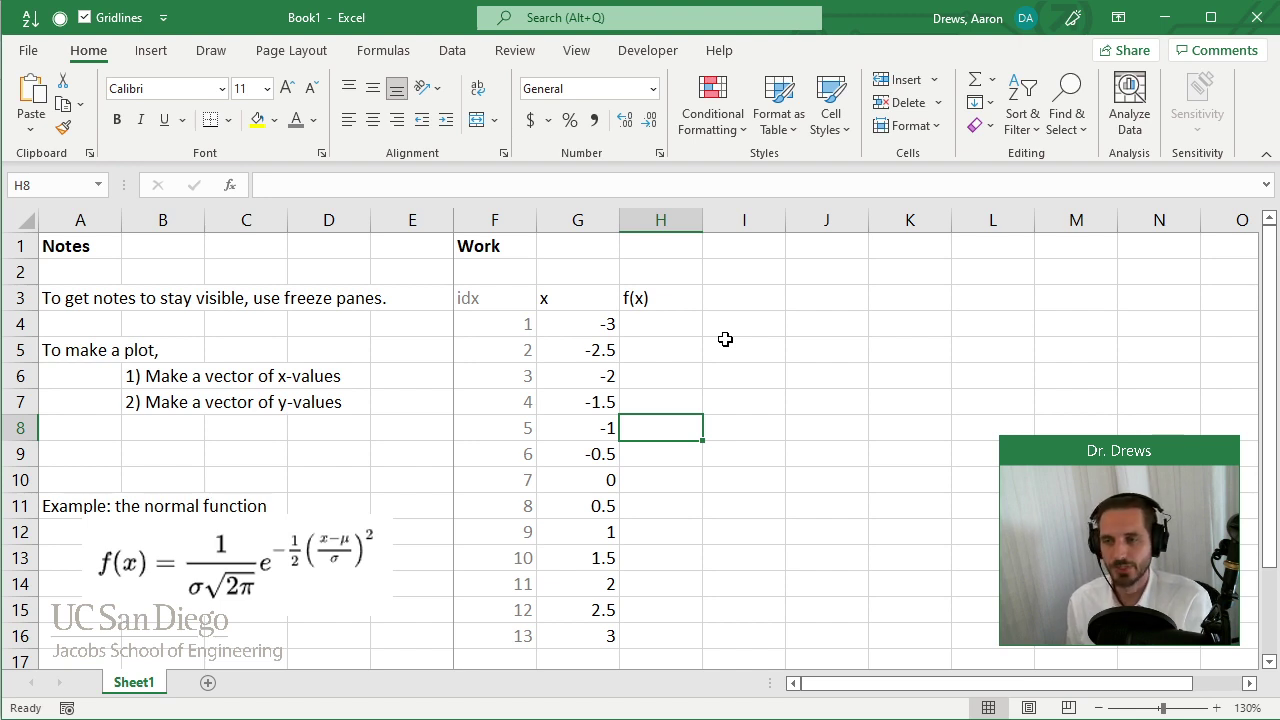
click(665, 326)
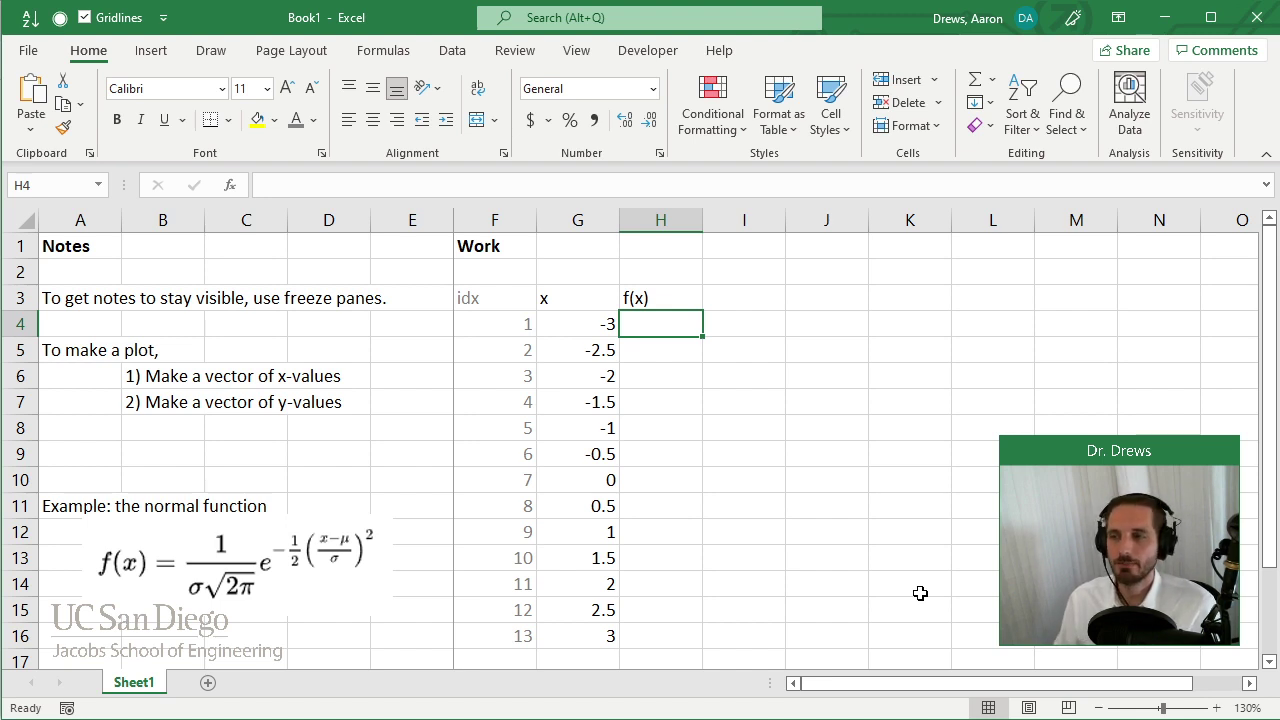
Step: Add the note "To perform, start with =" in cell A9
click(78, 458)
text(T)
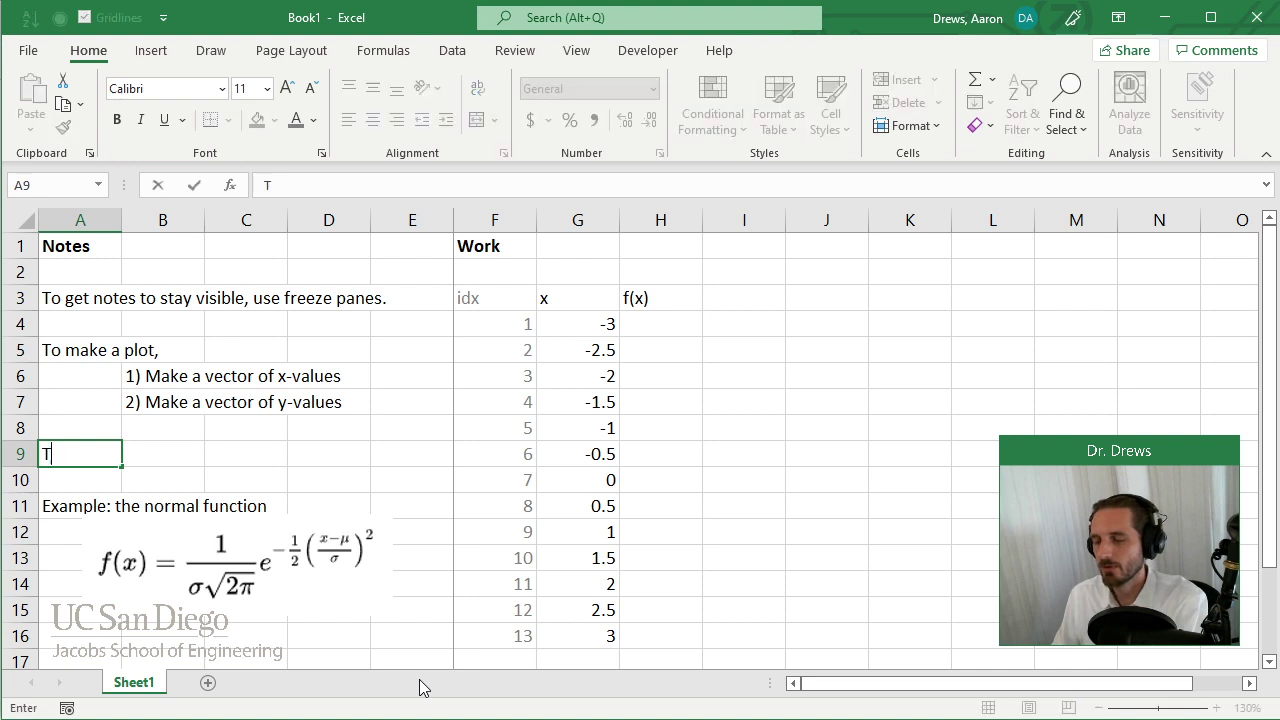
text(o perform)
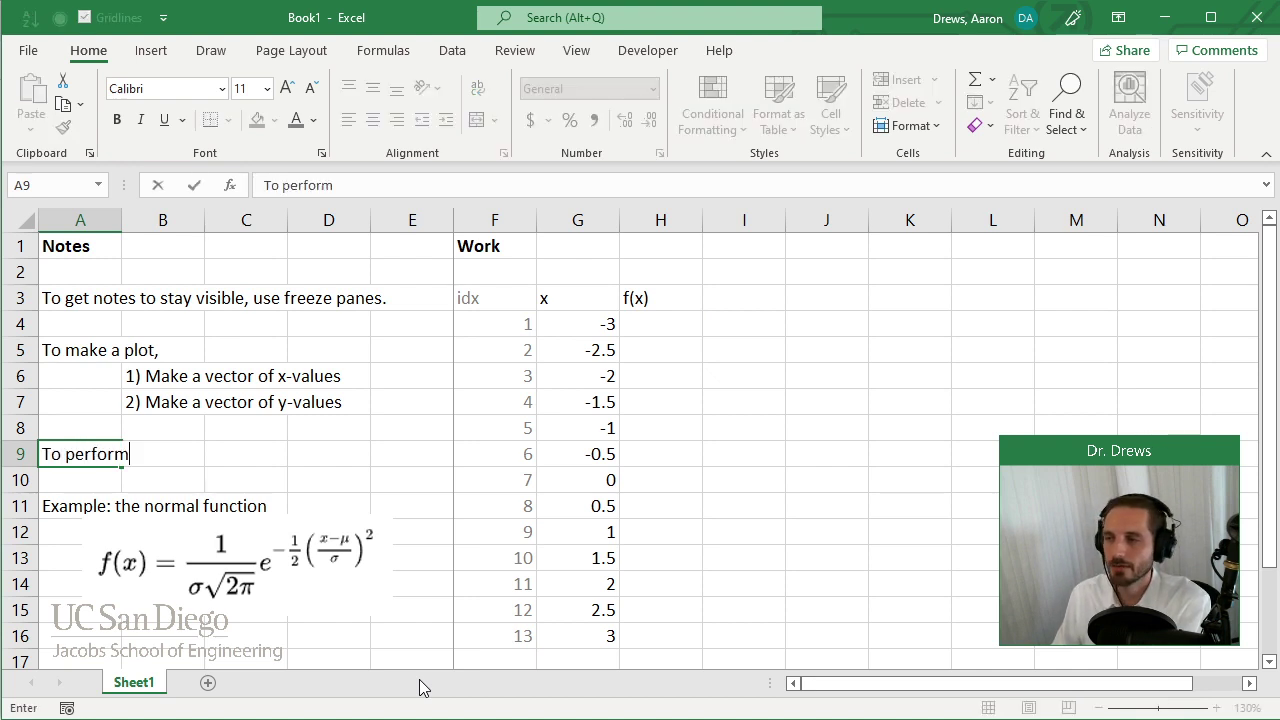
text(, start with )
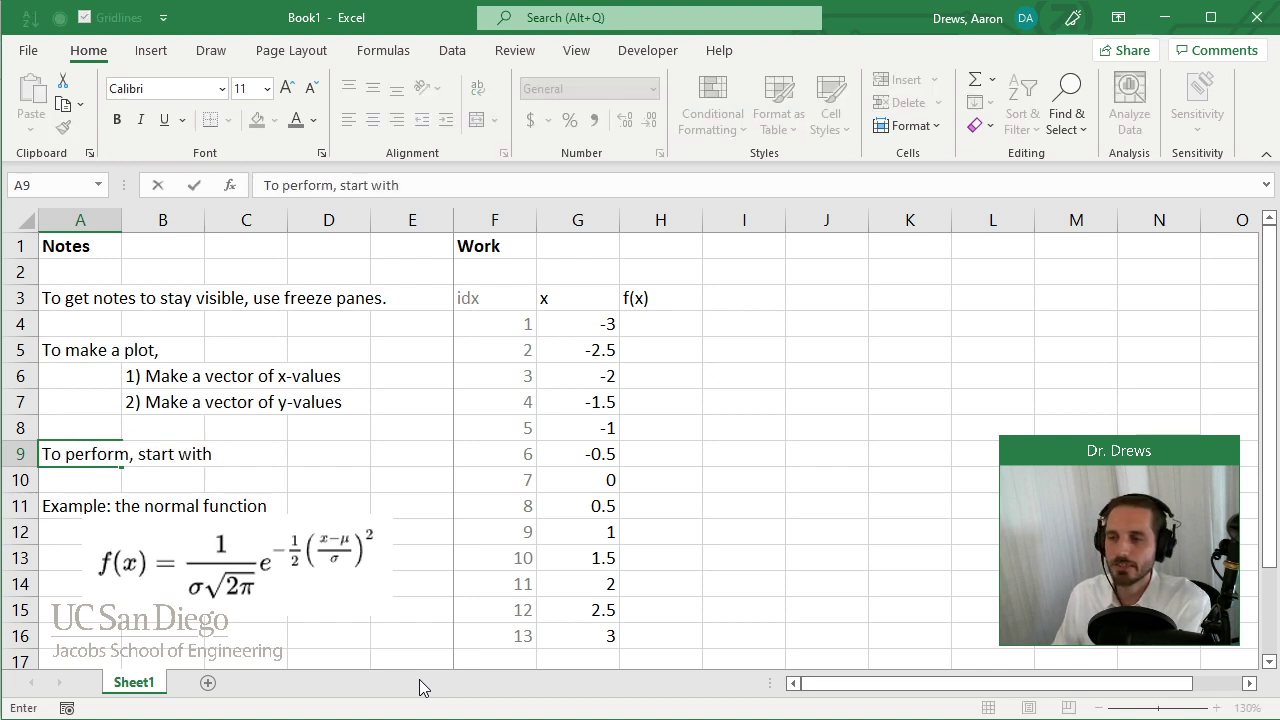
text(=)
key(Return)
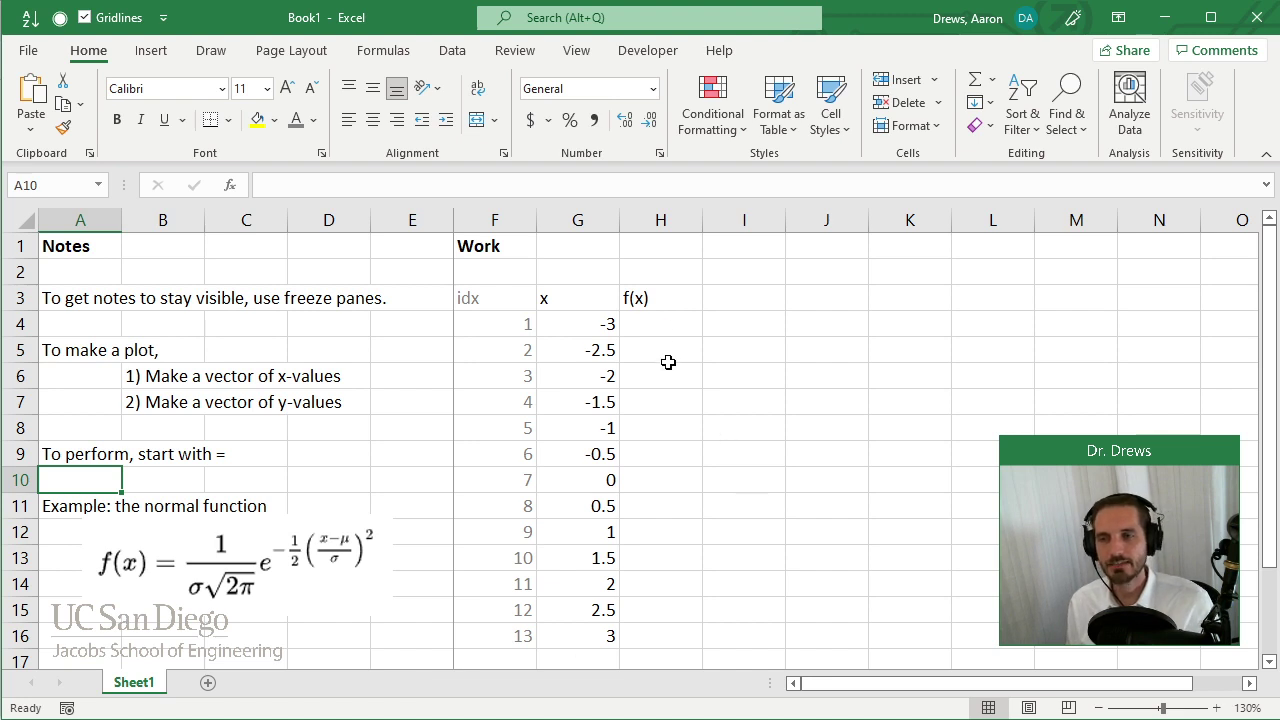
Step: Begin the normal function formula in cell H4 with the coefficient =1/sqrt(2*pi())
click(664, 322)
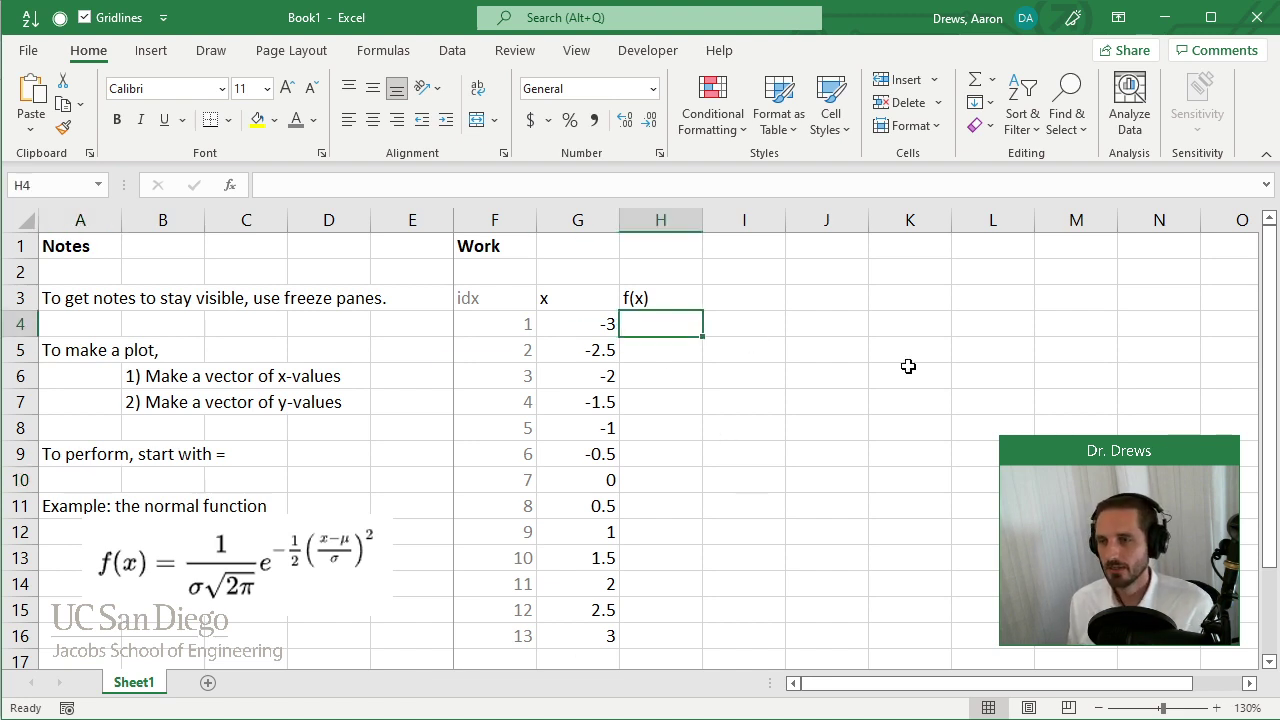
text(=)
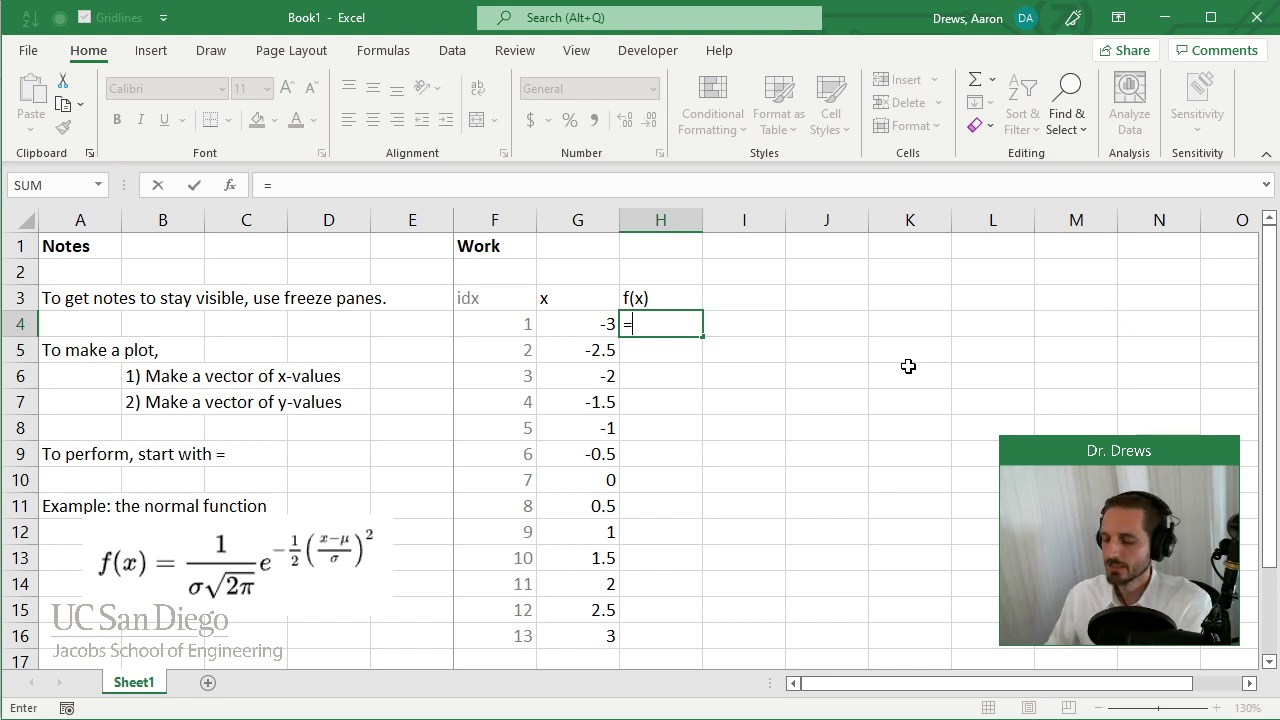
text(1/sqrt(2)
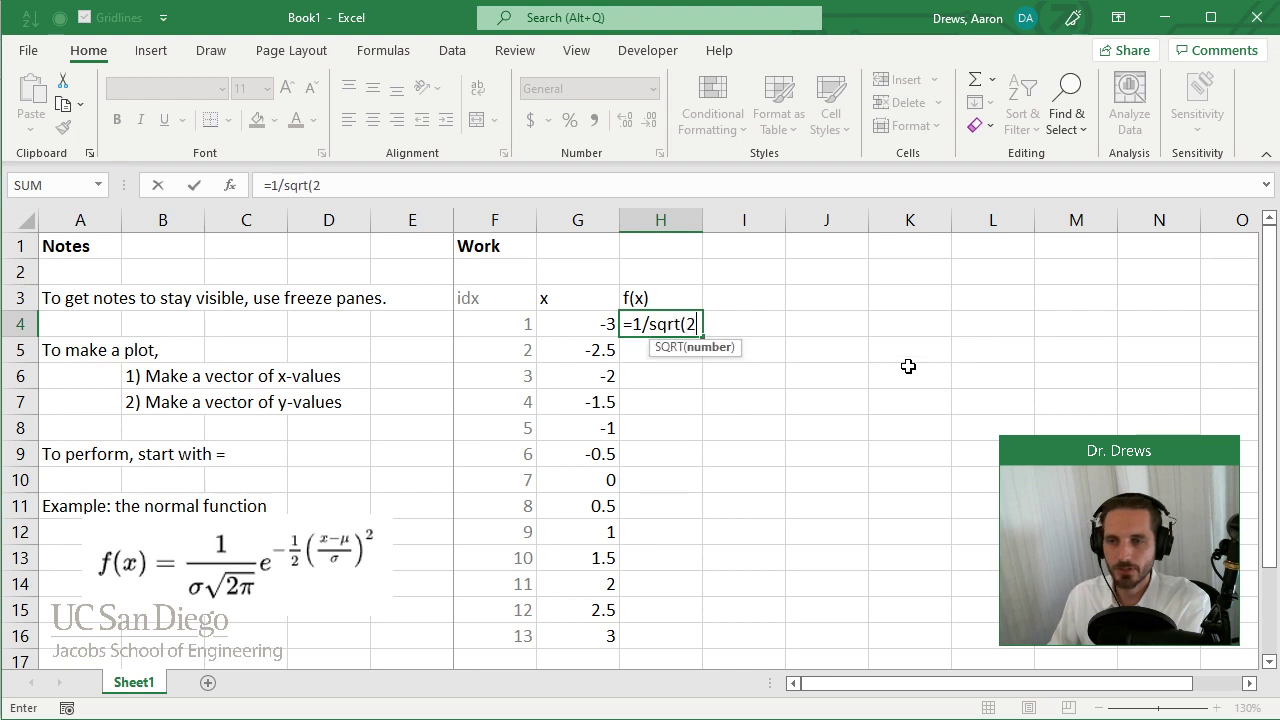
text(*pi())
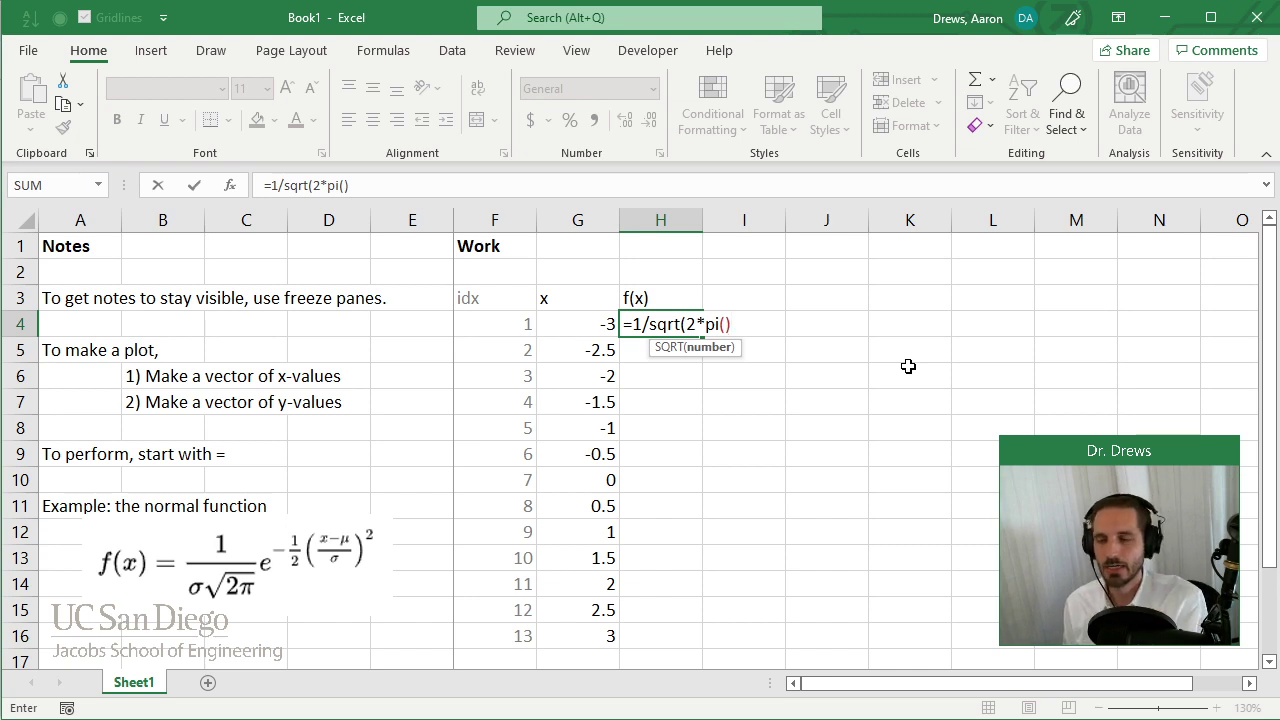
key(BackSpace)
key(BackSpace)
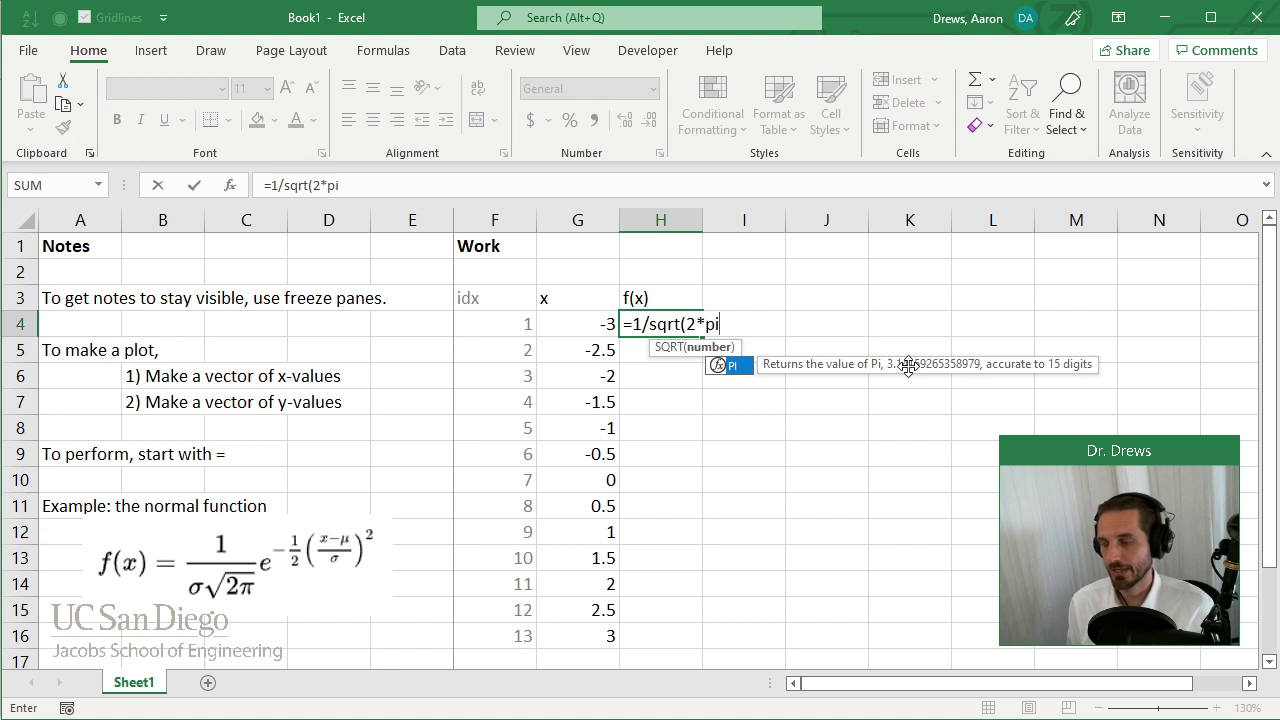
text(())
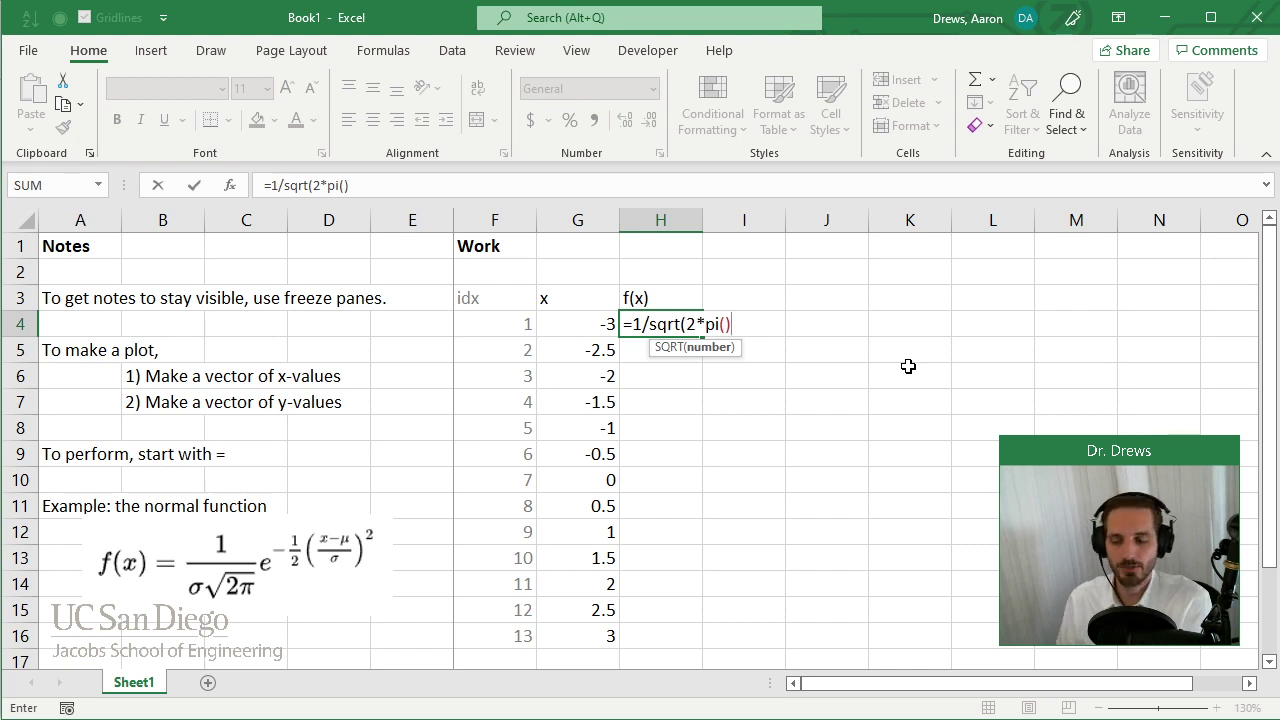
key(BackSpace)
key(BackSpace)
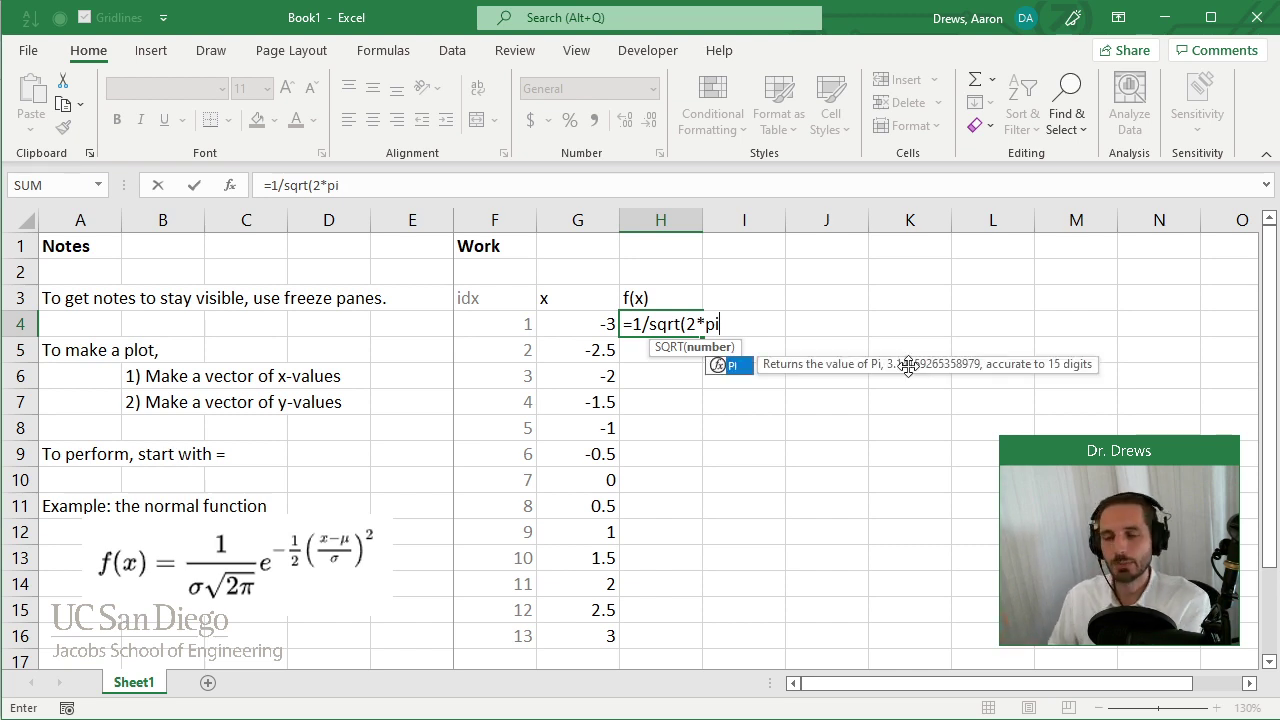
text(())
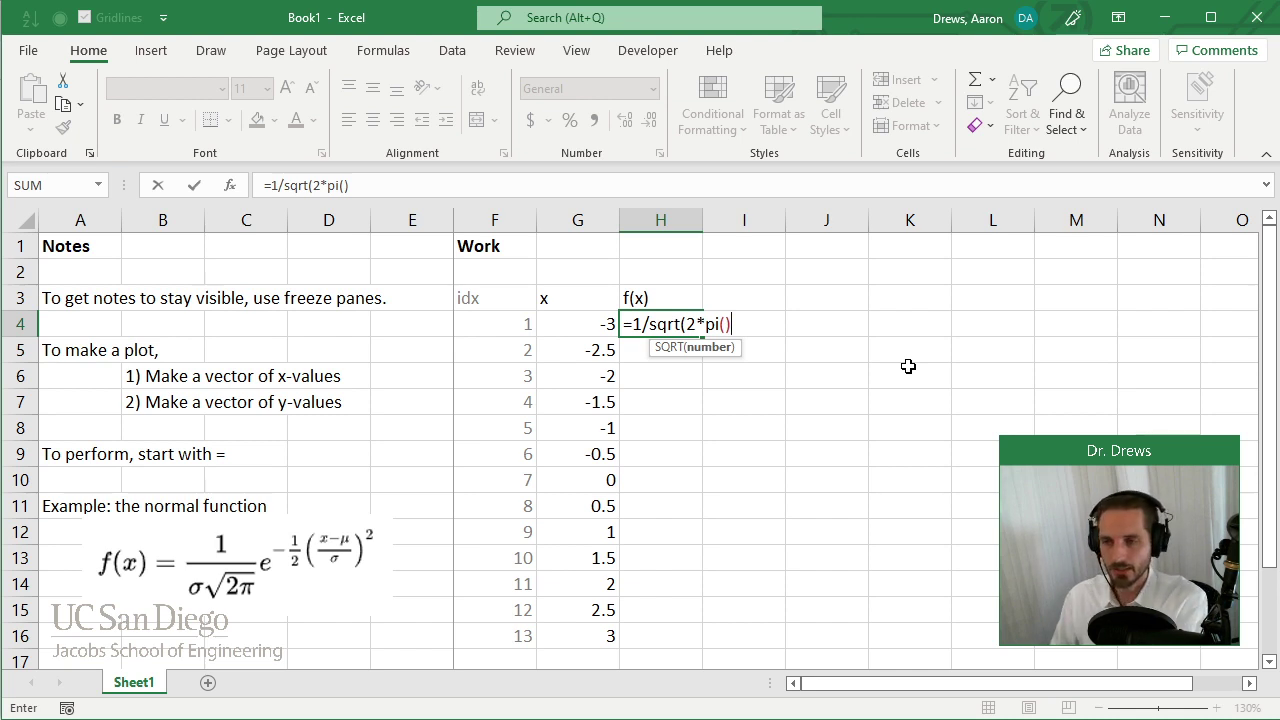
text())
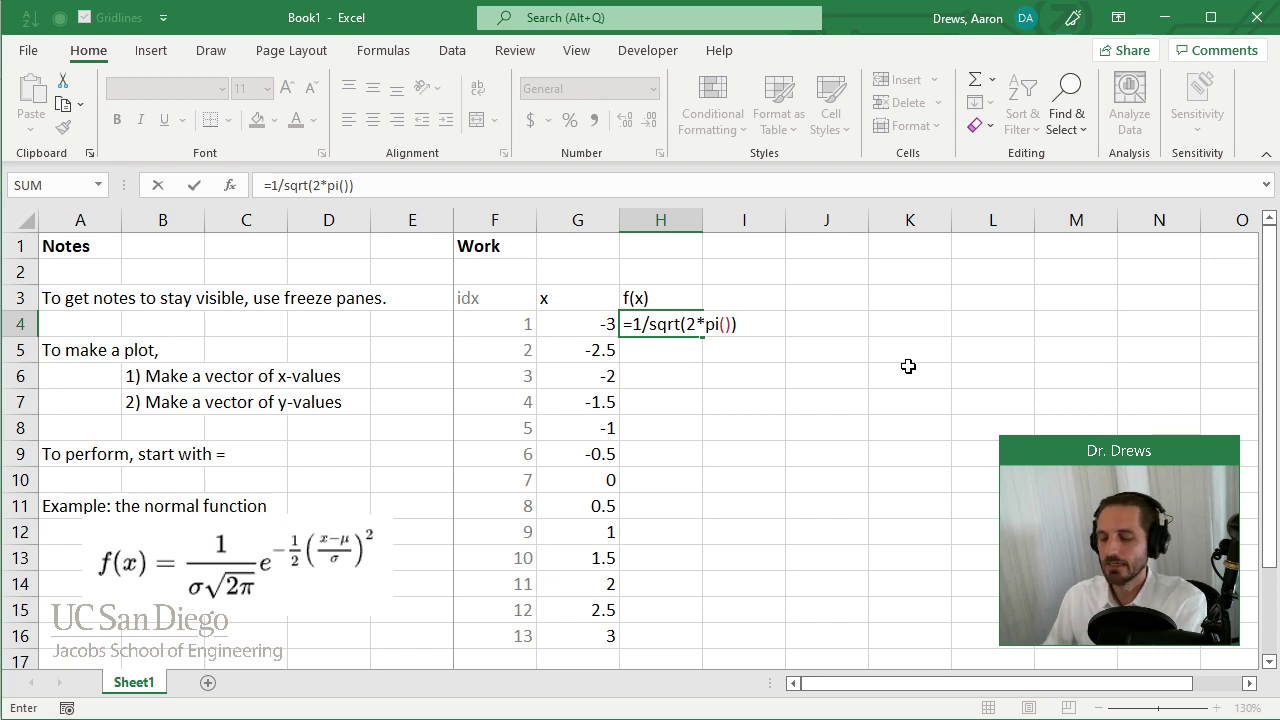
Step: Complete the formula in cell H4 by multiplying the coefficient by exp(-0.5*x^2), and commit it
text(*exp)
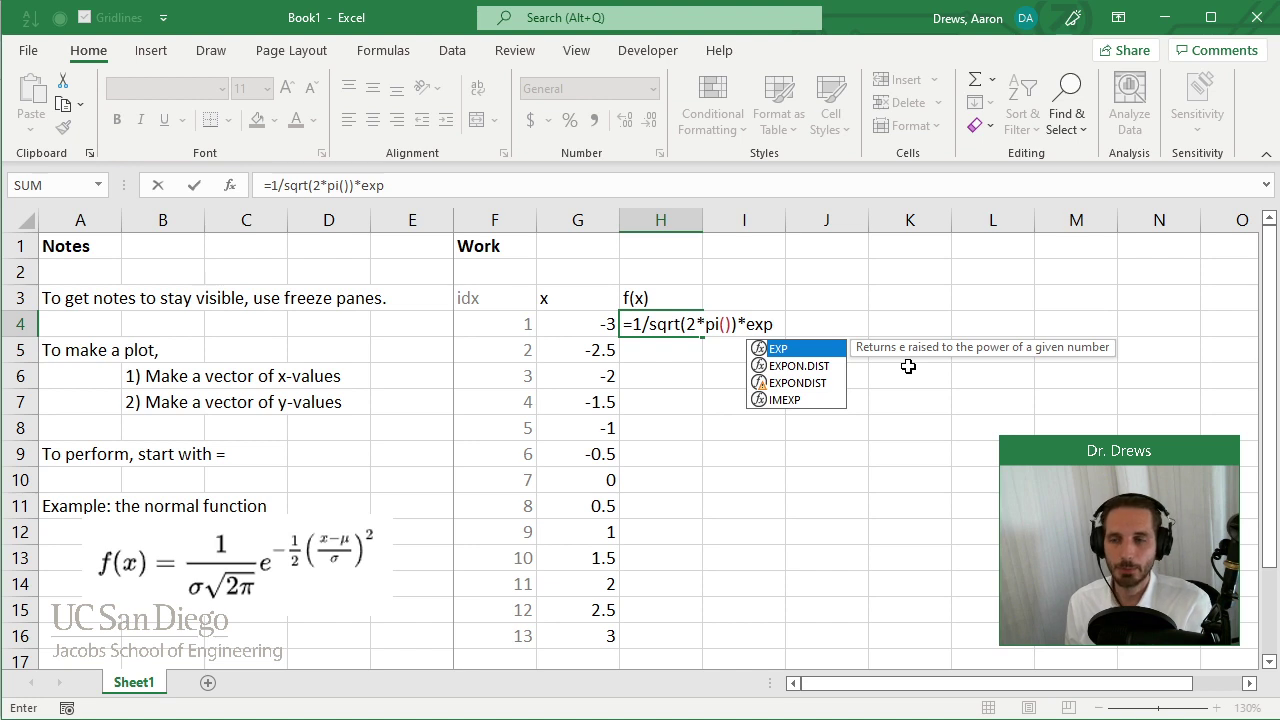
text(()
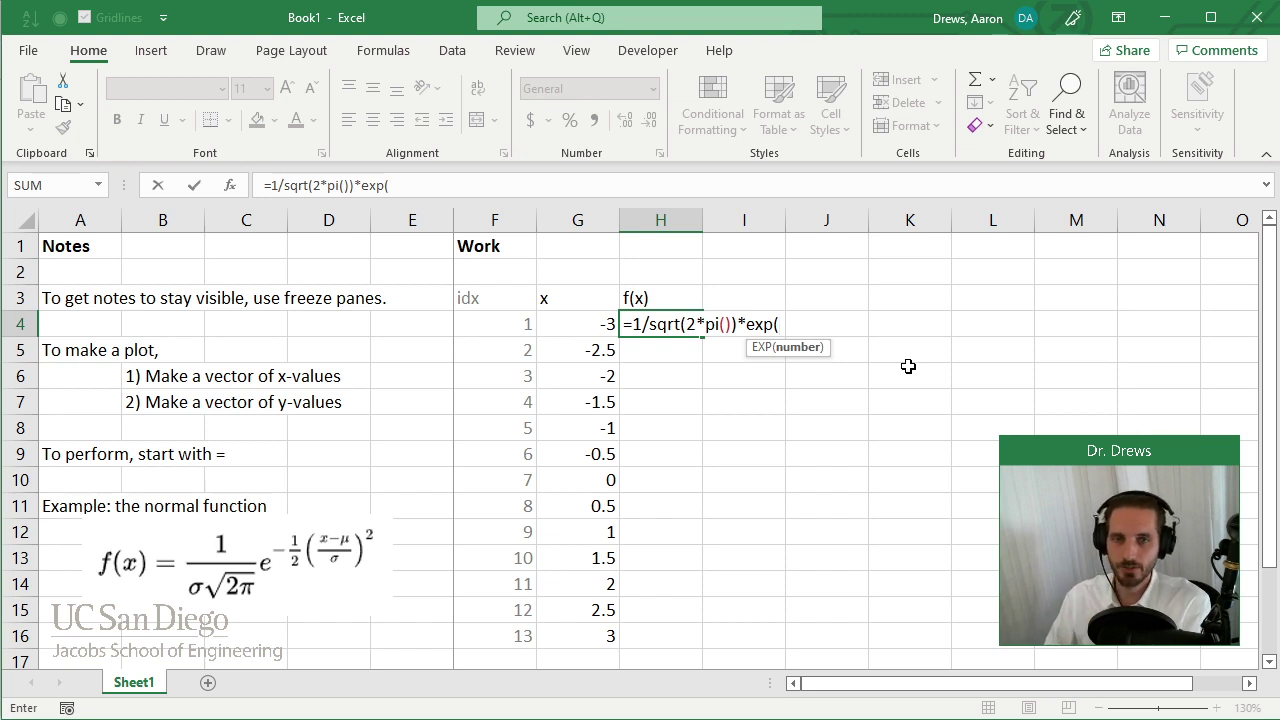
text(-0)
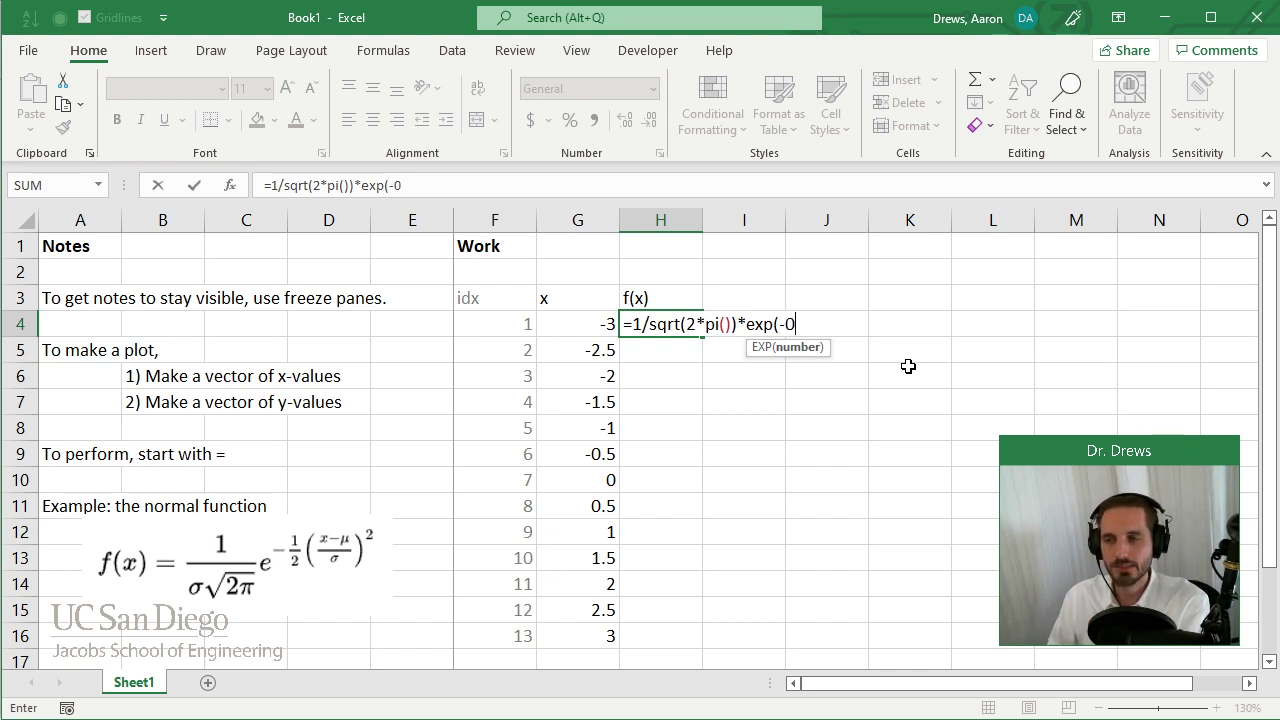
text(.5*)
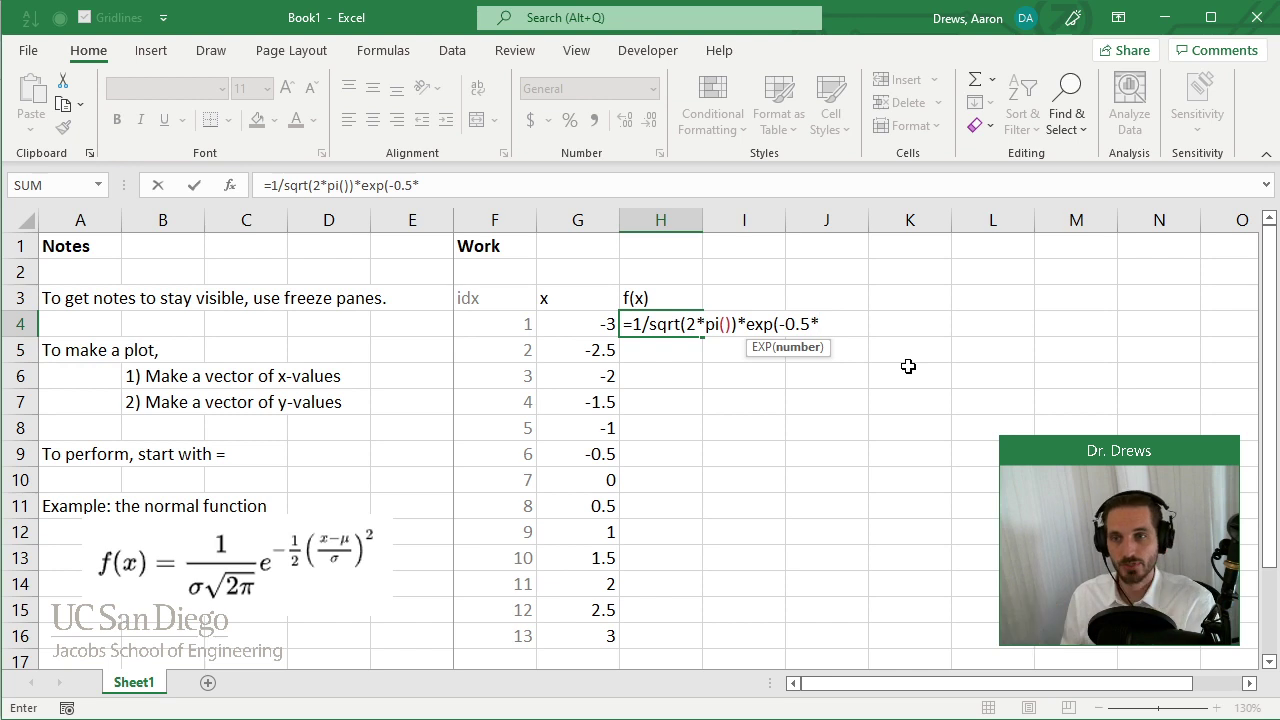
text(x^2)
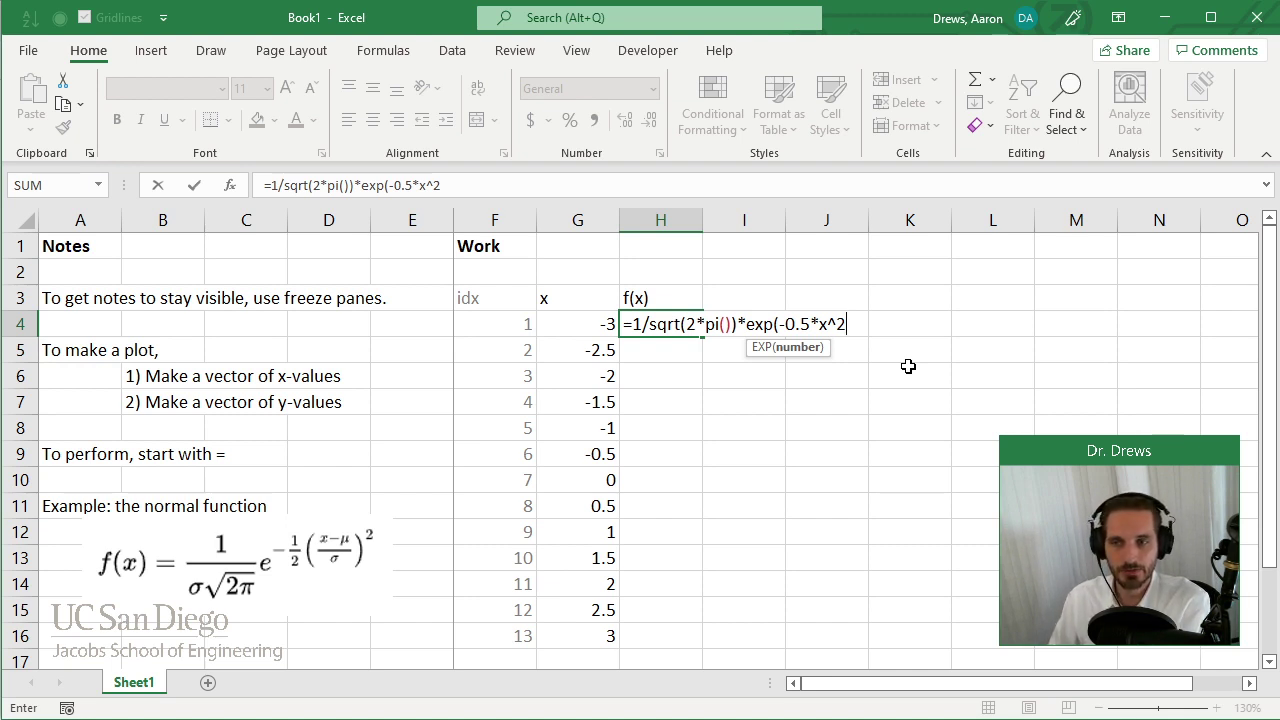
text())
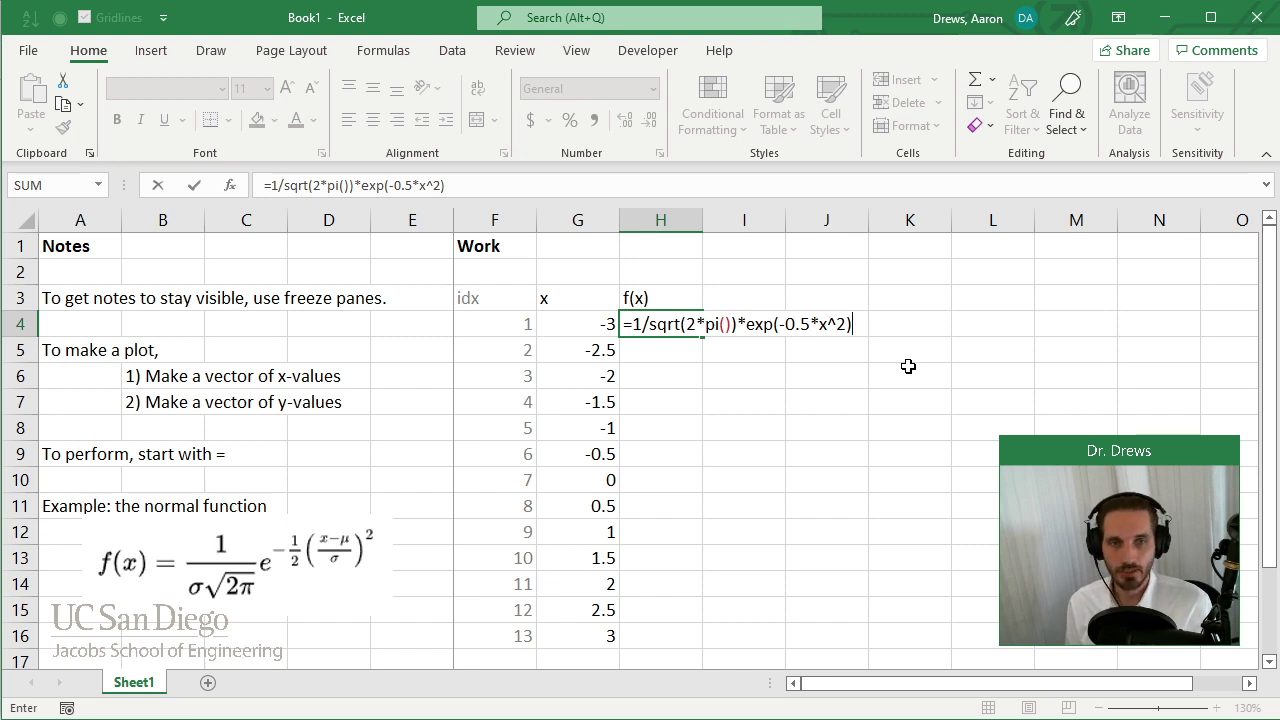
key(Return)
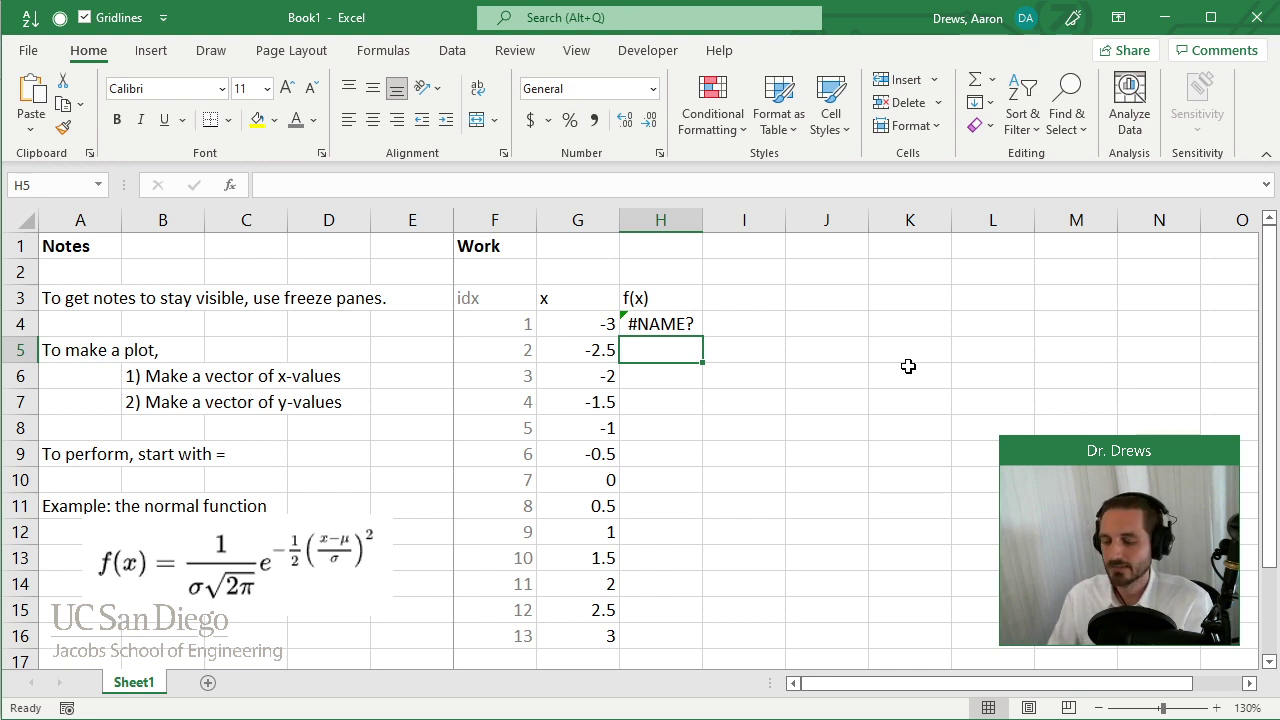
Step: Review the formula stored in cell H4
key(Up)
key(F2)
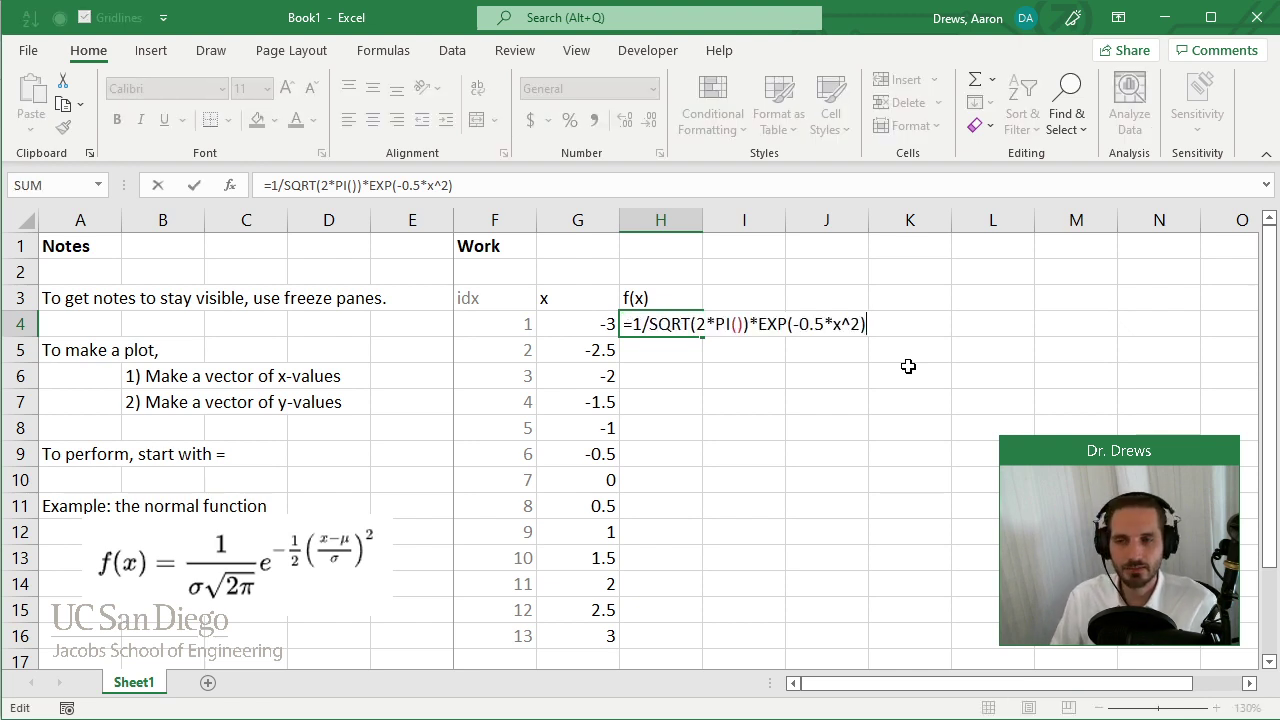
key(Return)
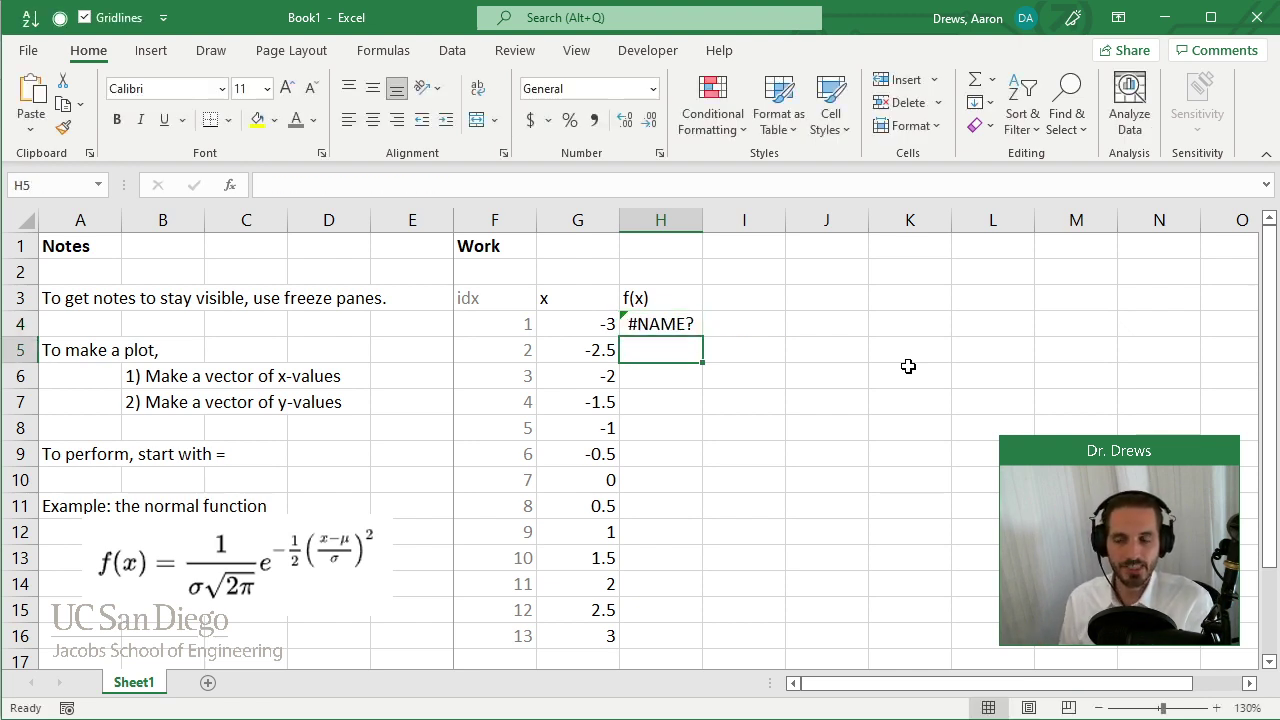
key(Up)
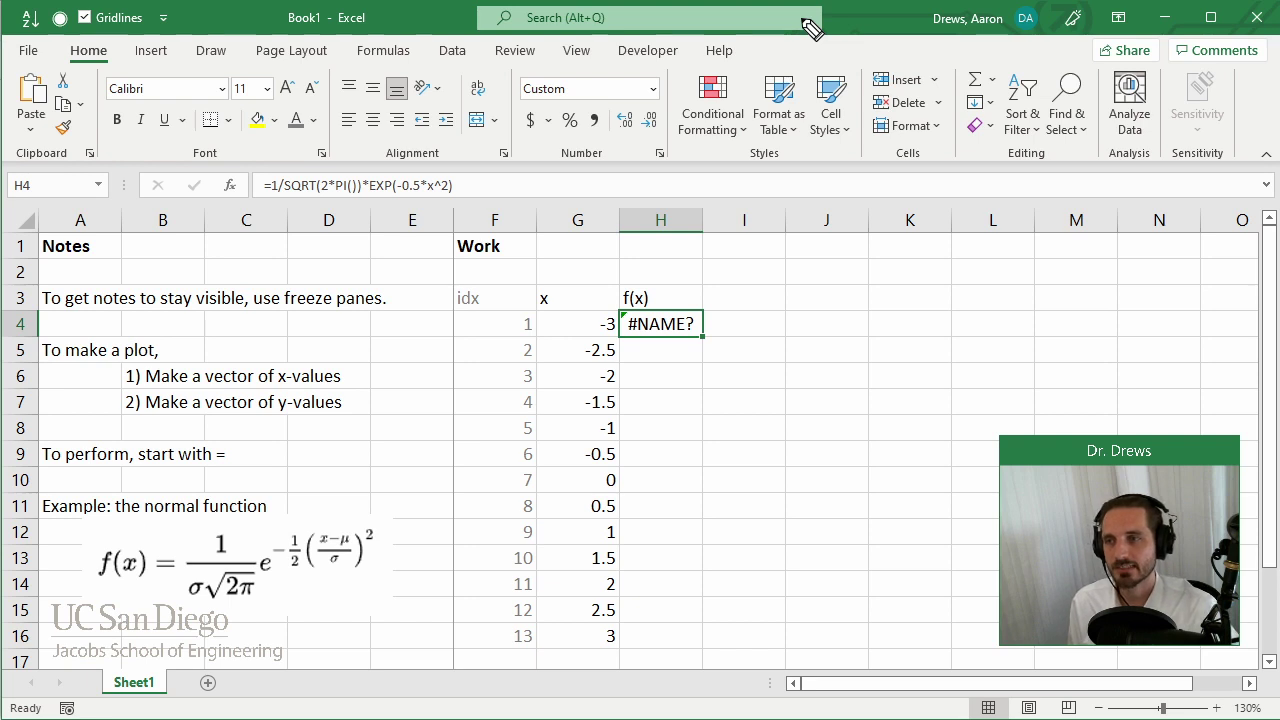
Step: Annotate the screen with pink ink: circle the formula and erase that, add arrows to the formula and cell H4, and write "F2"
mouse_move(320, 142)
mouse_down()
mouse_move(226, 228)
mouse_move(429, 149)
mouse_move(330, 142)
mouse_up()
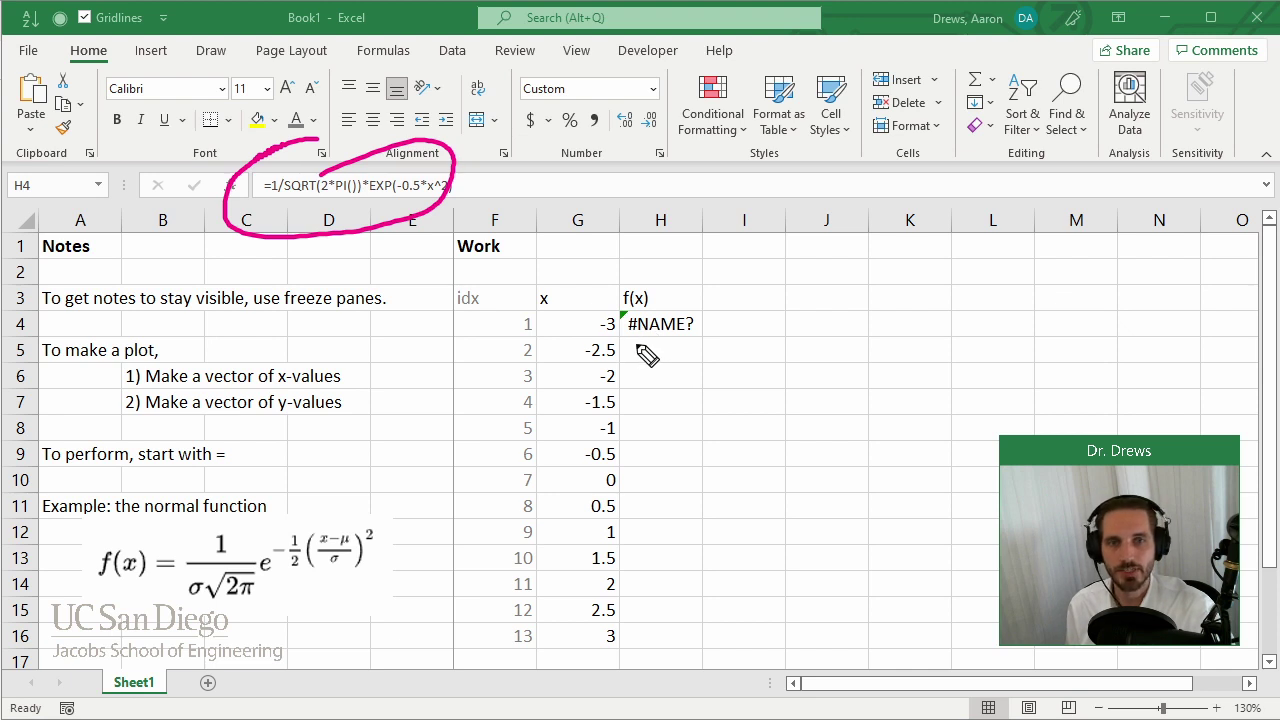
key(e)
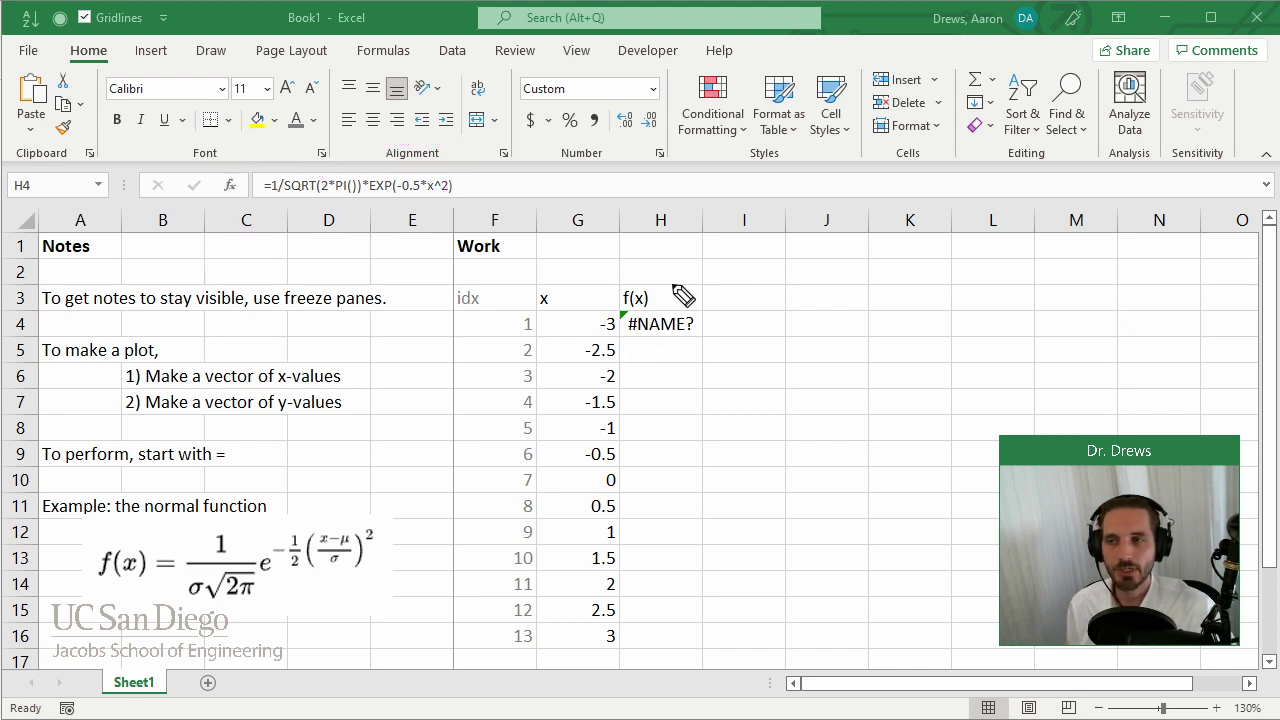
mouse_move(535, 186)
mouse_down()
mouse_move(484, 189)
mouse_move(495, 197)
mouse_up()
mouse_move(640, 262)
mouse_down()
mouse_move(679, 295)
mouse_move(678, 281)
mouse_up()
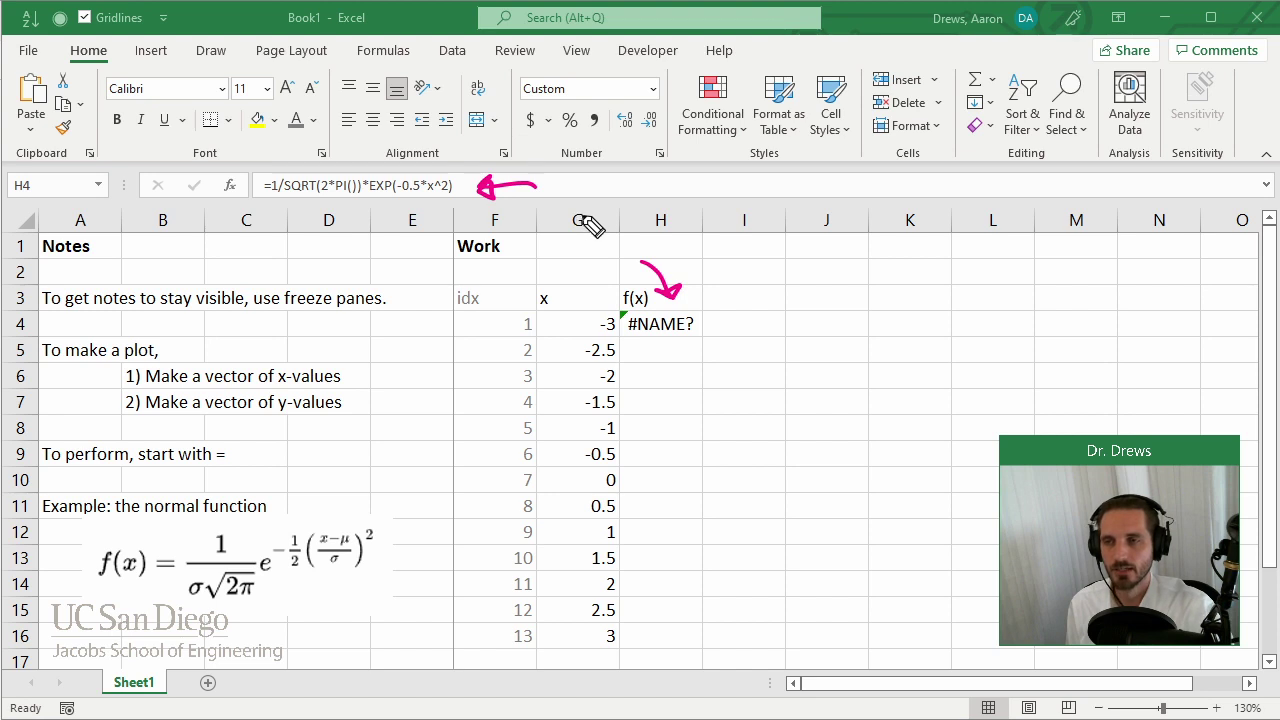
mouse_move(583, 199)
mouse_down()
mouse_move(578, 236)
mouse_move(597, 195)
mouse_up()
drag(575, 220, 632, 224)
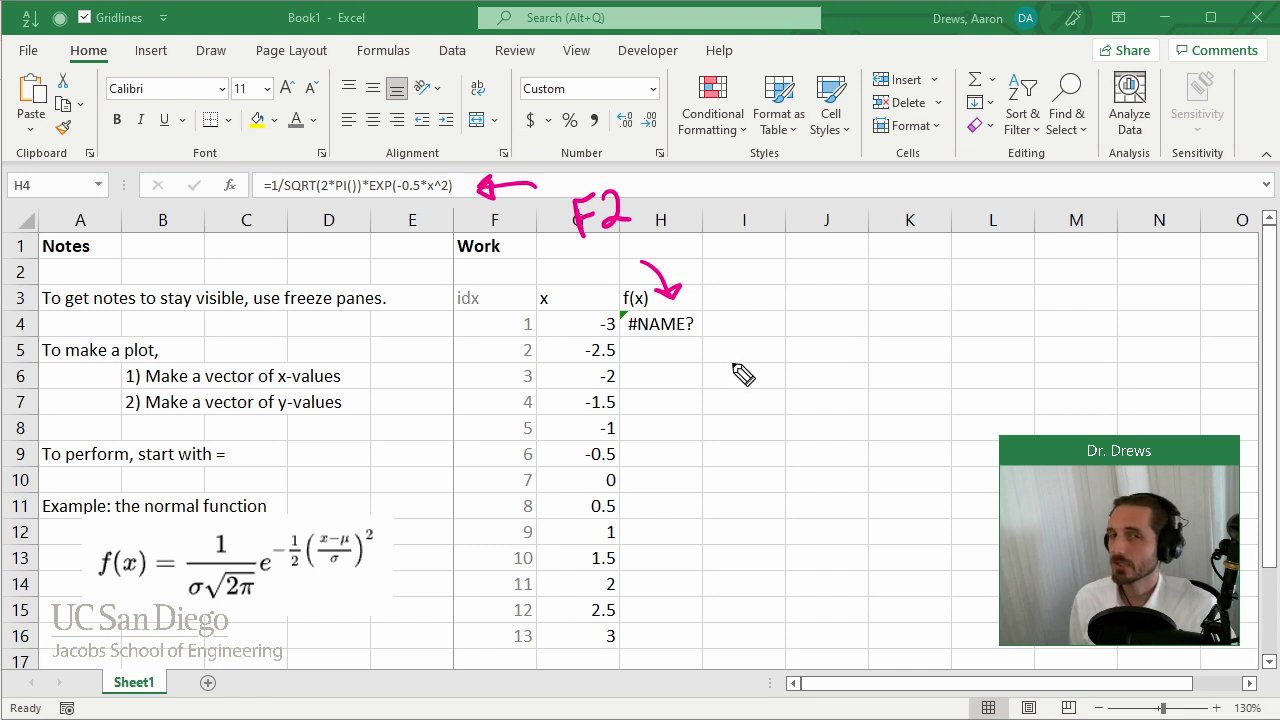
Step: Undo all the pink arrows and handwriting drawn over the worksheet
key(ctrl+z)
key(ctrl+z)
key(ctrl+z)
key(ctrl+z)
key(ctrl+z)
key(ctrl+z)
key(ctrl+z)
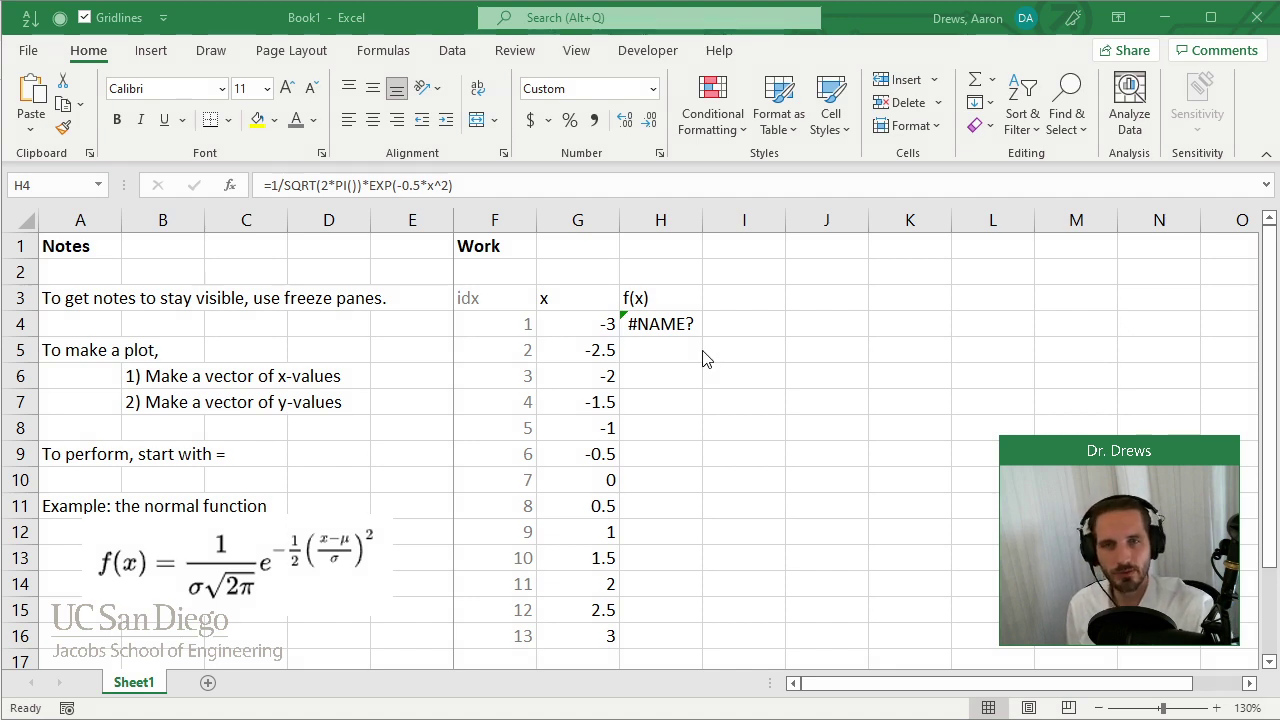
Step: Edit the formula in cell H4, replacing x with a reference to cell G4, and commit it
click(671, 330)
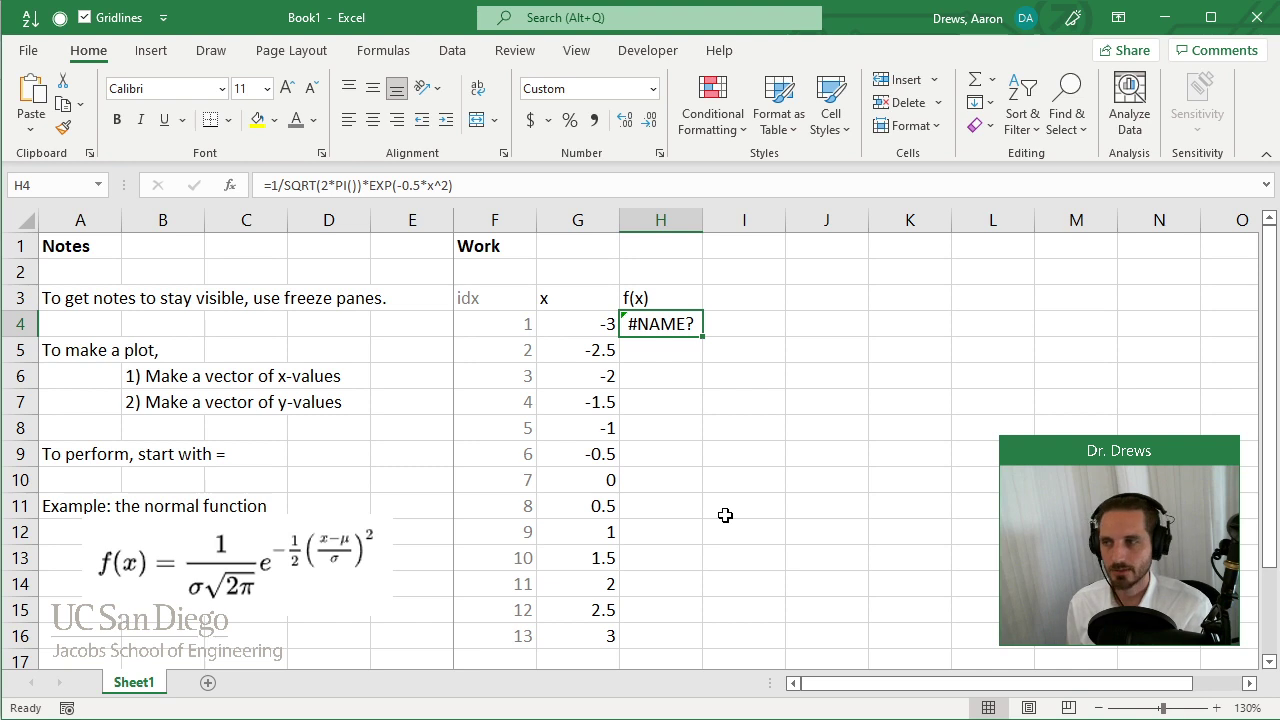
key(F2)
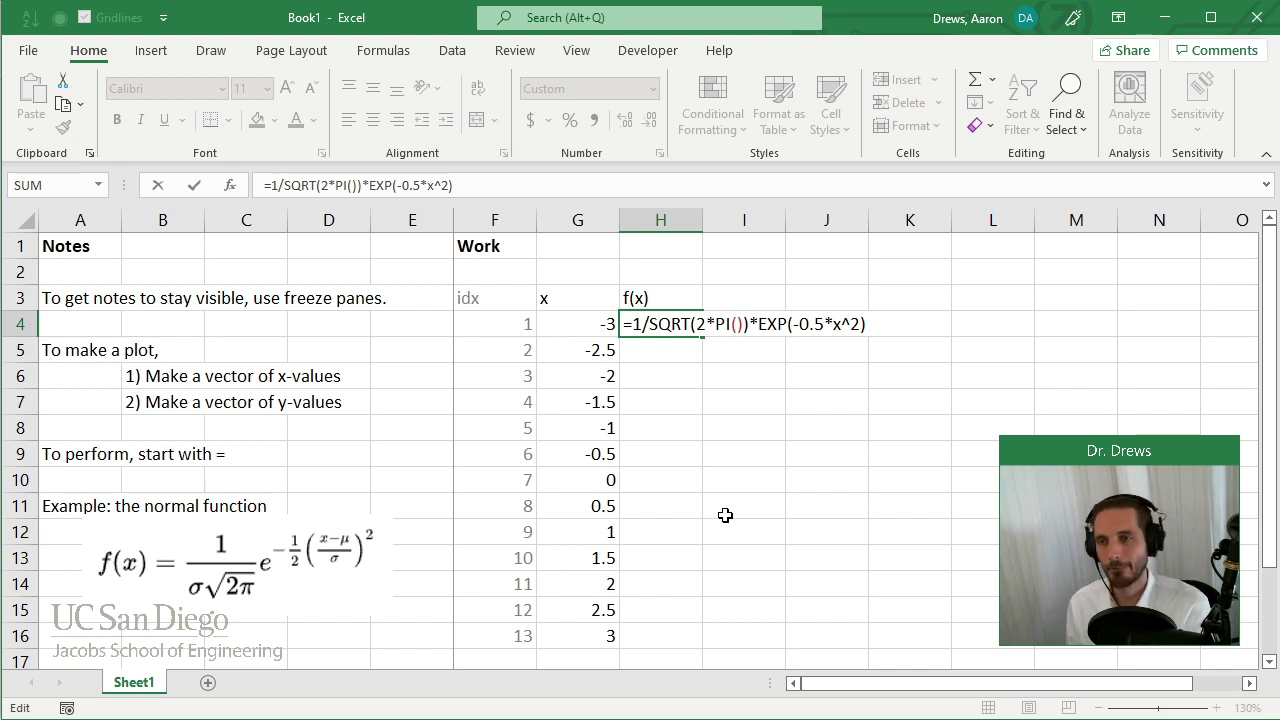
click(841, 324)
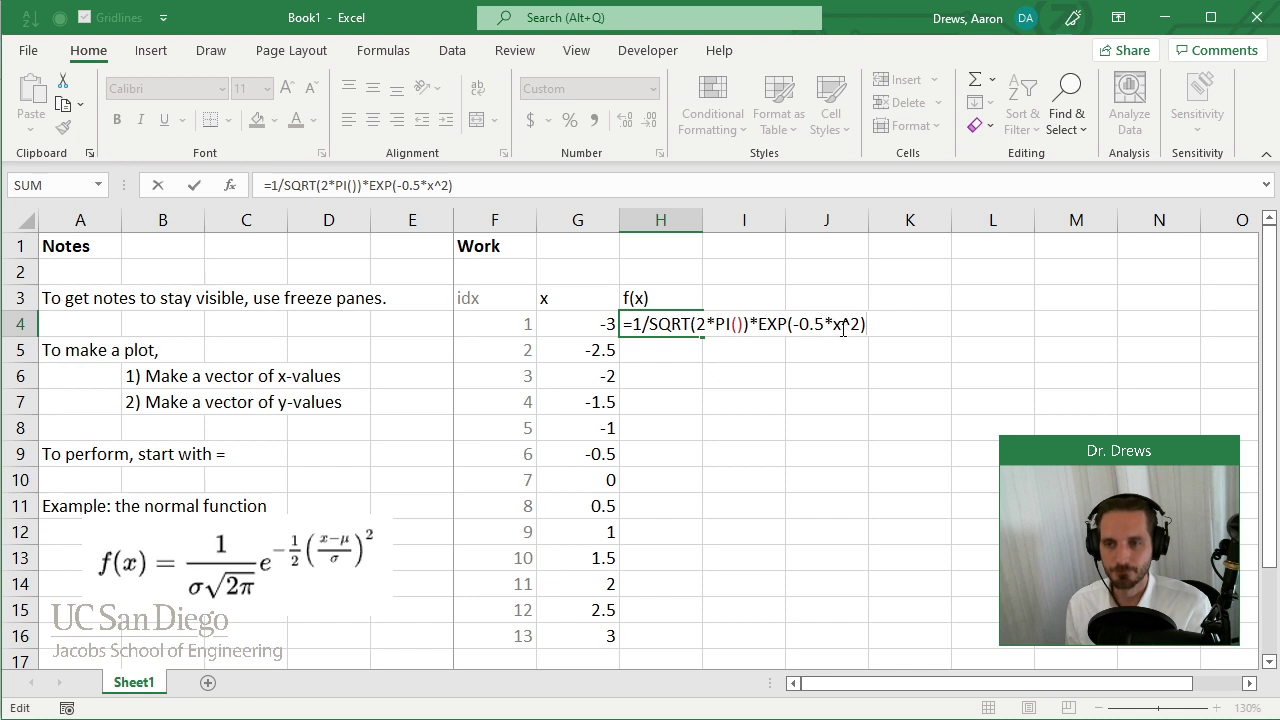
key(BackSpace)
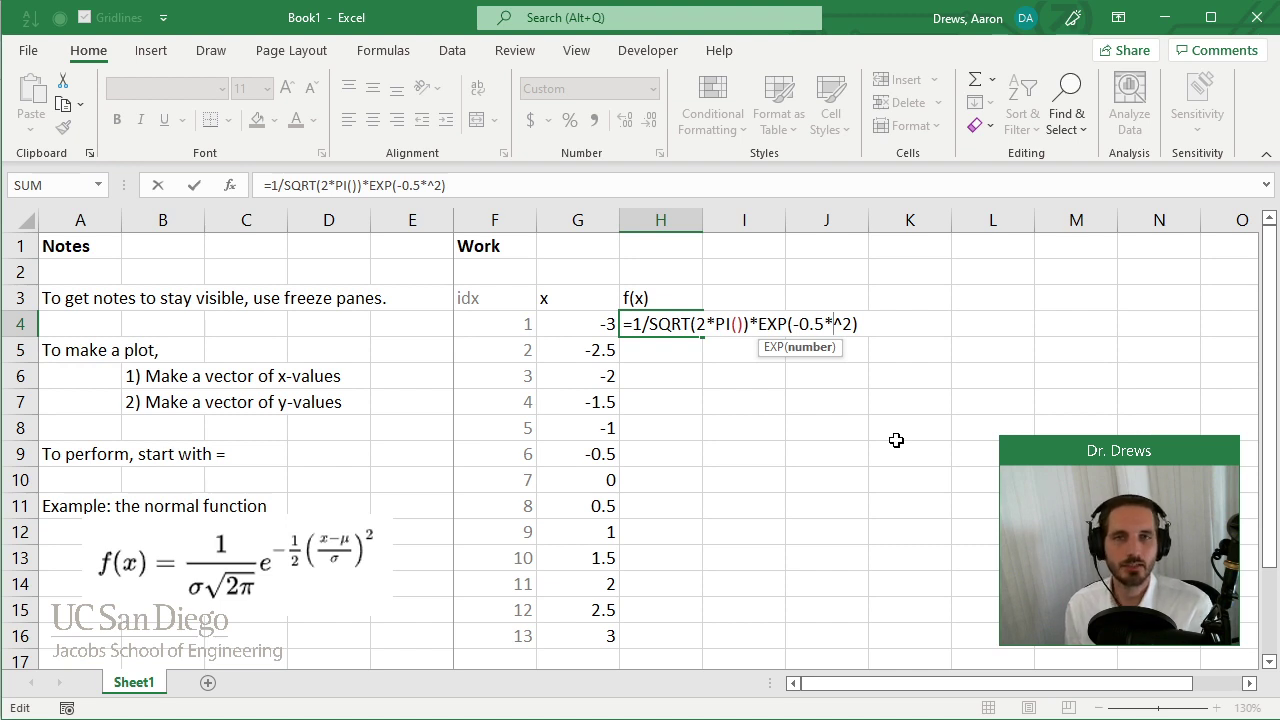
click(603, 328)
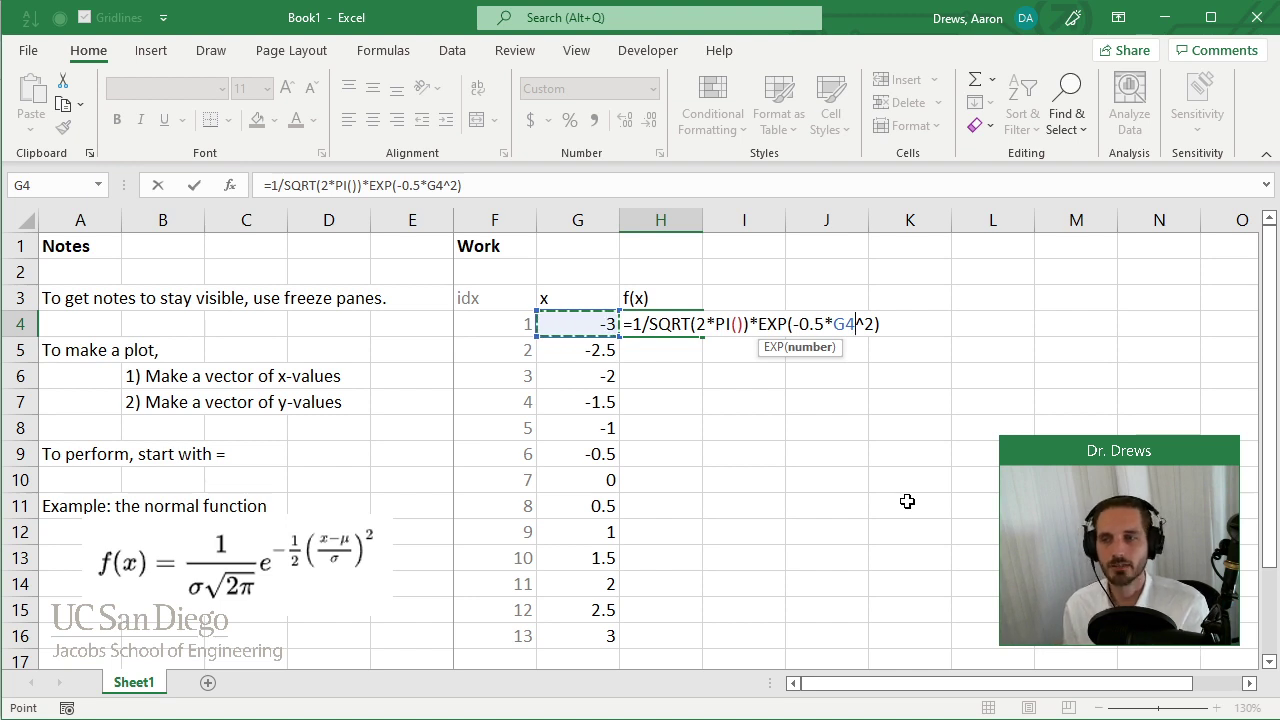
key(Return)
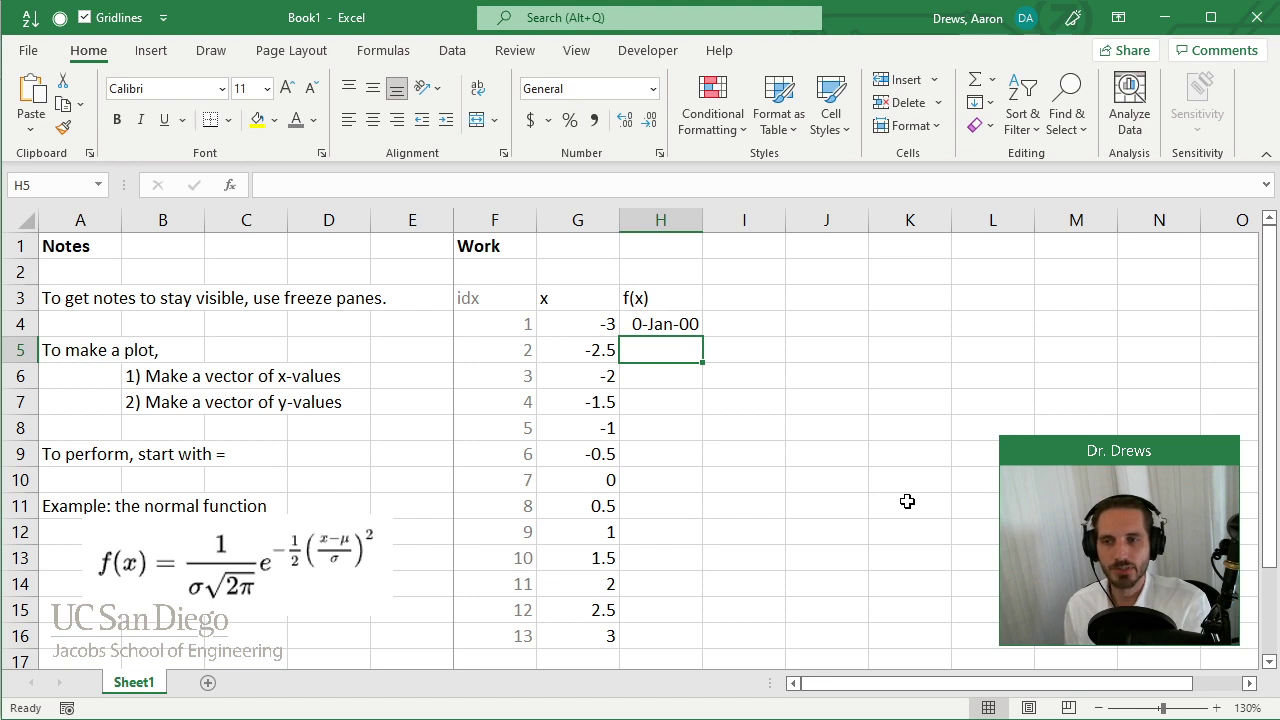
Step: Change the number format of cell H4 to General
key(Up)
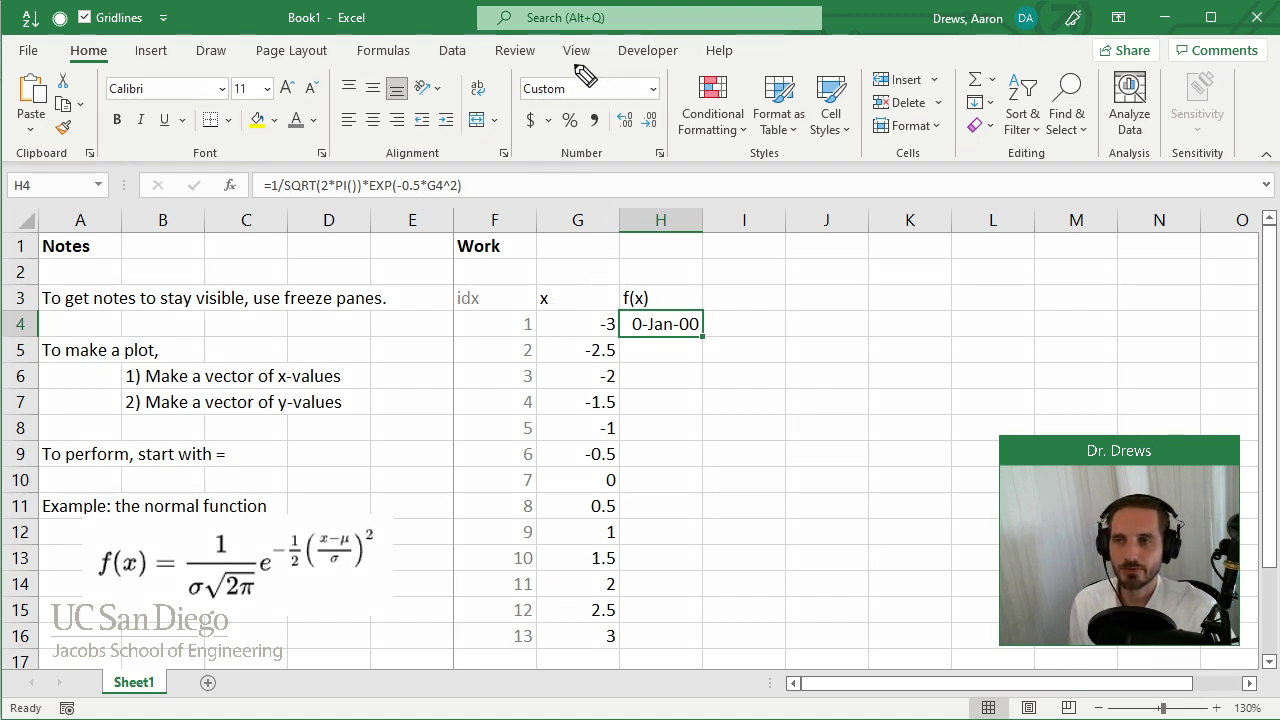
mouse_move(580, 71)
mouse_down()
mouse_move(492, 98)
mouse_move(665, 130)
mouse_move(588, 74)
mouse_up()
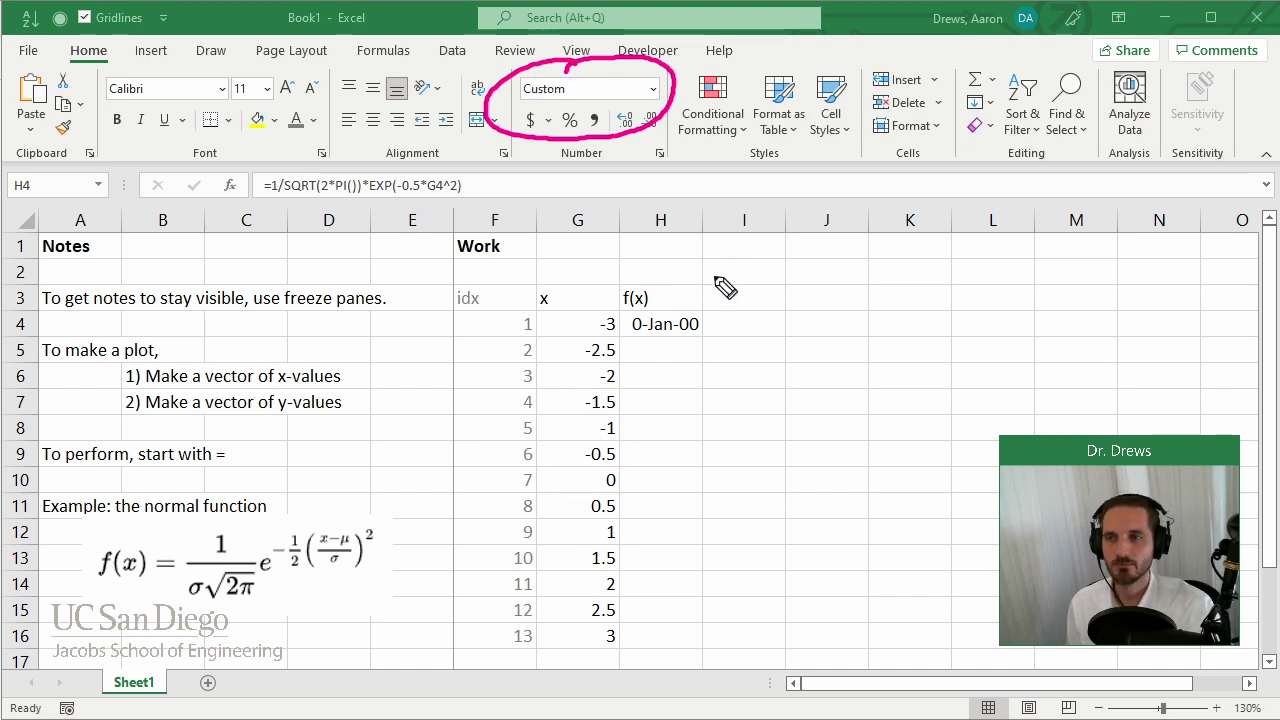
key(e)
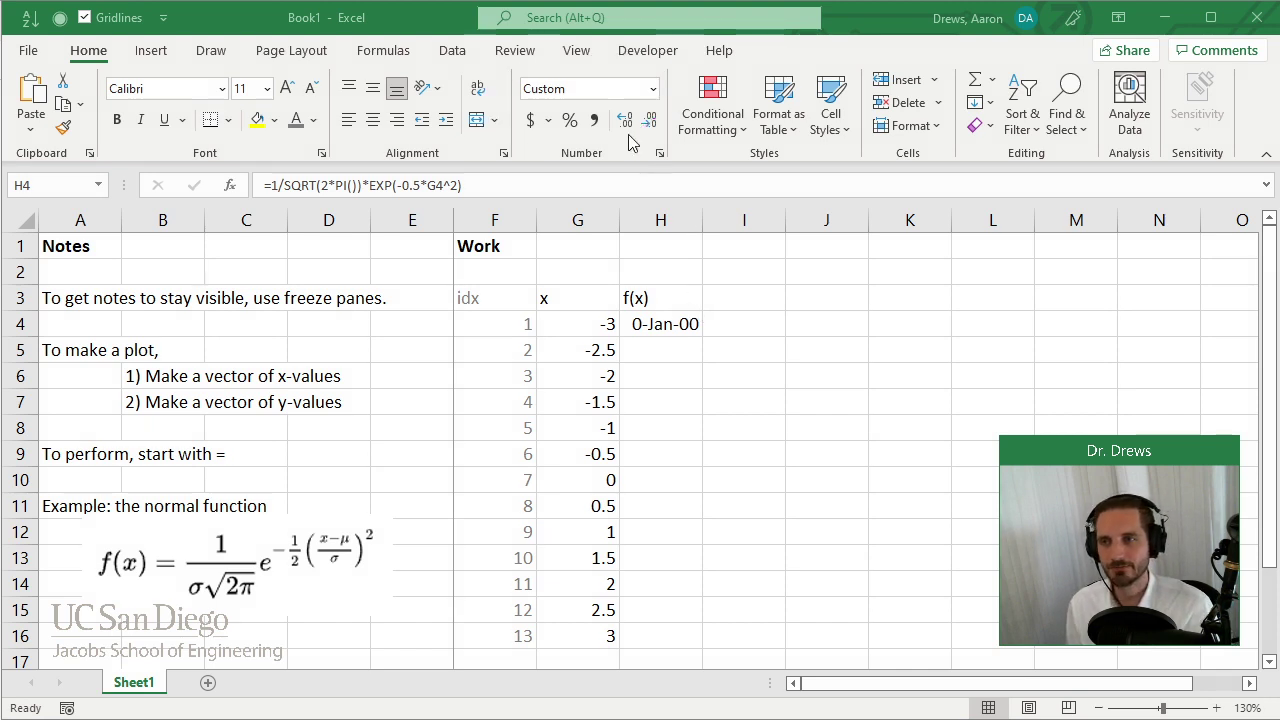
click(654, 90)
click(604, 125)
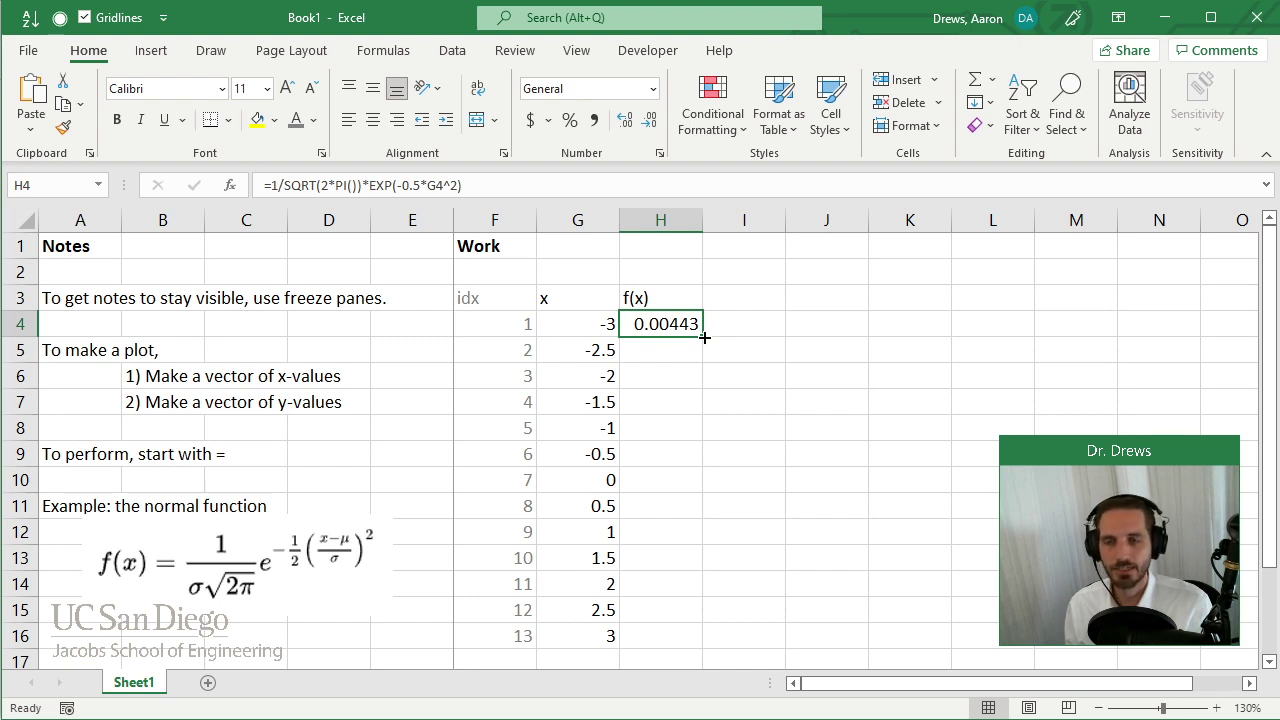
Step: Fill the H4 formula down through H16 and inspect the cell reference in H10's formula
double_click(704, 338)
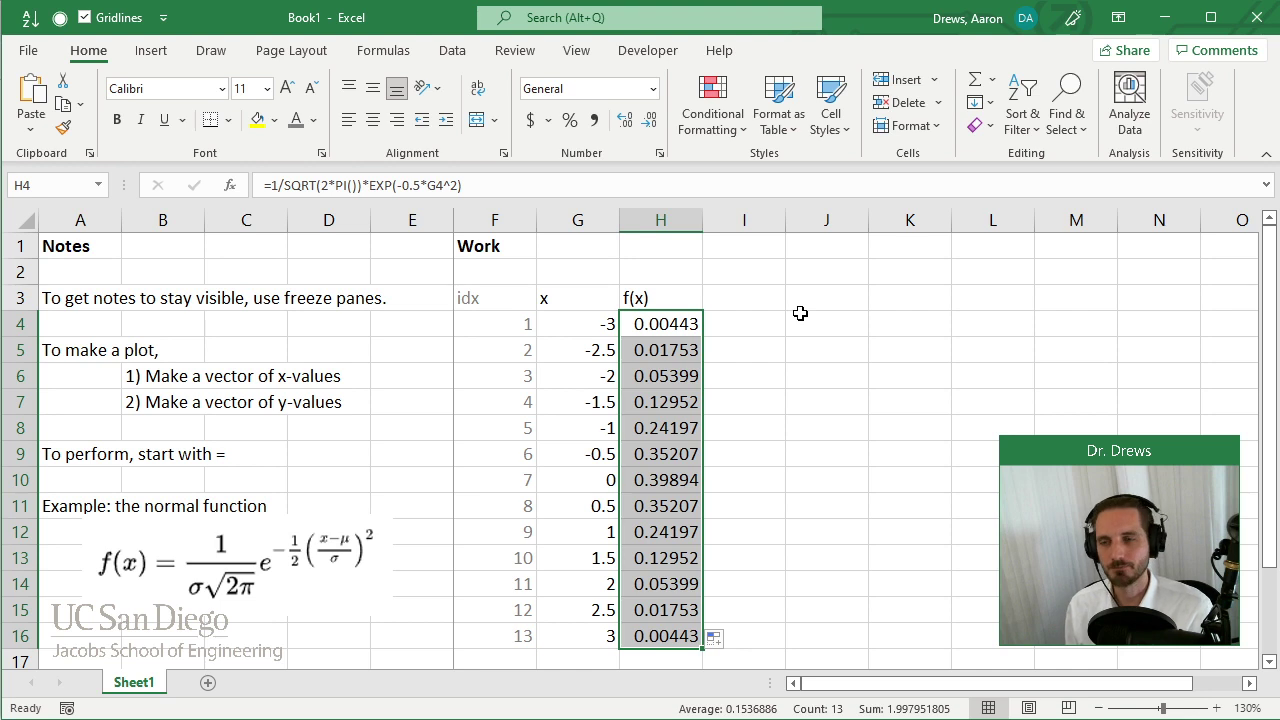
click(680, 480)
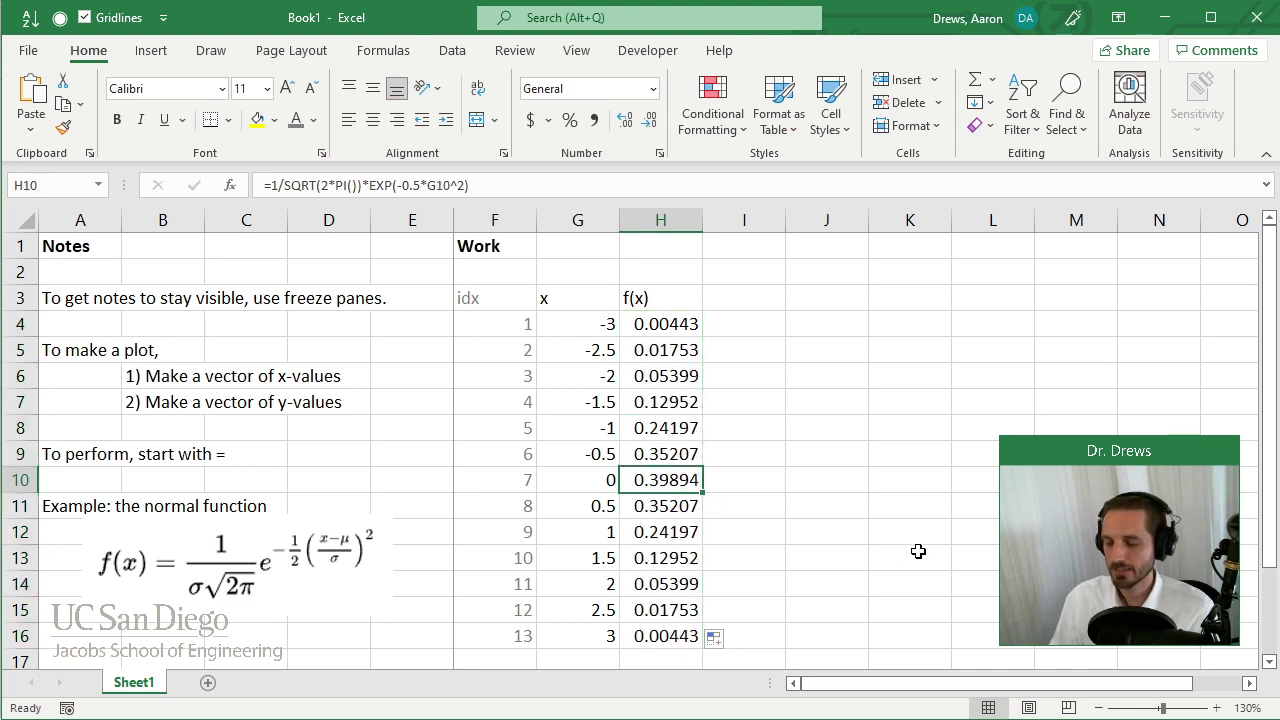
key(F2)
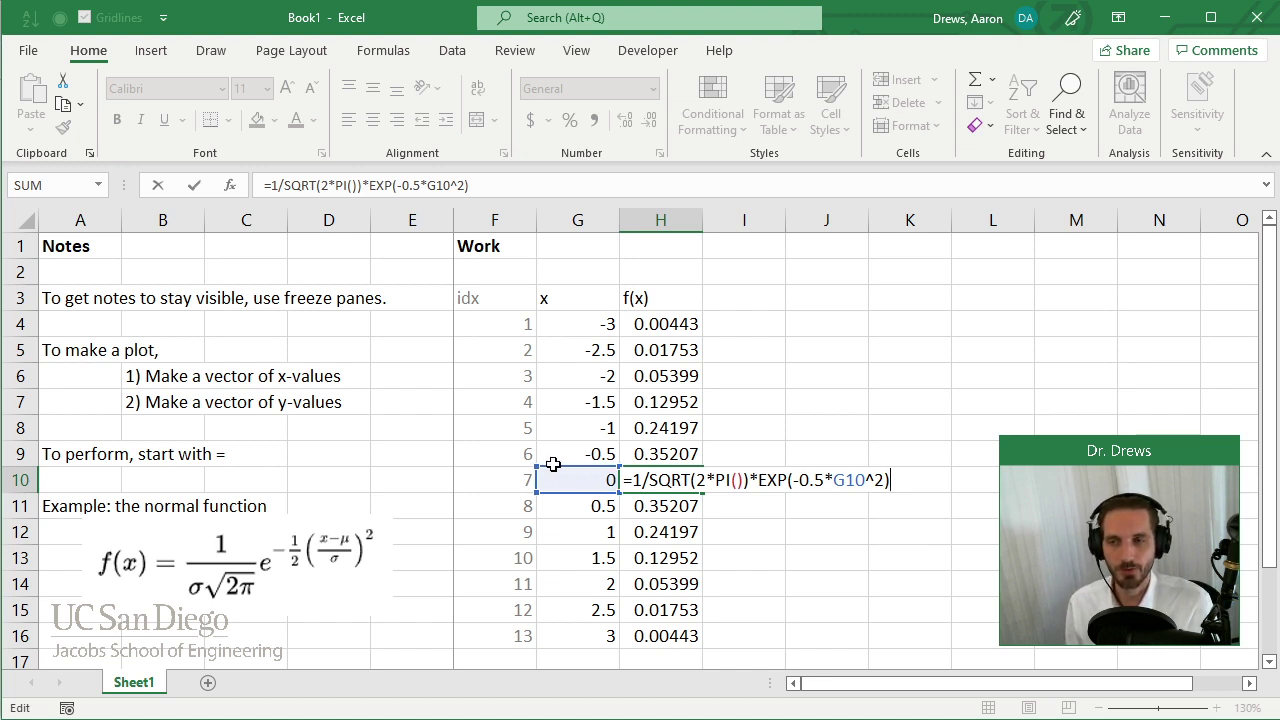
drag(557, 474, 584, 483)
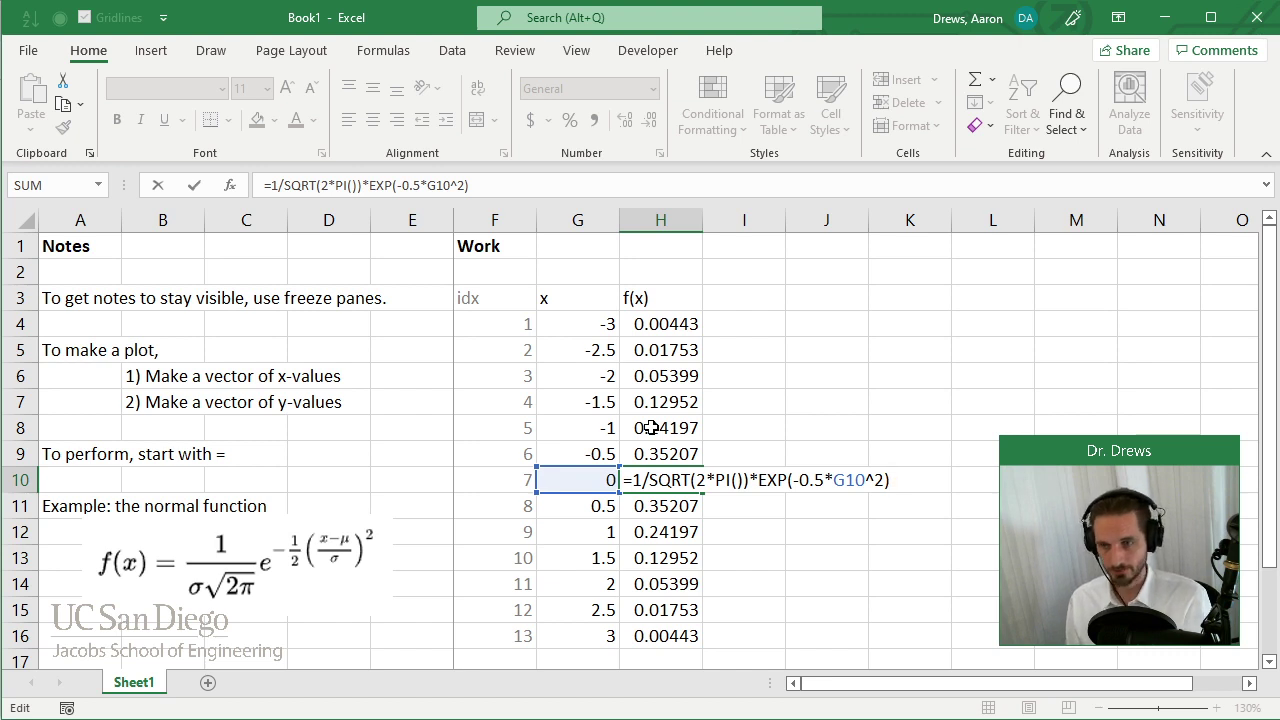
key(Return)
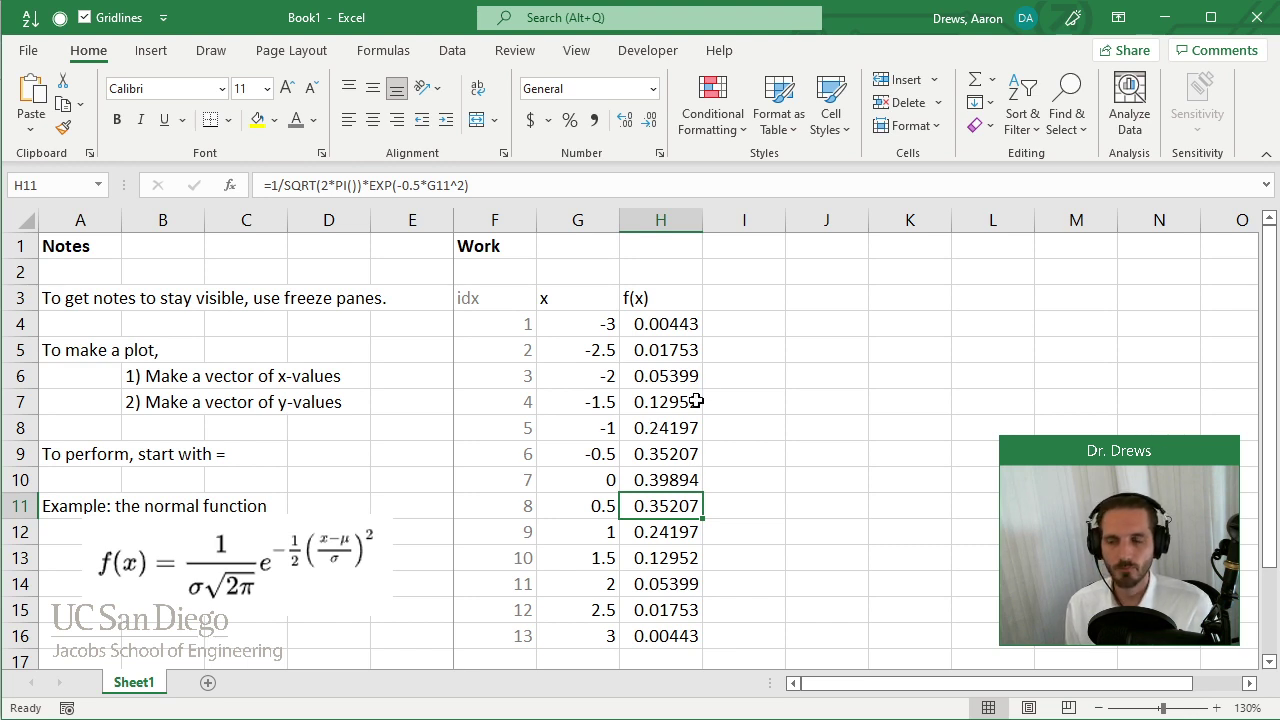
Step: Clear the f(x) values in H5:H16 and refill them by extending the H4 formula down to H16
drag(694, 349, 680, 640)
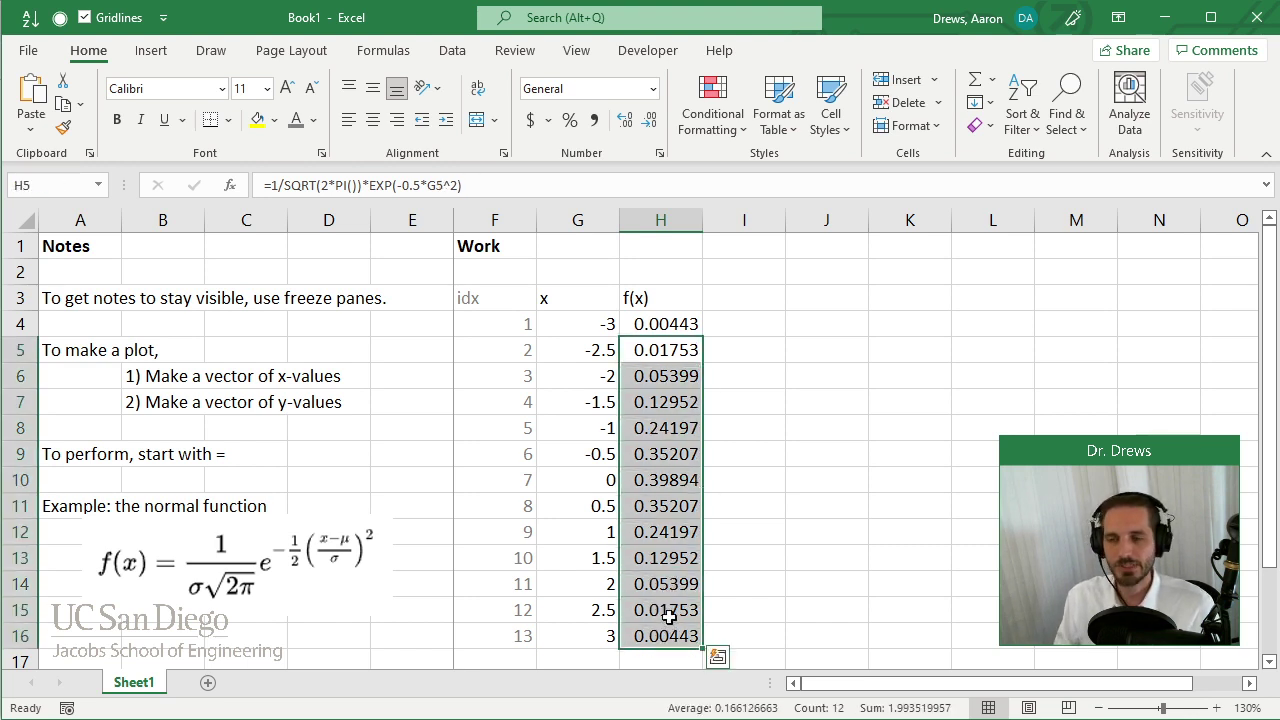
key(Delete)
click(756, 418)
click(678, 326)
drag(703, 337, 686, 648)
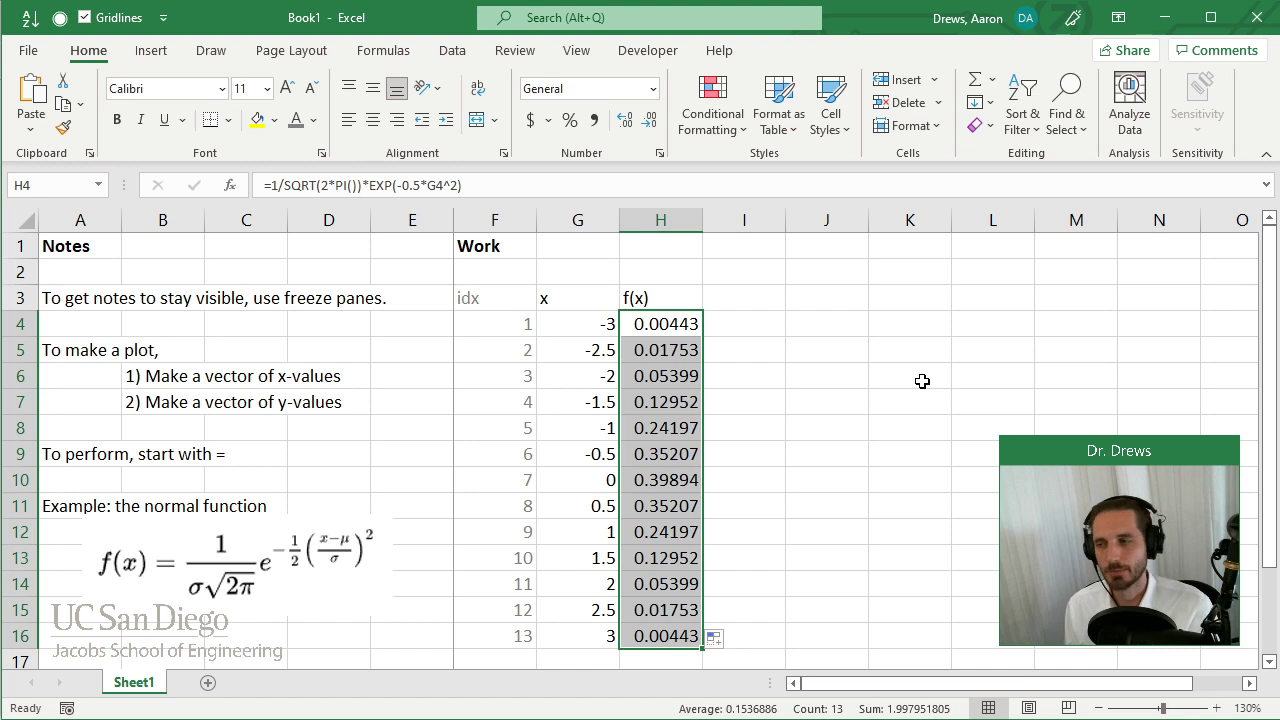
click(922, 380)
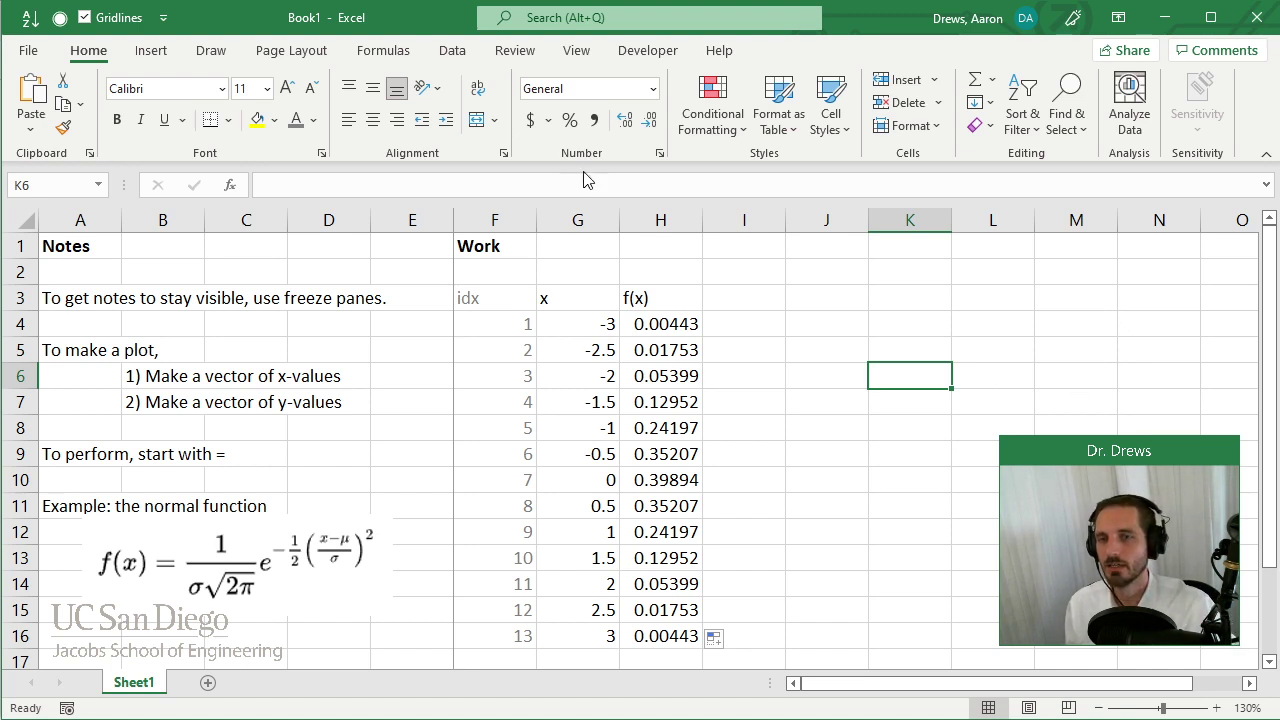
Step: Circle the x header in red ink, and undo an arrow drawn toward cell H4
click(212, 51)
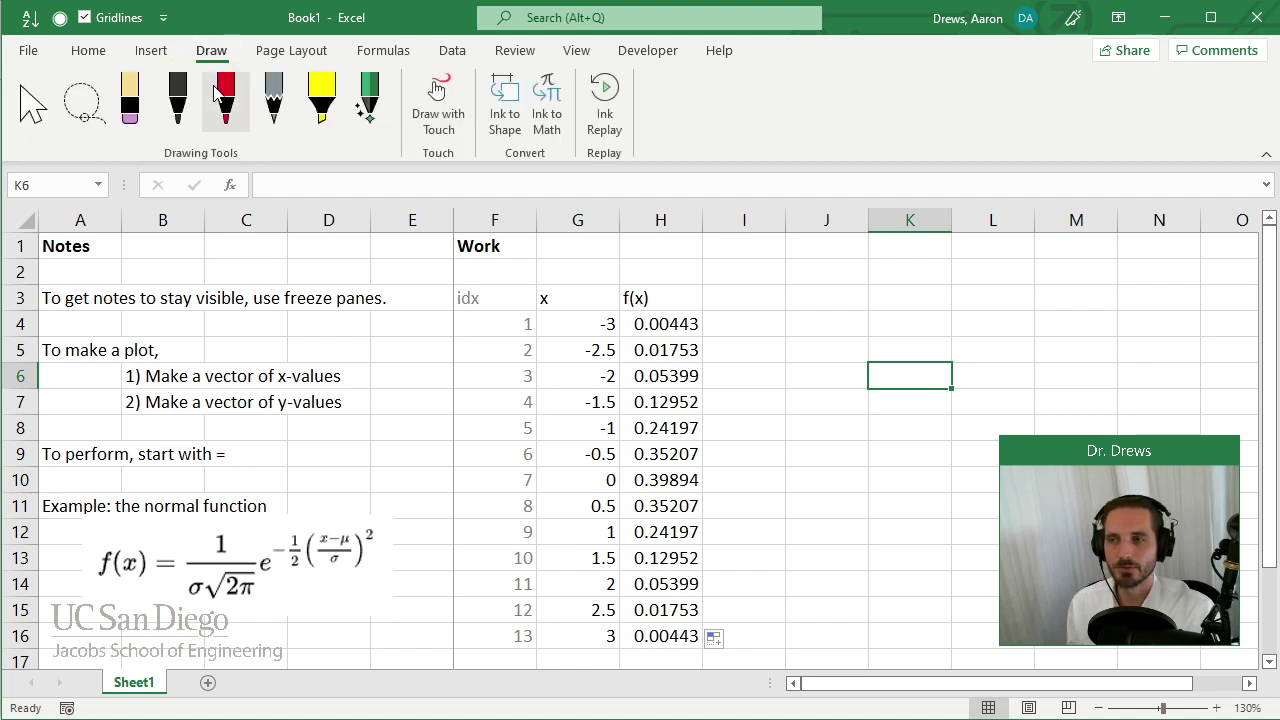
click(223, 110)
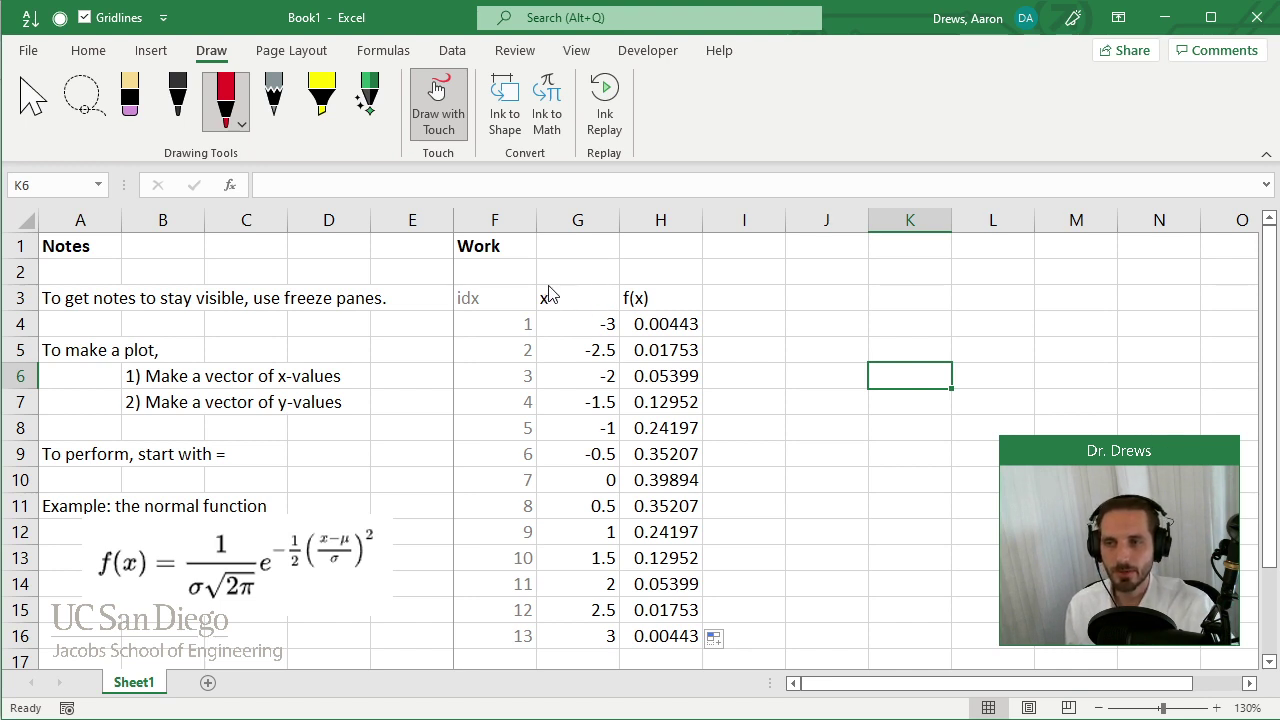
mouse_move(551, 294)
mouse_down()
mouse_move(546, 323)
mouse_move(551, 292)
mouse_up()
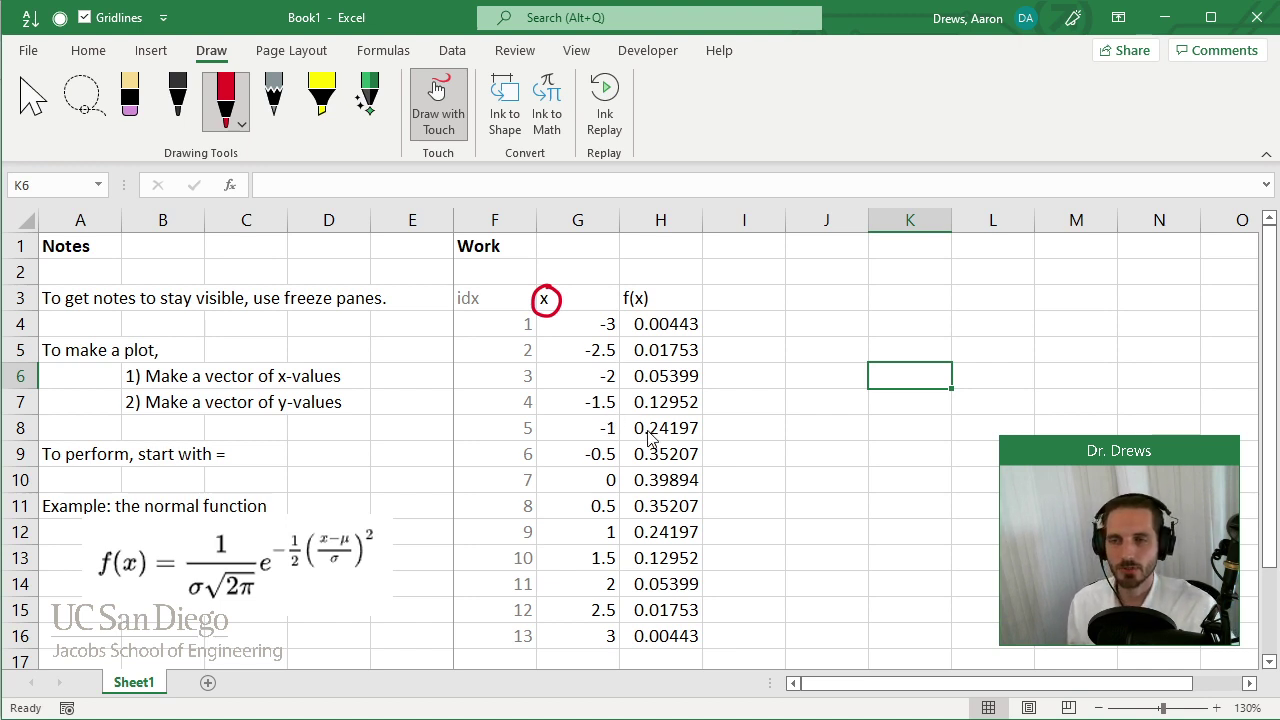
mouse_move(706, 326)
mouse_down()
mouse_move(760, 311)
mouse_move(716, 334)
mouse_up()
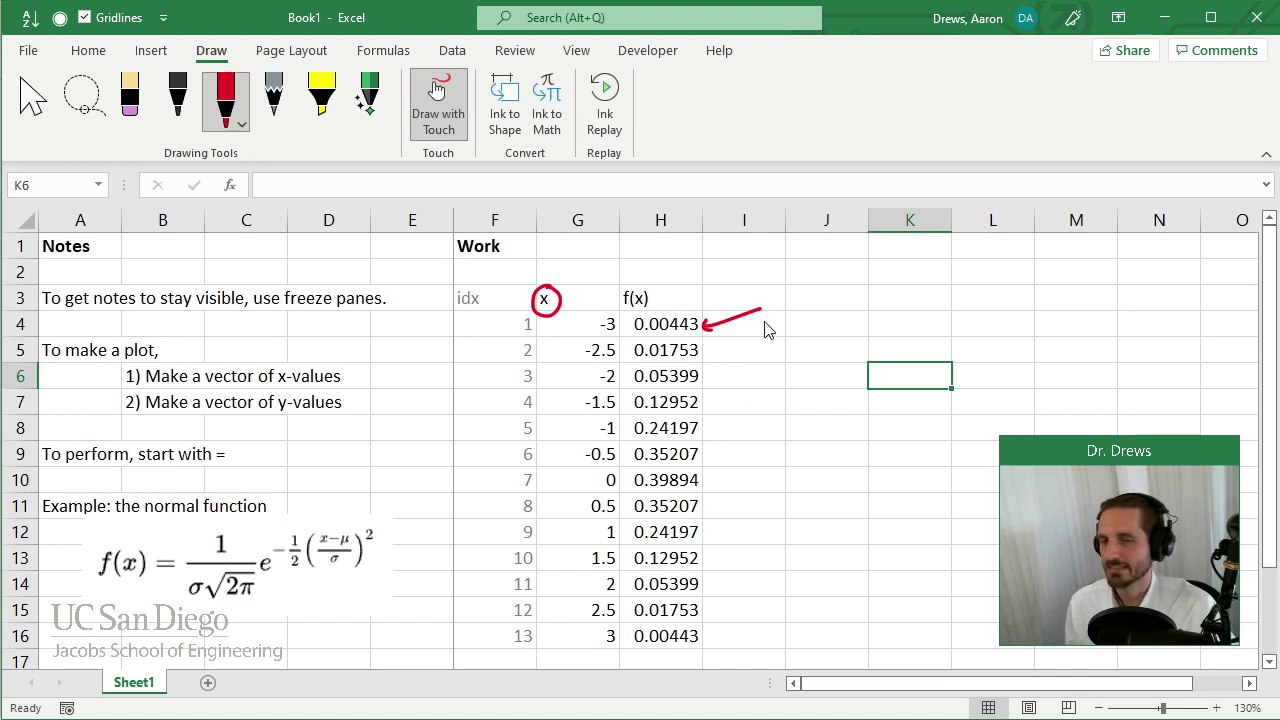
key(ctrl+z)
key(ctrl+z)
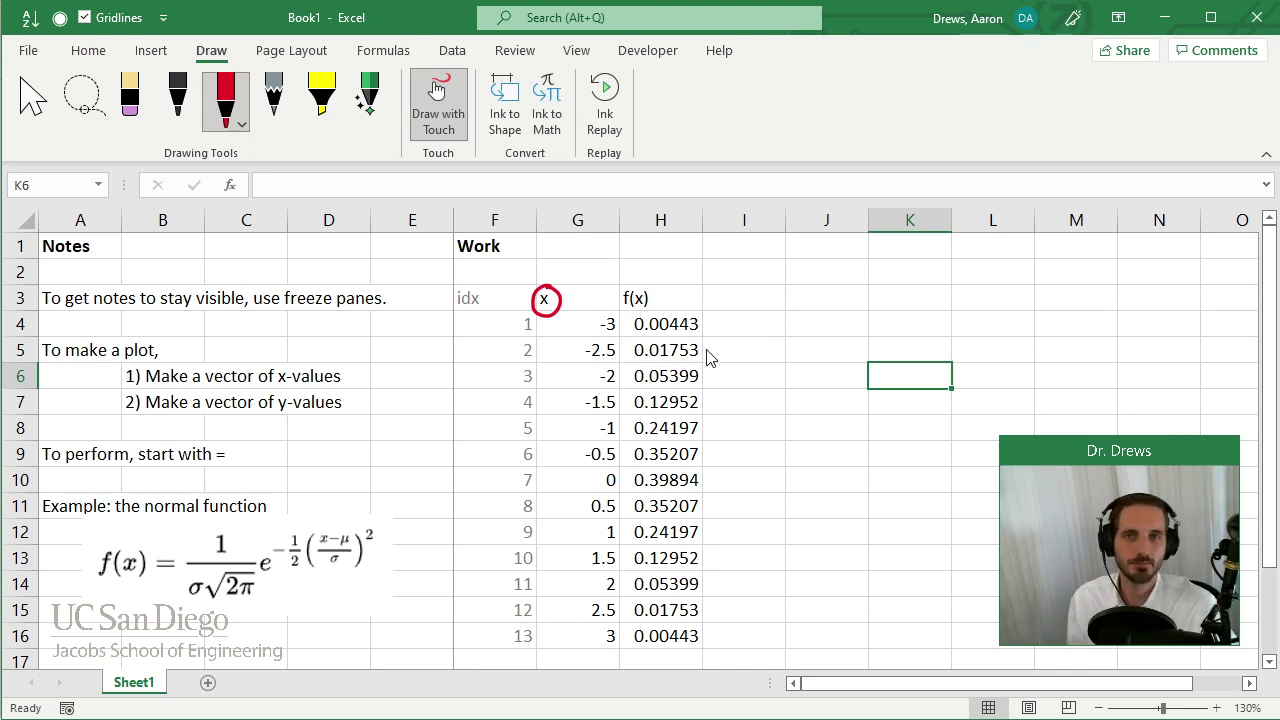
Step: Write "Label" in red ink above the column headers with arrows to x and f(x), and circle f(x)
mouse_move(556, 276)
mouse_down()
mouse_move(612, 238)
mouse_move(634, 252)
mouse_up()
click(660, 220)
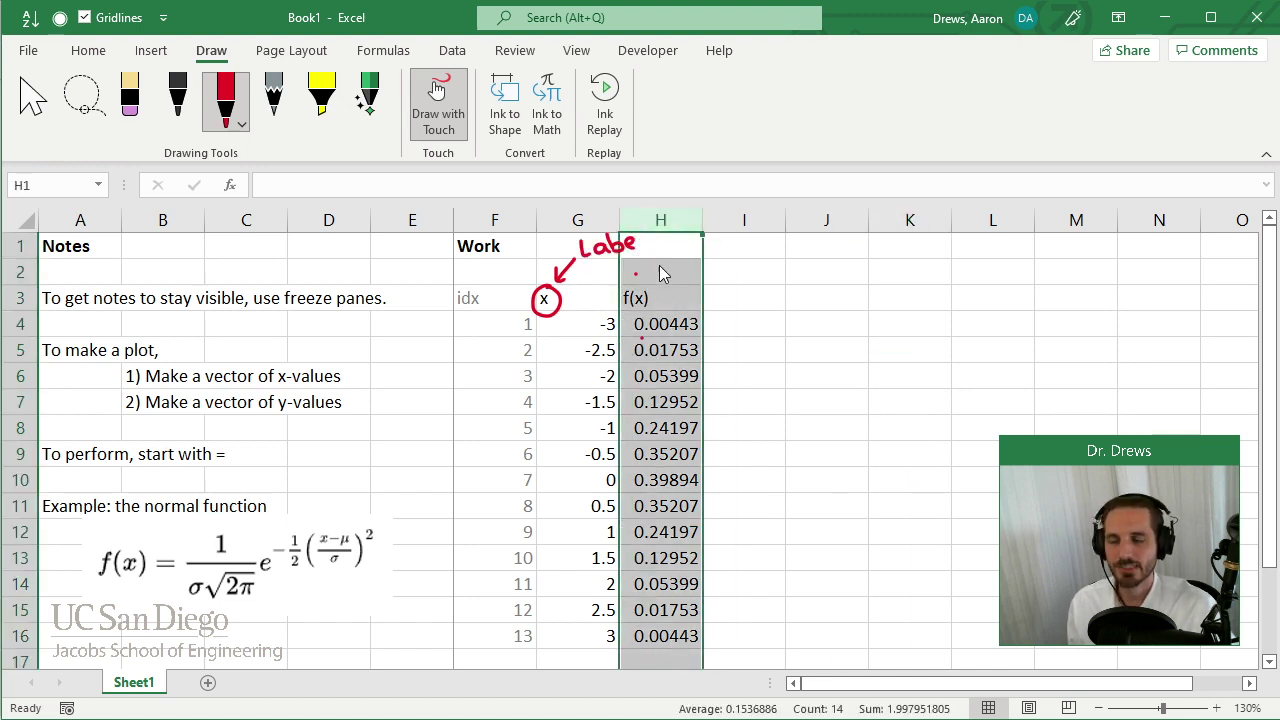
click(33, 97)
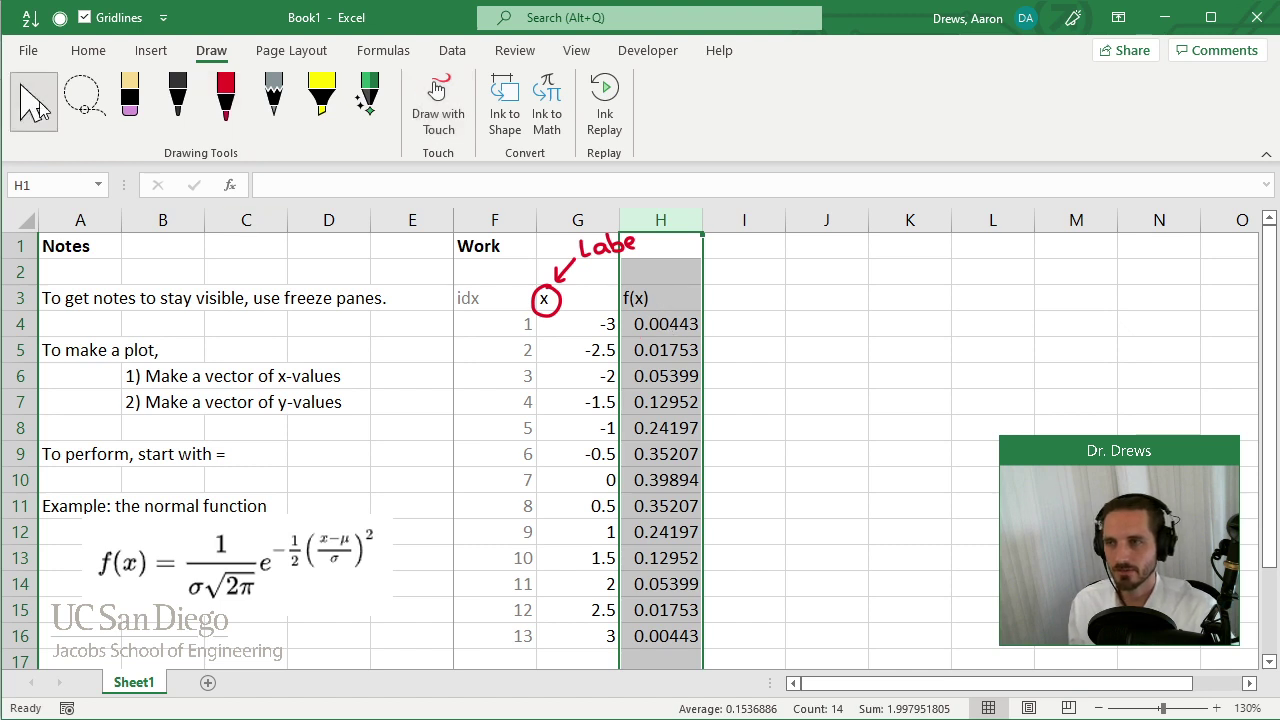
drag(595, 247, 650, 258)
click(225, 97)
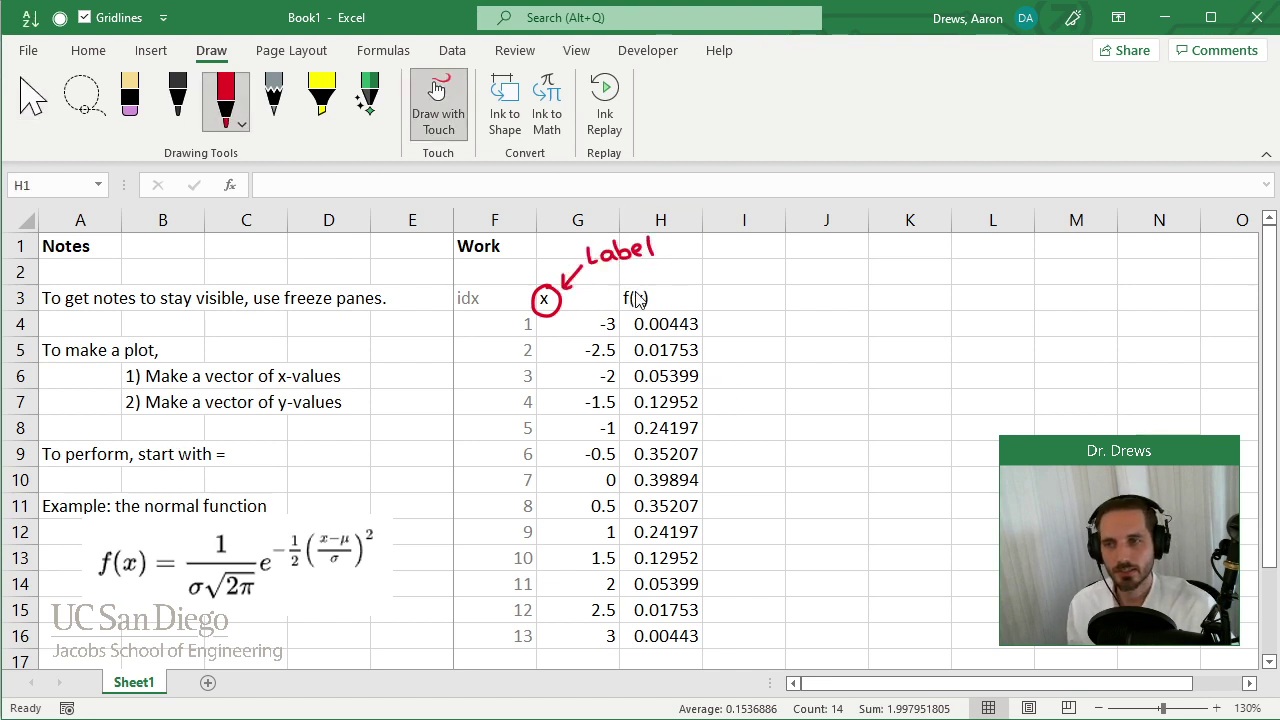
mouse_move(636, 290)
mouse_down()
mouse_move(622, 305)
mouse_move(655, 292)
mouse_move(615, 292)
mouse_up()
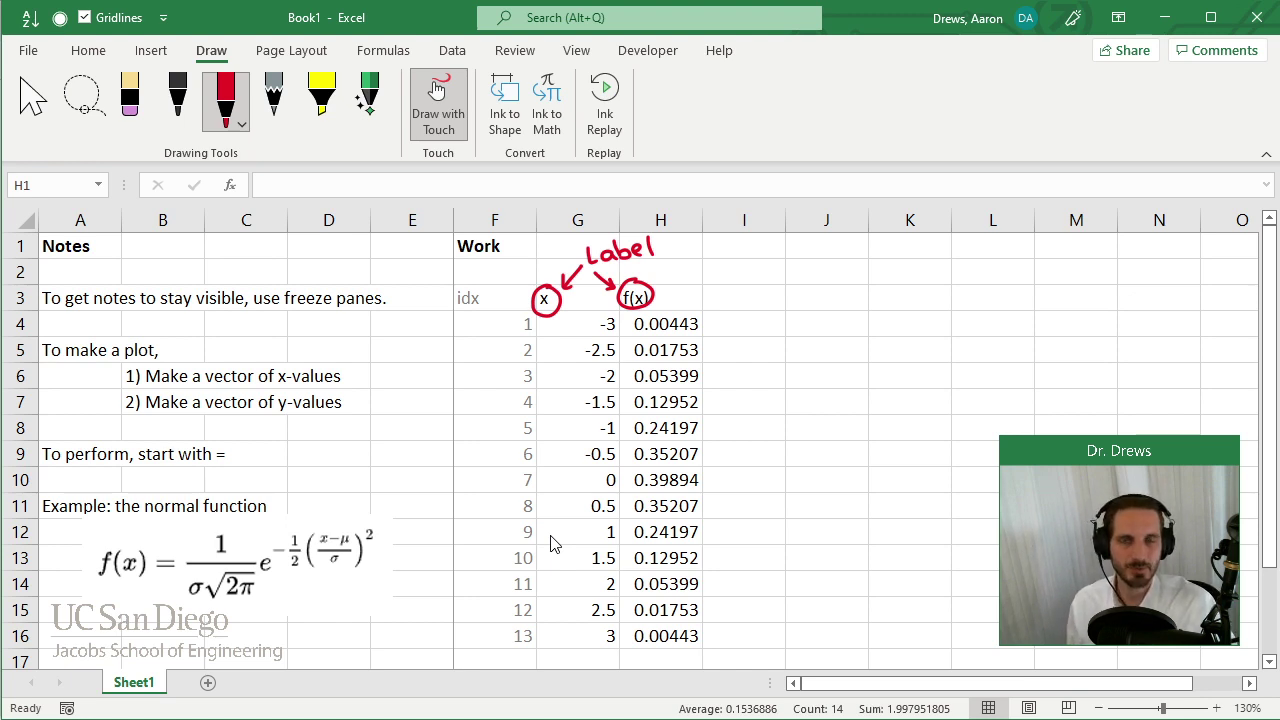
Step: Write "(comment)" and "(variable)" in black ink beside the red "Label" annotation
click(178, 98)
mouse_move(683, 250)
mouse_down()
mouse_move(681, 270)
mouse_move(702, 256)
mouse_move(785, 264)
mouse_up()
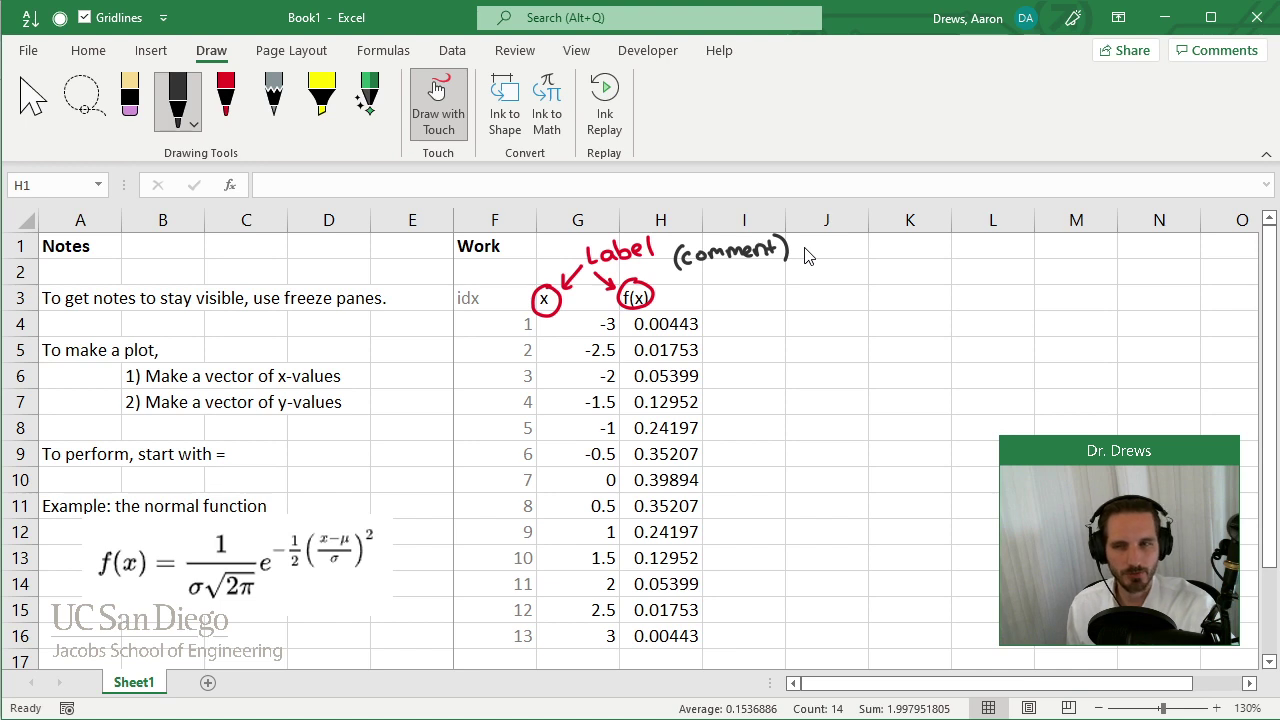
mouse_move(803, 246)
mouse_down()
mouse_move(799, 267)
mouse_move(883, 251)
mouse_move(908, 272)
mouse_up()
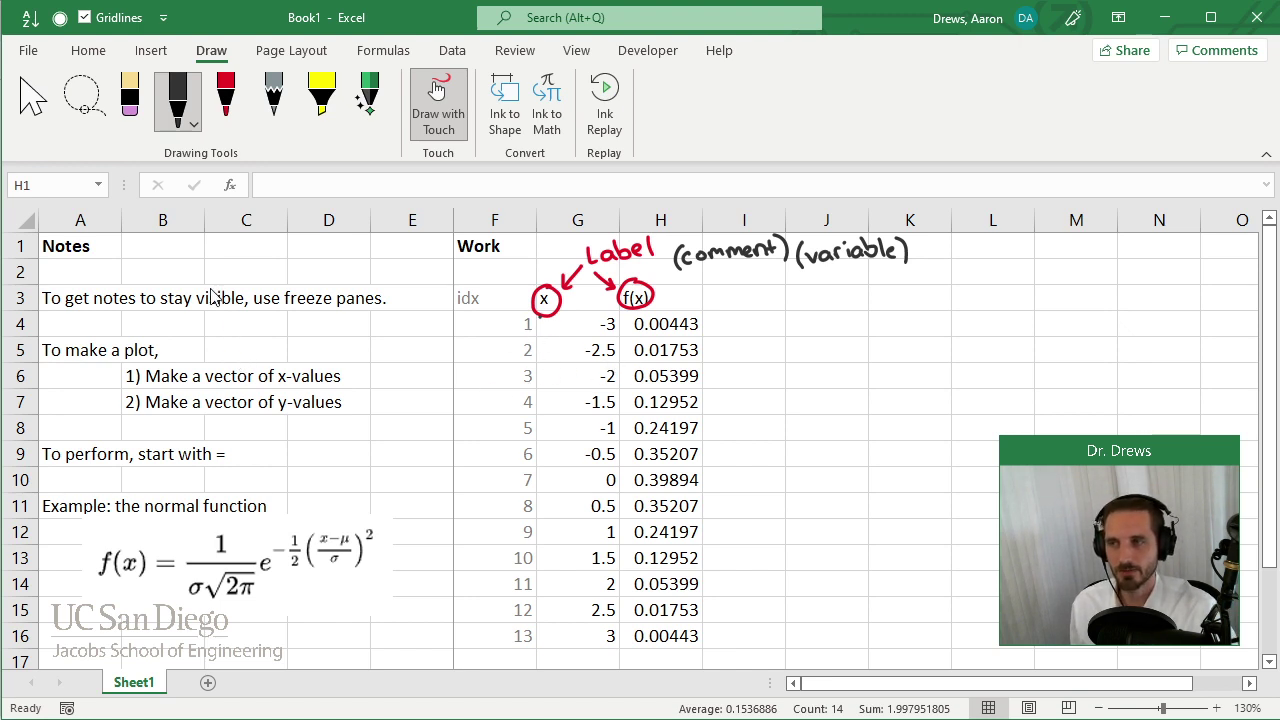
Step: Highlight the word "vector" in yellow in both numbered plot notes in rows 6 and 7
click(321, 100)
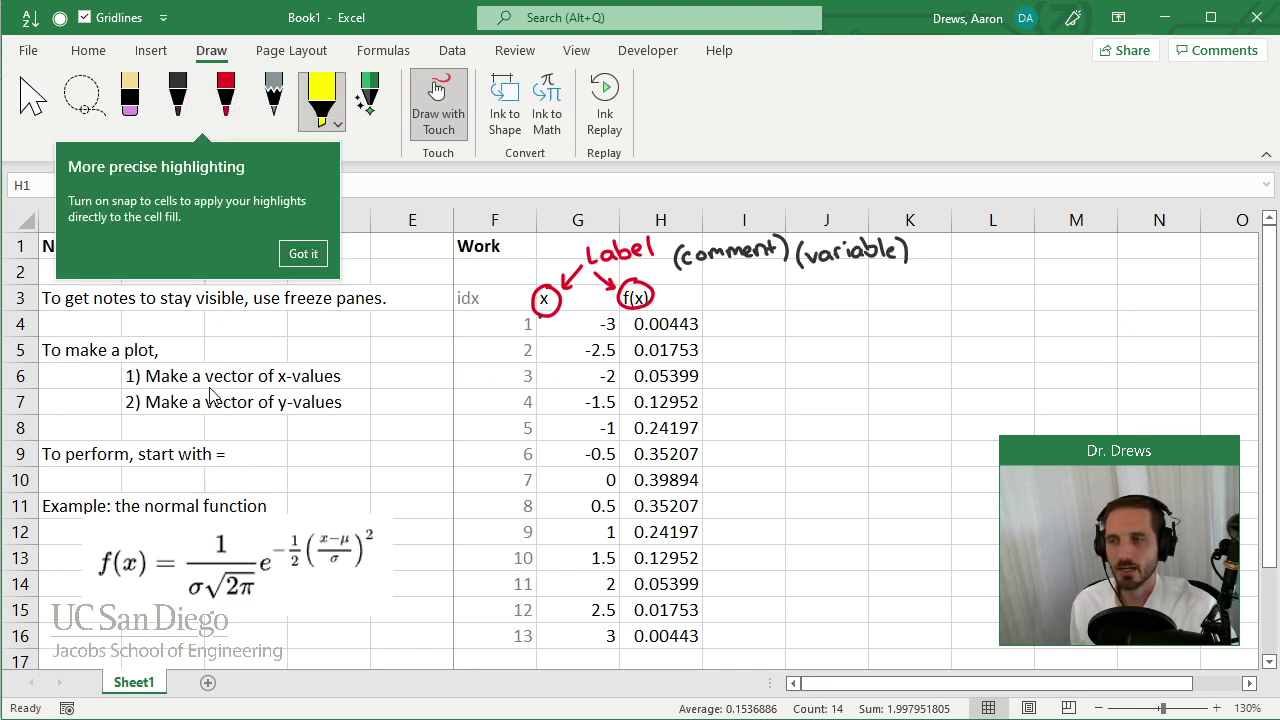
mouse_move(198, 376)
mouse_down()
mouse_move(258, 373)
mouse_move(222, 401)
mouse_move(258, 401)
mouse_up()
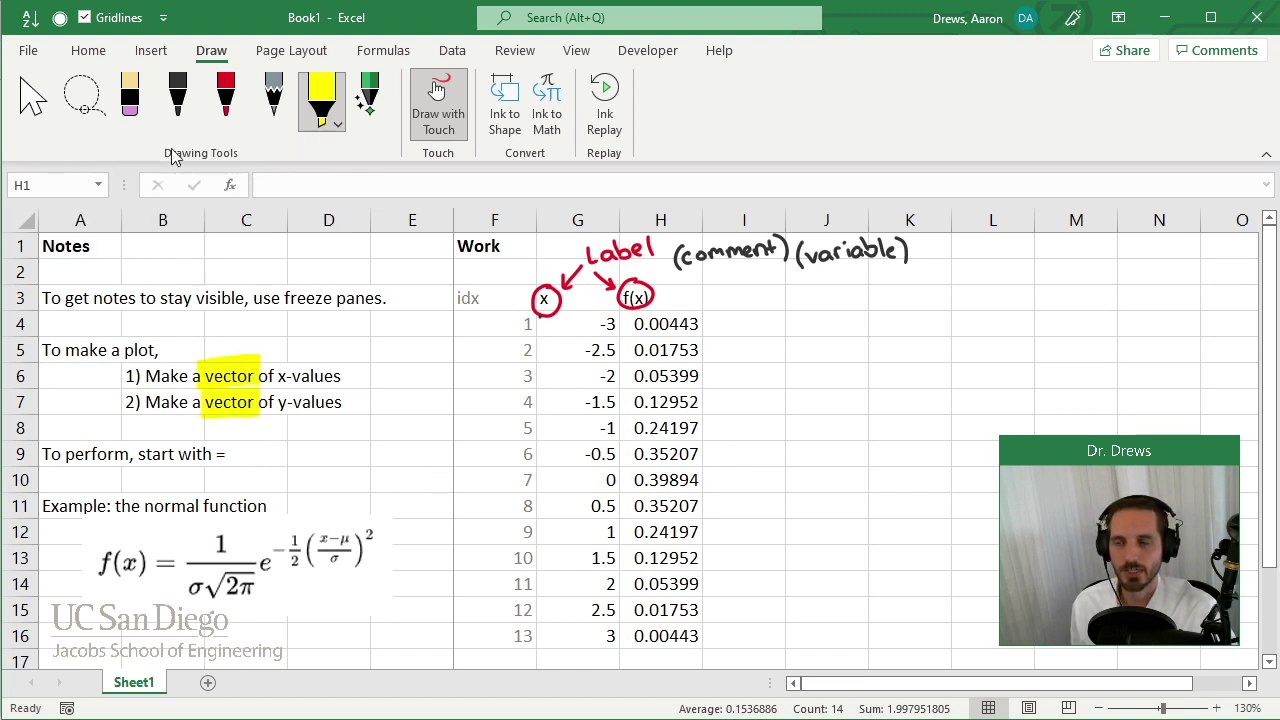
Step: Try enclosing the f(x) values in H4:H16 with black ink brackets, and undo both strokes
click(177, 100)
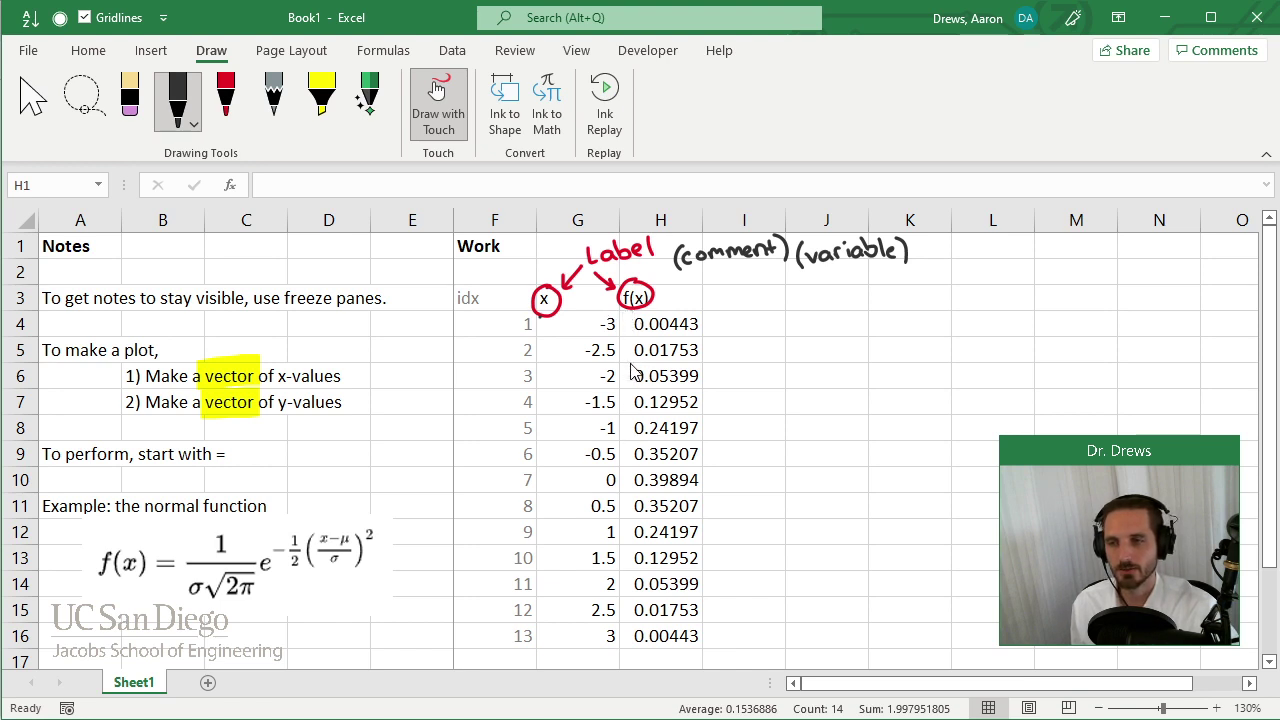
mouse_move(640, 314)
mouse_down()
mouse_move(630, 390)
mouse_move(648, 652)
mouse_up()
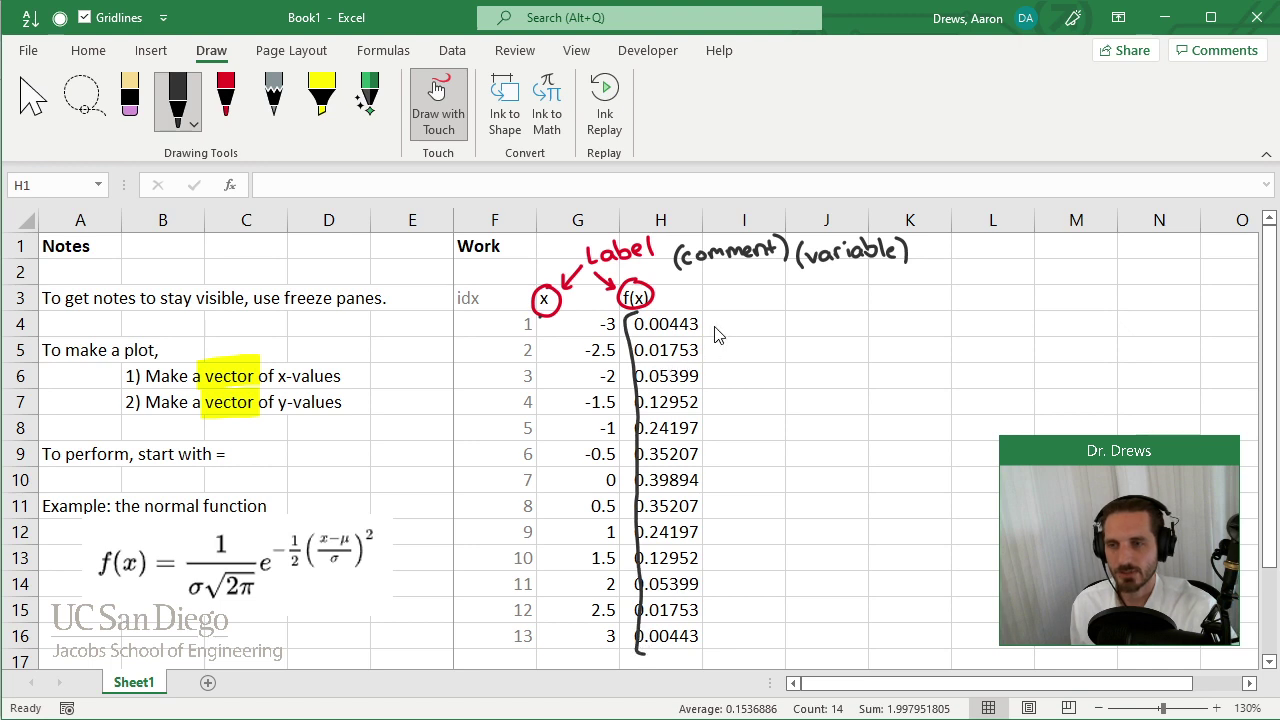
mouse_move(698, 316)
mouse_down()
mouse_move(729, 414)
mouse_move(734, 586)
mouse_move(729, 663)
mouse_move(713, 667)
mouse_up()
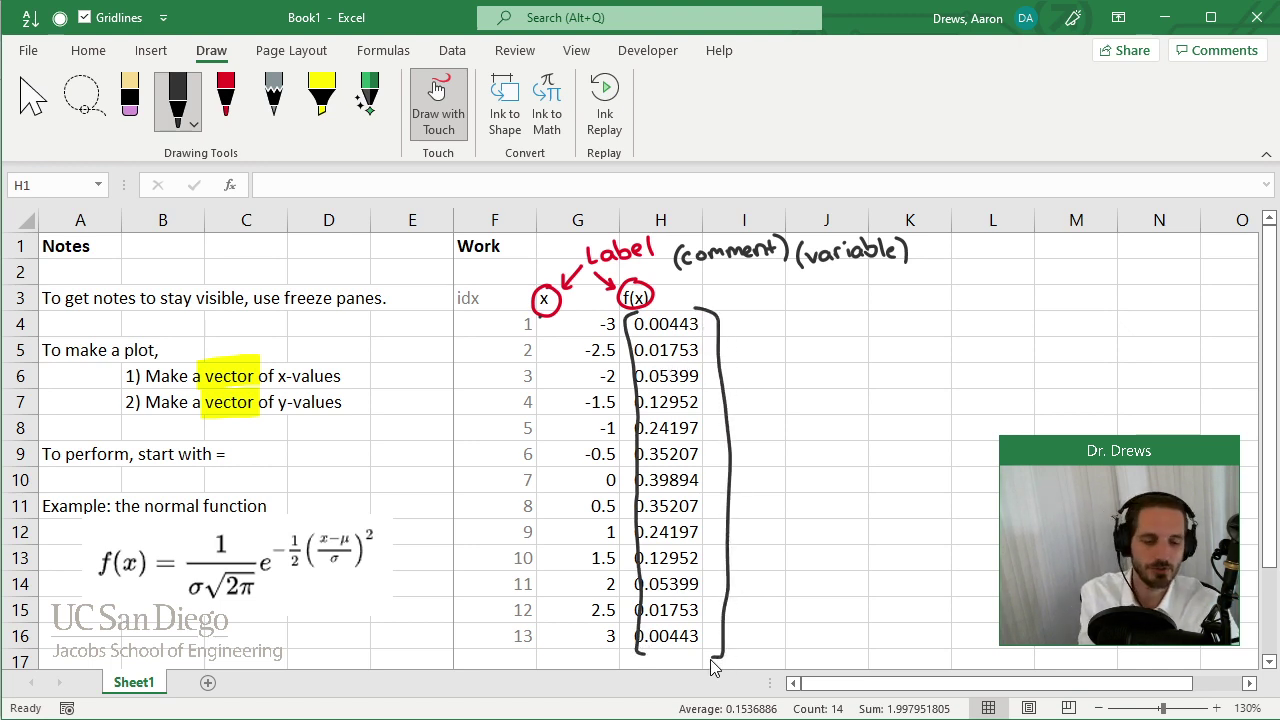
key(ctrl+z)
key(ctrl+z)
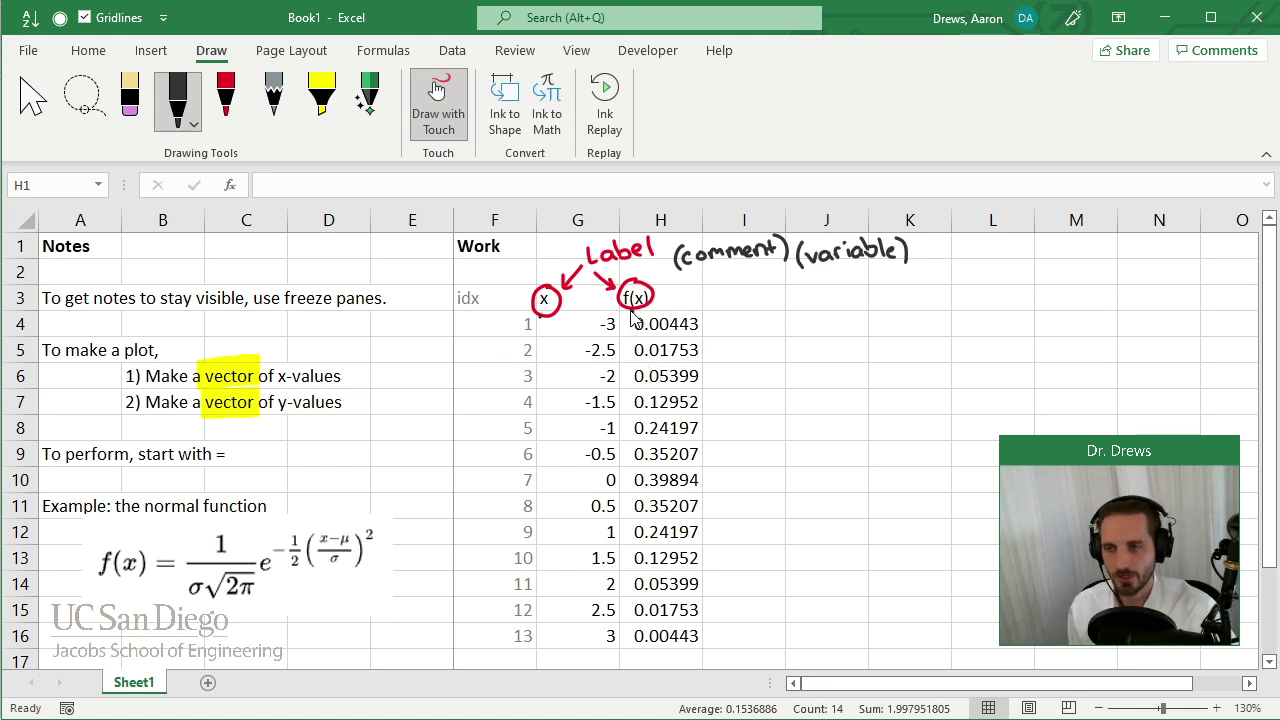
Step: Enclose the f(x) values in H4:H16 with black ink brackets and label them "column vector" with an arrow
drag(631, 316, 632, 668)
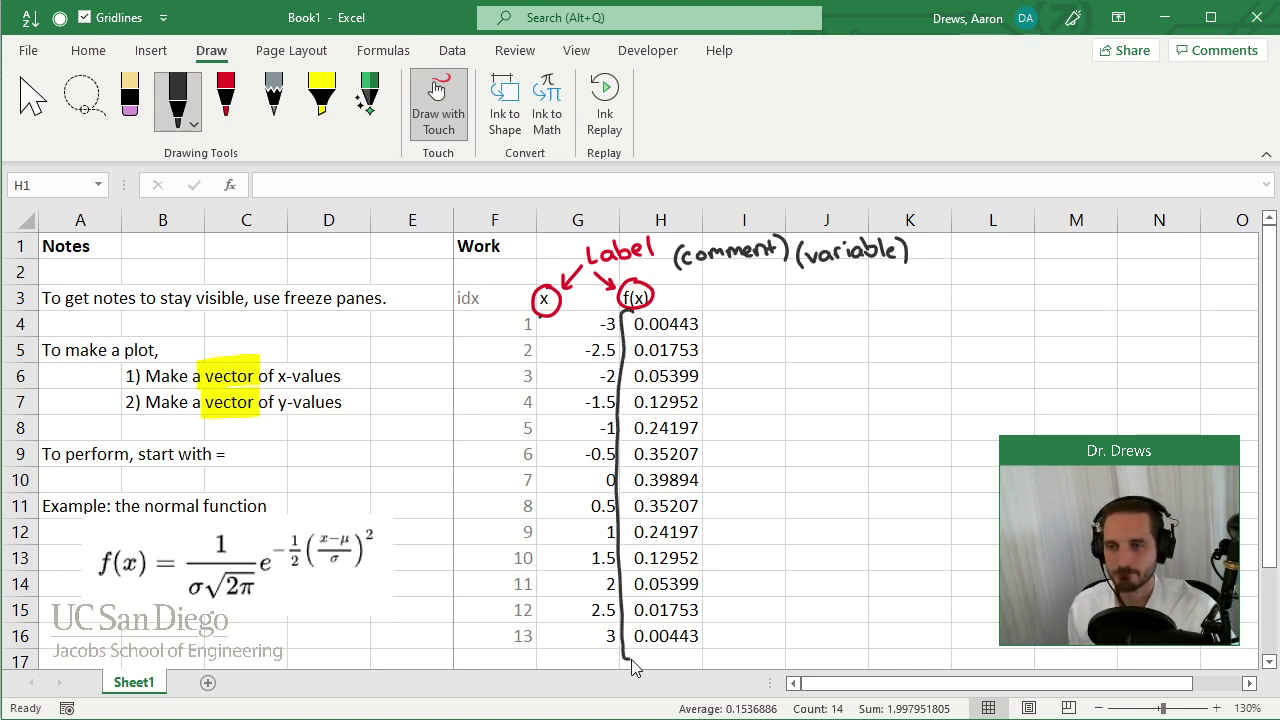
mouse_move(690, 310)
mouse_down()
mouse_move(710, 462)
mouse_move(702, 662)
mouse_up()
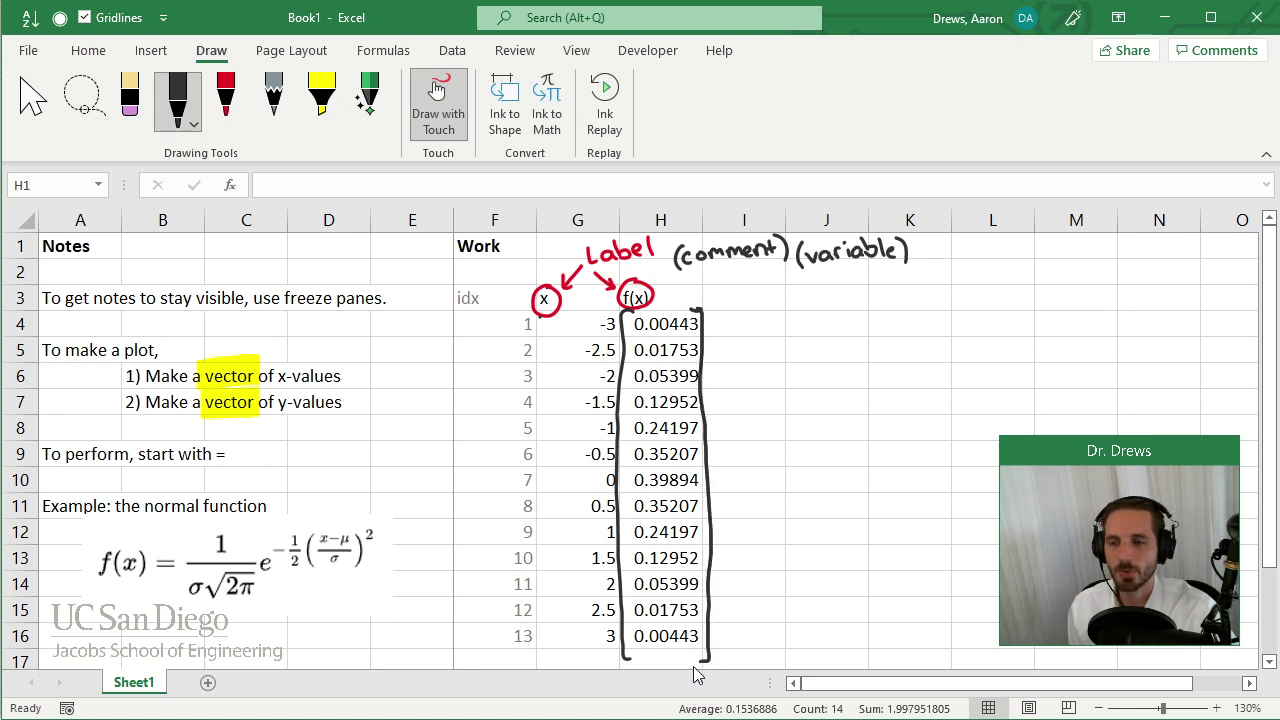
mouse_move(752, 341)
mouse_down()
mouse_move(712, 352)
mouse_move(725, 366)
mouse_move(786, 333)
mouse_move(793, 347)
mouse_up()
mouse_move(796, 336)
mouse_down()
mouse_move(922, 340)
mouse_move(958, 320)
mouse_up()
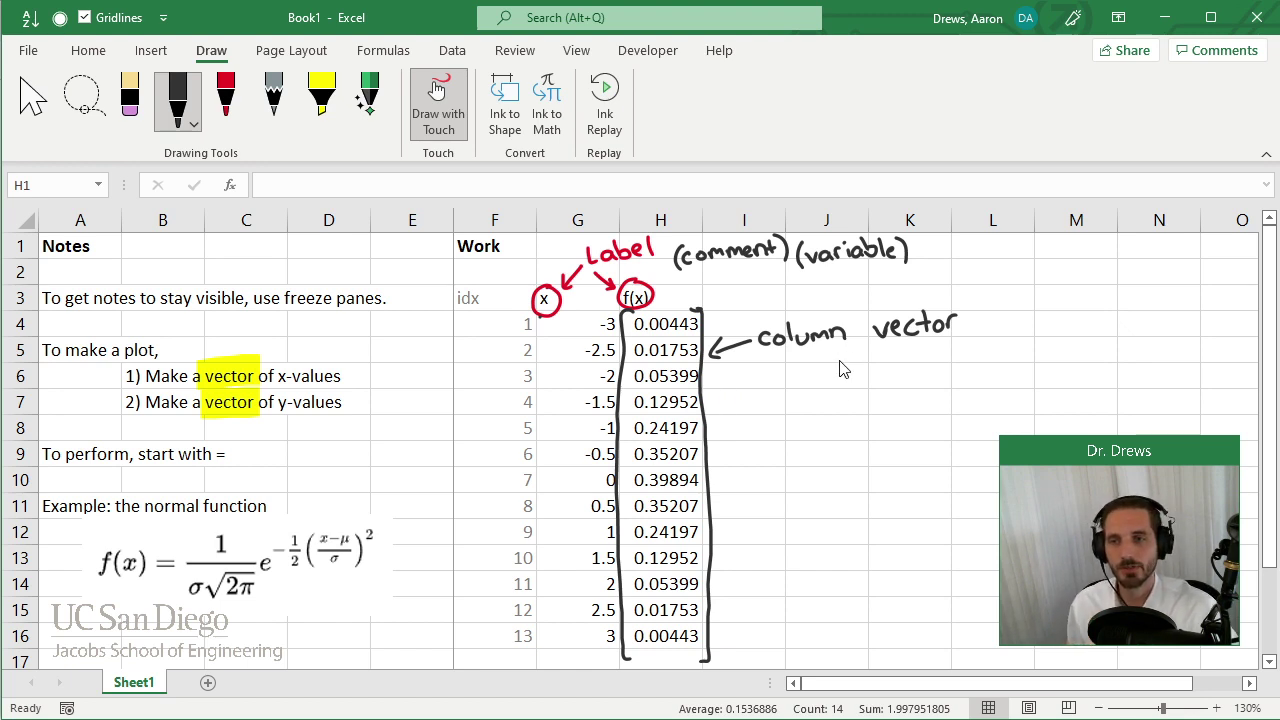
Step: Write "x", "f(x)" and "idx (index)" in black ink as a list beneath the "column vector" label
mouse_move(839, 361)
mouse_down()
mouse_move(854, 377)
mouse_move(839, 378)
mouse_move(843, 408)
mouse_move(877, 408)
mouse_up()
mouse_move(877, 394)
mouse_down()
mouse_move(864, 408)
mouse_move(885, 411)
mouse_move(848, 442)
mouse_move(886, 441)
mouse_up()
click(847, 423)
mouse_move(886, 428)
mouse_down()
mouse_move(873, 441)
mouse_move(938, 432)
mouse_up()
click(921, 413)
drag(946, 422, 951, 432)
drag(950, 422, 986, 424)
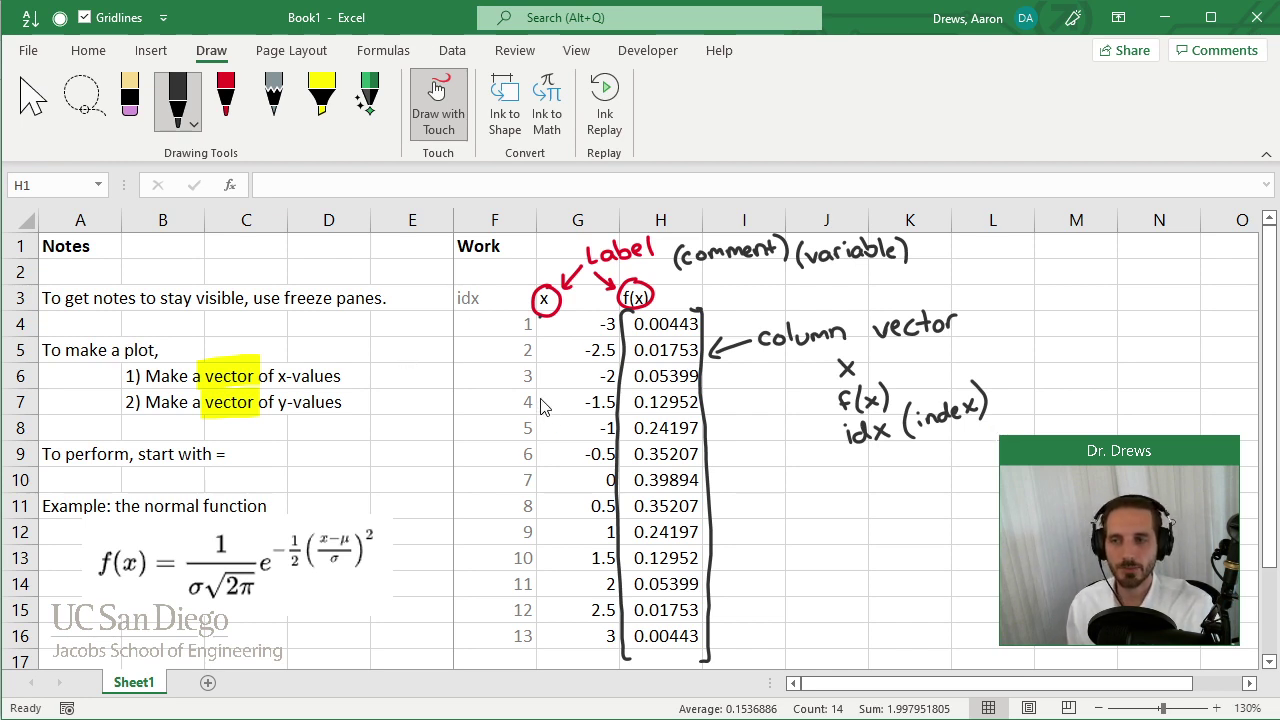
Step: Draw black ink arrows from index 4 to its x-value and from index 7 to its f(x) value, and undo both
mouse_move(541, 402)
mouse_down()
mouse_move(580, 402)
mouse_move(568, 410)
mouse_up()
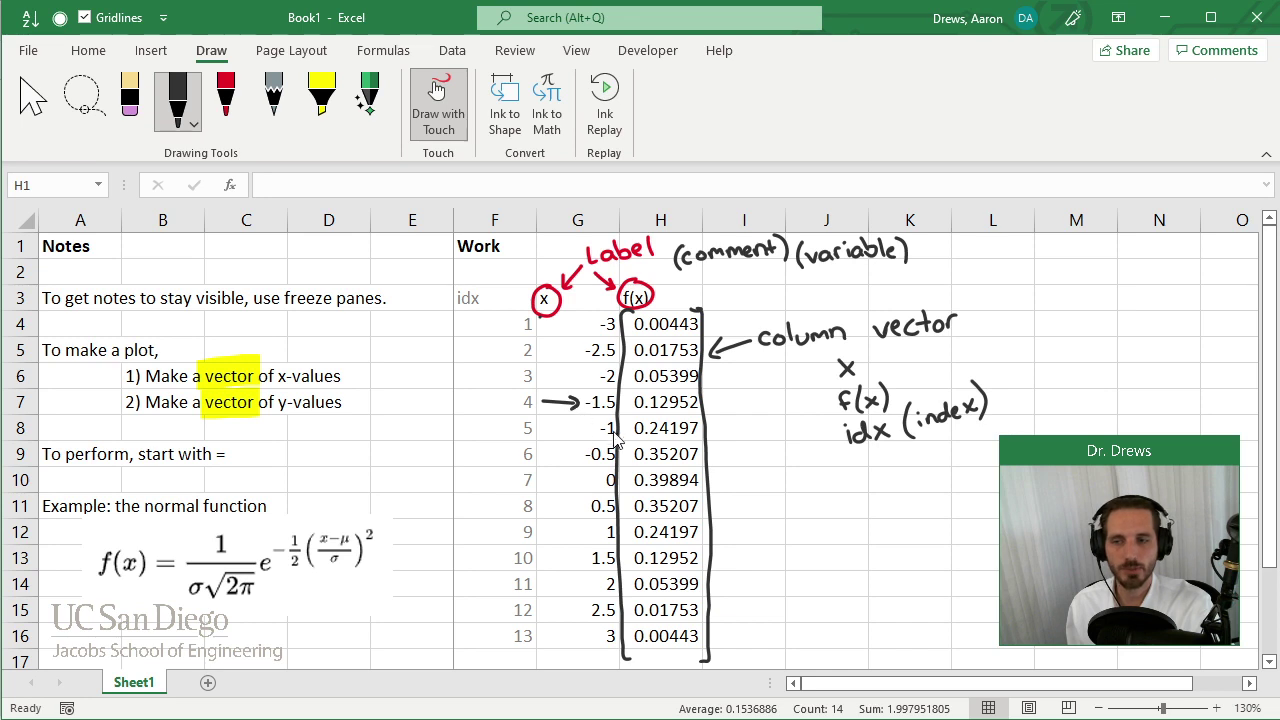
mouse_move(552, 479)
mouse_down()
mouse_move(632, 467)
mouse_move(624, 475)
mouse_up()
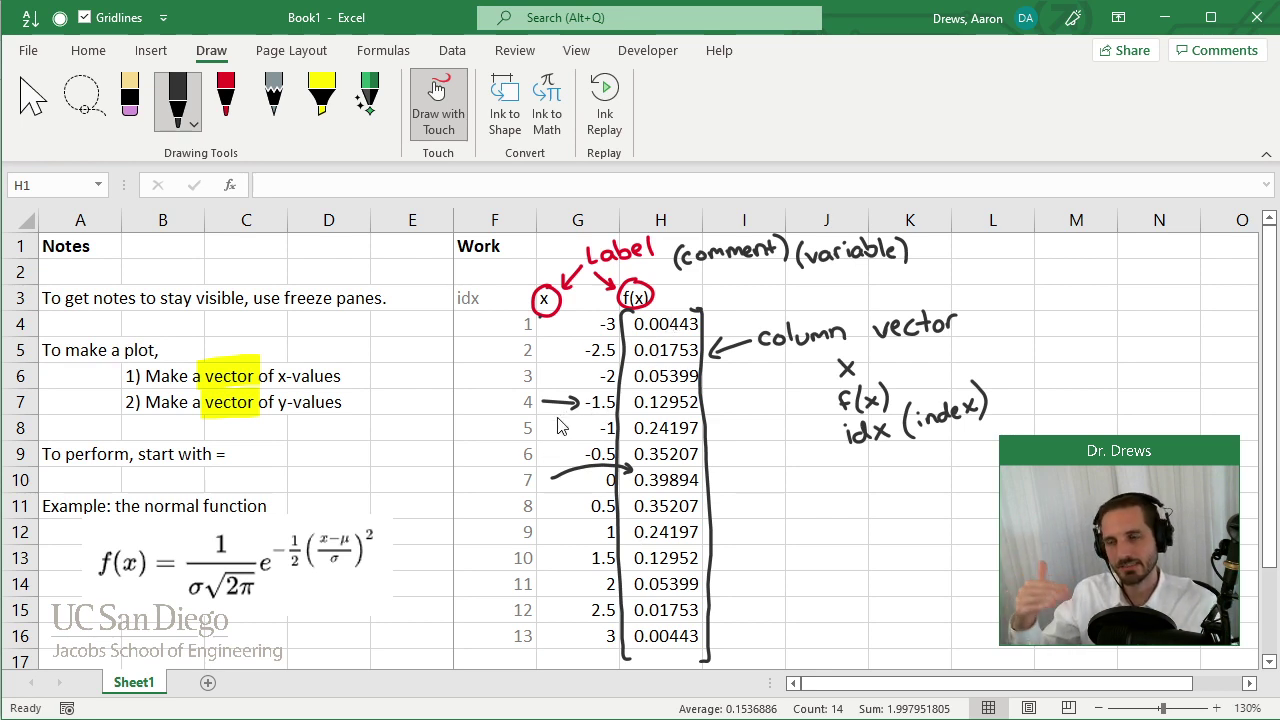
key(ctrl+z)
key(ctrl+z)
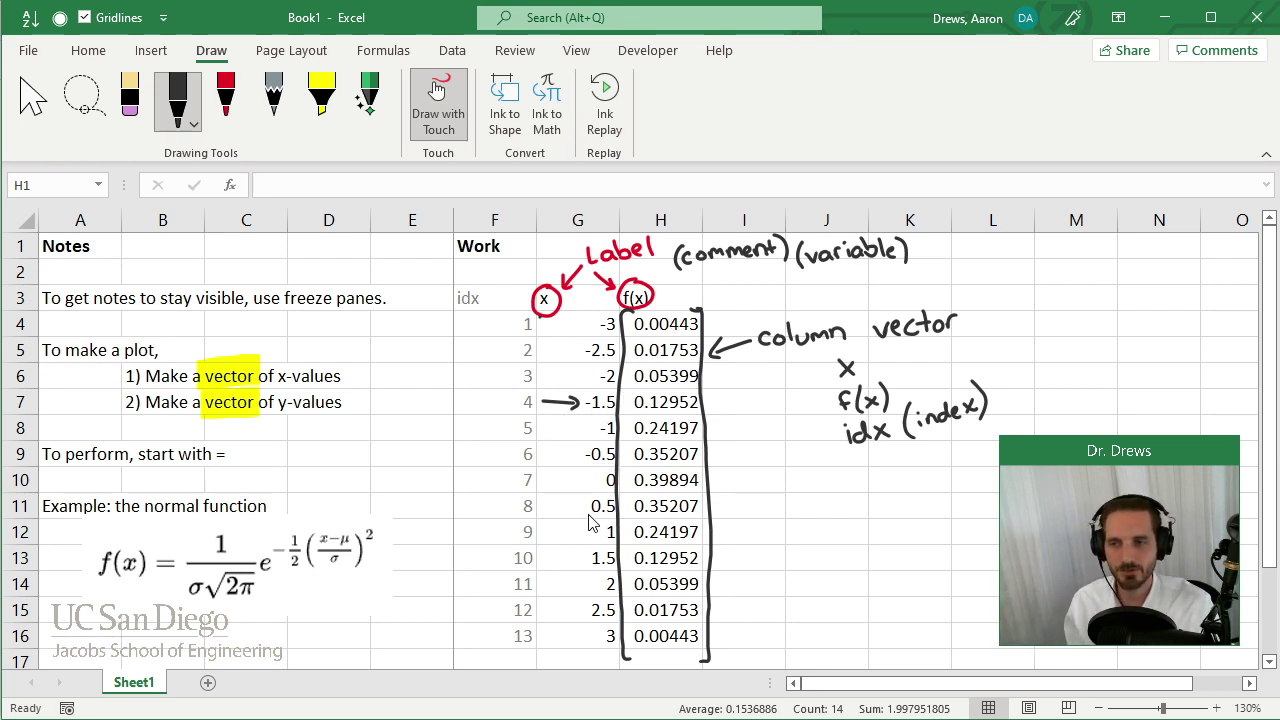
key(ctrl+z)
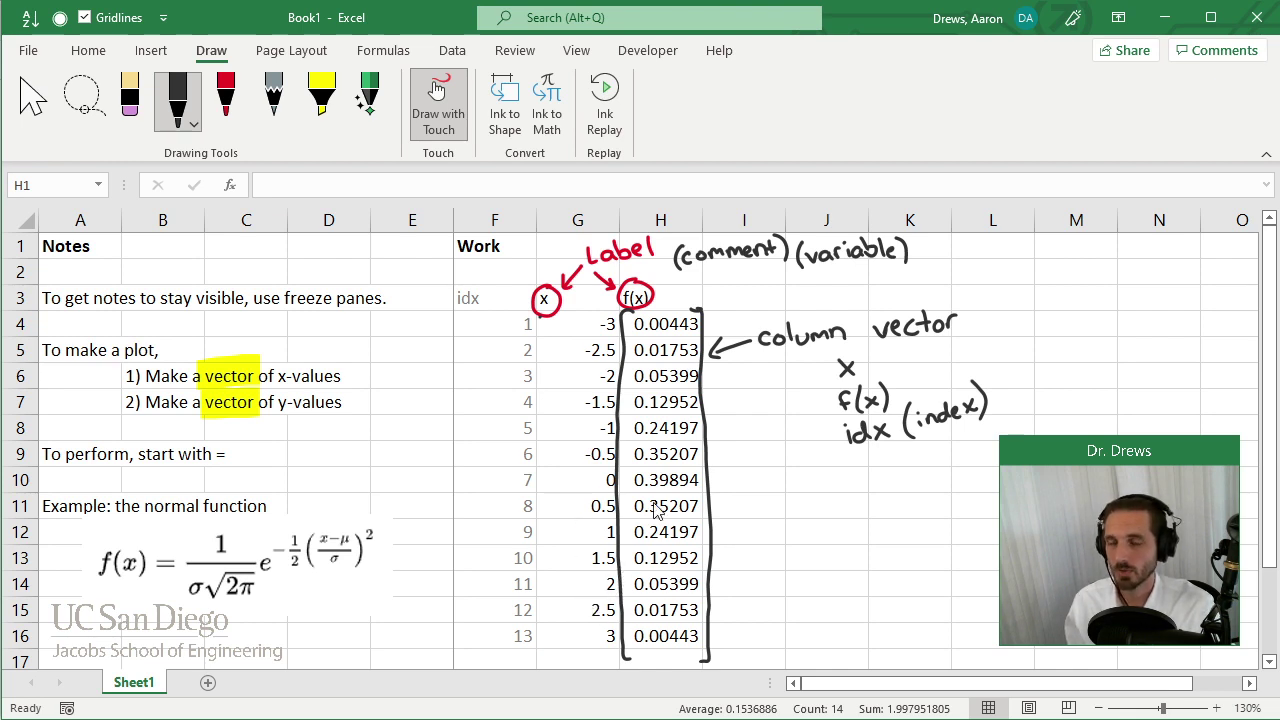
Step: Enclose the idx, x and f(x) values in F4:H16 with red ink brackets and label them "matrix" with an arrow
click(227, 97)
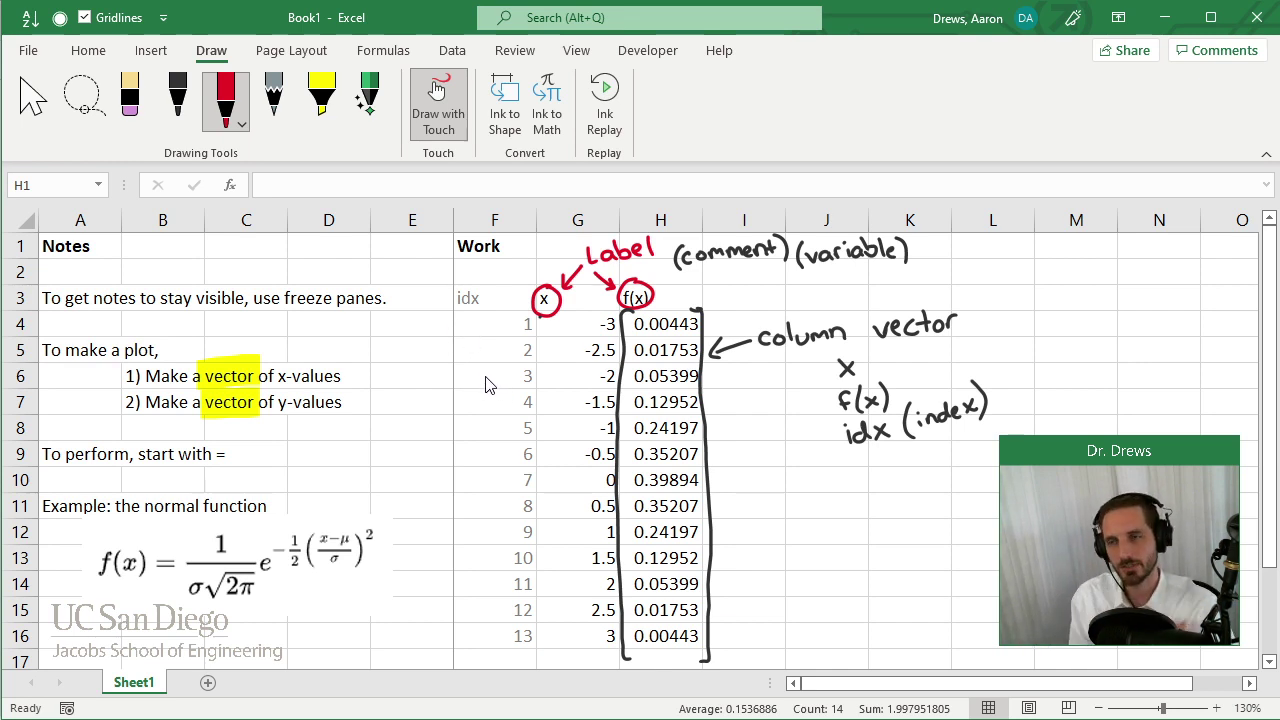
mouse_move(467, 310)
mouse_down()
mouse_move(456, 311)
mouse_move(463, 400)
mouse_up()
key(ctrl+z)
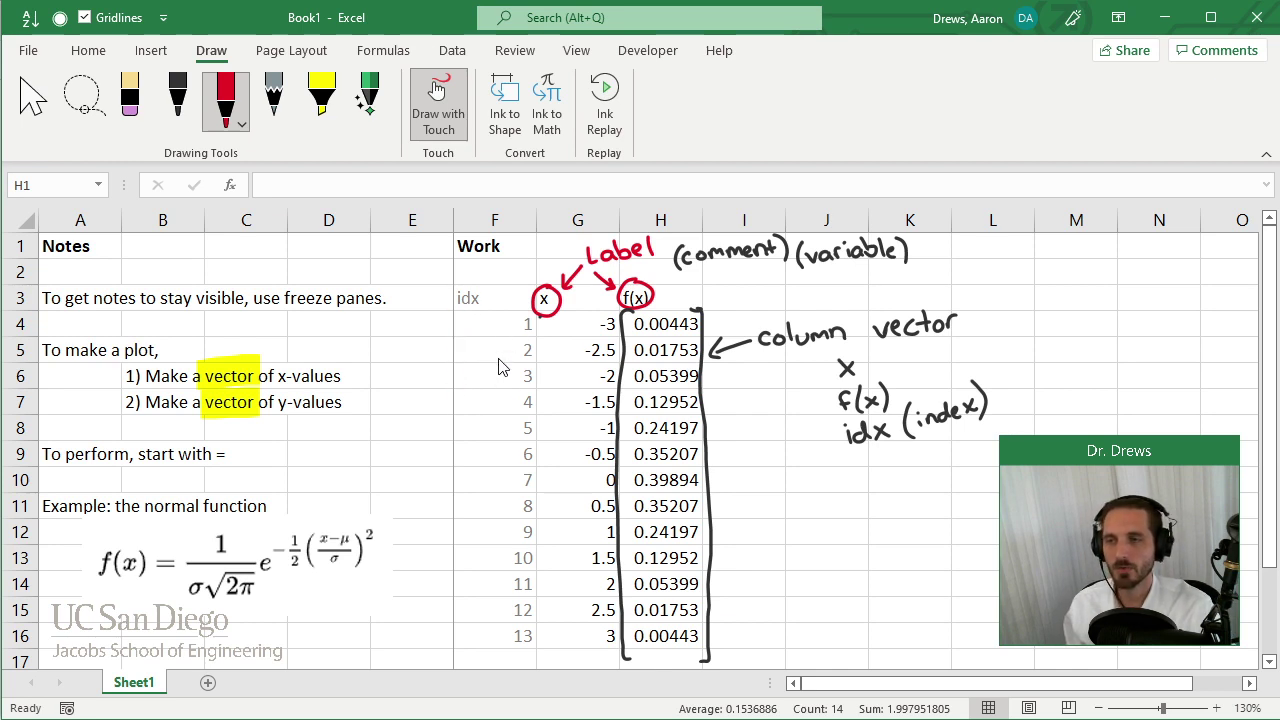
mouse_move(500, 308)
mouse_down()
mouse_move(489, 327)
mouse_move(500, 663)
mouse_up()
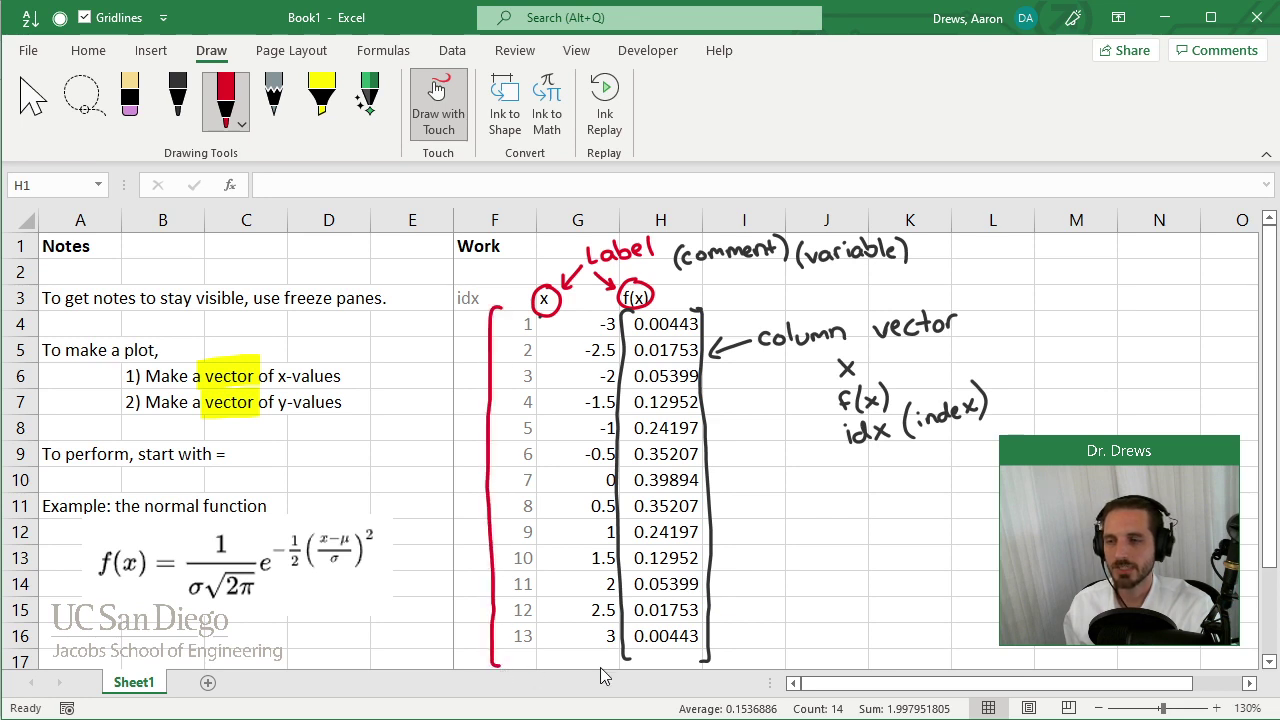
mouse_move(700, 301)
mouse_down()
mouse_move(720, 340)
mouse_move(728, 676)
mouse_move(720, 666)
mouse_up()
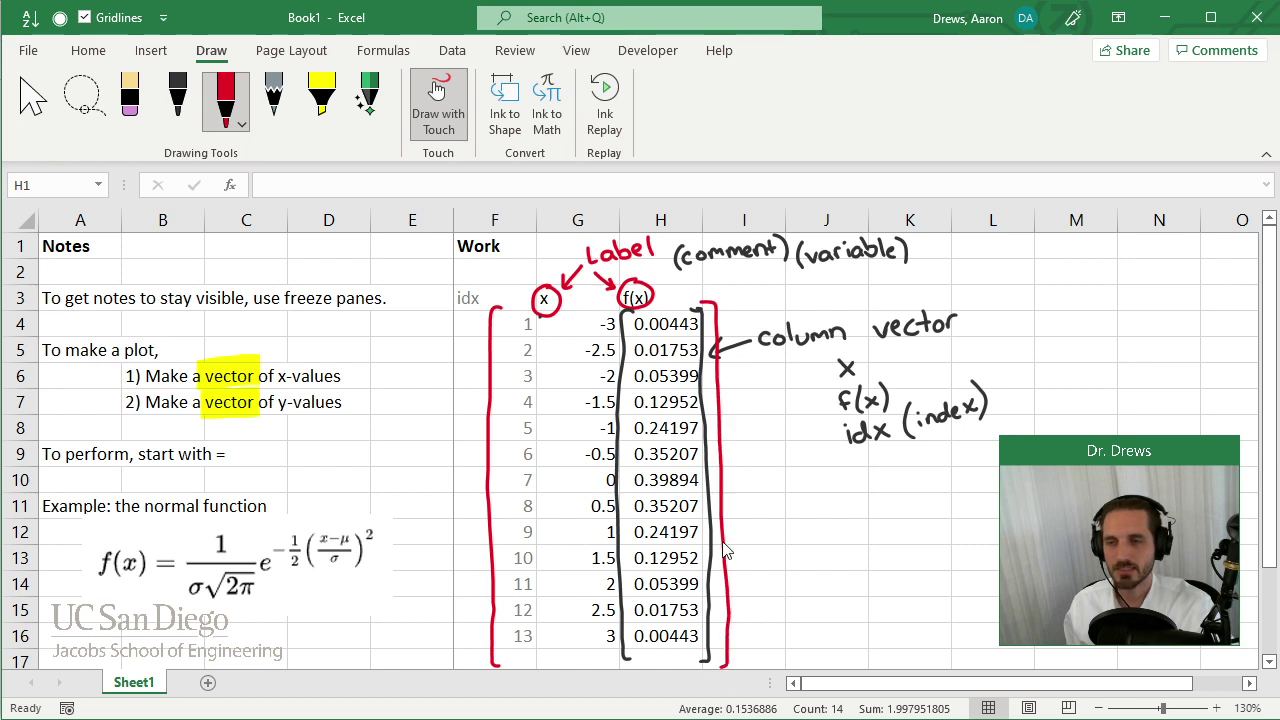
mouse_move(778, 507)
mouse_down()
mouse_move(736, 520)
mouse_move(851, 508)
mouse_move(870, 488)
mouse_up()
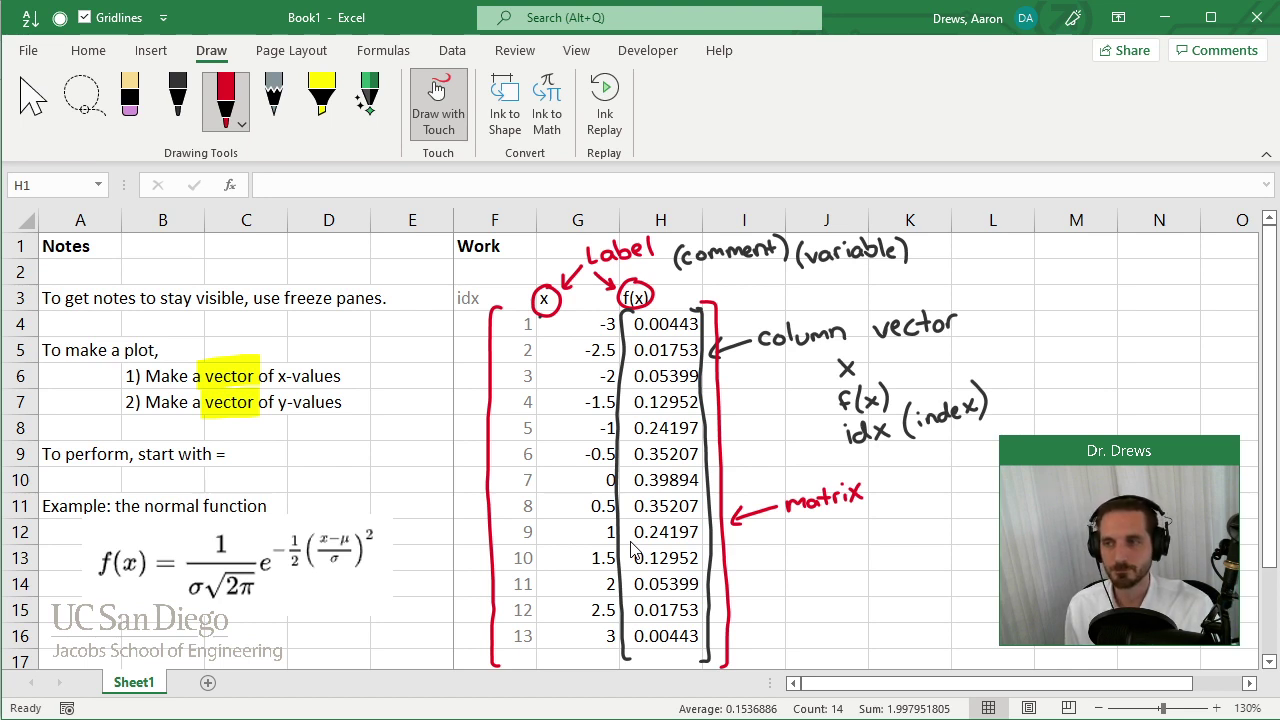
Step: Stop inking and select the x and f(x) values in G4:H16
click(184, 108)
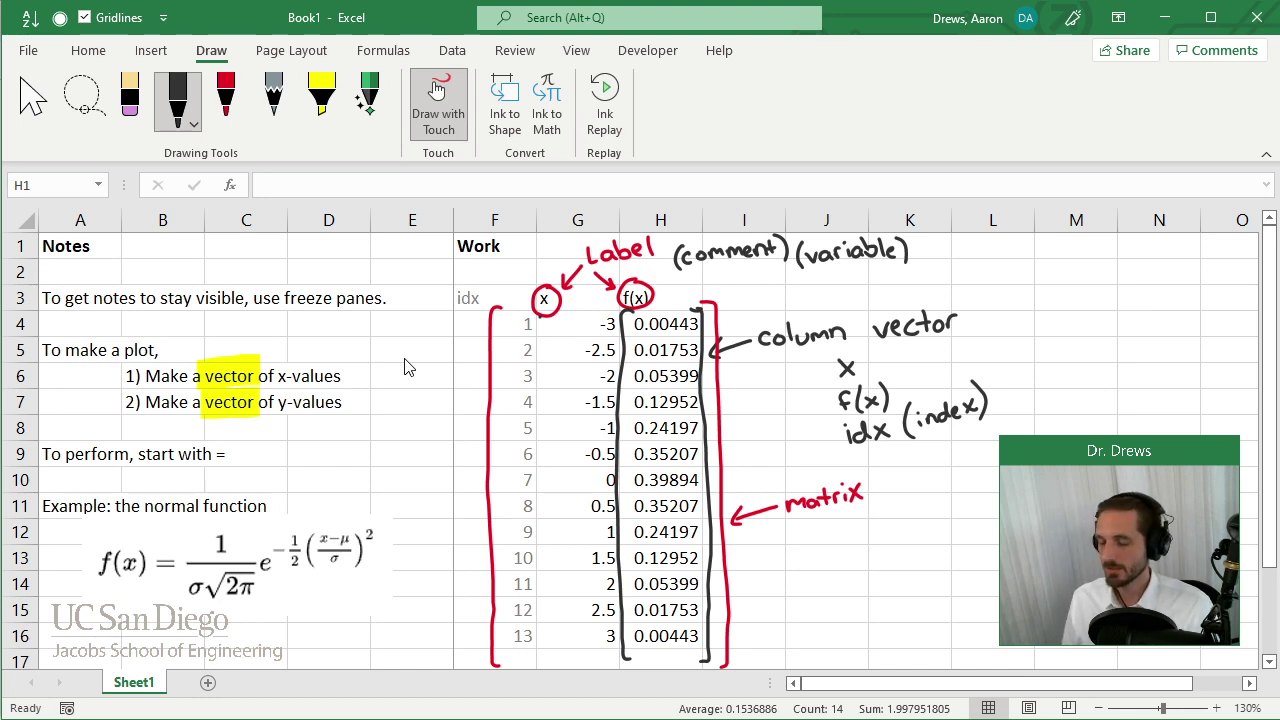
click(30, 102)
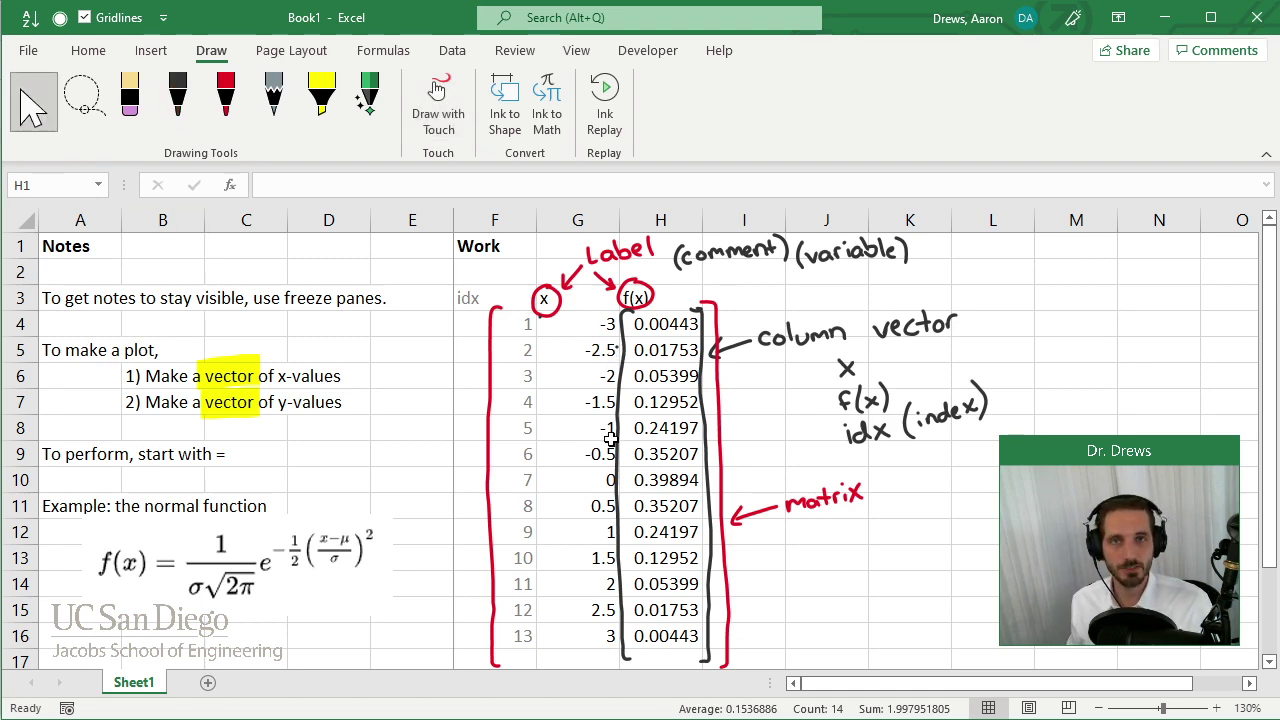
drag(594, 330, 690, 572)
scroll(866, 566, up, 1)
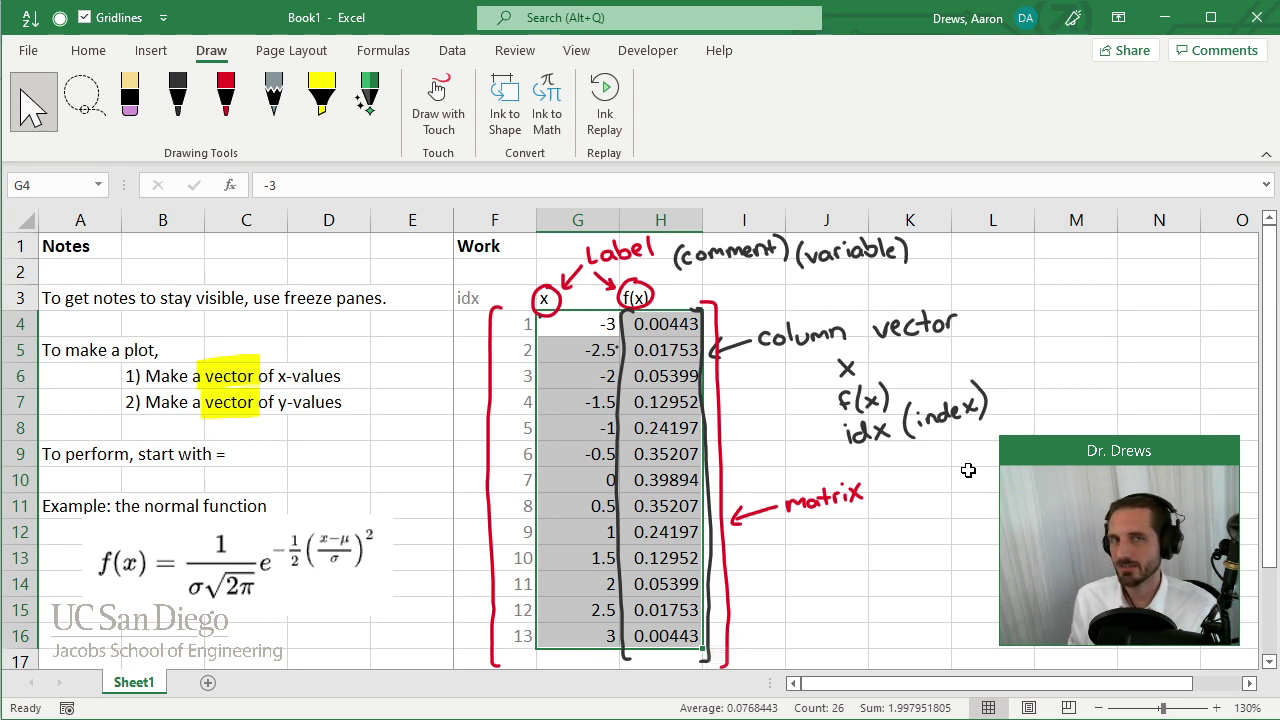
click(145, 52)
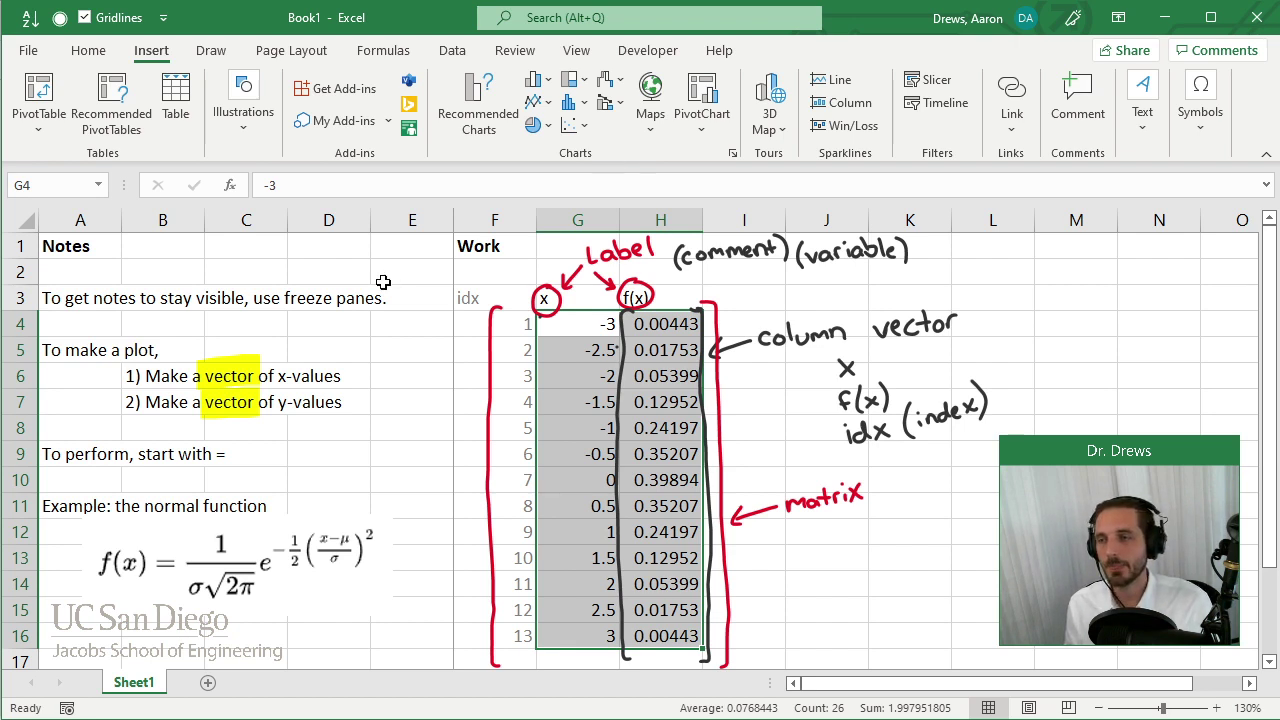
Step: Enter the heading "Convention for plots:" in cell A17 of the Notes section
scroll(316, 436, down, 1)
click(85, 588)
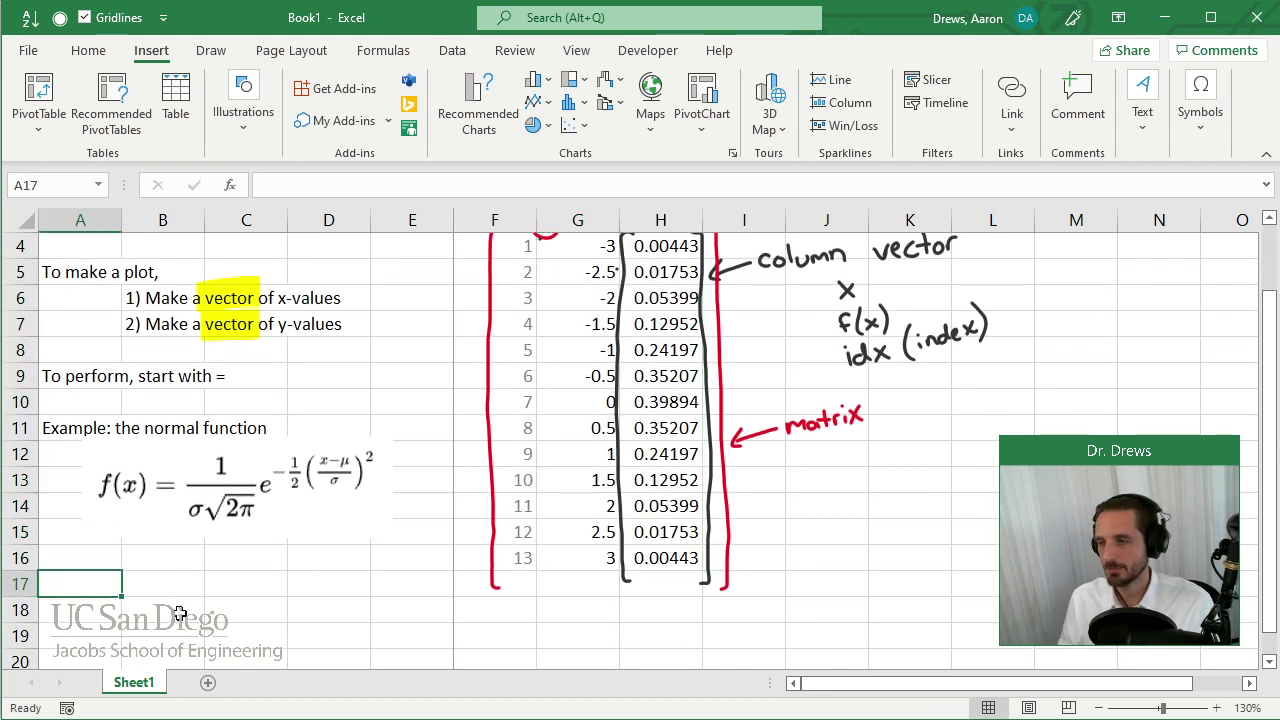
text(Convention fo)
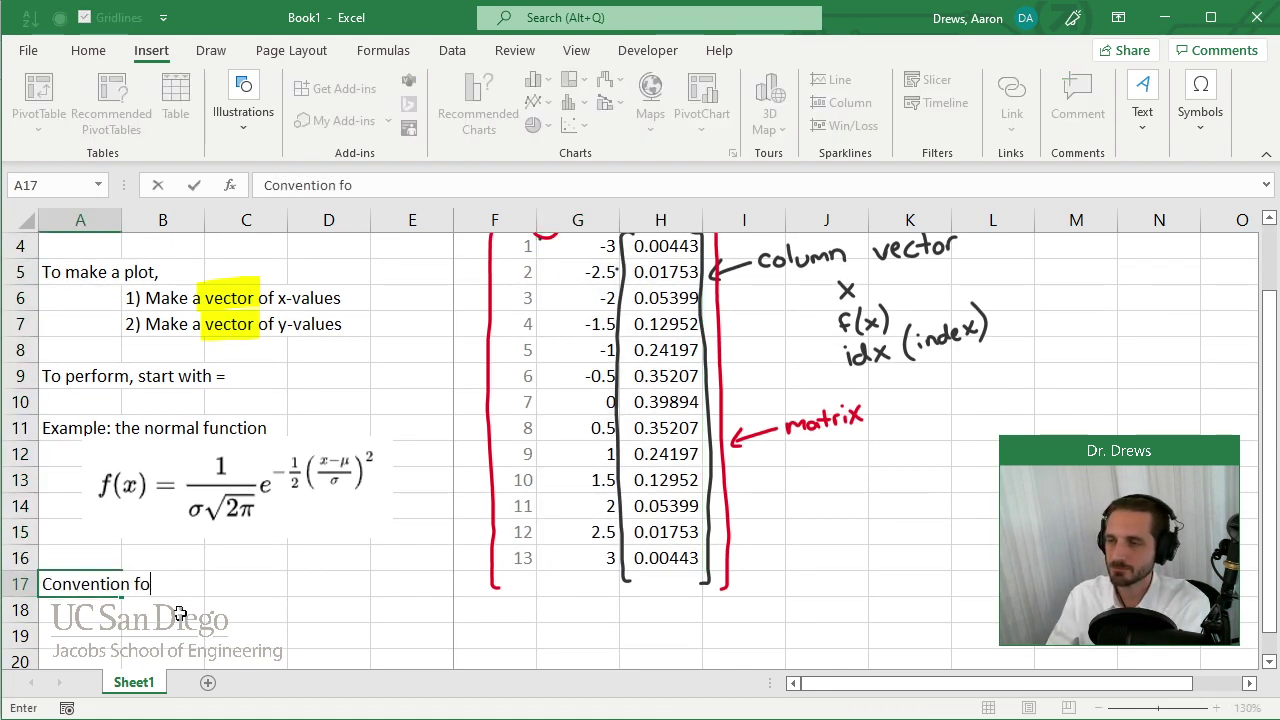
text(r plots:)
key(Return)
Step: Enter the note "1) Data points are points" in cell B18, with the final word "points" in bold
click(178, 613)
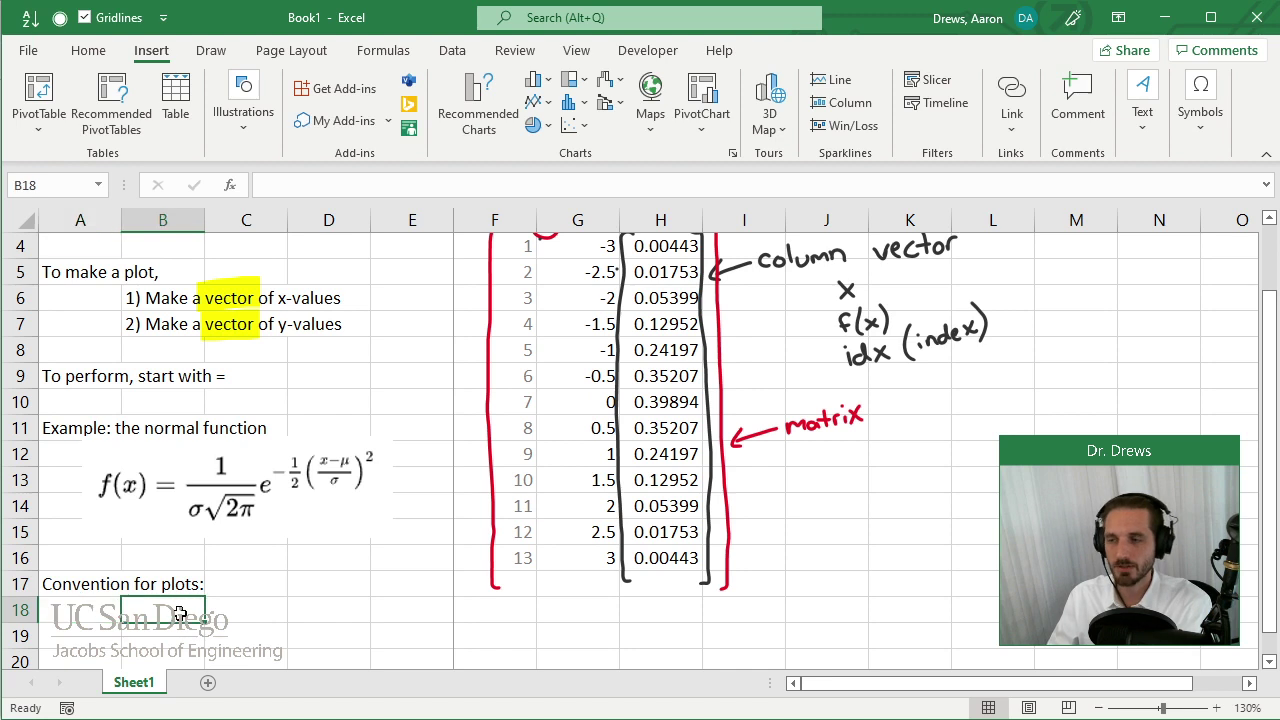
text(1))
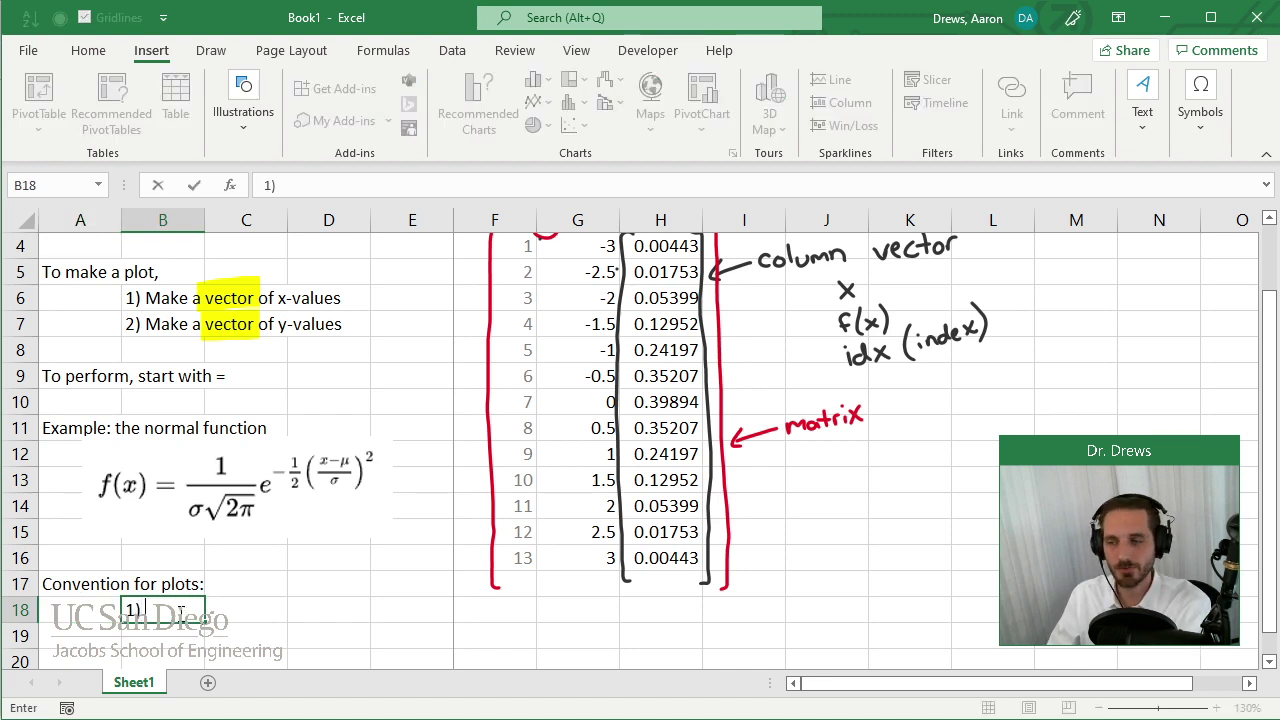
text( Data)
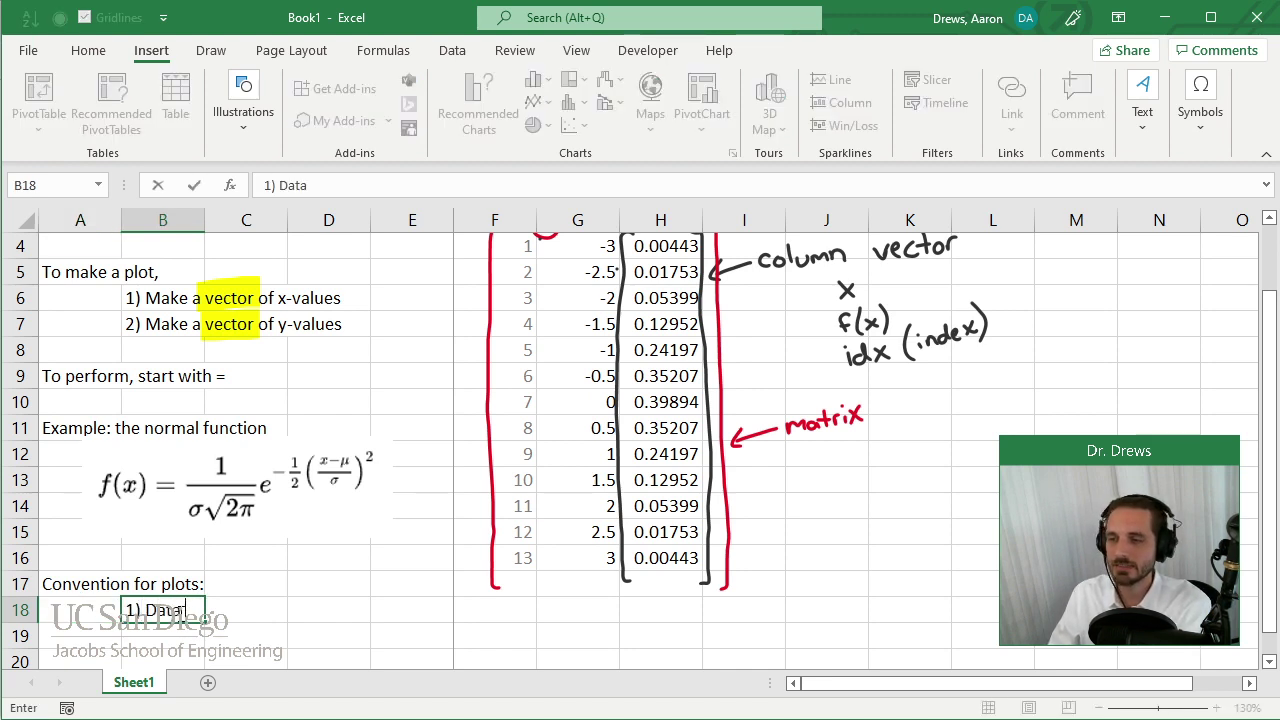
text( points are)
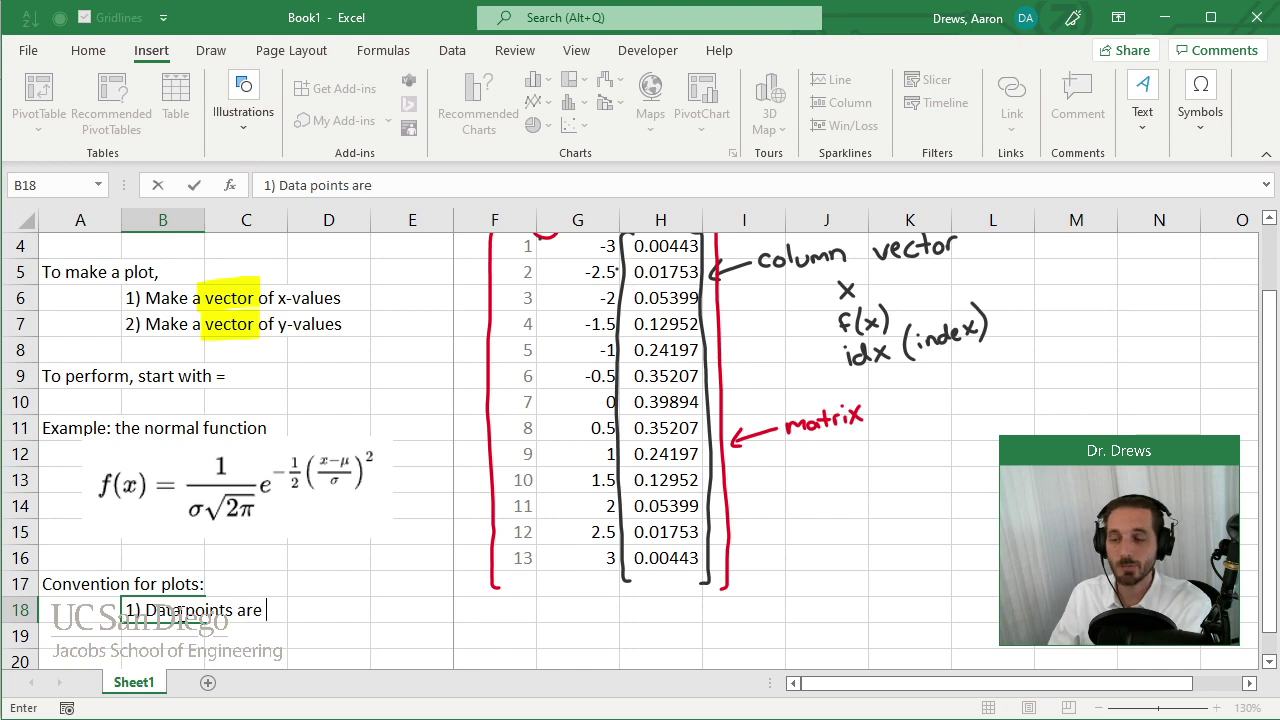
key(ctrl+b)
text(points)
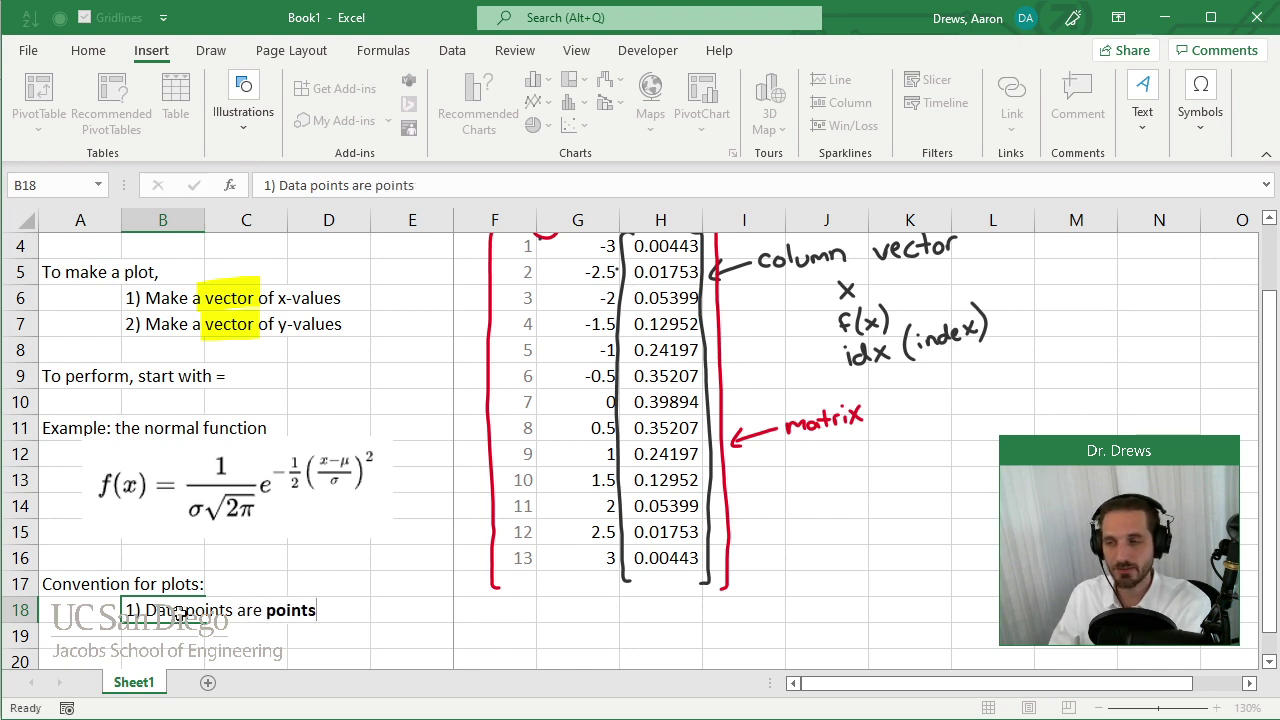
key(Return)
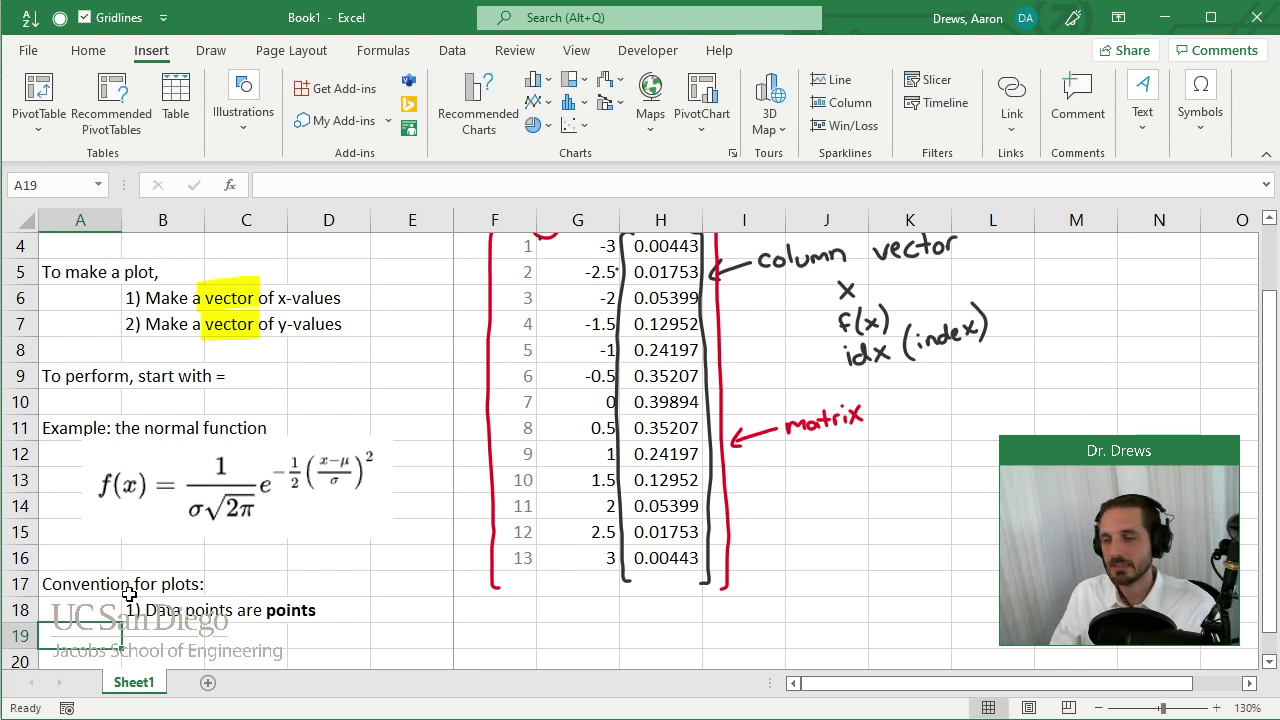
Step: Enter the note "2) Functions, curves, are lines" in cell B19, with the word "lines" in bold
key(Right)
text(2))
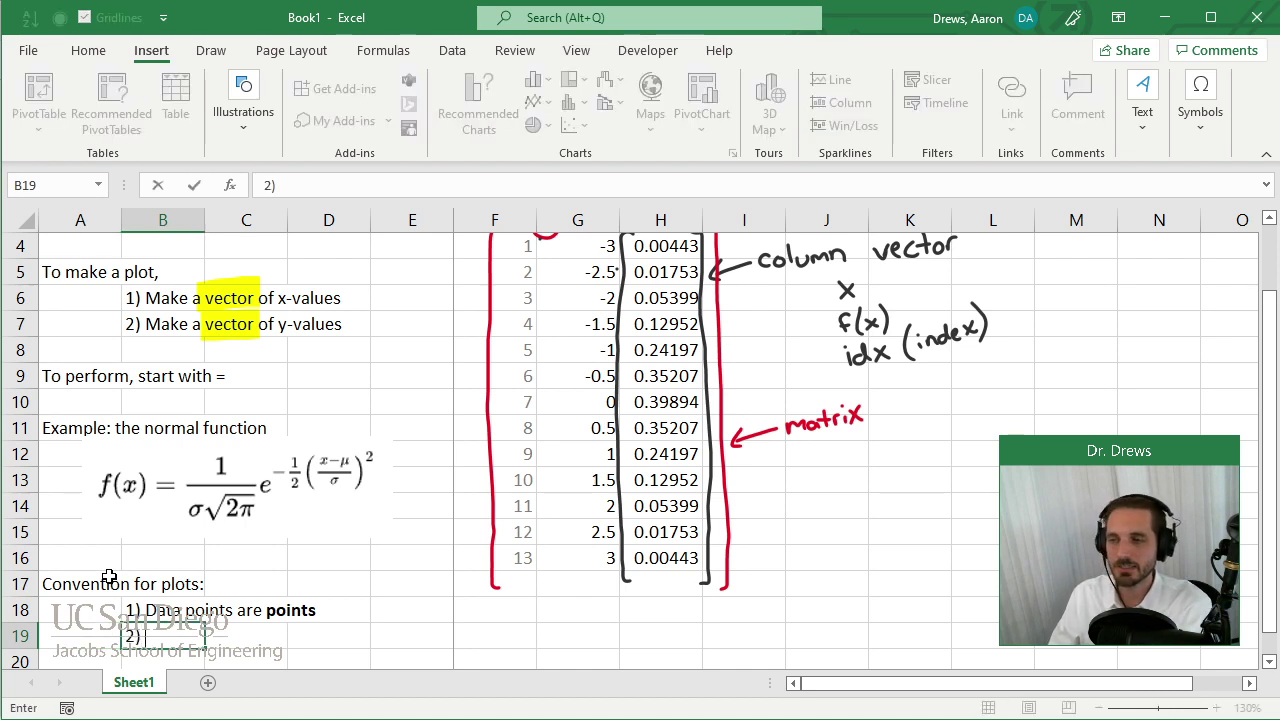
text( Functions, cur)
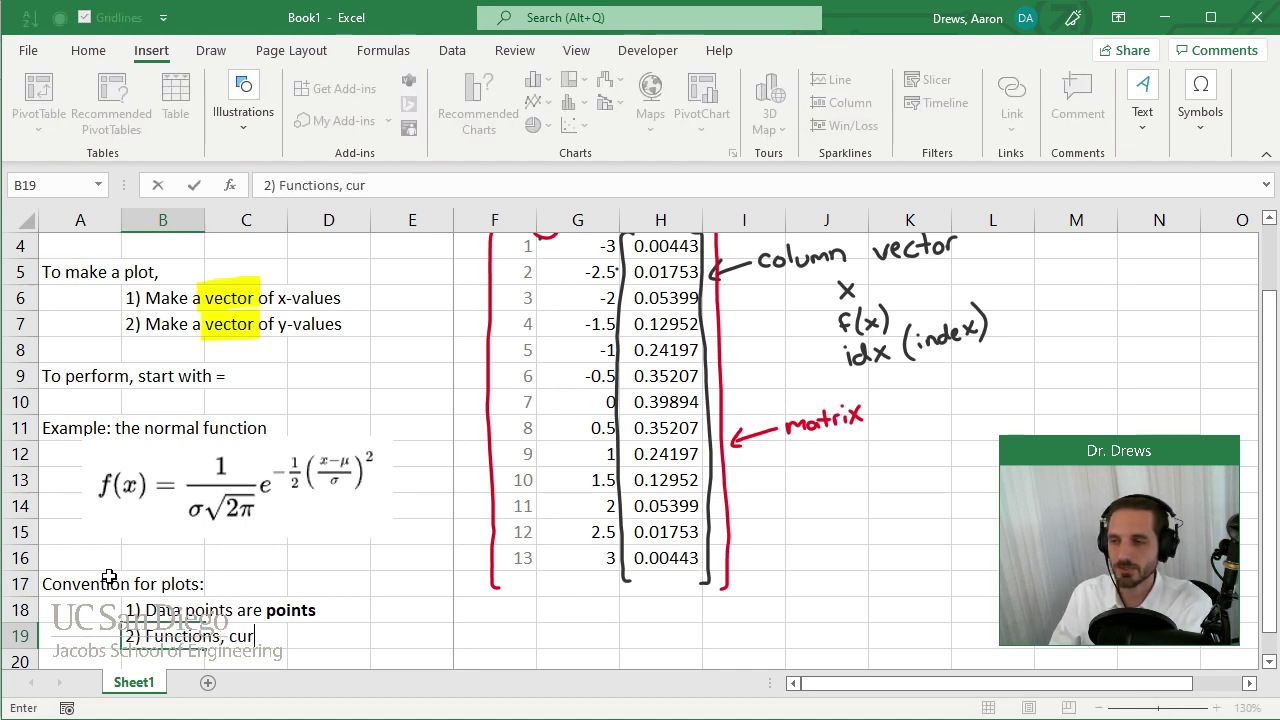
text(ves, are)
key(ctrl+b)
text(lines)
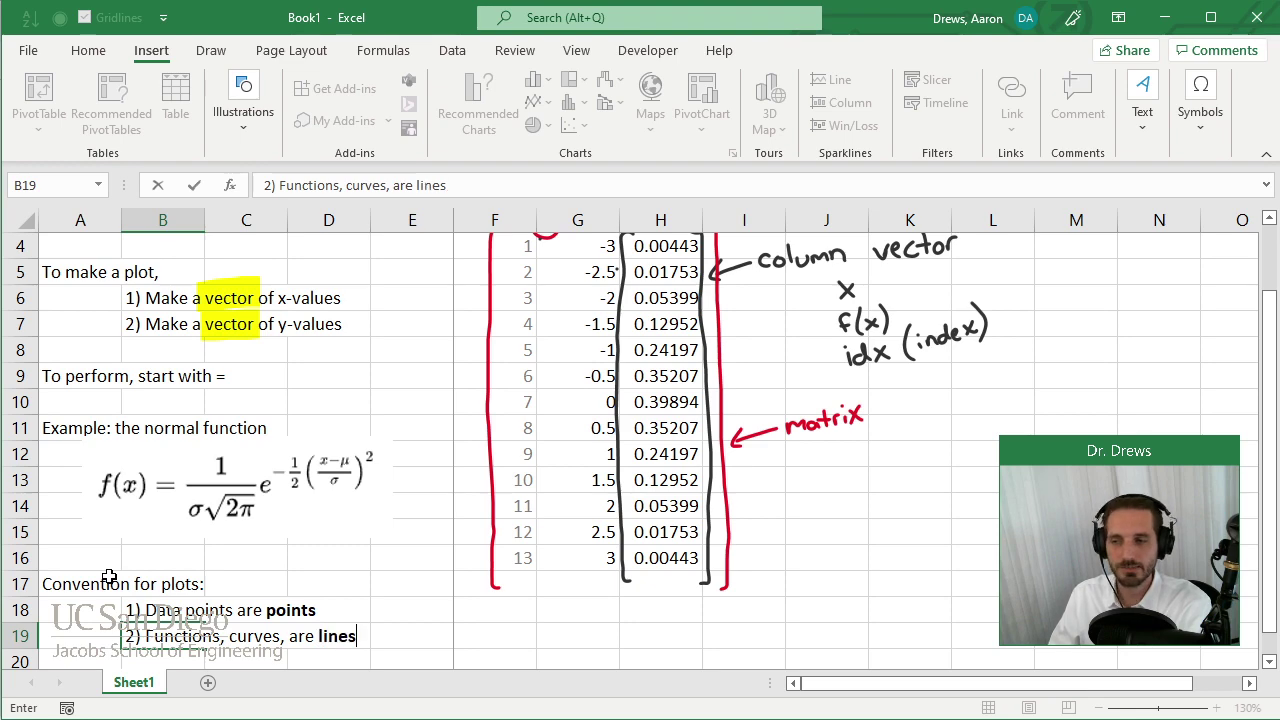
key(Return)
key(Up)
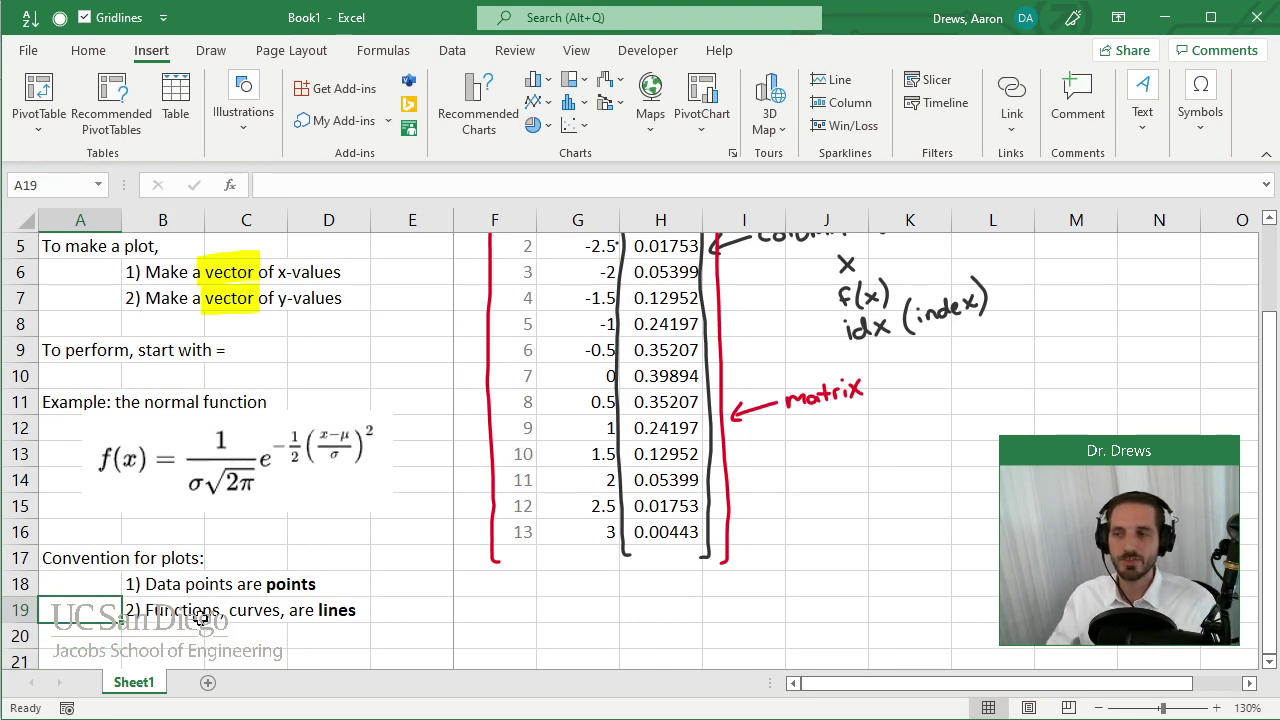
Step: Add "(STEM)" at the start of the A17 heading so it reads "(STEM) Convention for plots:"
click(63, 560)
click(342, 185)
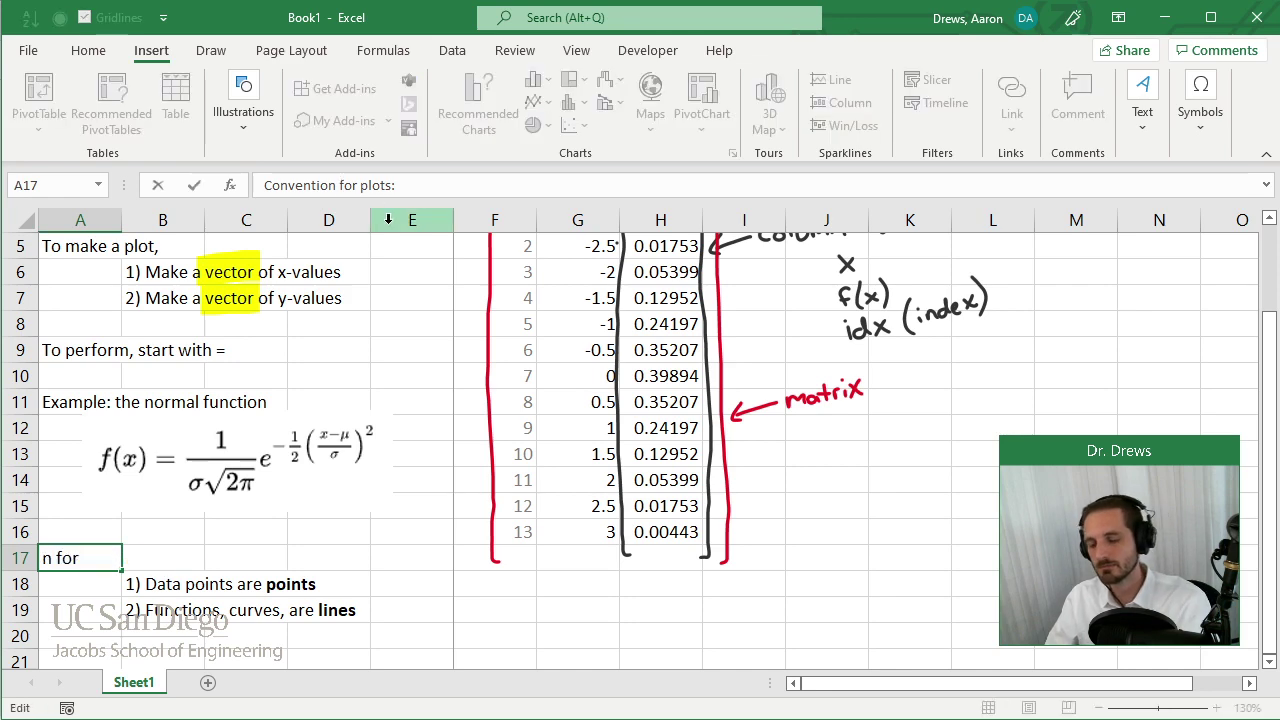
key(Home)
text((STEM))
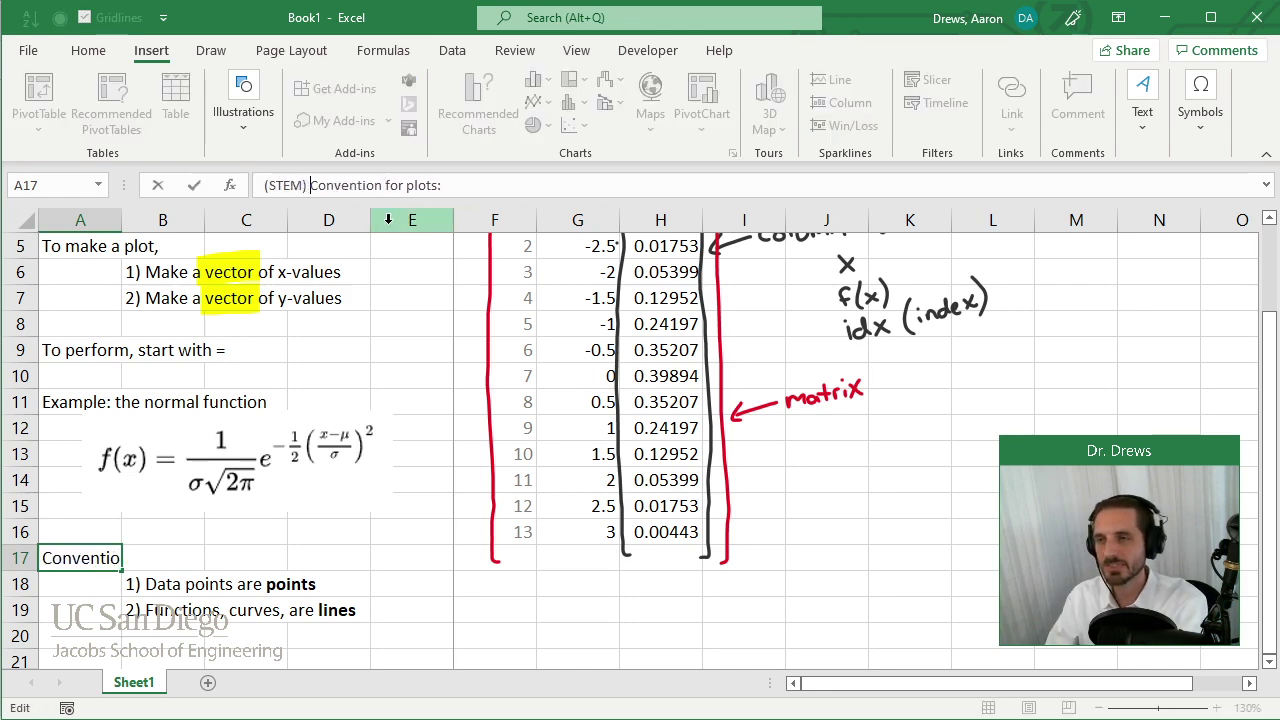
key(Return)
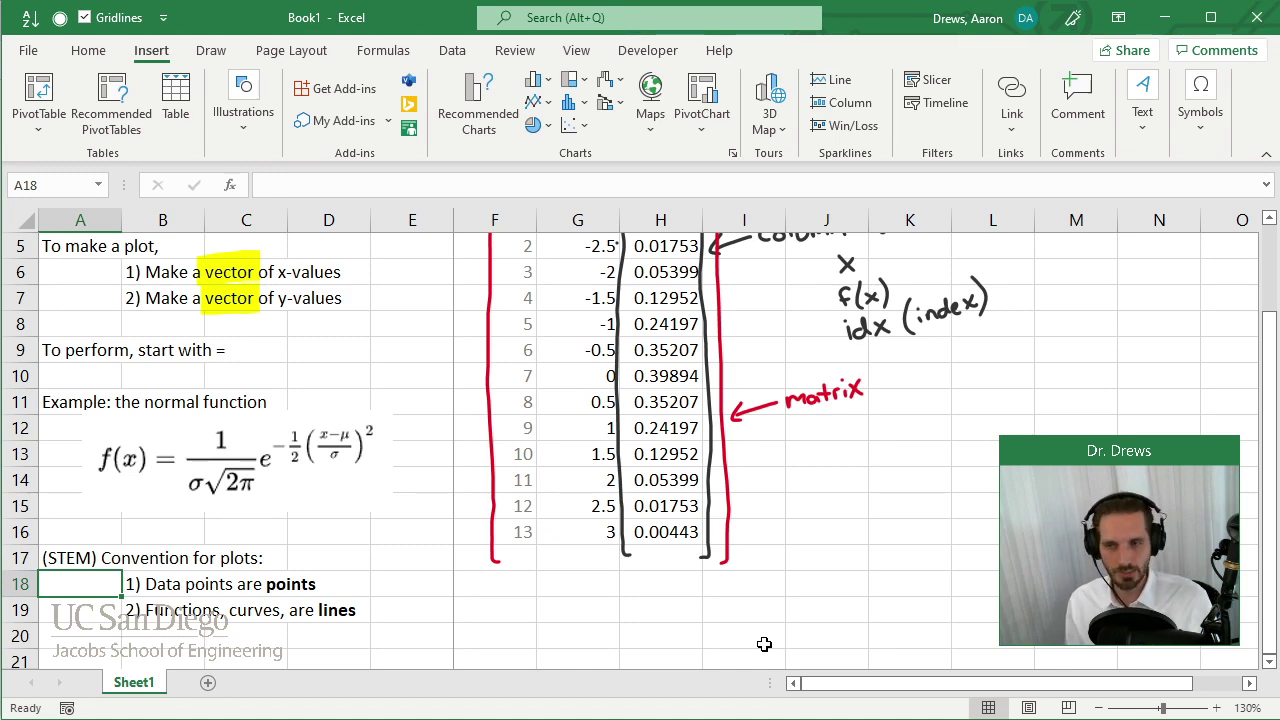
Step: Insert "(straight)" before "lines" in cell B19 so the note reads "2) Functions, curves, are (straight) lines"
scroll(906, 594, up, 1)
scroll(914, 574, down, 1)
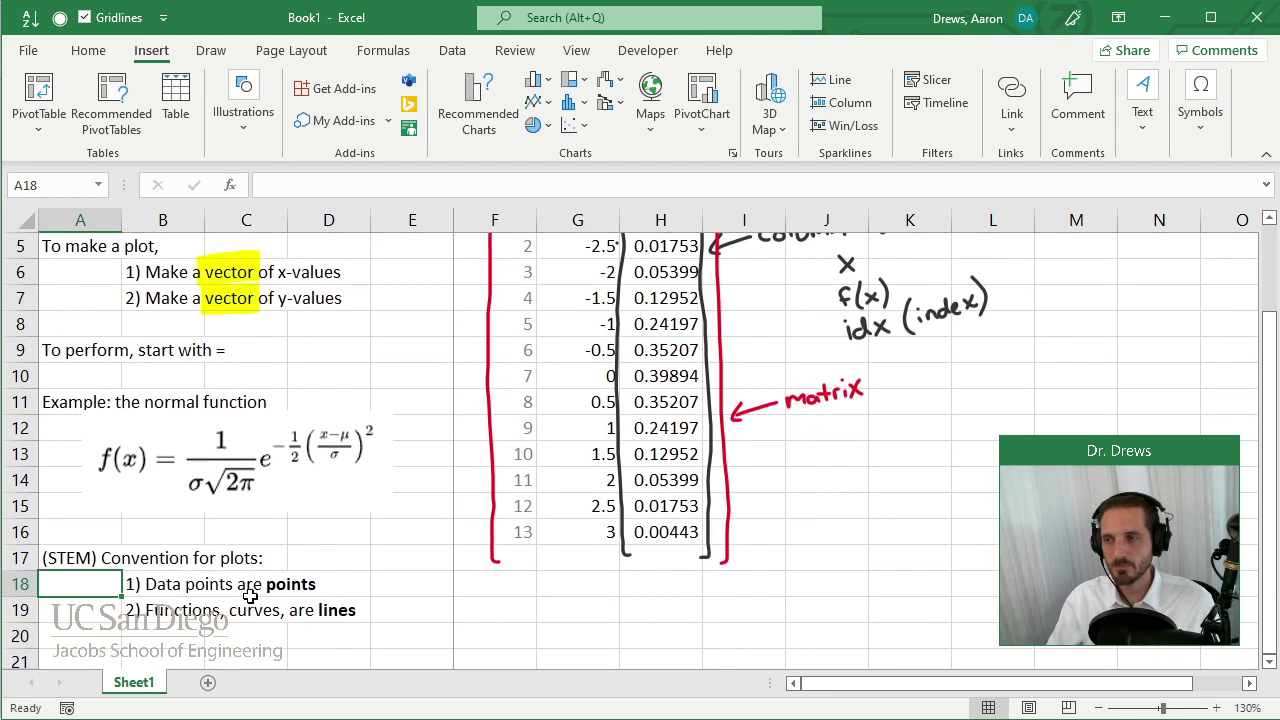
click(160, 603)
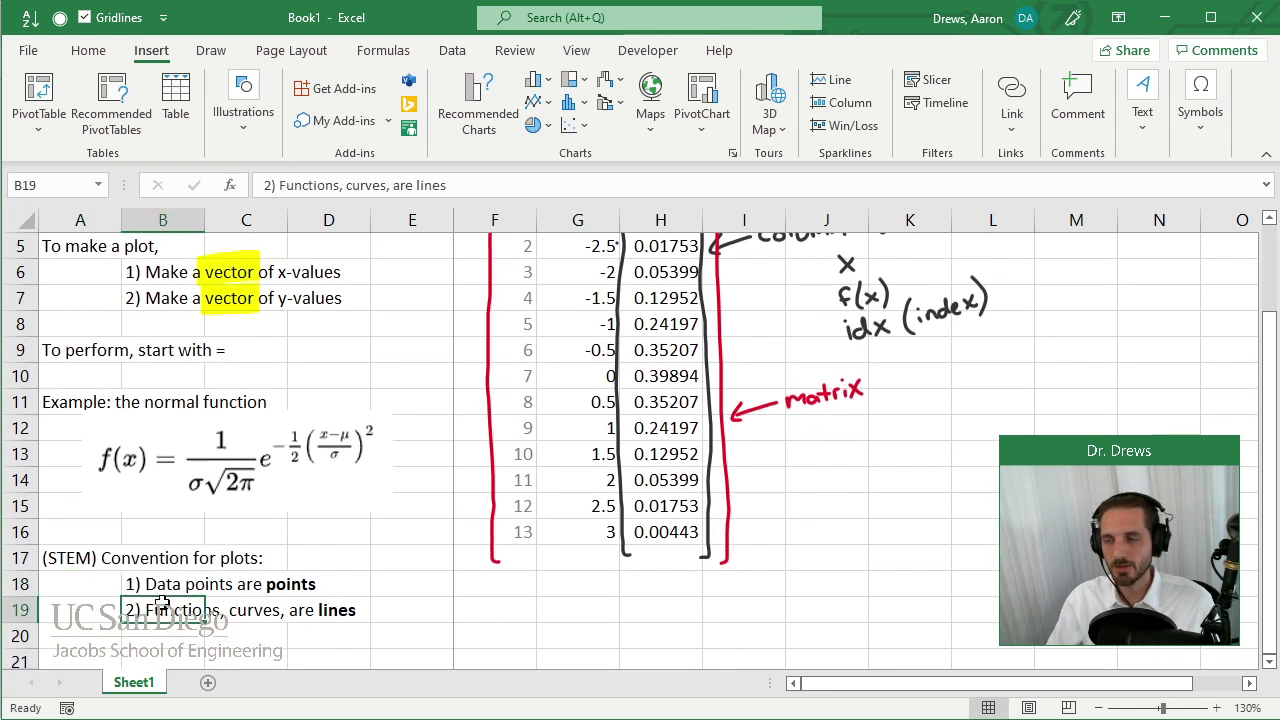
click(415, 187)
text((straight))
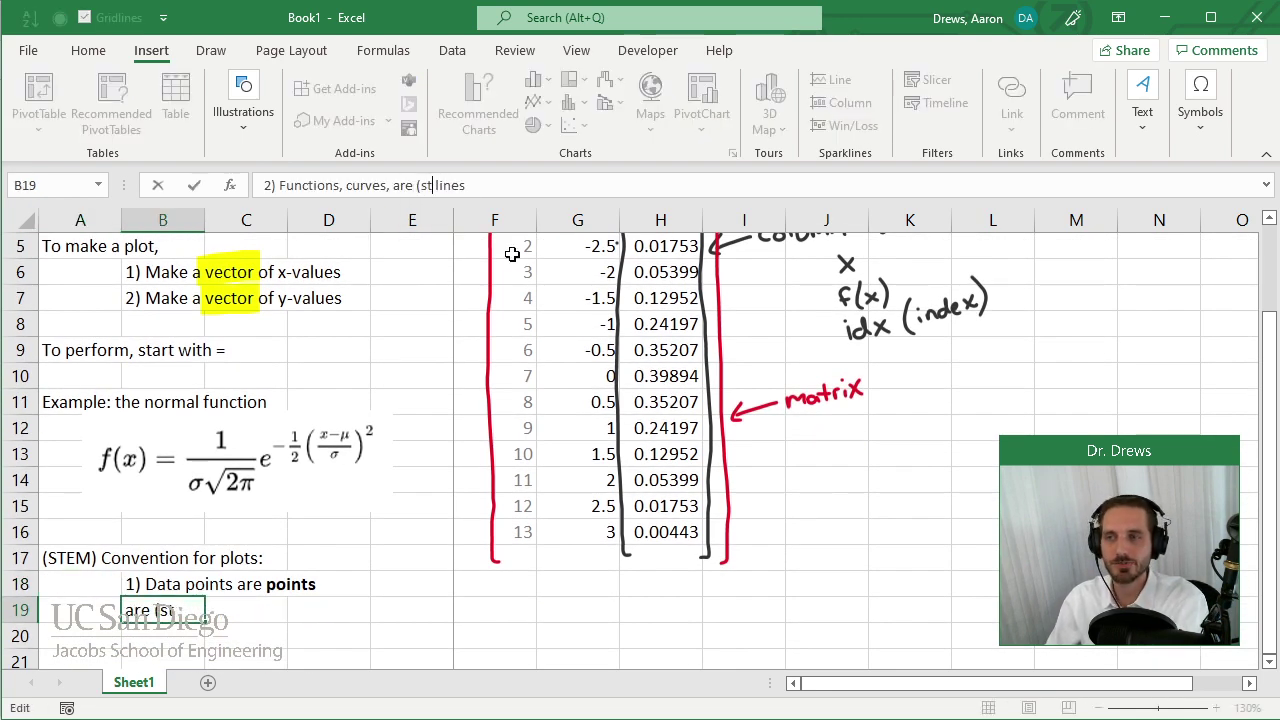
key(Return)
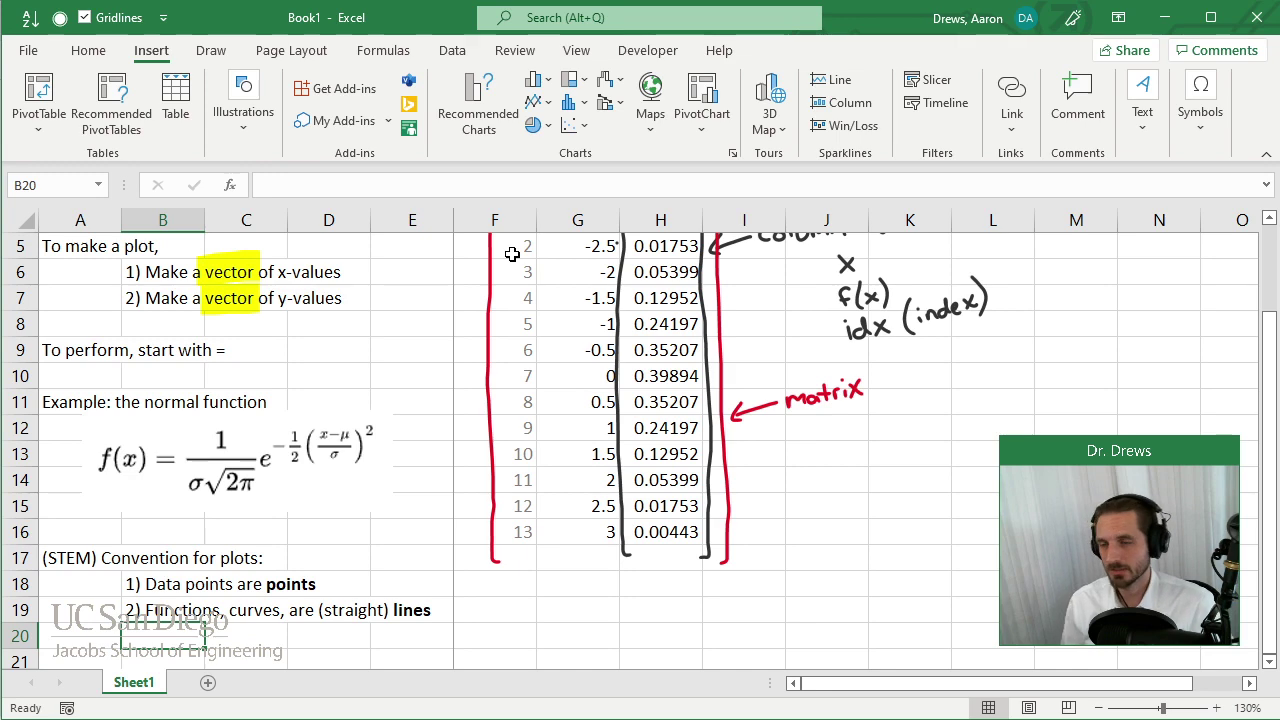
Step: Plot the x and f(x) values in G4:H16 as a Scatter with Straight Lines chart
scroll(511, 254, up, 1)
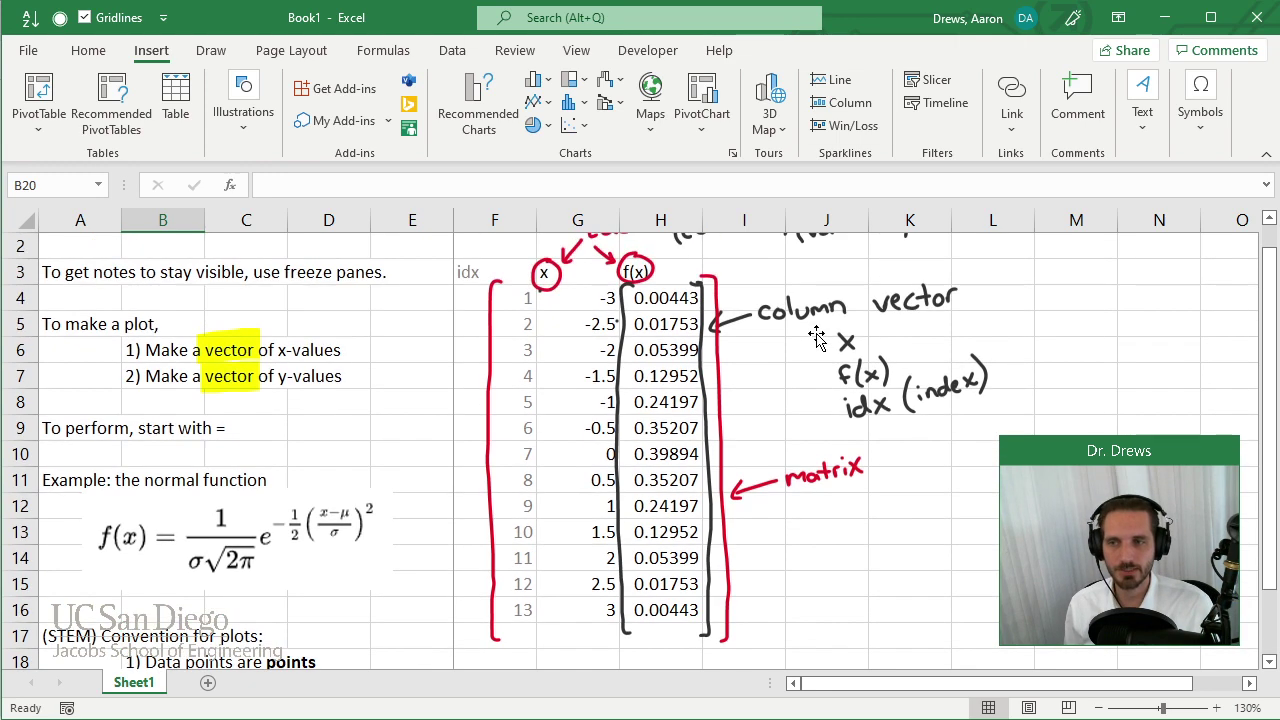
scroll(606, 300, down, 1)
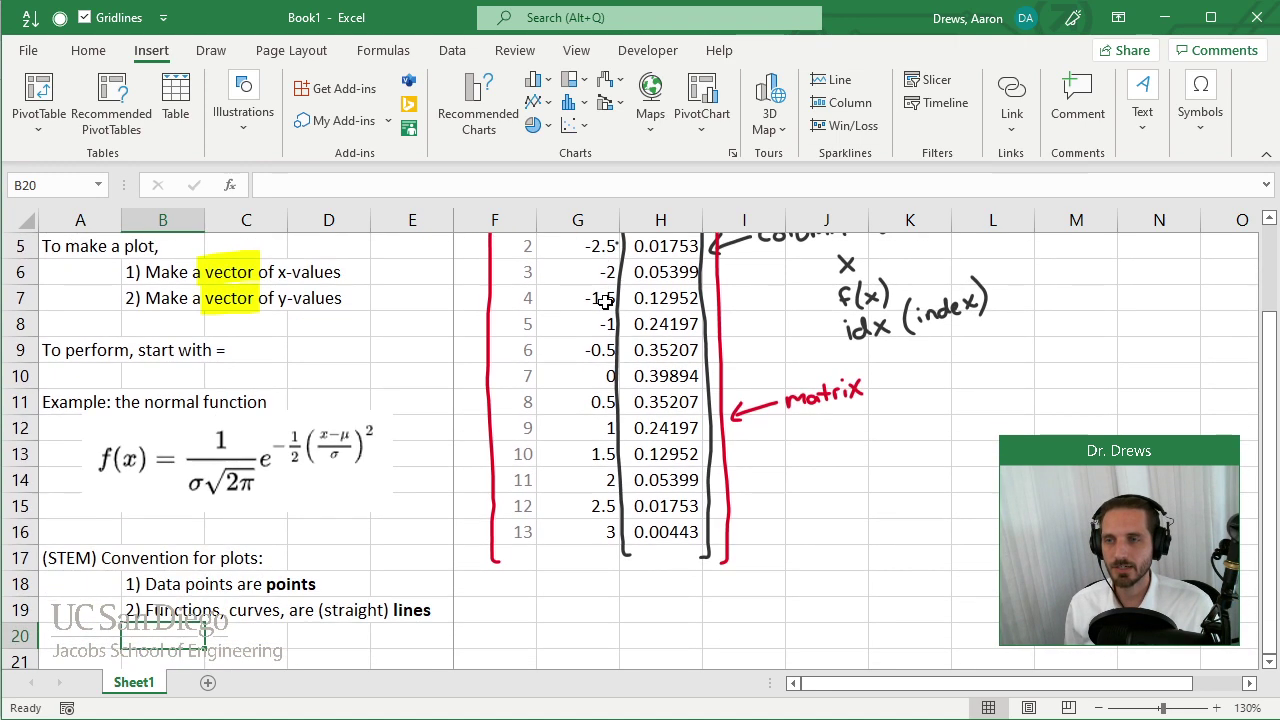
scroll(265, 287, up, 1)
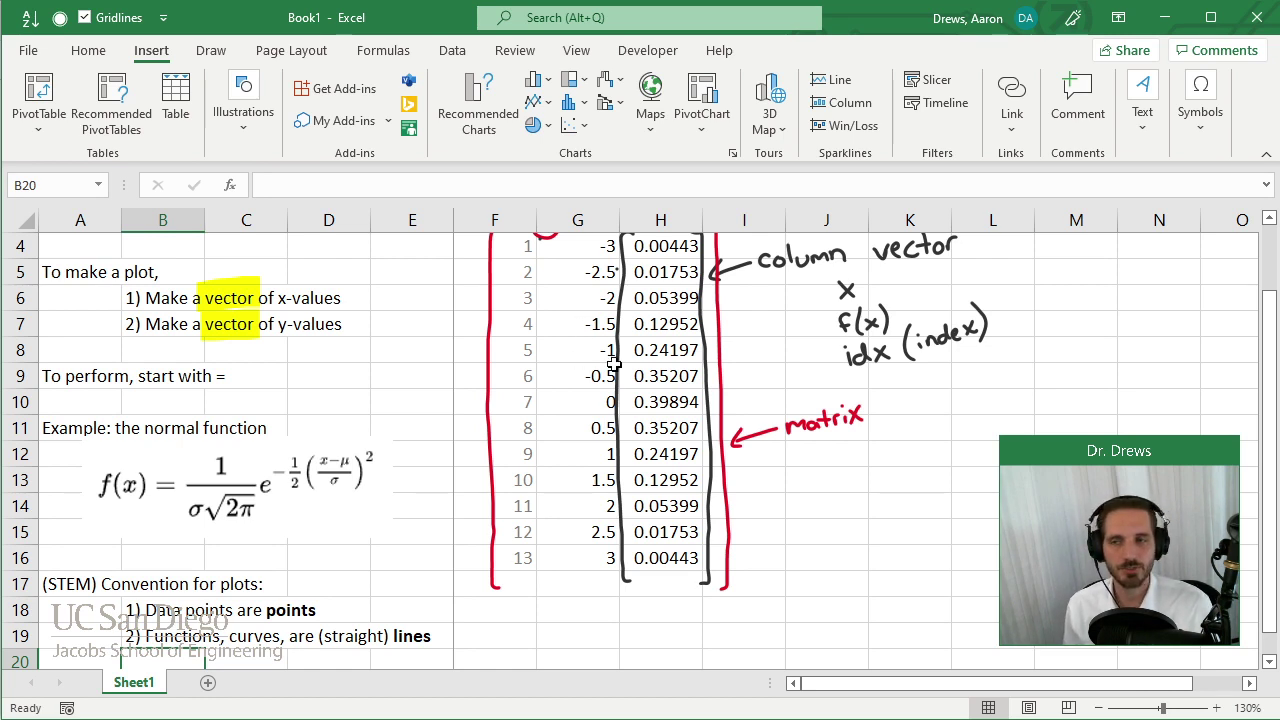
drag(605, 248, 642, 562)
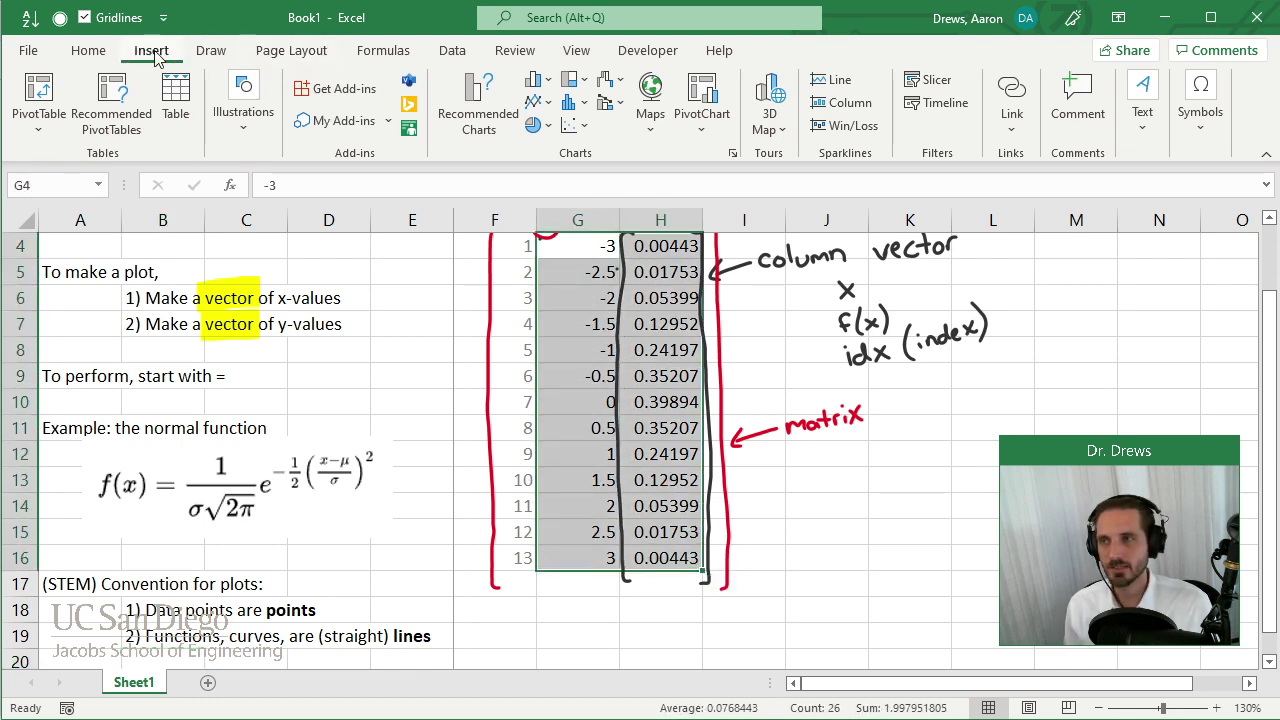
click(586, 132)
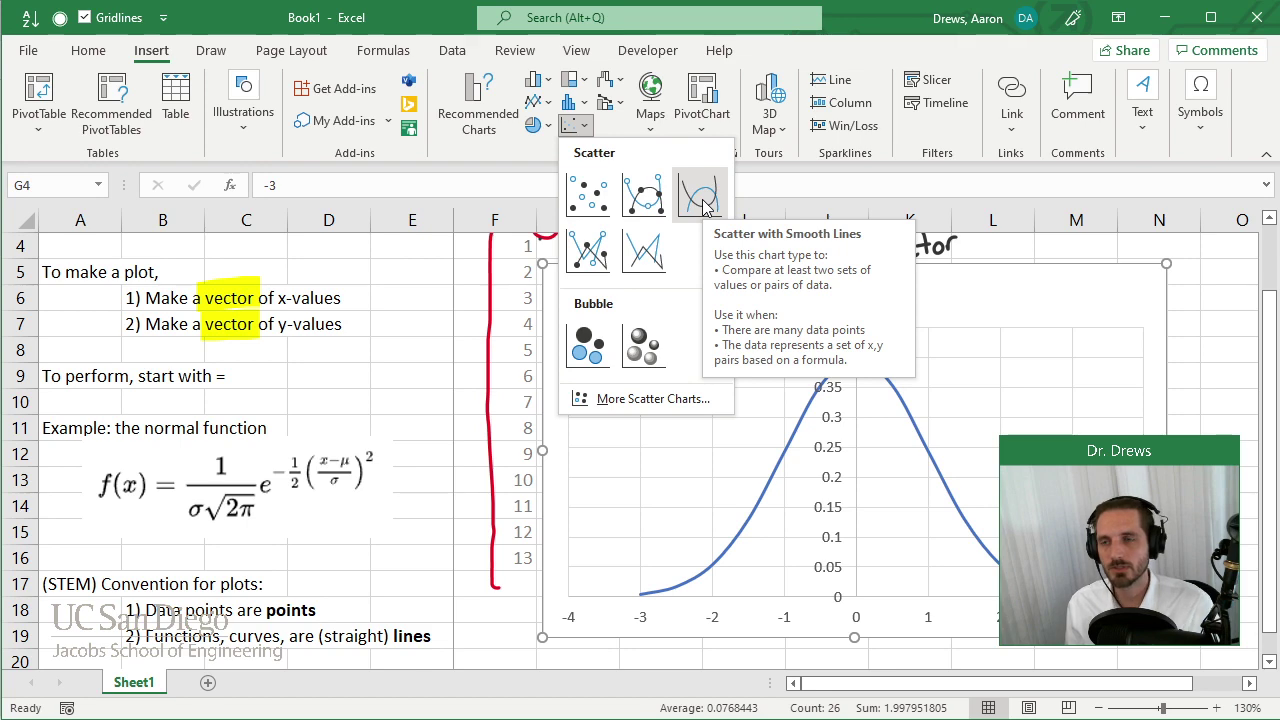
click(643, 257)
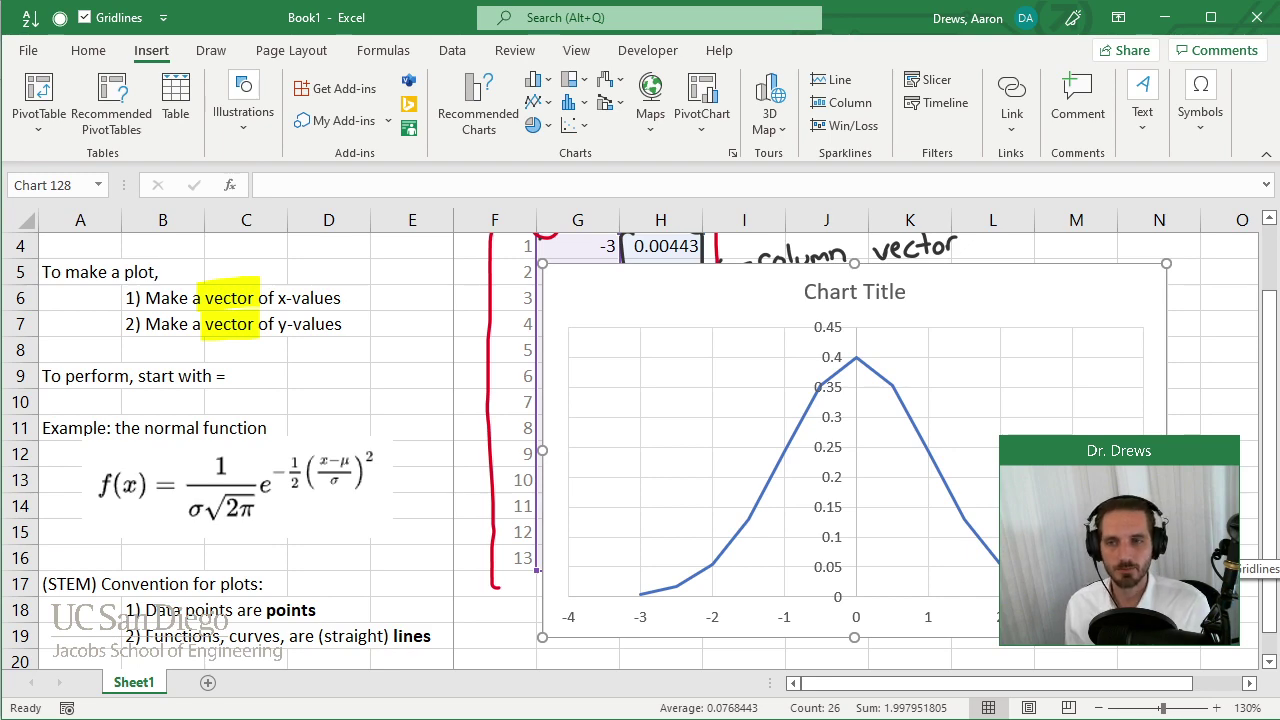
Step: Move the chart to the right of the handwritten annotations, beginning around column L, so the data stays uncovered
scroll(889, 477, down, 2)
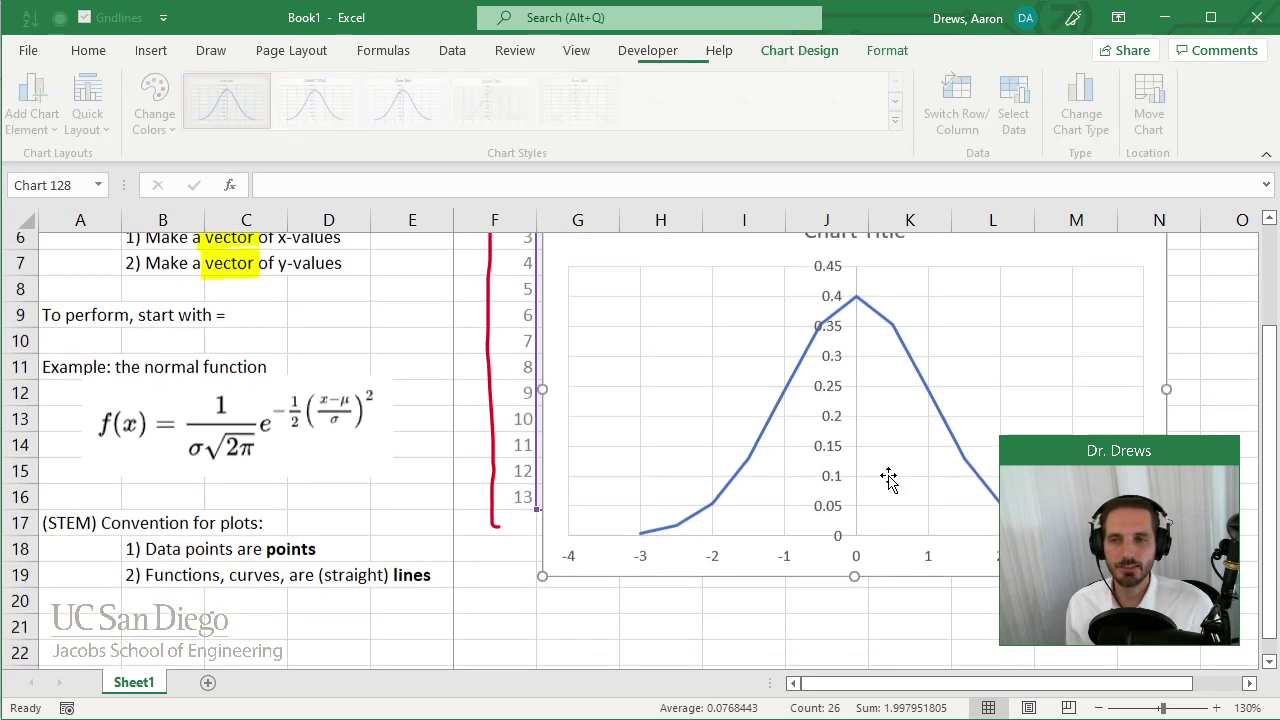
scroll(877, 486, up, 1)
scroll(688, 255, up, 1)
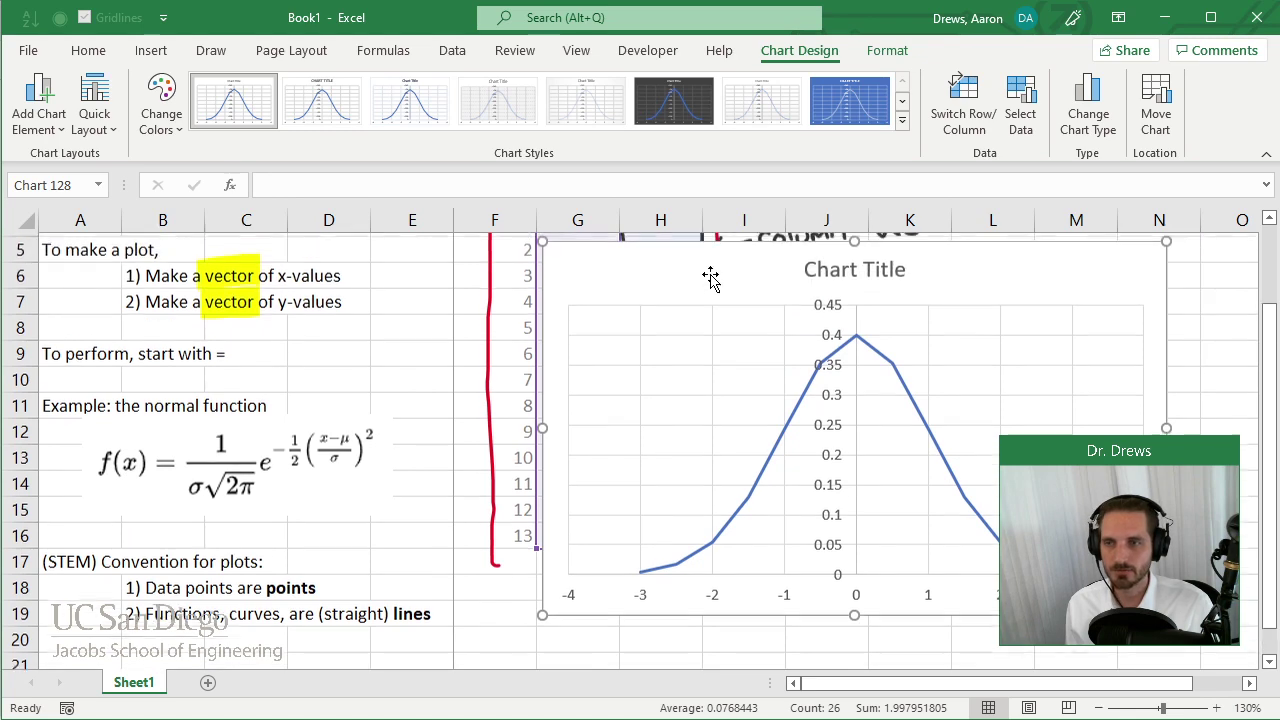
drag(711, 277, 1072, 264)
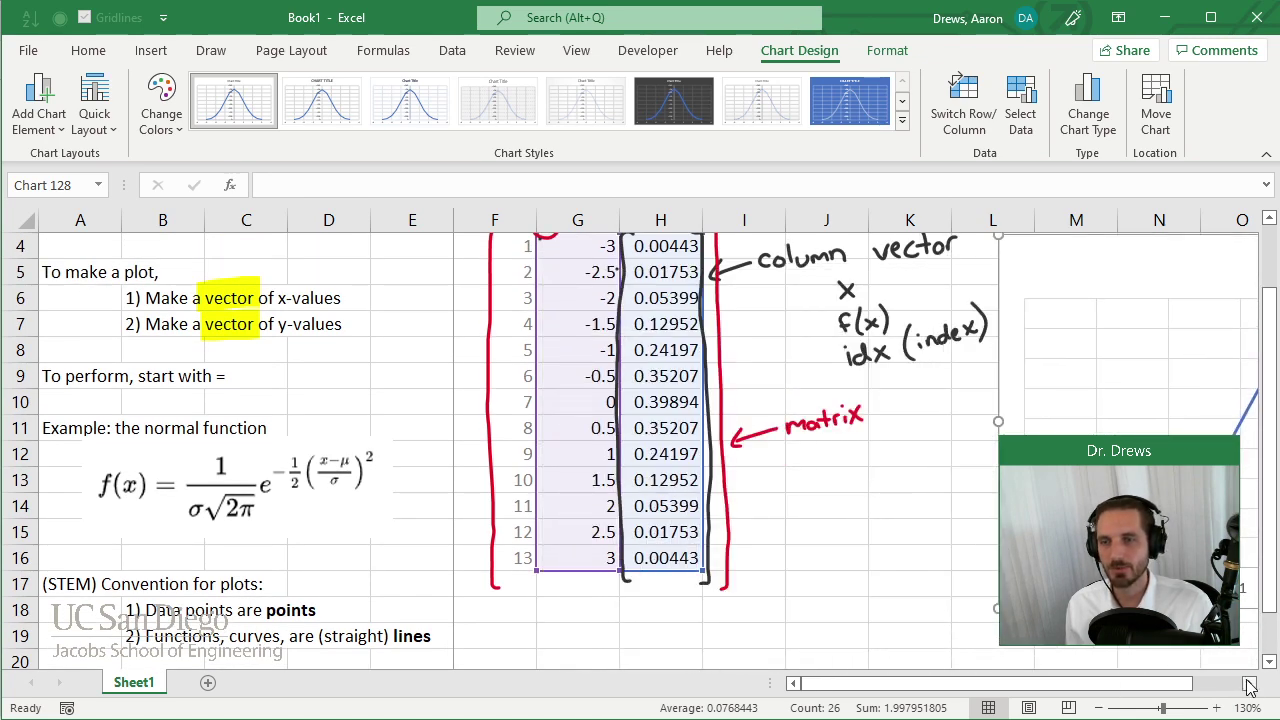
scroll(1110, 690, right, 4)
mouse_move(1118, 683)
mouse_down()
mouse_move(1092, 683)
mouse_move(1135, 686)
mouse_up()
click(1142, 640)
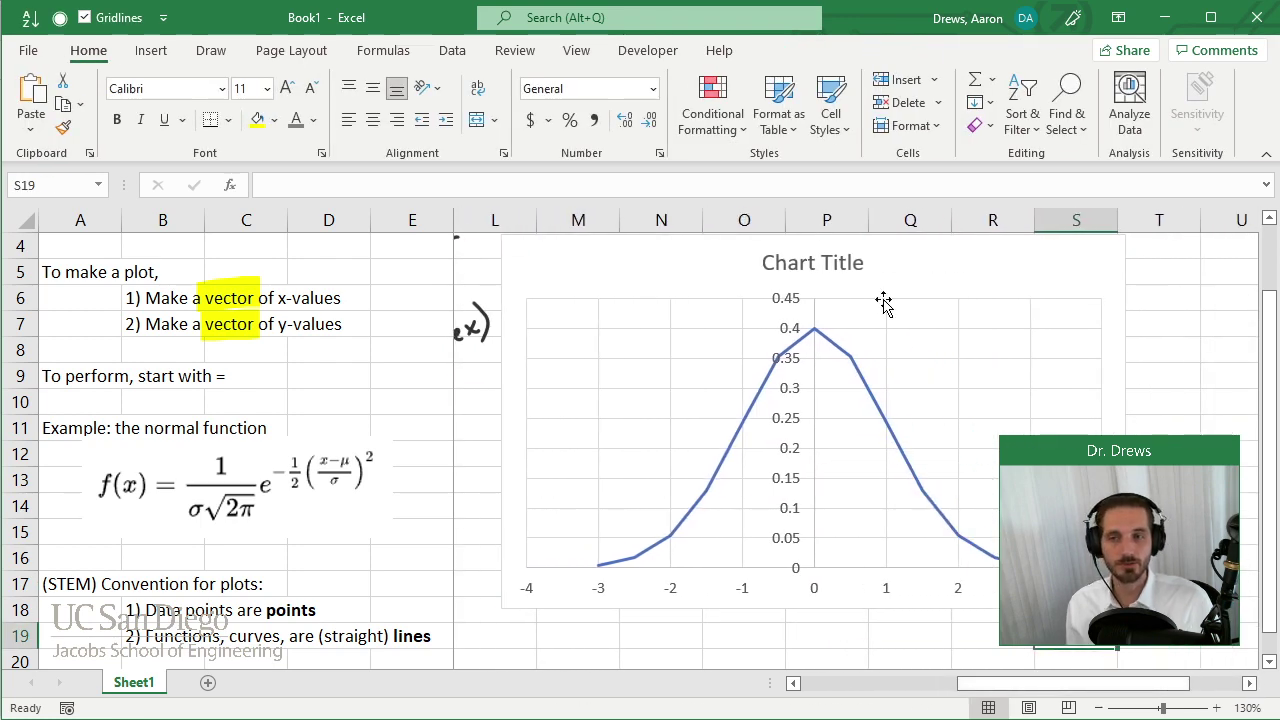
Step: Add axis titles to the normal function chart
click(1015, 278)
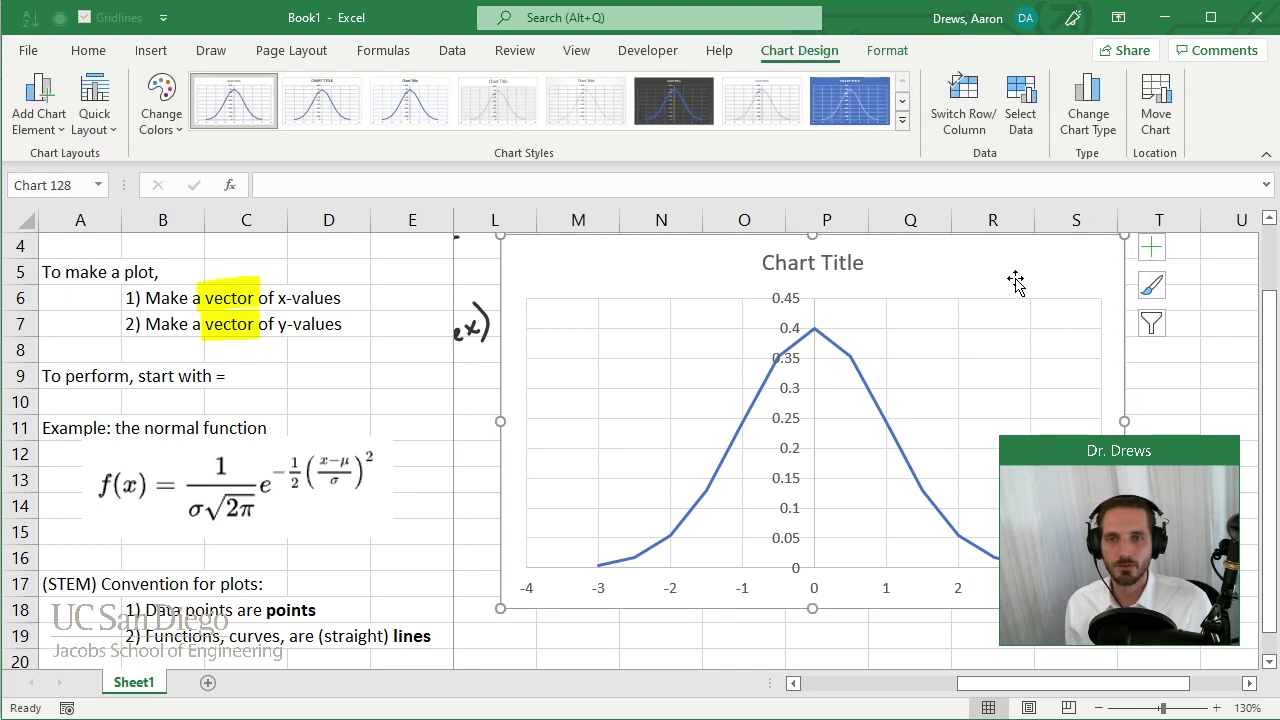
click(1154, 254)
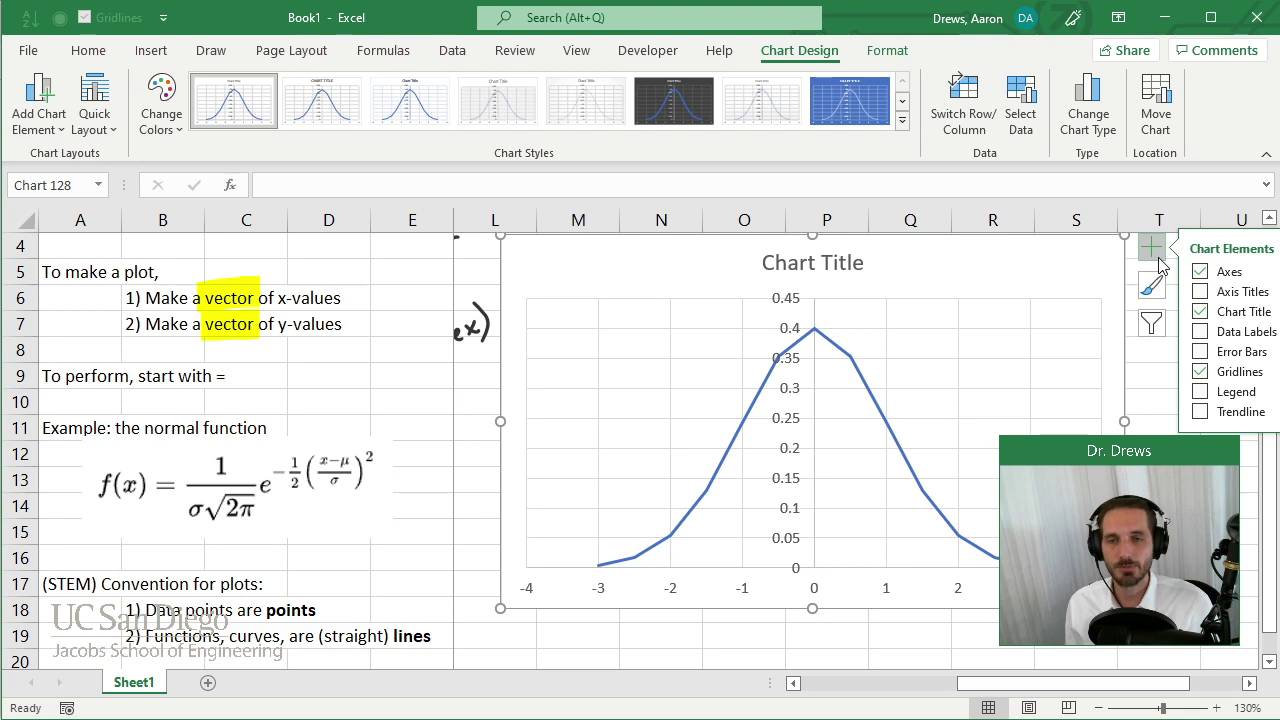
click(1159, 532)
click(1249, 684)
drag(1030, 684, 996, 686)
click(1011, 275)
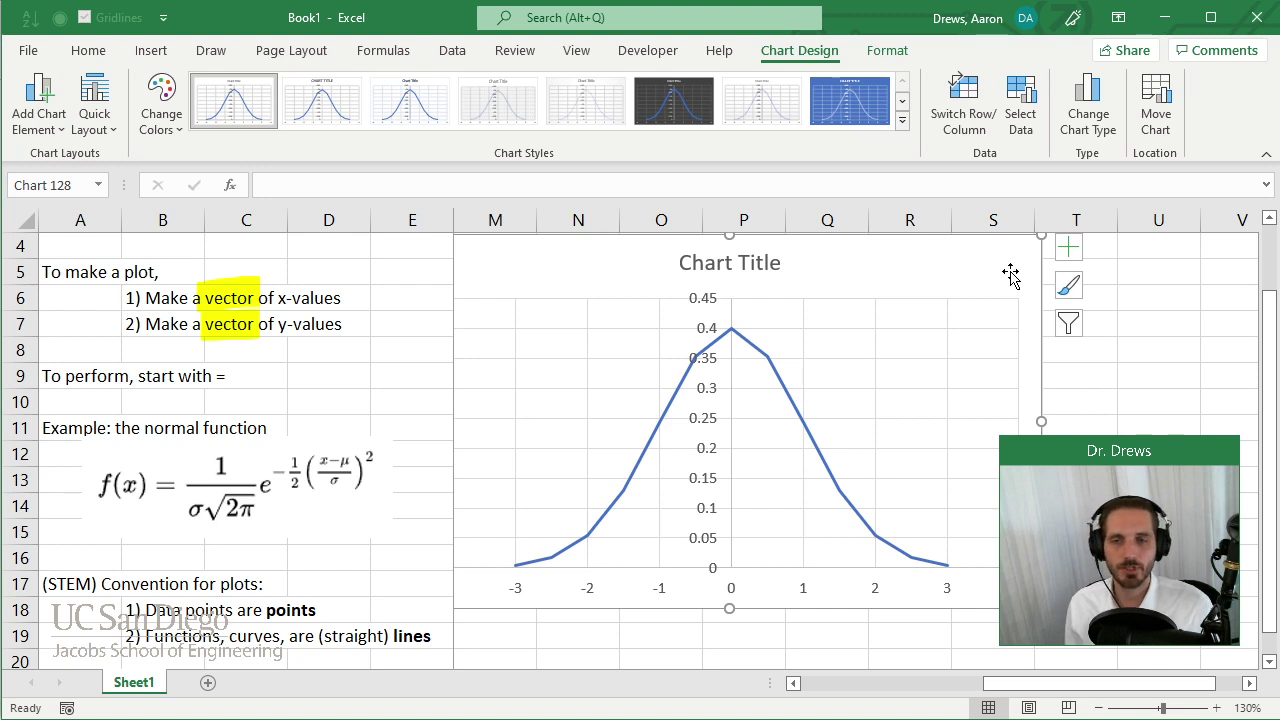
click(1066, 250)
click(1117, 293)
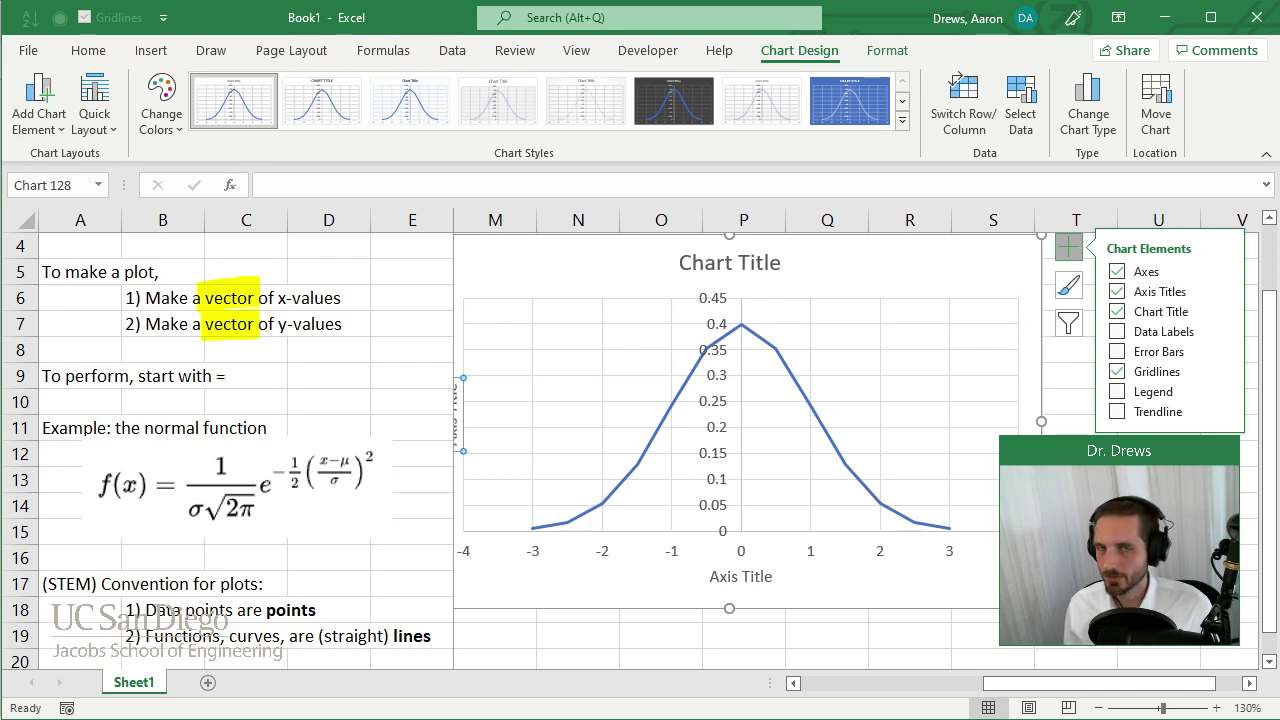
Step: Change the chart's horizontal axis title to "x"
click(1158, 532)
drag(1115, 684, 1105, 688)
double_click(835, 578)
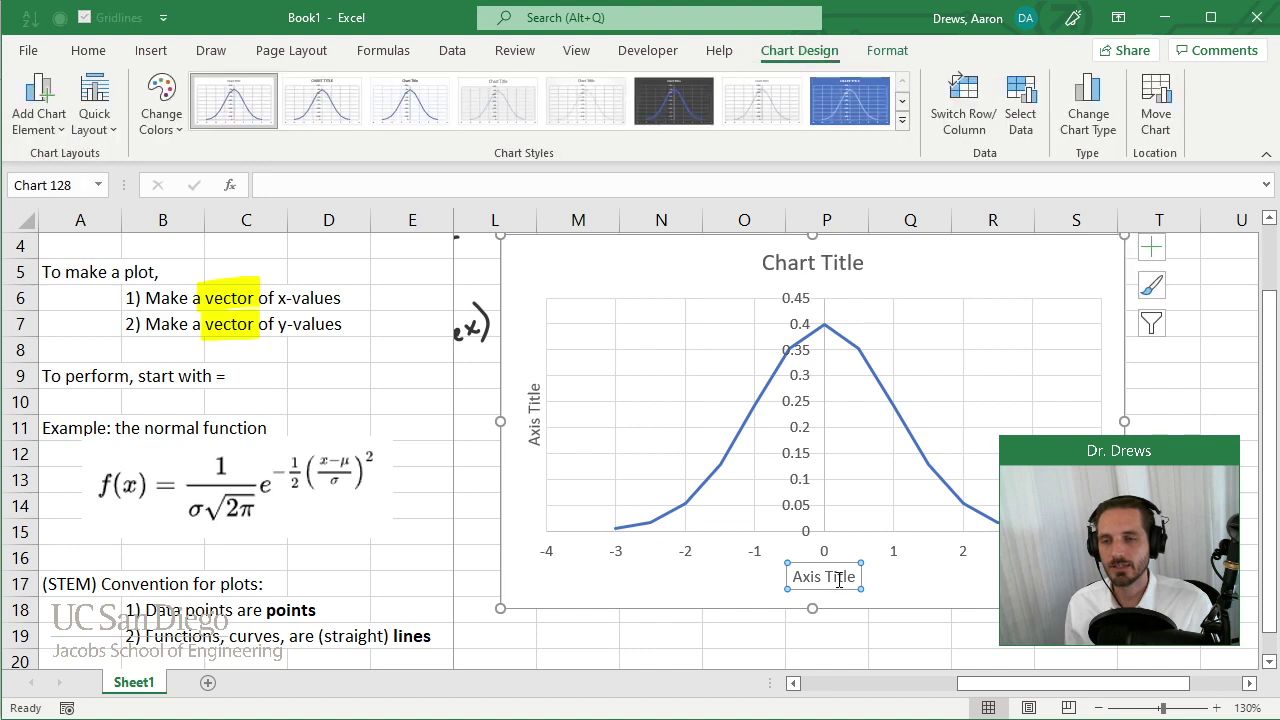
drag(849, 580, 766, 571)
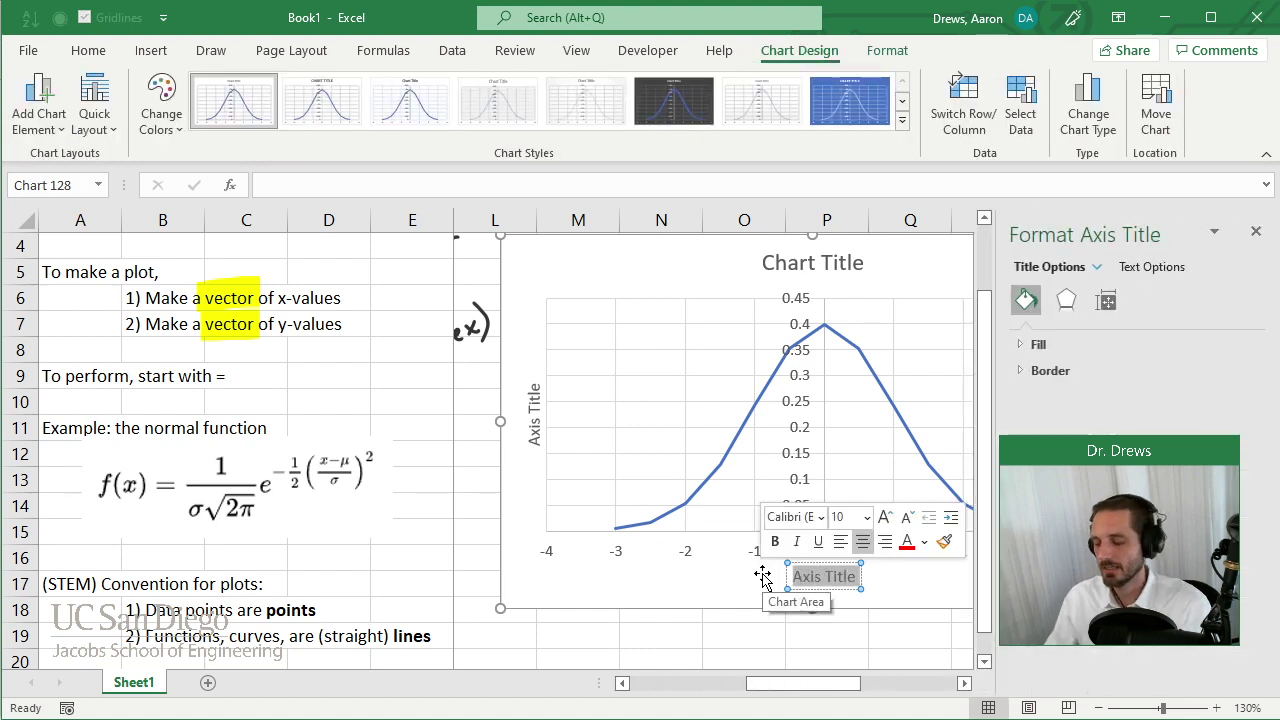
text(x)
Step: Change the chart's vertical axis title to "f(x)"
click(533, 415)
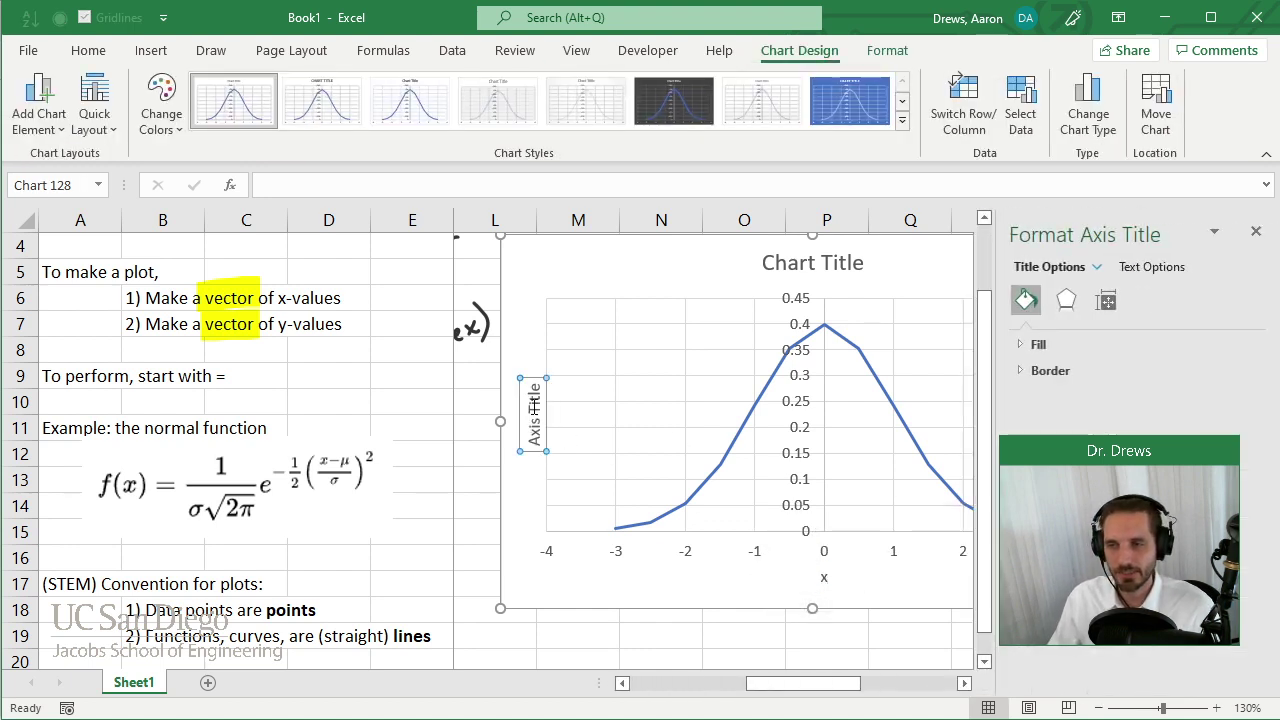
drag(533, 392, 533, 415)
key(BackSpace)
key(BackSpace)
key(BackSpace)
key(BackSpace)
key(BackSpace)
key(BackSpace)
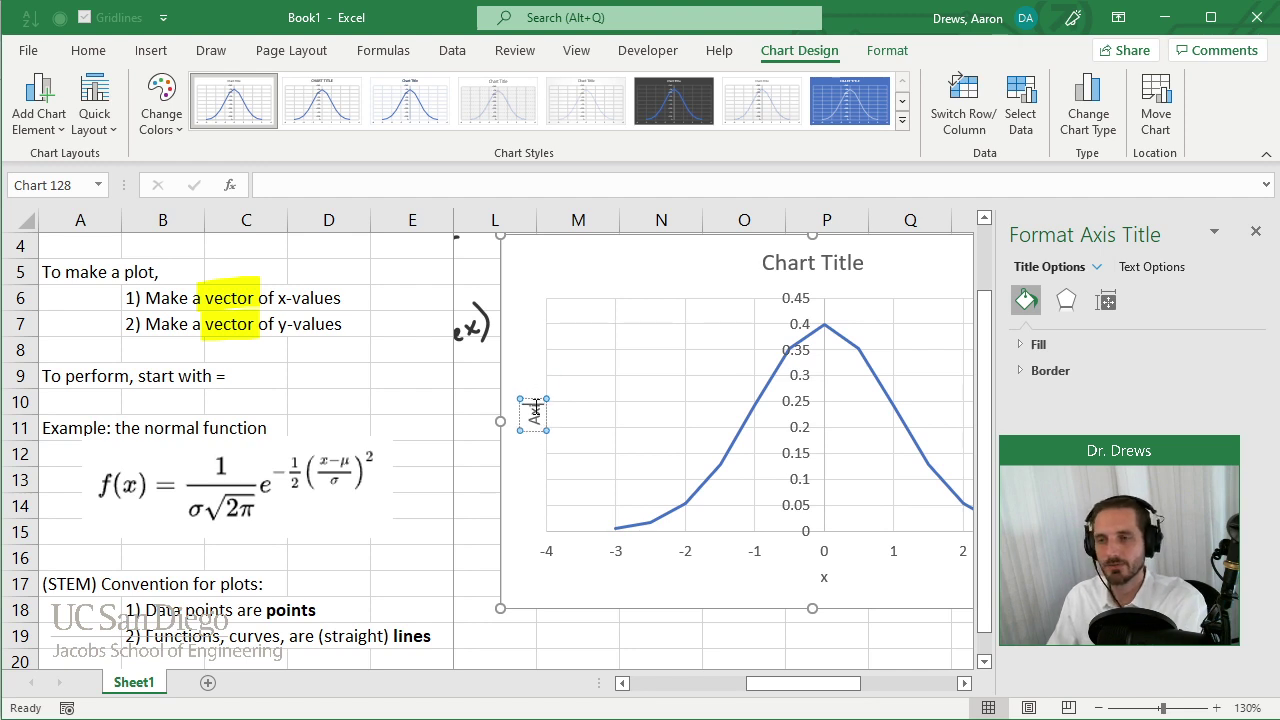
text(f(x))
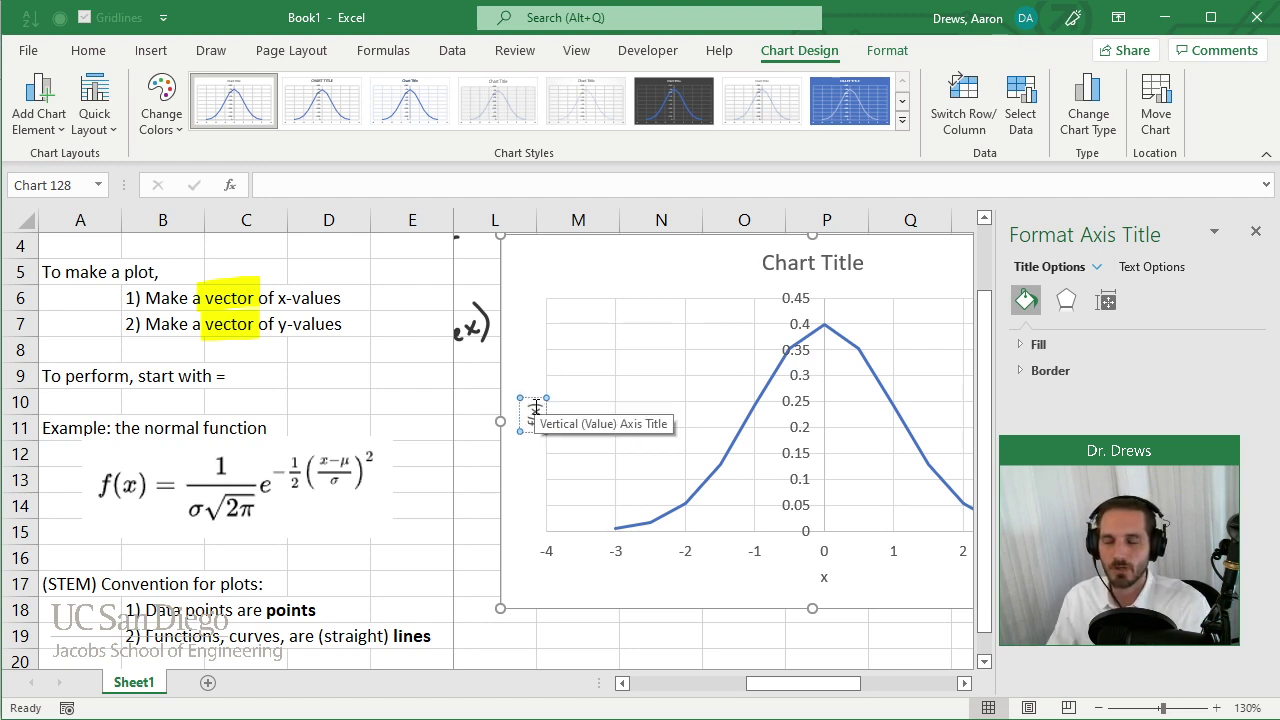
click(519, 470)
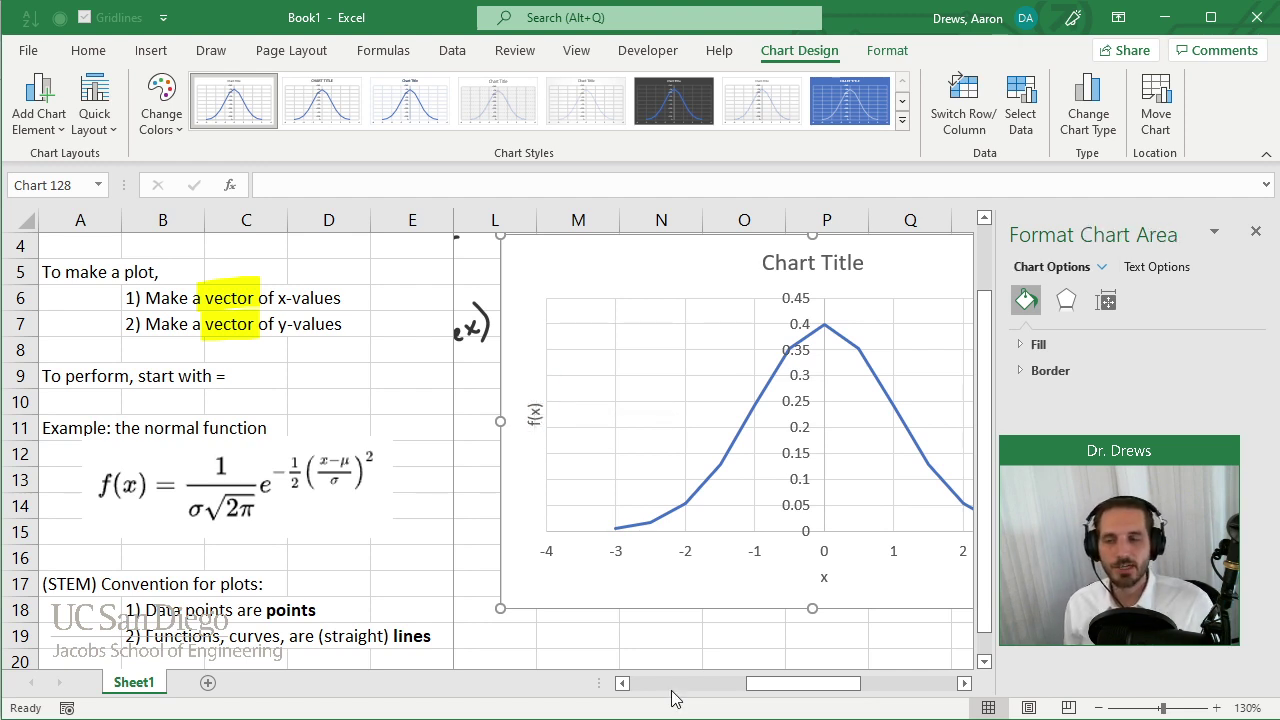
click(533, 417)
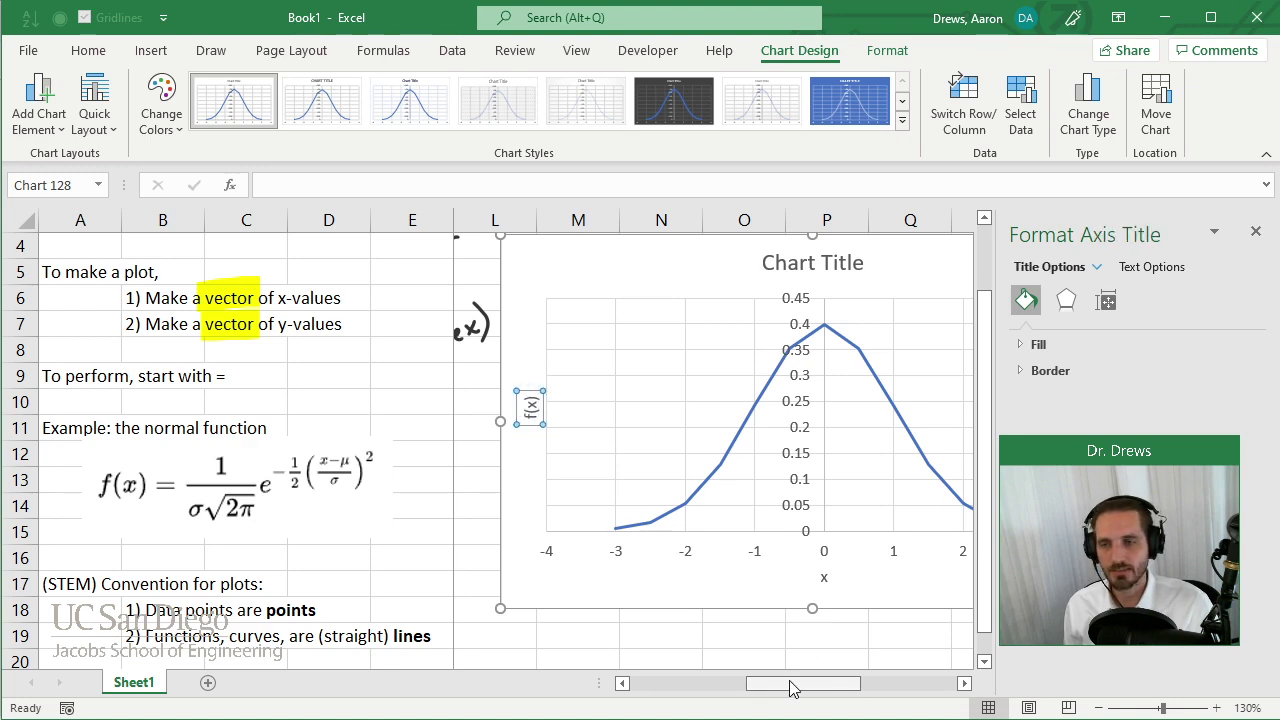
Step: Close the formatting pane and delete the placeholder title above the chart's plot area
click(816, 665)
drag(812, 684, 830, 684)
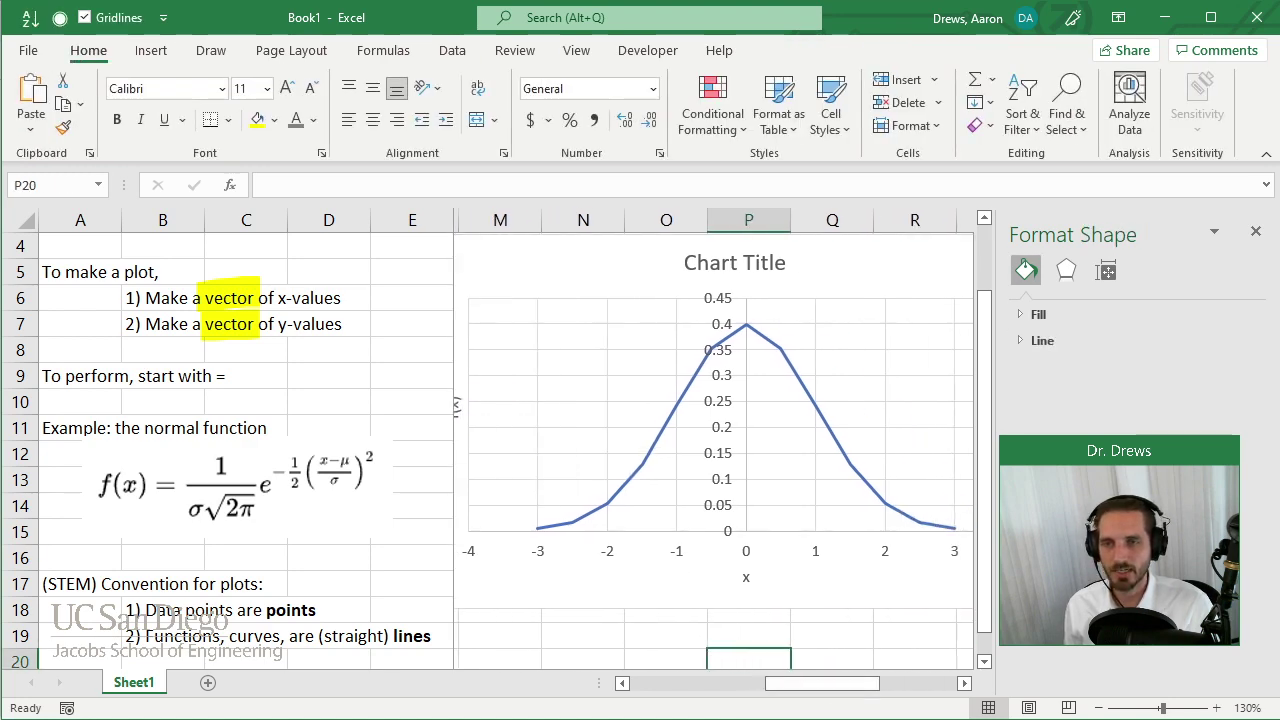
click(1256, 231)
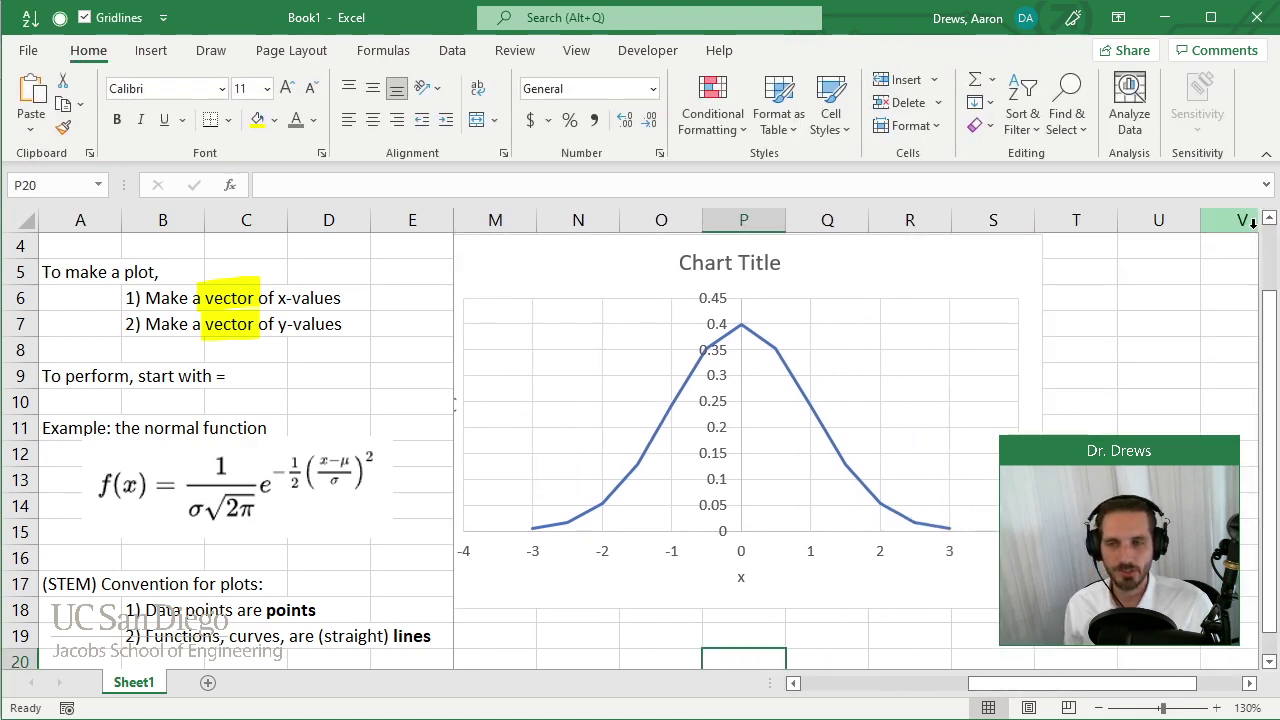
click(770, 262)
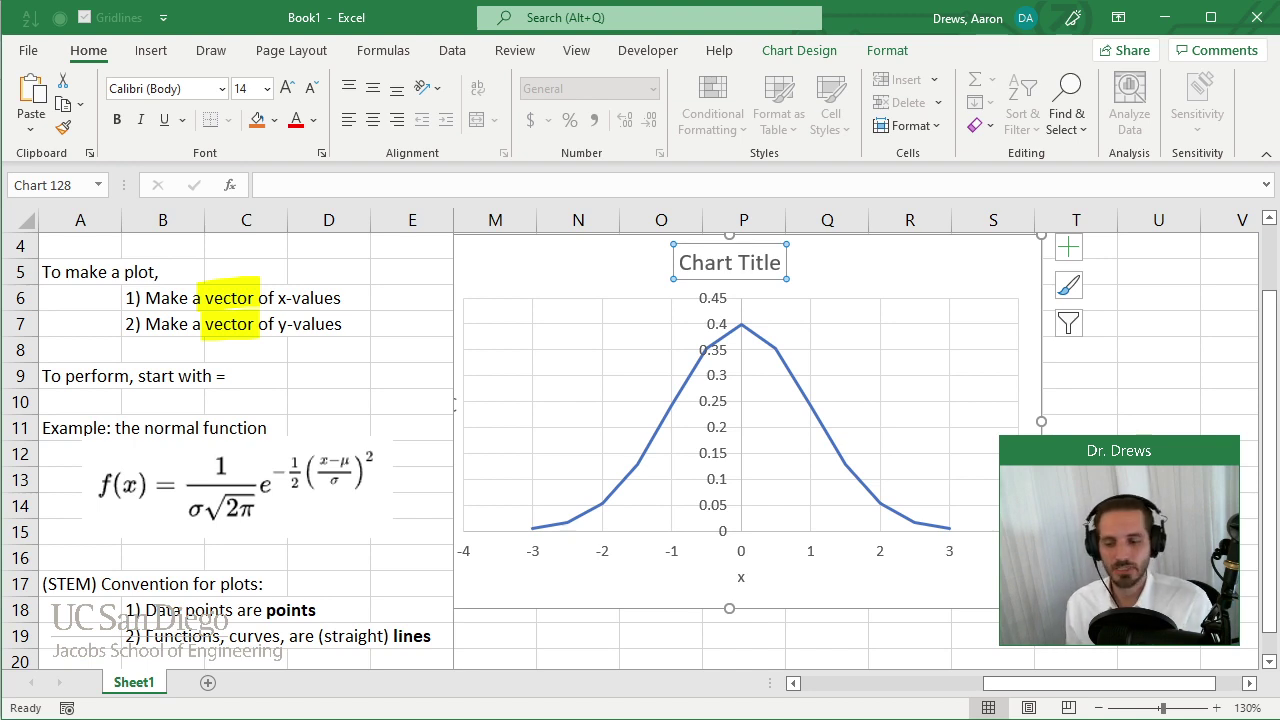
key(Delete)
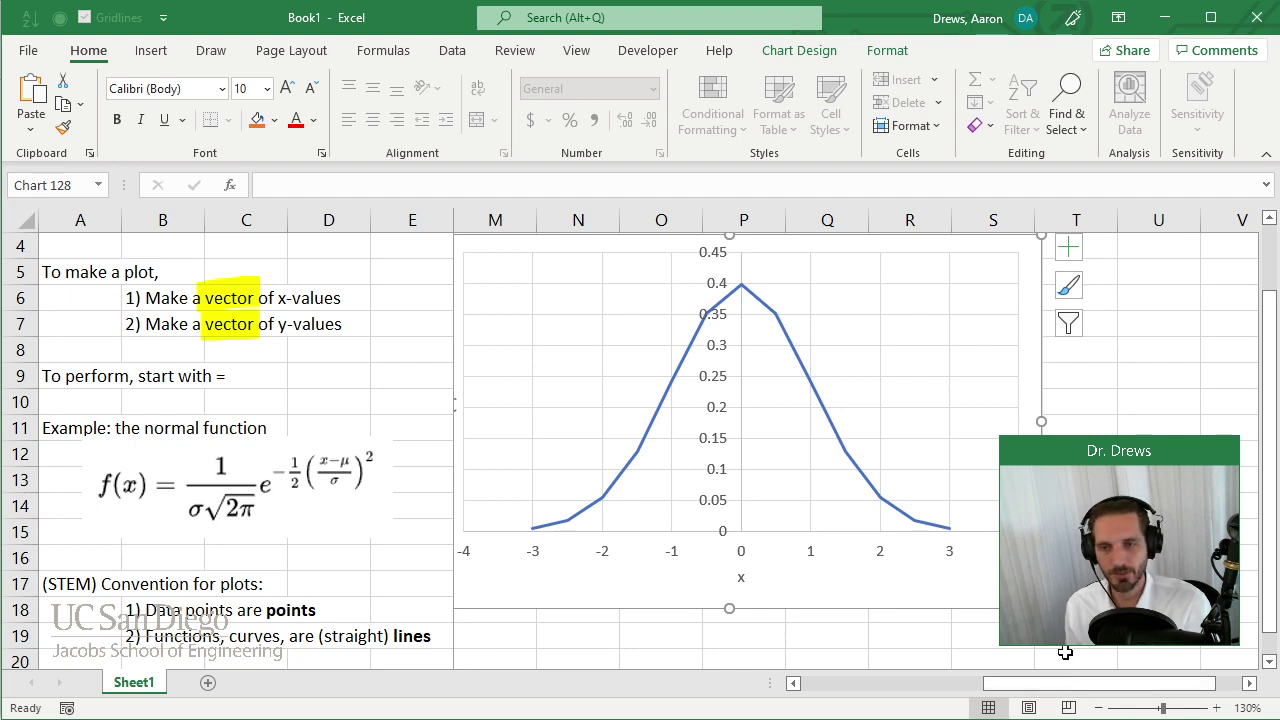
click(1025, 640)
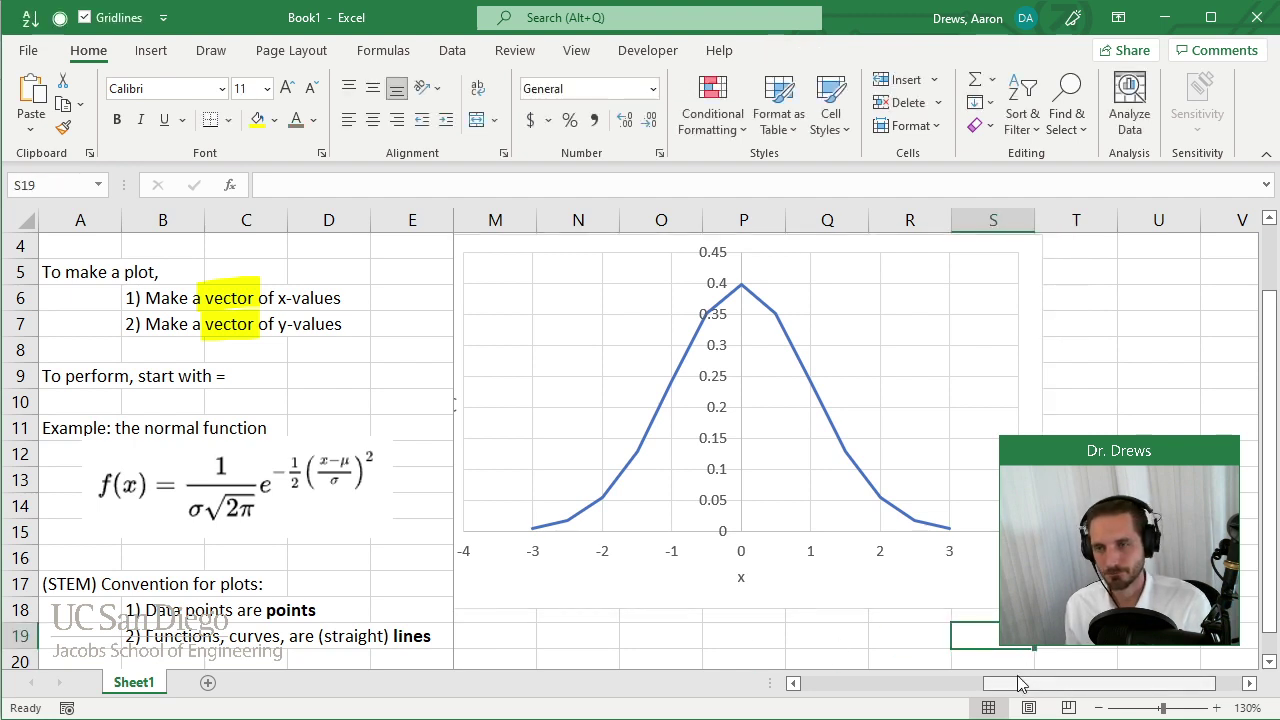
Step: Select cell M2 above the chart
drag(1025, 683, 898, 690)
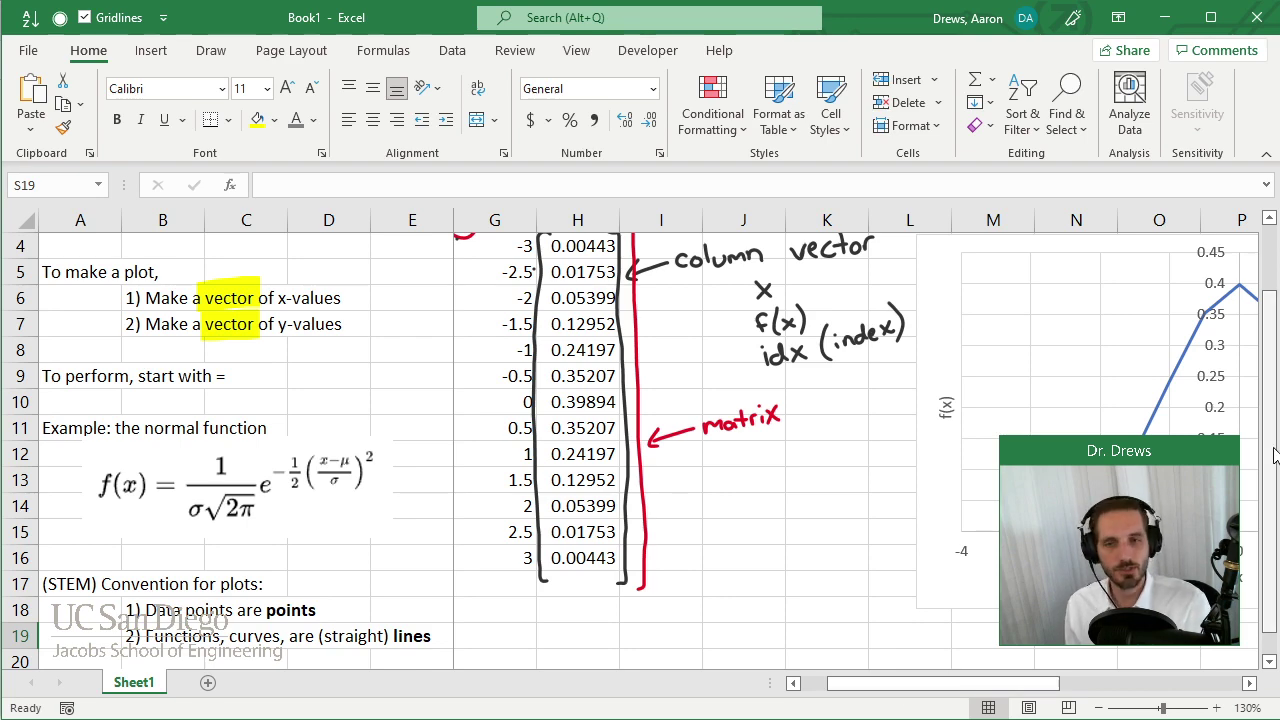
scroll(958, 277, up, 1)
click(960, 276)
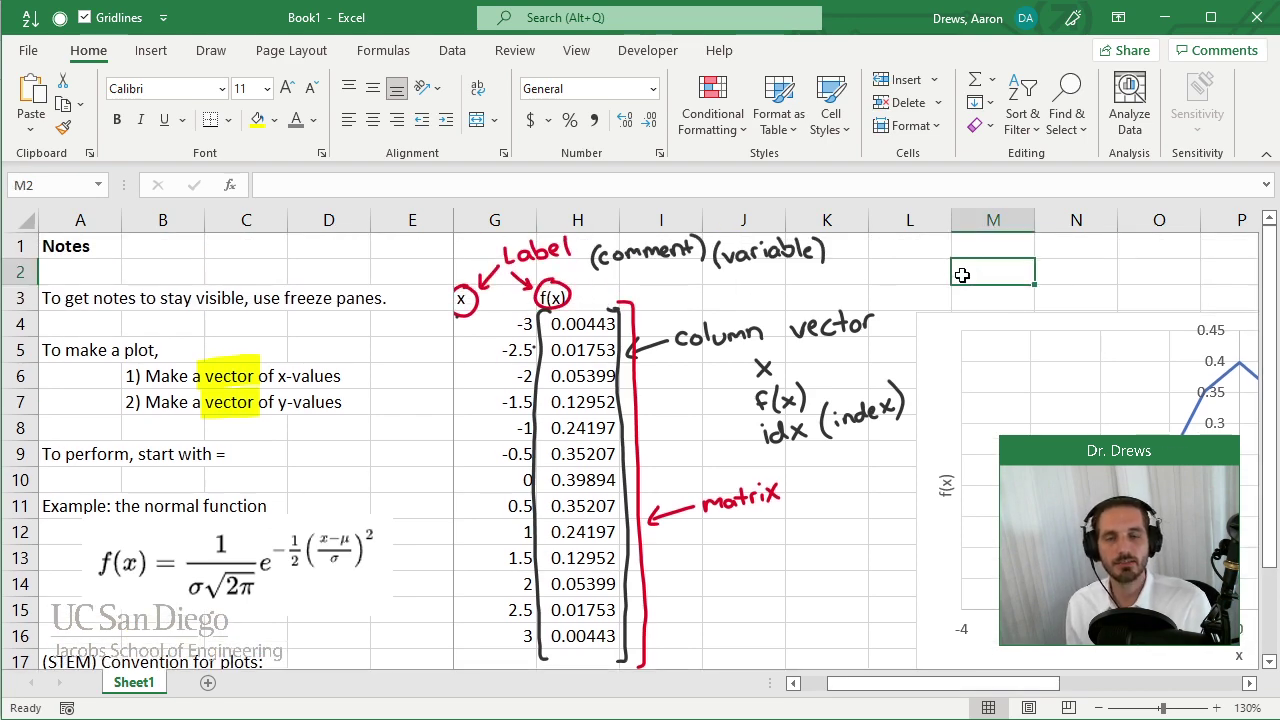